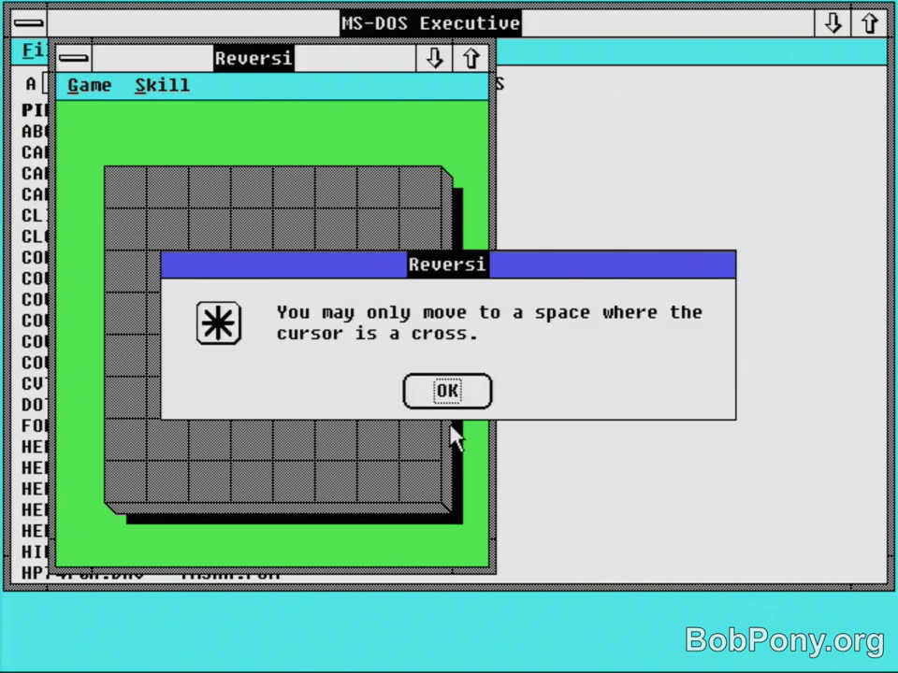
Dismiss the invalid-move message and place red pieces around the centre and lower left
{"action": "left_click", "coordinate": [462, 404]}
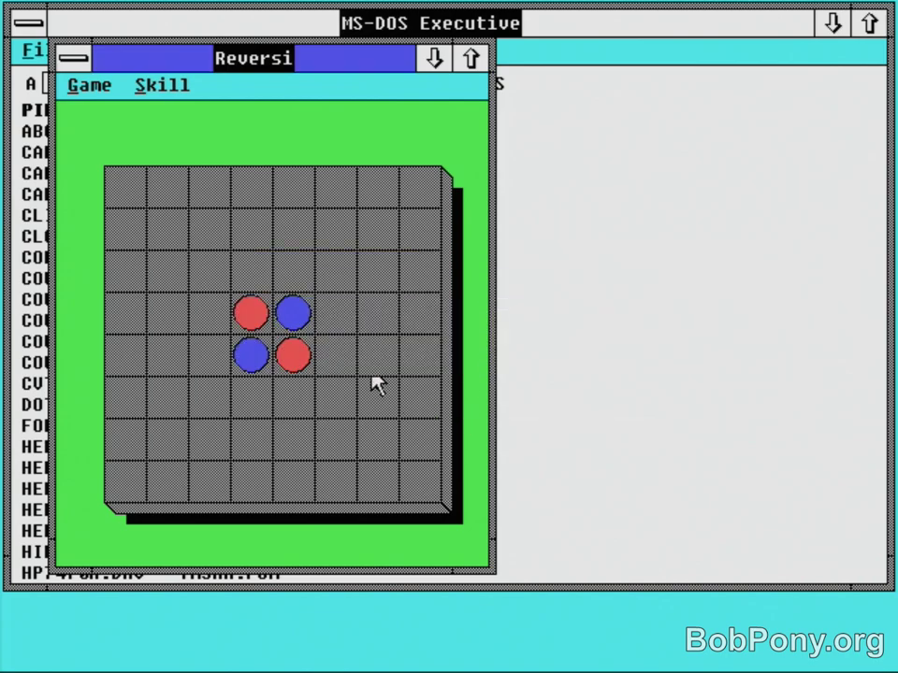
{"action": "left_click", "coordinate": [239, 402]}
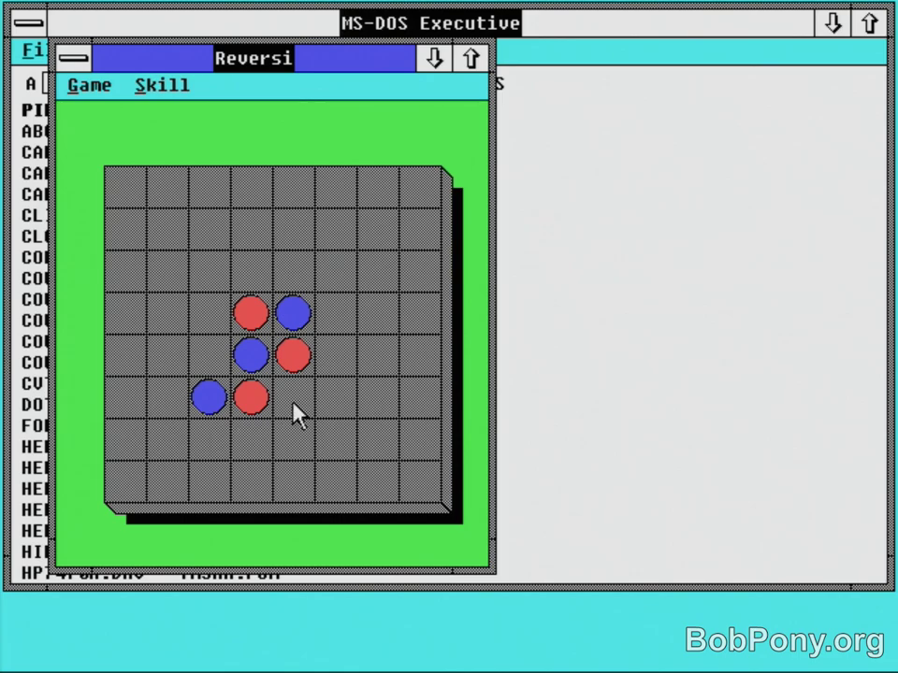
{"action": "left_click", "coordinate": [168, 393]}
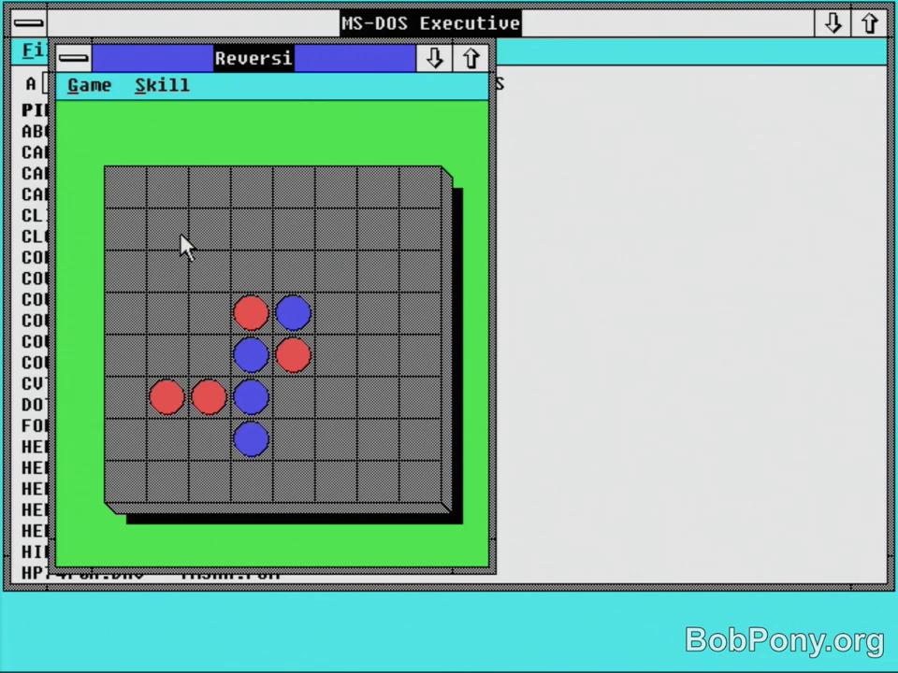
{"action": "left_click", "coordinate": [223, 449]}
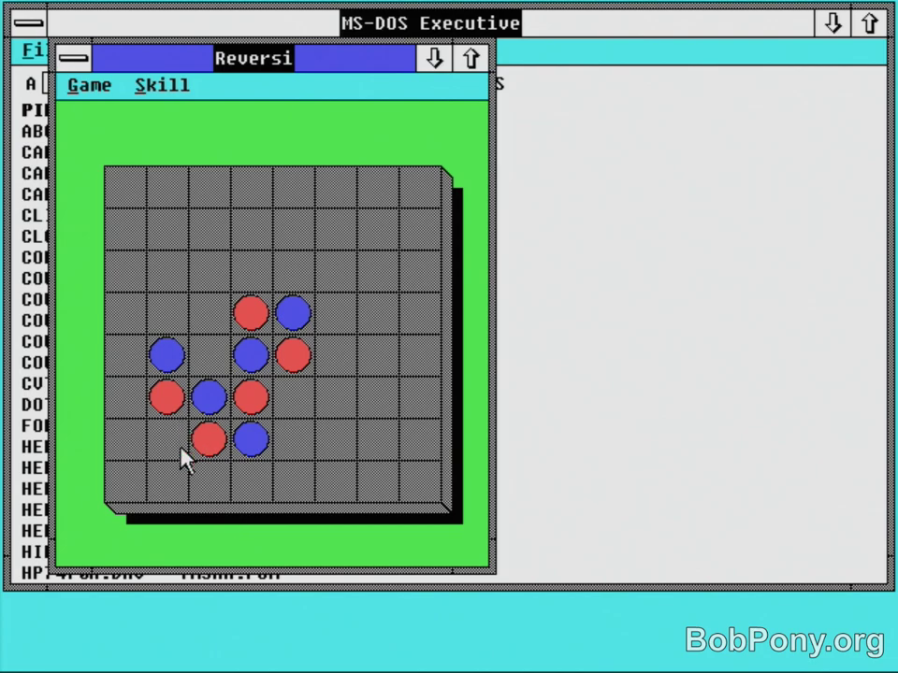
{"action": "left_click", "coordinate": [214, 347]}
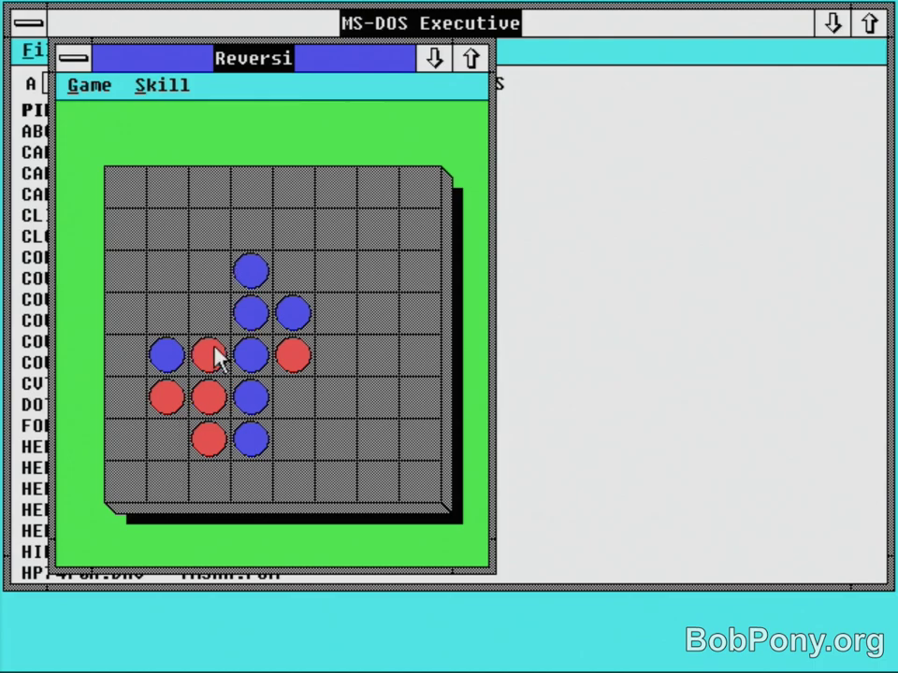
{"action": "left_click", "coordinate": [282, 413]}
{"action": "left_click", "coordinate": [336, 393]}
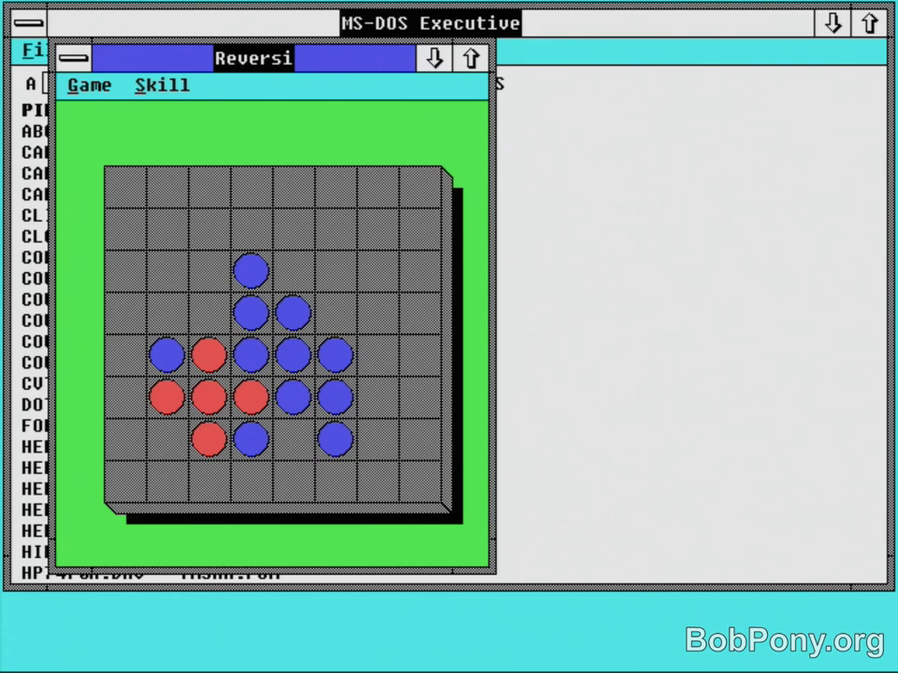
Place further red pieces on the right side, upper right and bottom row
{"action": "left_click", "coordinate": [379, 391]}
{"action": "left_click", "coordinate": [375, 356]}
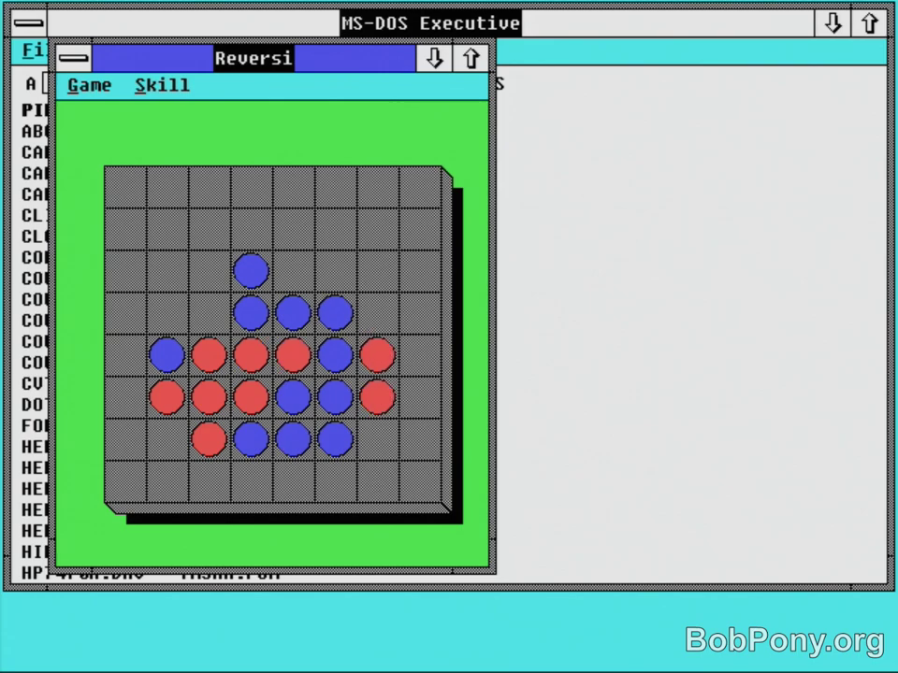
{"action": "left_click", "coordinate": [391, 270]}
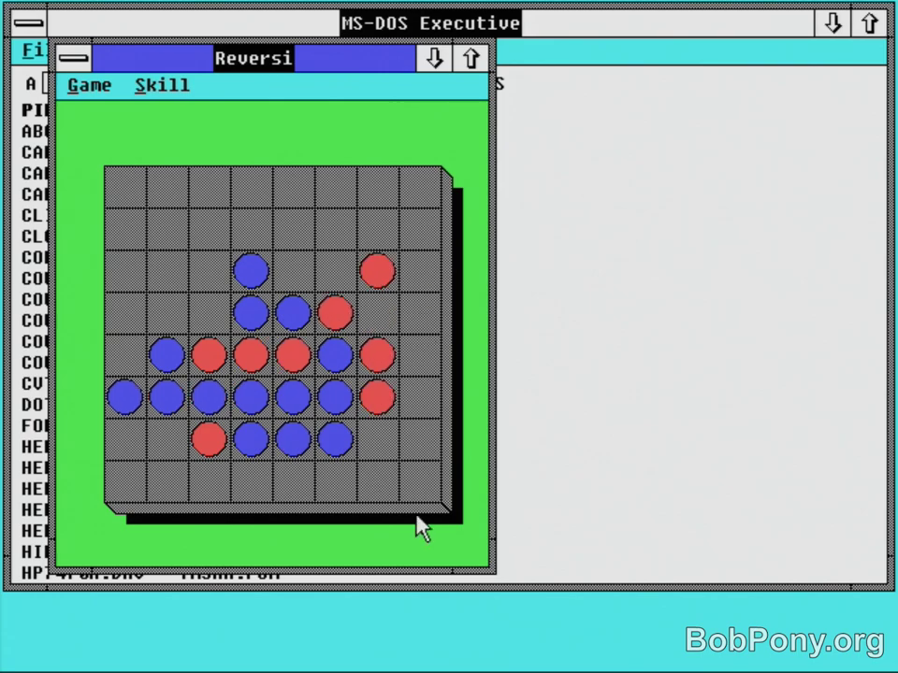
{"action": "left_click", "coordinate": [393, 457]}
{"action": "left_click", "coordinate": [362, 491]}
{"action": "left_click", "coordinate": [281, 481]}
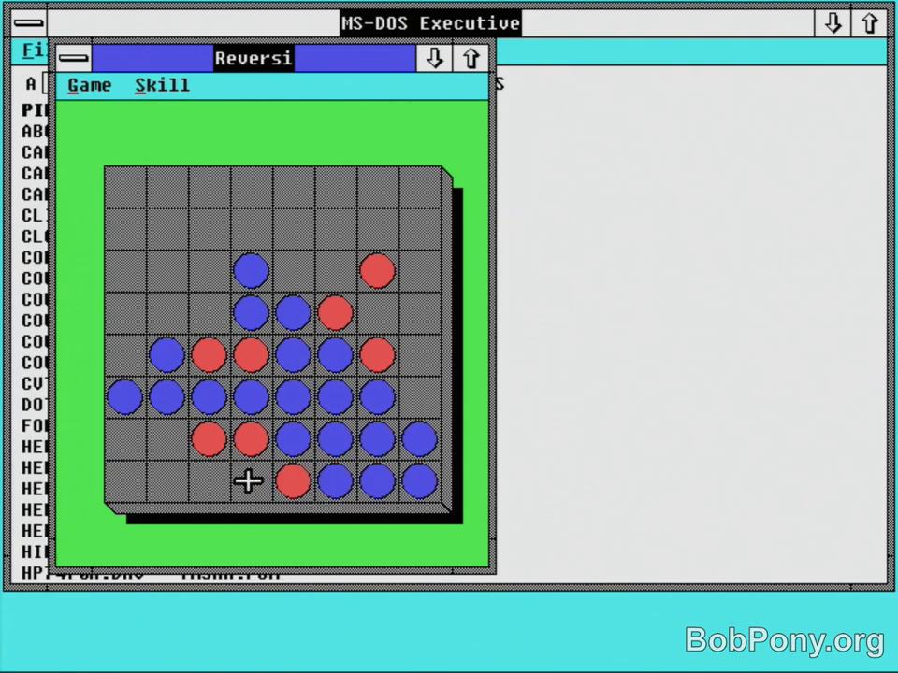
{"action": "left_click", "coordinate": [247, 471]}
{"action": "left_click", "coordinate": [94, 85]}
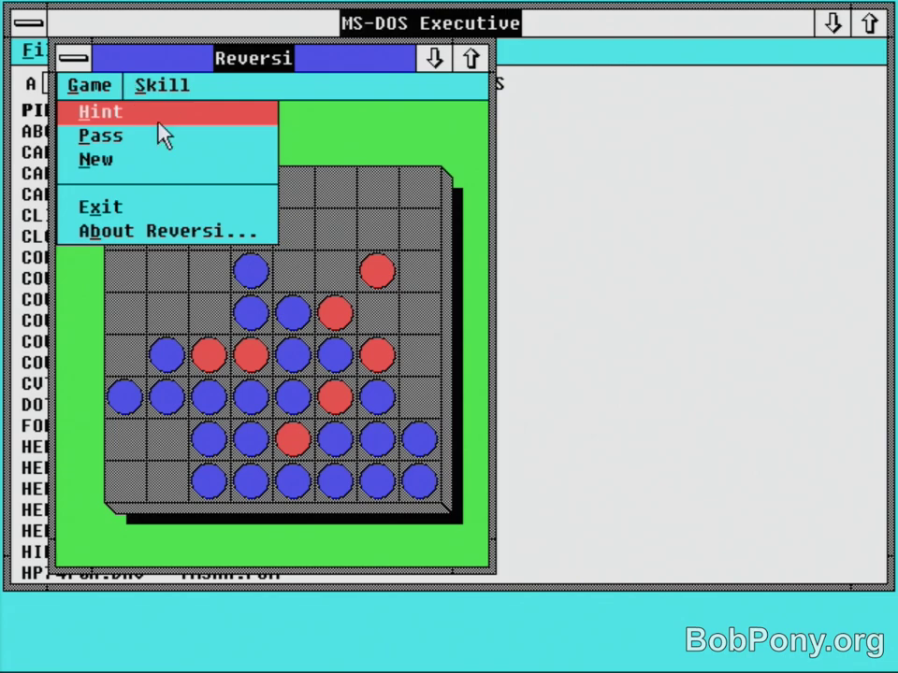
Exit Reversi, then exit MS-DOS Executive and confirm ending the Windows 2.0 session
{"action": "left_click", "coordinate": [151, 208]}
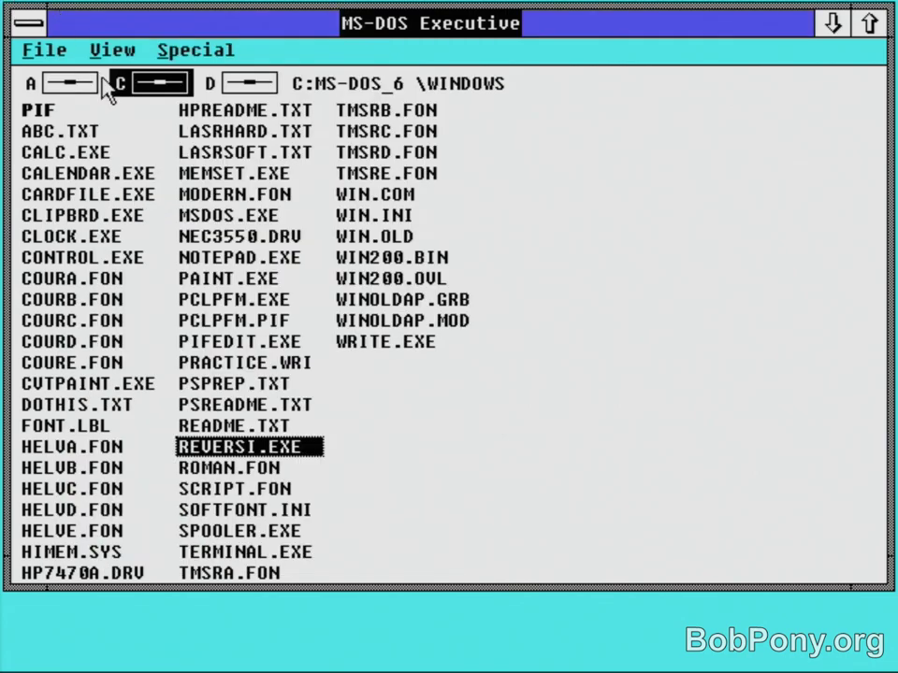
{"action": "left_click", "coordinate": [47, 51]}
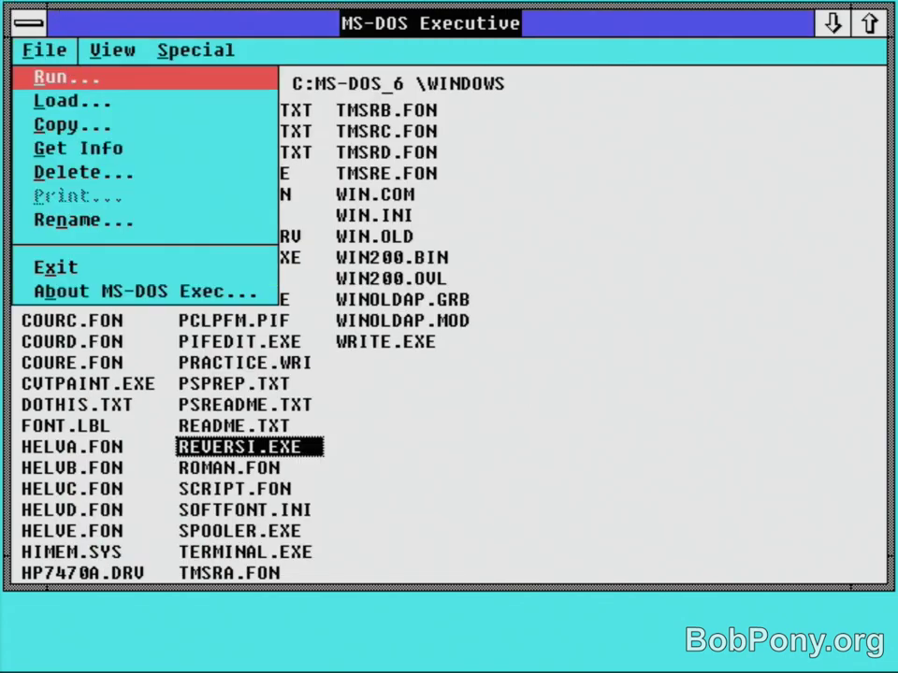
{"action": "left_click", "coordinate": [80, 268]}
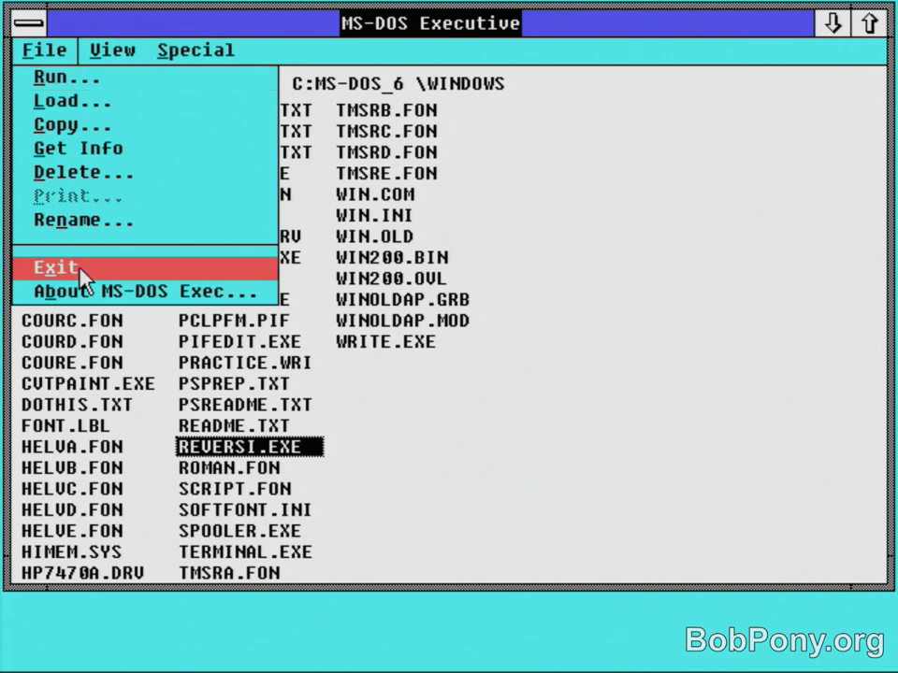
{"action": "left_click", "coordinate": [80, 268]}
{"action": "left_click", "coordinate": [389, 393]}
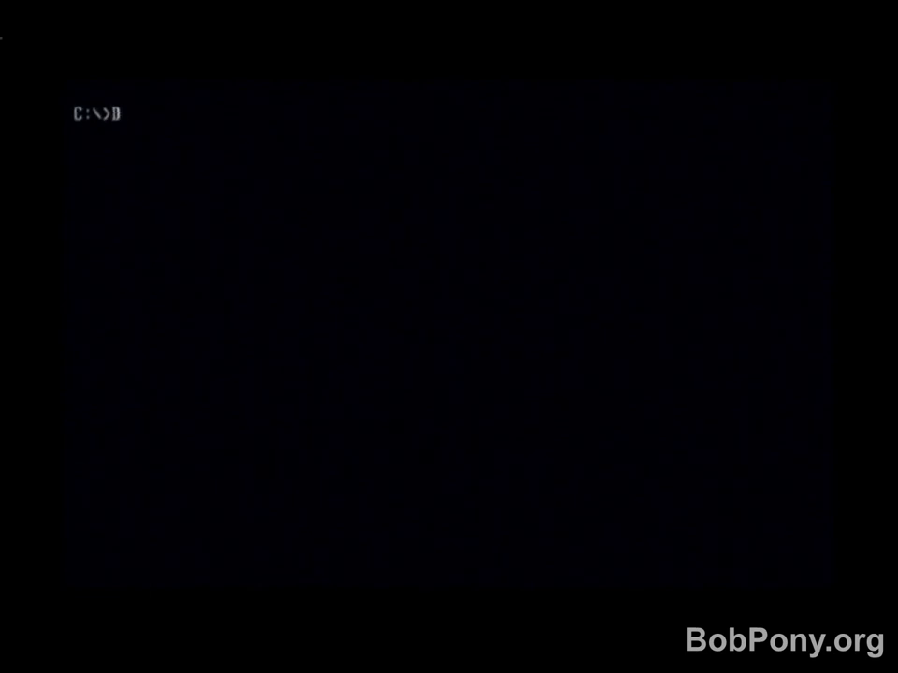
Switch to drive D: and change into the 3 folder
{"action": "type", "text": ";"}
{"action": "key", "text": "Return"}
{"action": "type", "text": "c"}
{"action": "key", "text": "BackSpace"}
{"action": "type", "text": "D:"}
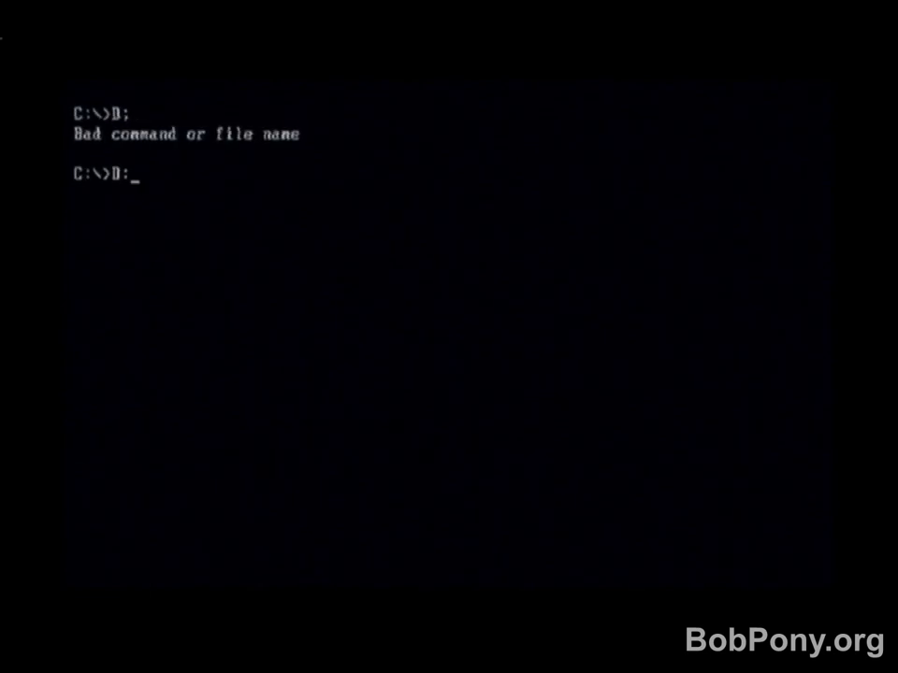
{"action": "key", "text": "Return"}
{"action": "type", "text": "cd 3"}
{"action": "key", "text": "Return"}
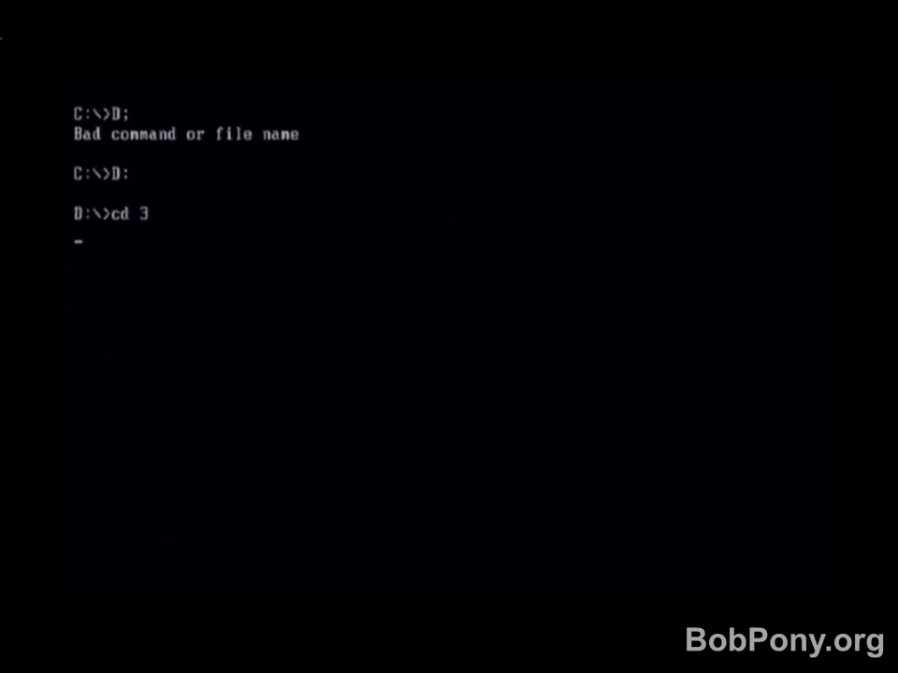
Run setup, accept the upgrade, and confirm the detected hardware list
{"action": "type", "text": "setup"}
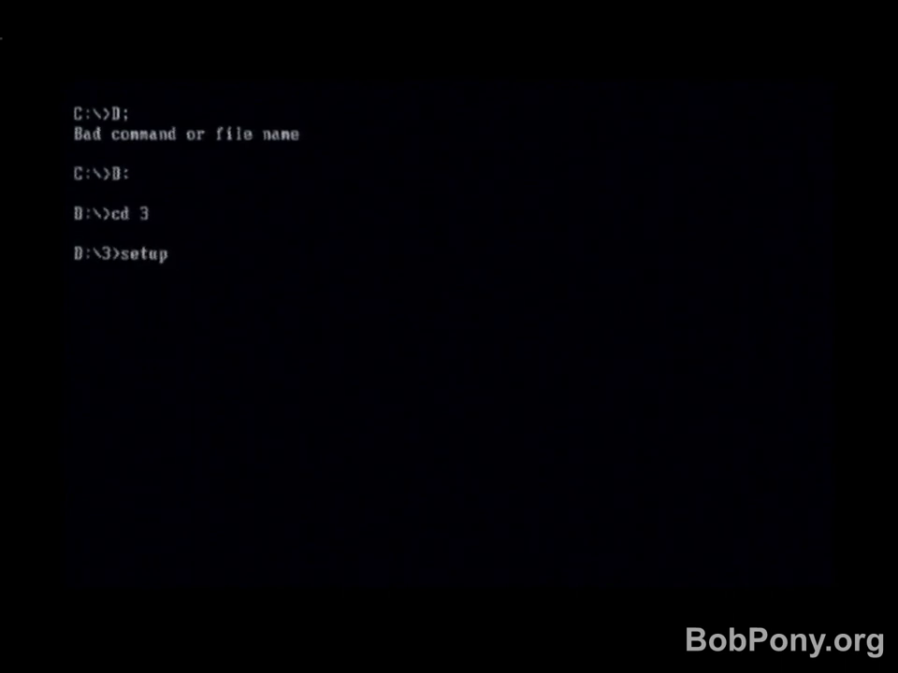
{"action": "key", "text": "Return"}
{"action": "key", "text": "Return"}
{"action": "key", "text": "Return"}
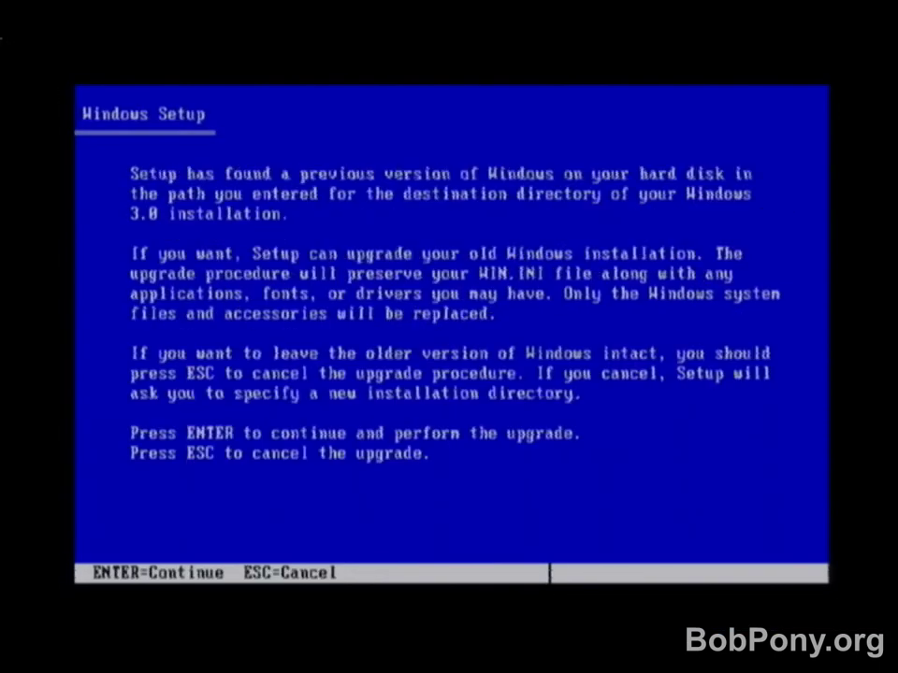
{"action": "key", "text": "Return"}
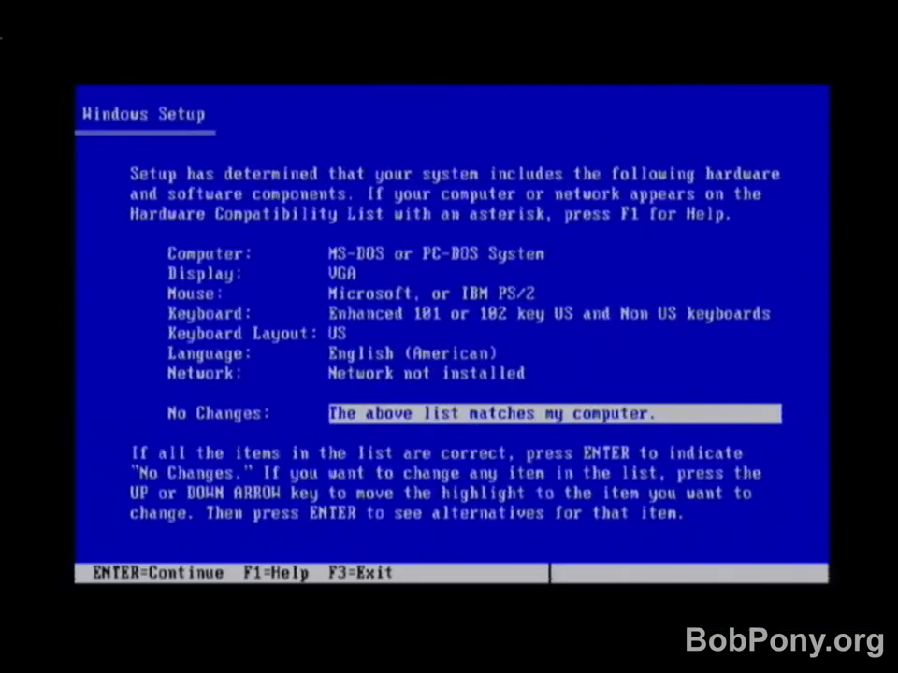
{"action": "key", "text": "Return"}
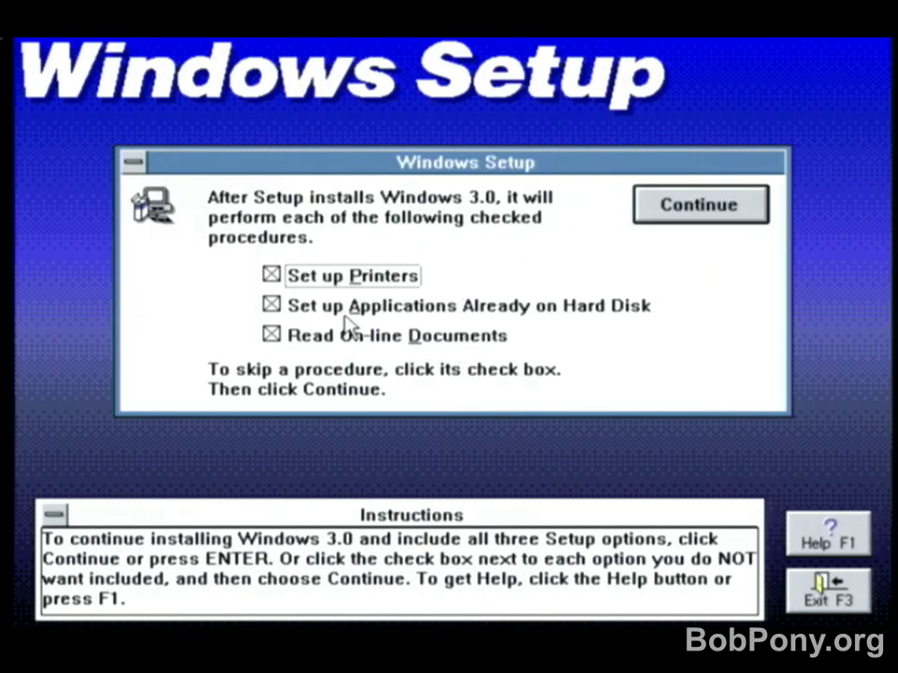
Keep only Set up Applications checked, clearing Printers and On-line Documents, and continue installing
{"action": "left_click", "coordinate": [344, 310]}
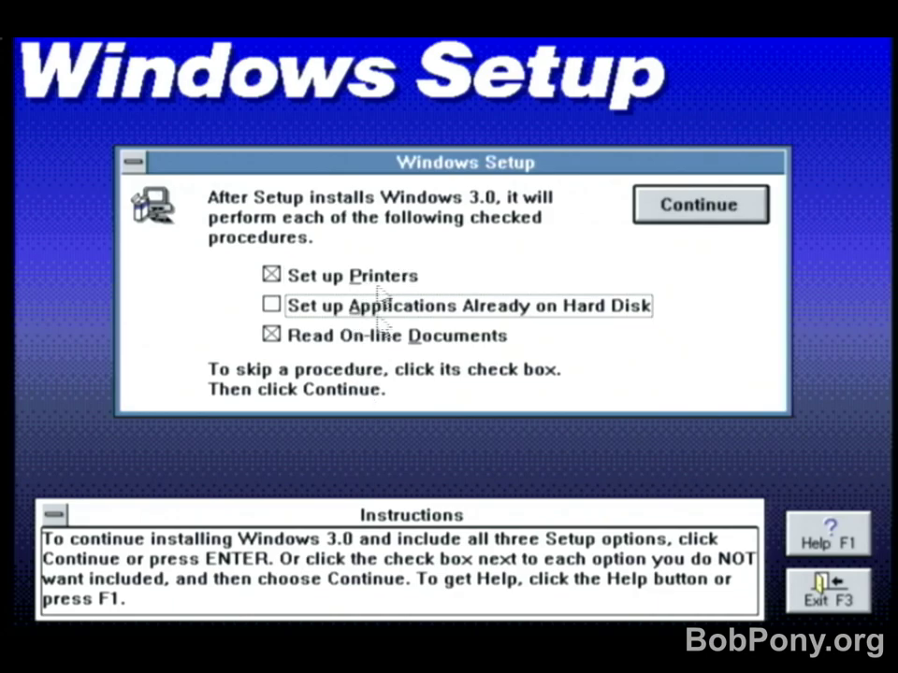
{"action": "double_click", "coordinate": [355, 311]}
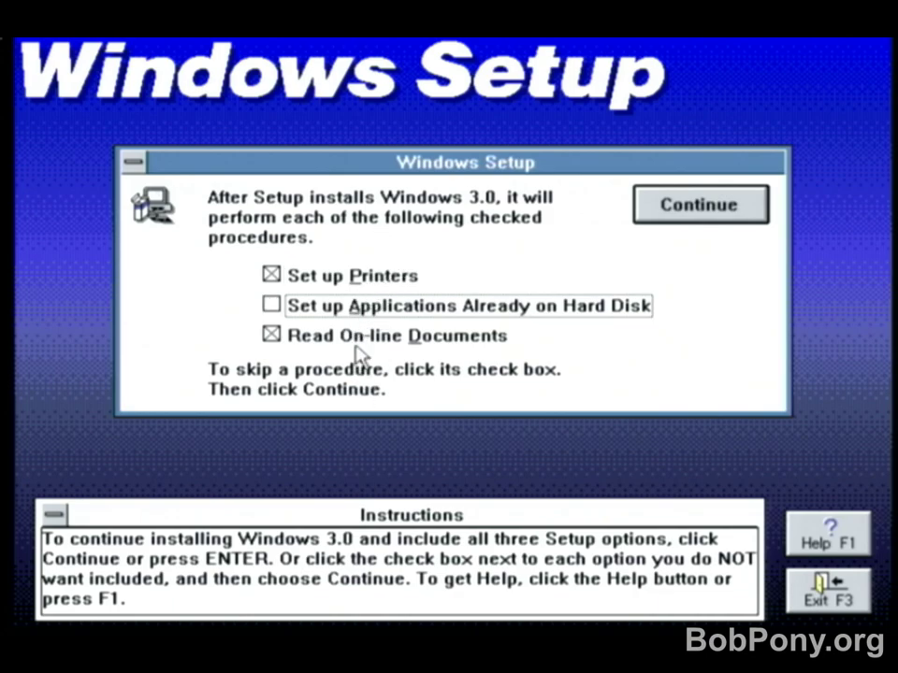
{"action": "left_click", "coordinate": [400, 315]}
{"action": "key", "text": "Tab"}
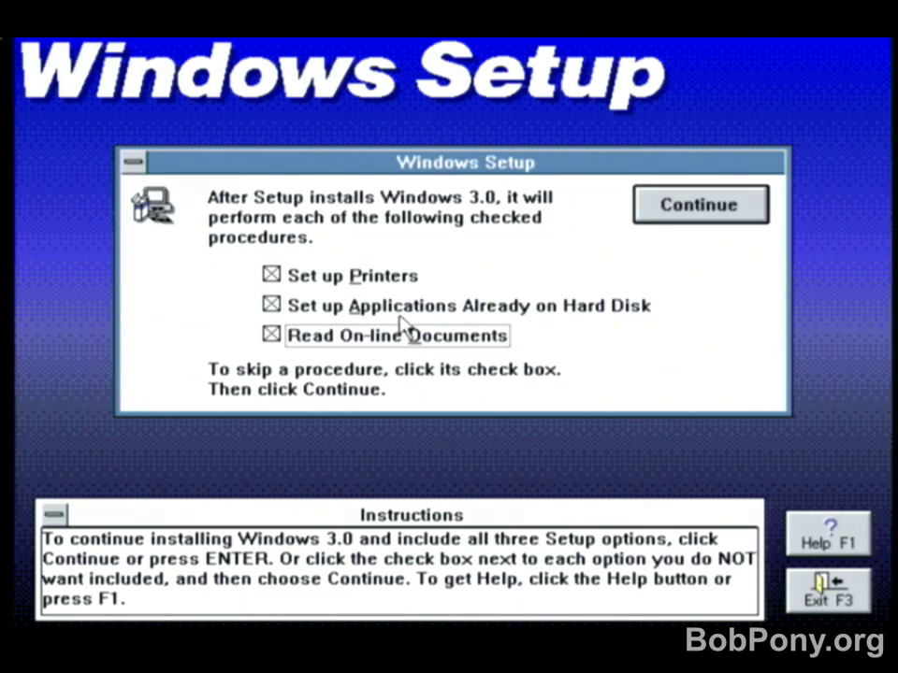
{"action": "key", "text": "shift+Tab"}
{"action": "key", "text": "shift+Tab"}
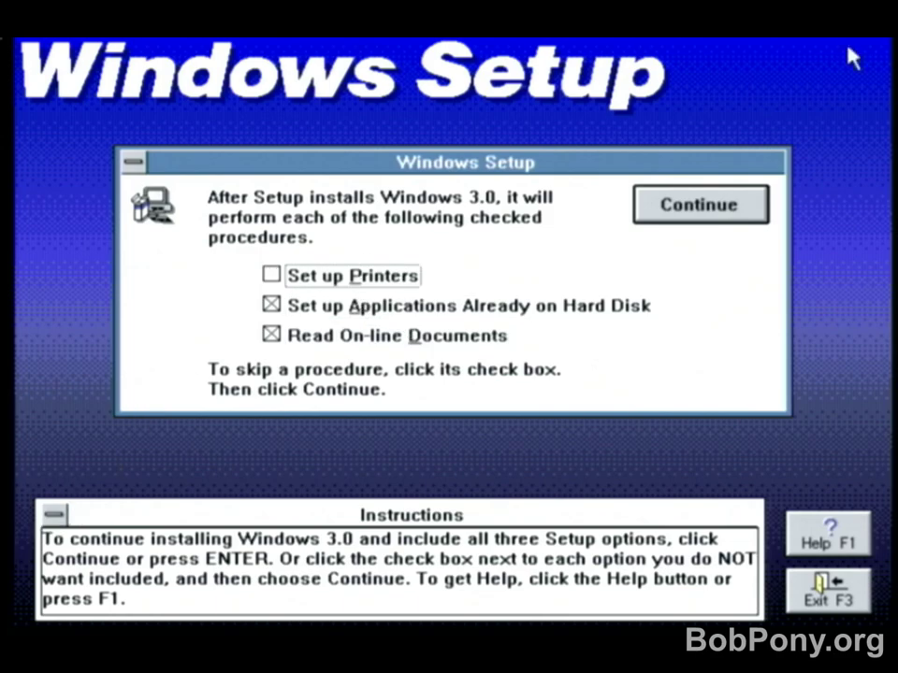
{"action": "key", "text": "Tab"}
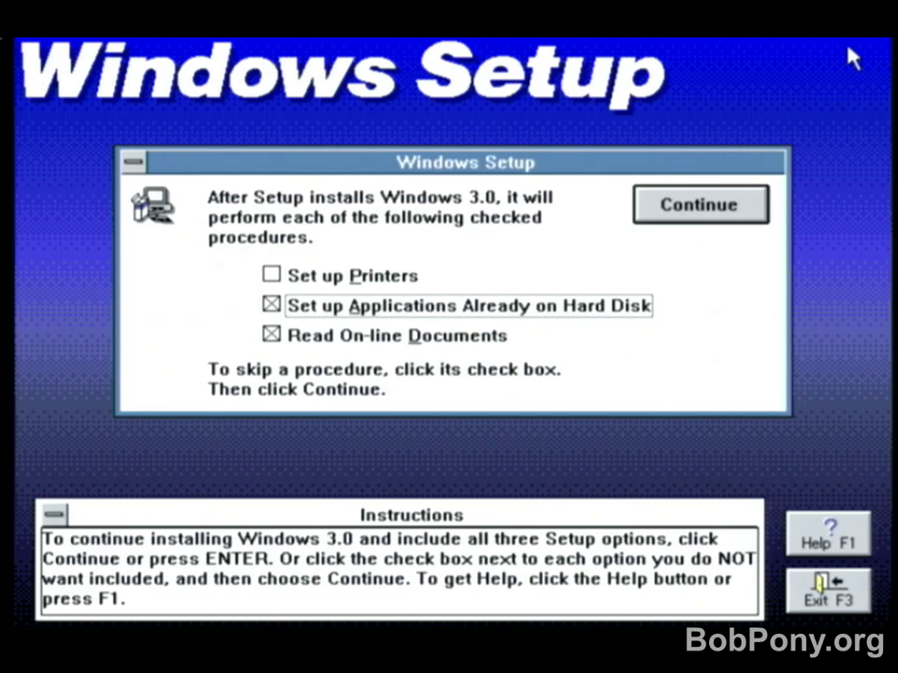
{"action": "key", "text": "Tab"}
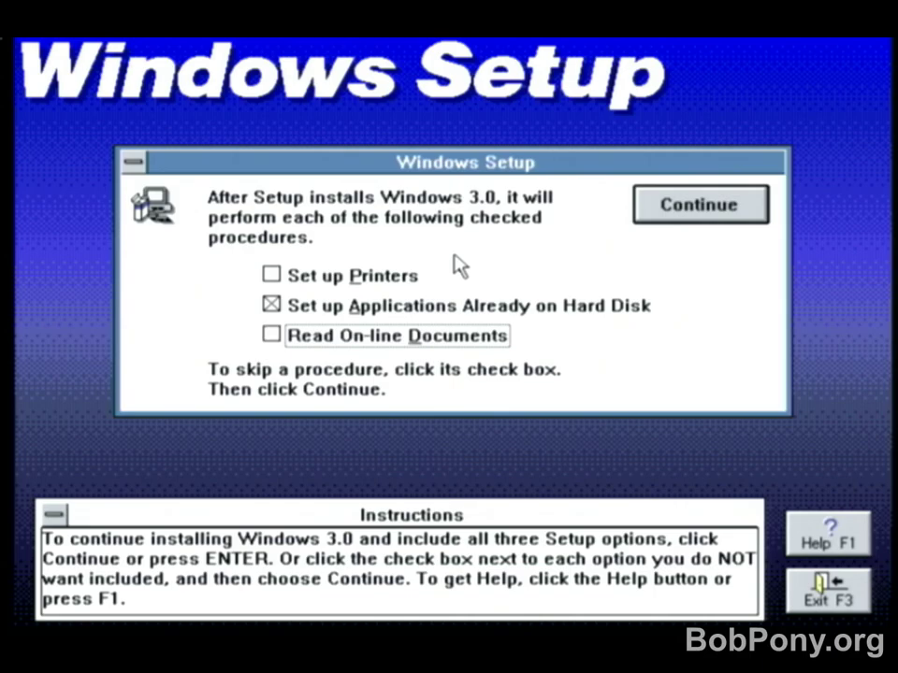
{"action": "key", "text": "Return"}
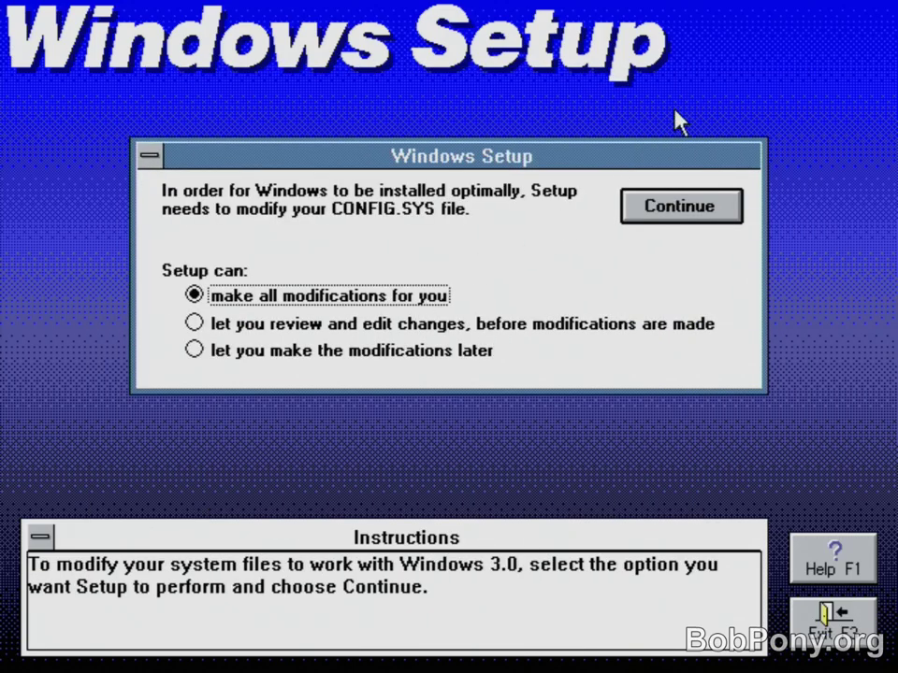
Save CONFIG.SYS, search all drives, add all seven found applications, and reboot
{"action": "left_click", "coordinate": [680, 206]}
{"action": "left_click", "coordinate": [444, 402]}
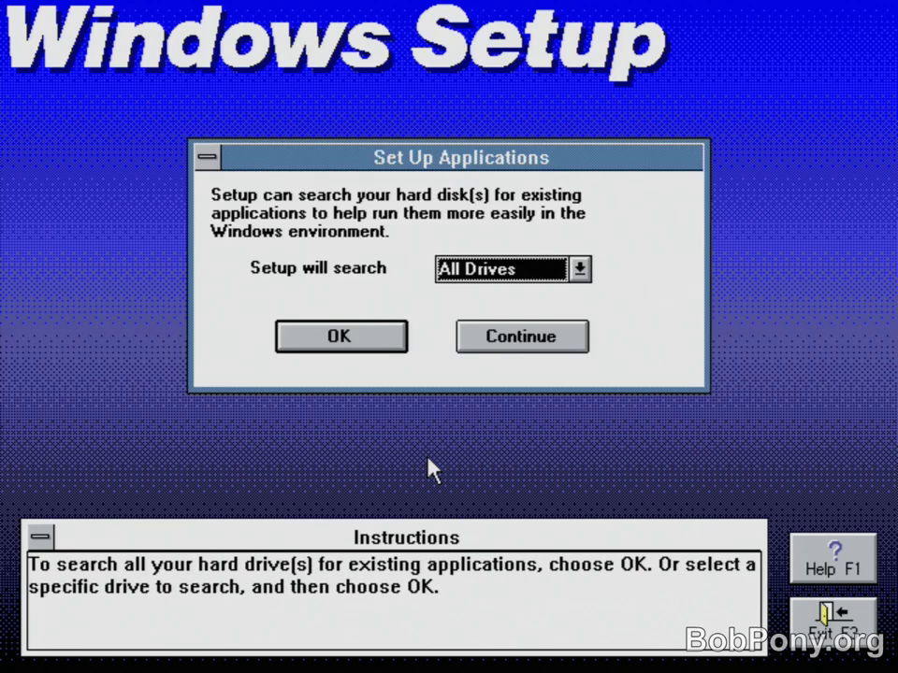
{"action": "left_click", "coordinate": [341, 336]}
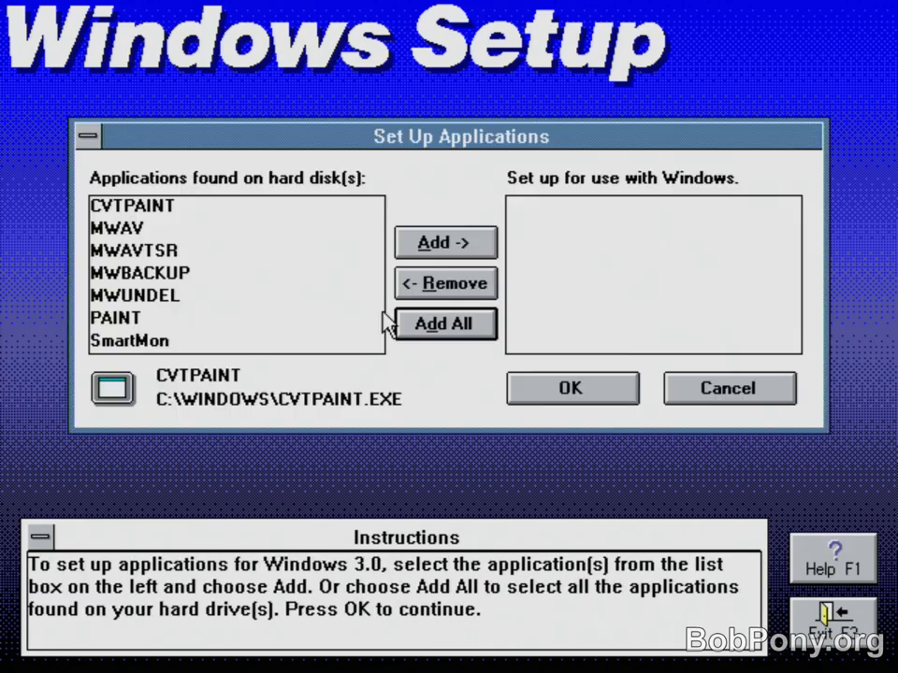
{"action": "left_click", "coordinate": [454, 327]}
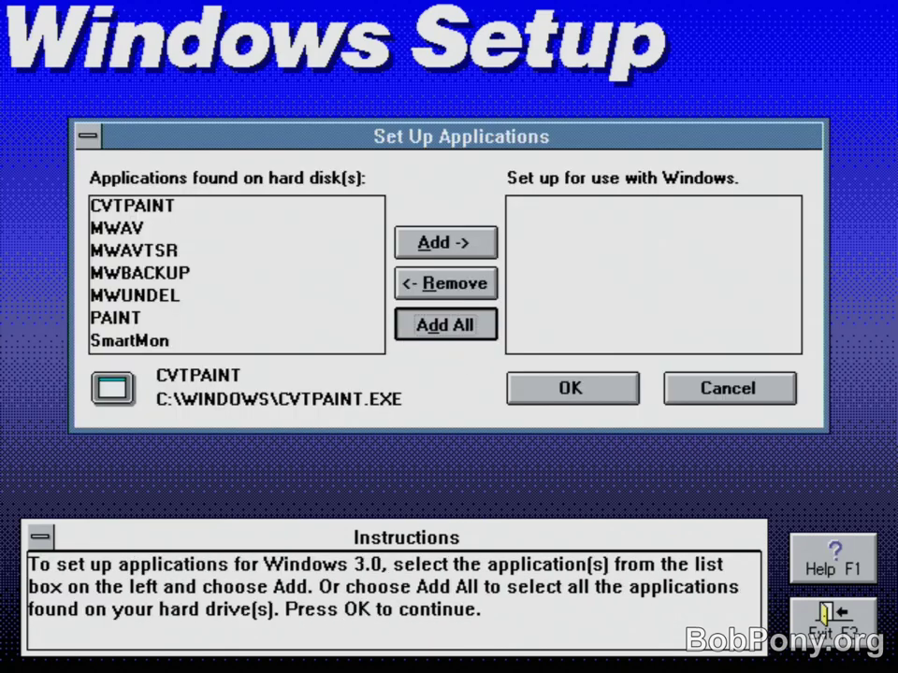
{"action": "left_click", "coordinate": [558, 402]}
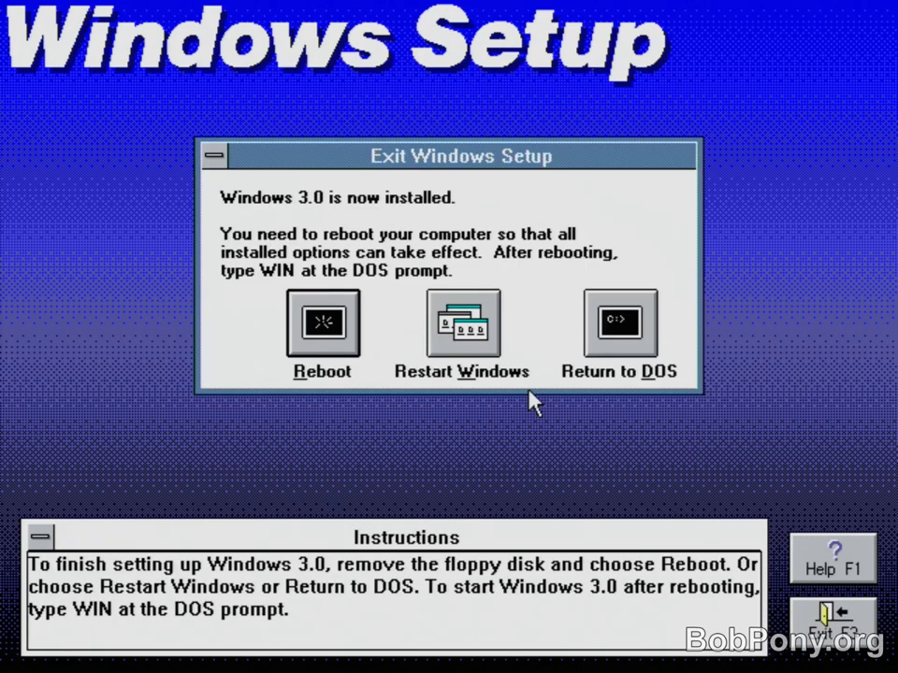
{"action": "left_click", "coordinate": [323, 322]}
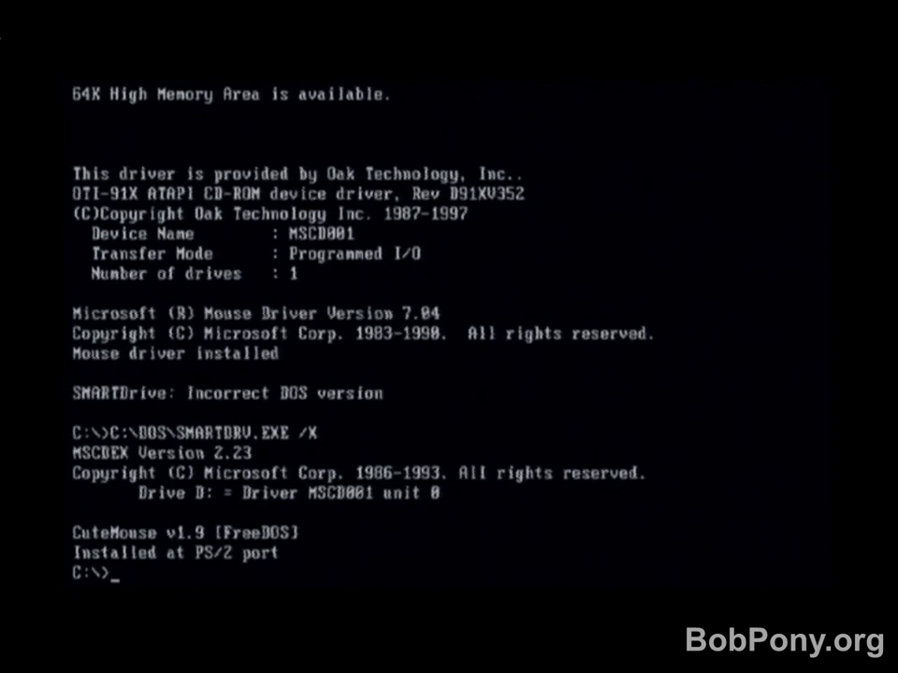
Run setup from D:\3.1 and choose Express Setup
{"action": "type", "text": "D"}
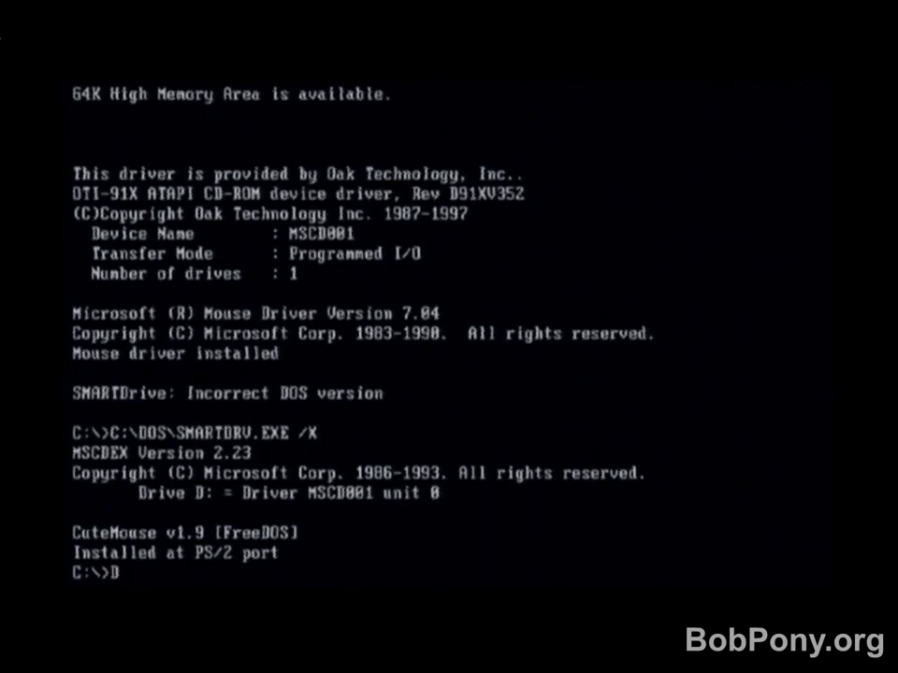
{"action": "type", "text": ":"}
{"action": "key", "text": "Return"}
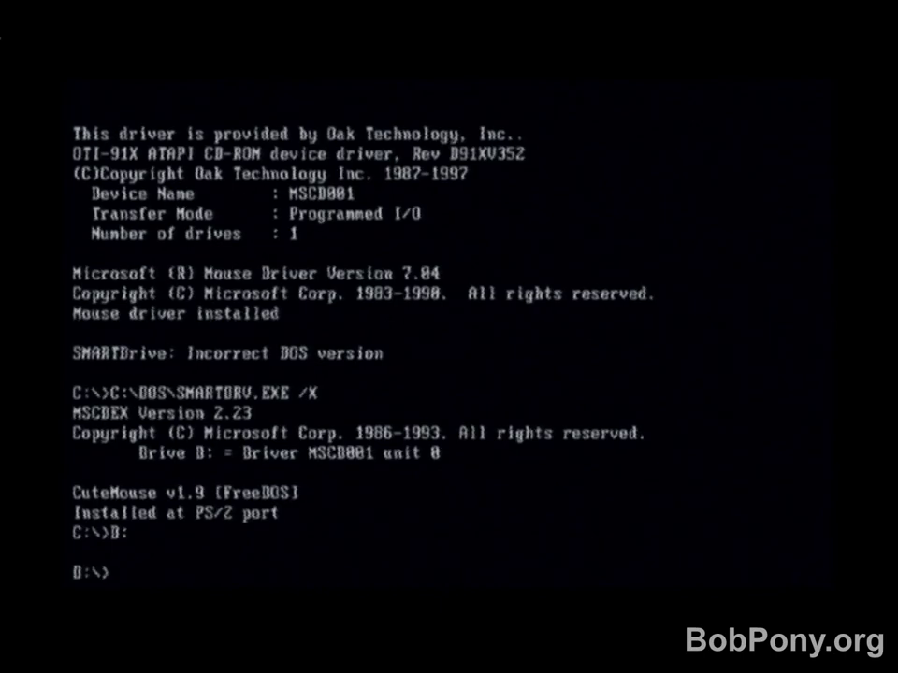
{"action": "type", "text": "cd 3.1"}
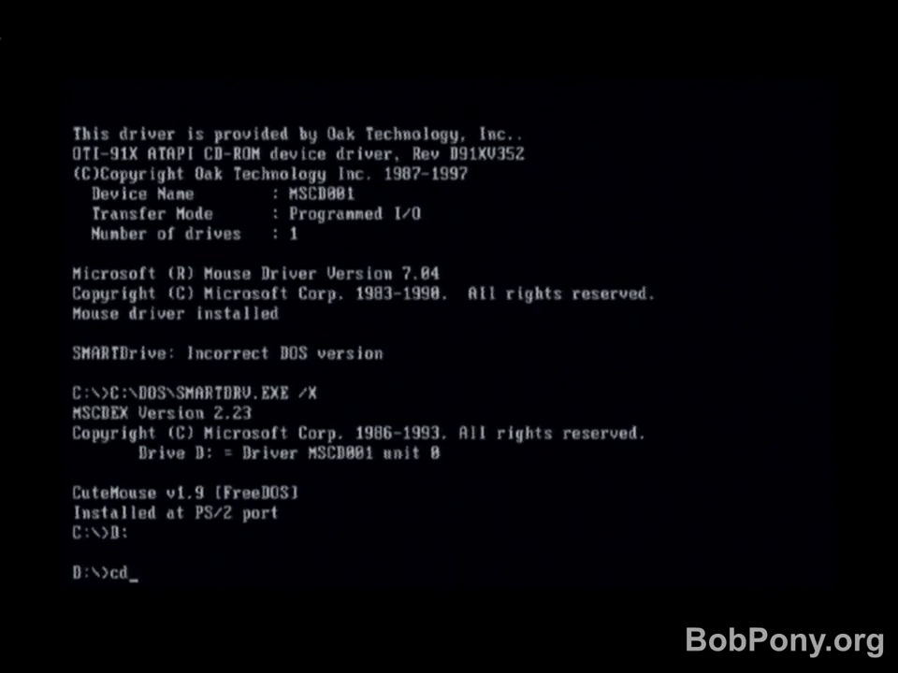
{"action": "key", "text": "Return"}
{"action": "type", "text": "setup"}
{"action": "key", "text": "Return"}
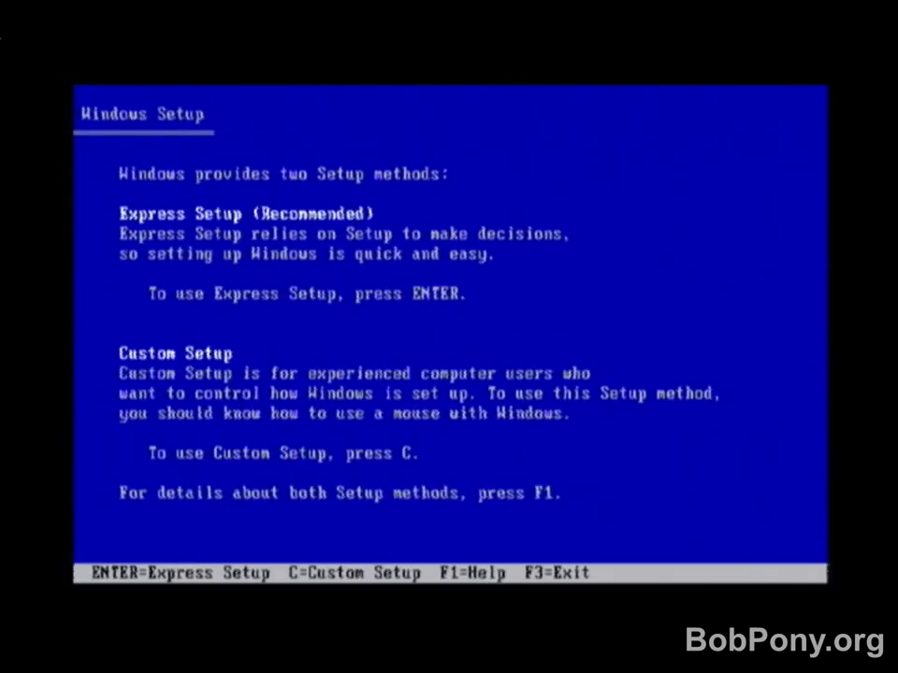
{"action": "key", "text": "Return"}
{"action": "key", "text": "Return"}
{"action": "key", "text": "Return"}
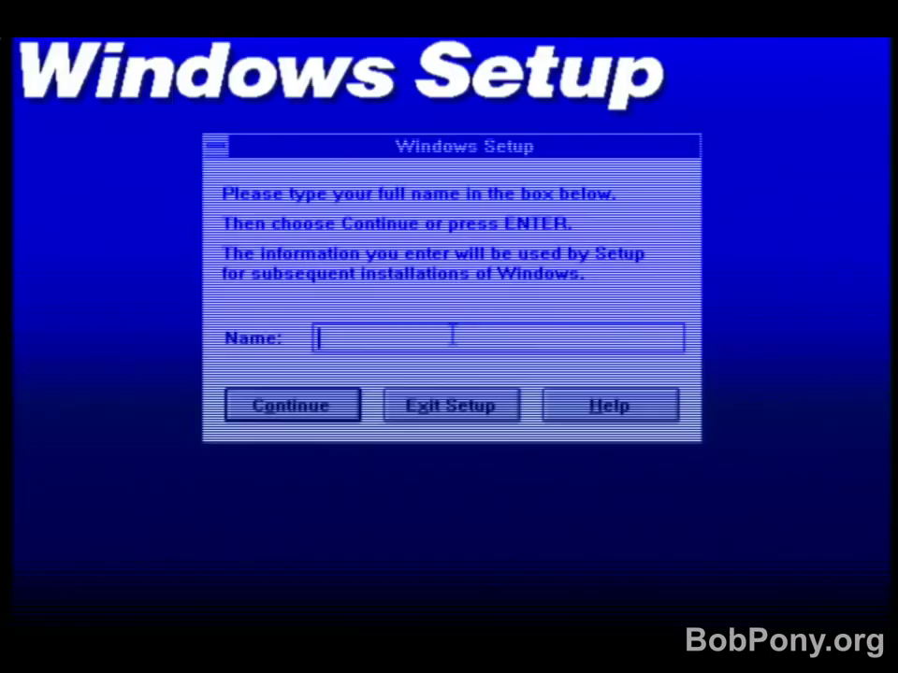
Enter the user's full name and finish setup with No Printer Attached
{"action": "type", "text": "Bob Pony"}
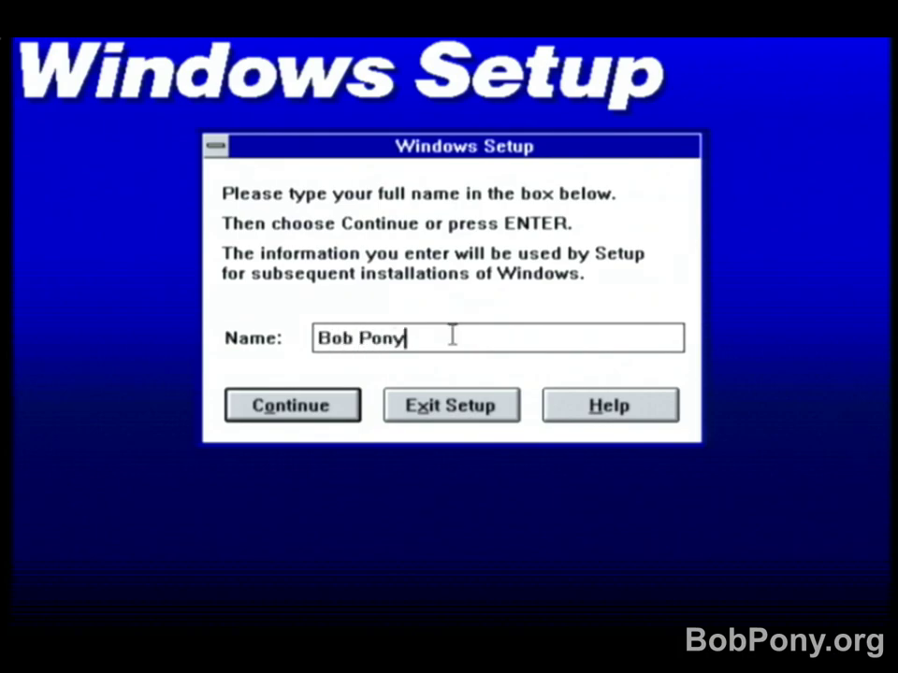
{"action": "key", "text": "Return"}
{"action": "key", "text": "Return"}
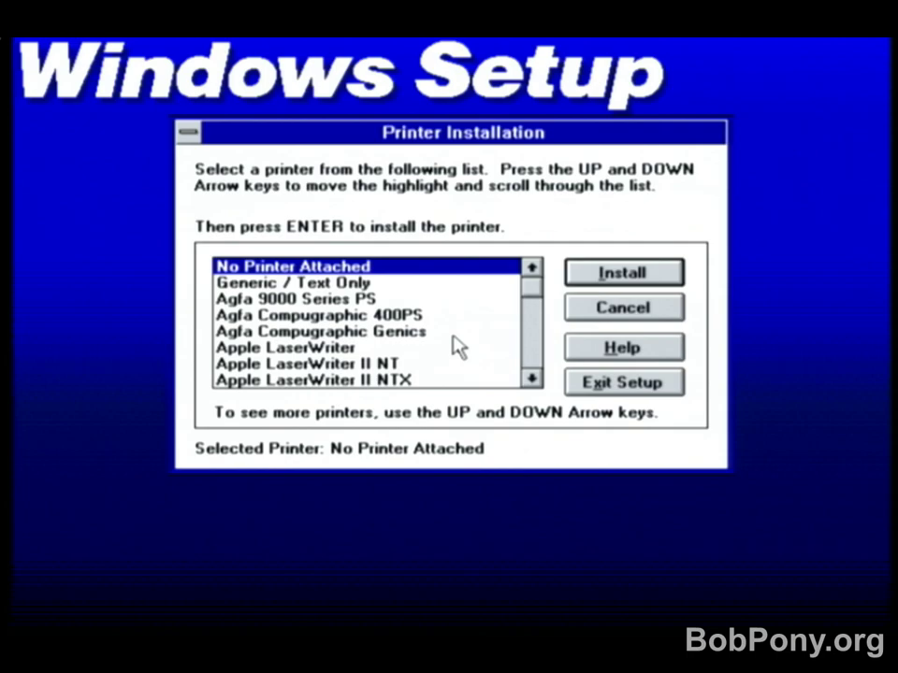
{"action": "key", "text": "Return"}
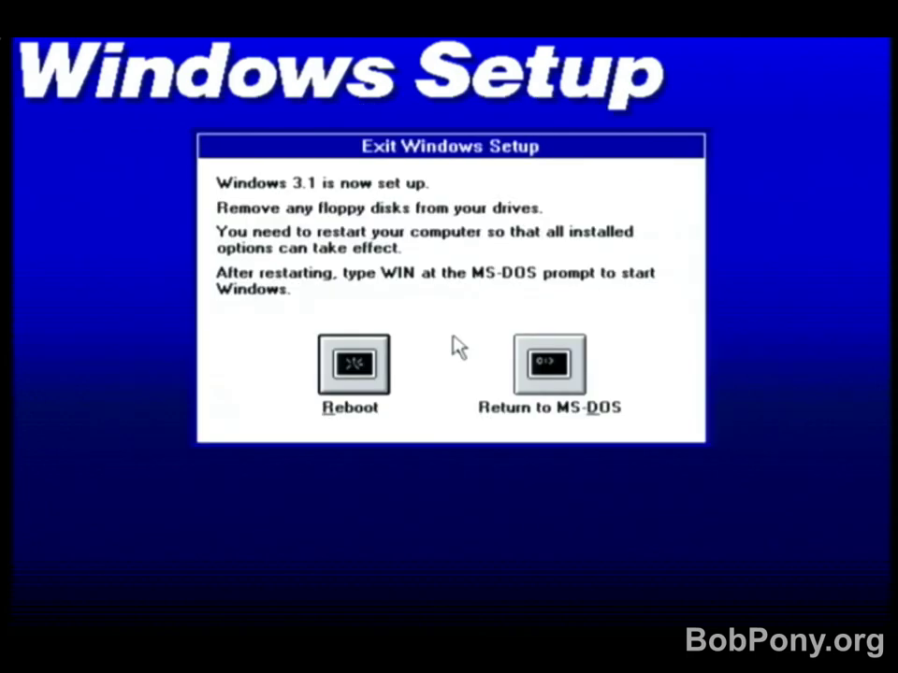
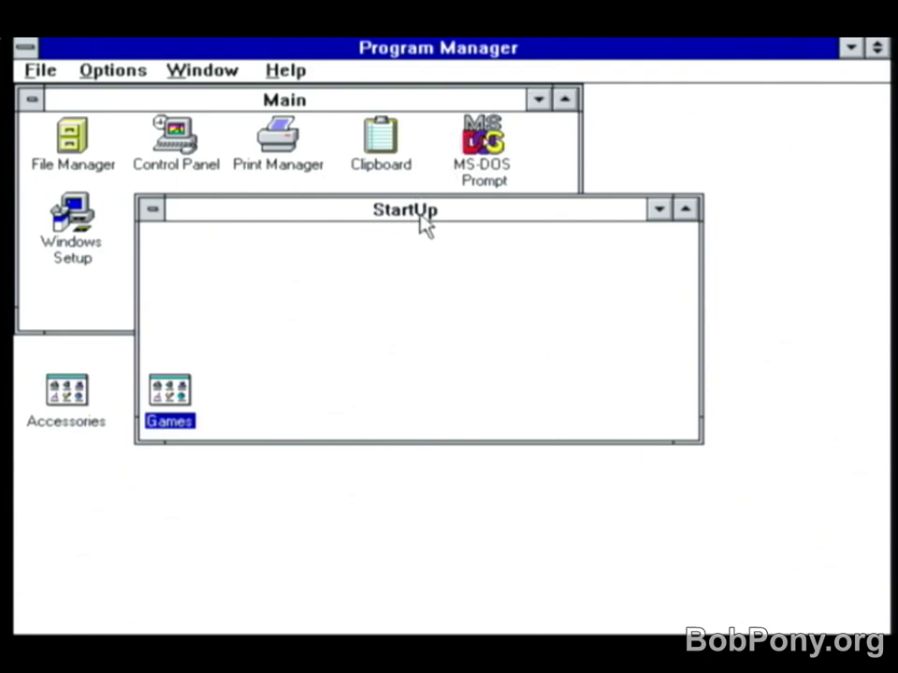
Exit Windows 3.1 by closing Program Manager and confirming, returning to the MS-DOS prompt
{"action": "left_click_drag", "start_coordinate": [424, 225], "coordinate": [808, 305]}
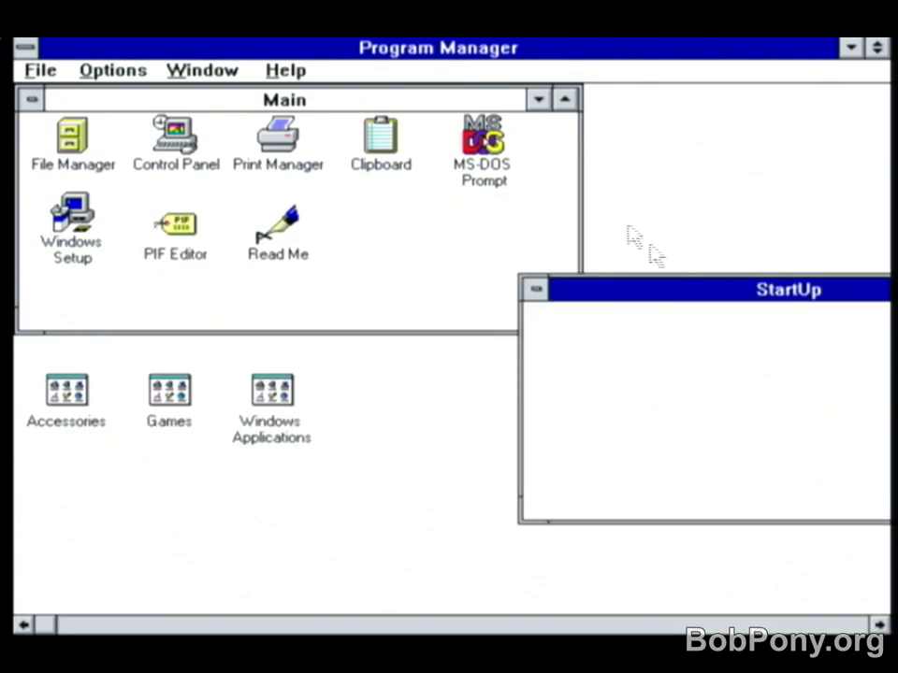
{"action": "left_click", "coordinate": [21, 45]}
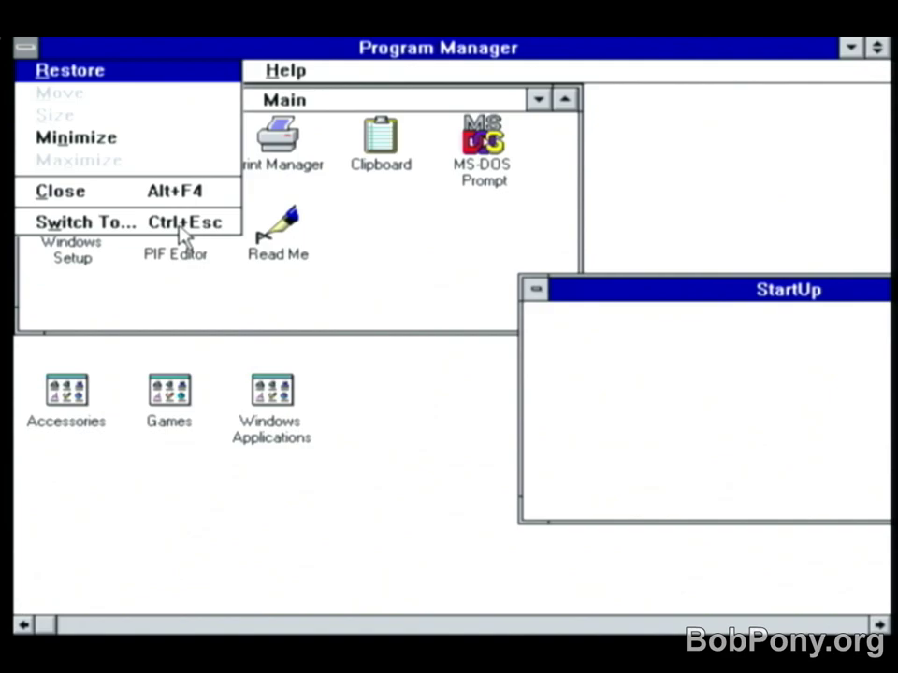
{"action": "left_click", "coordinate": [233, 196]}
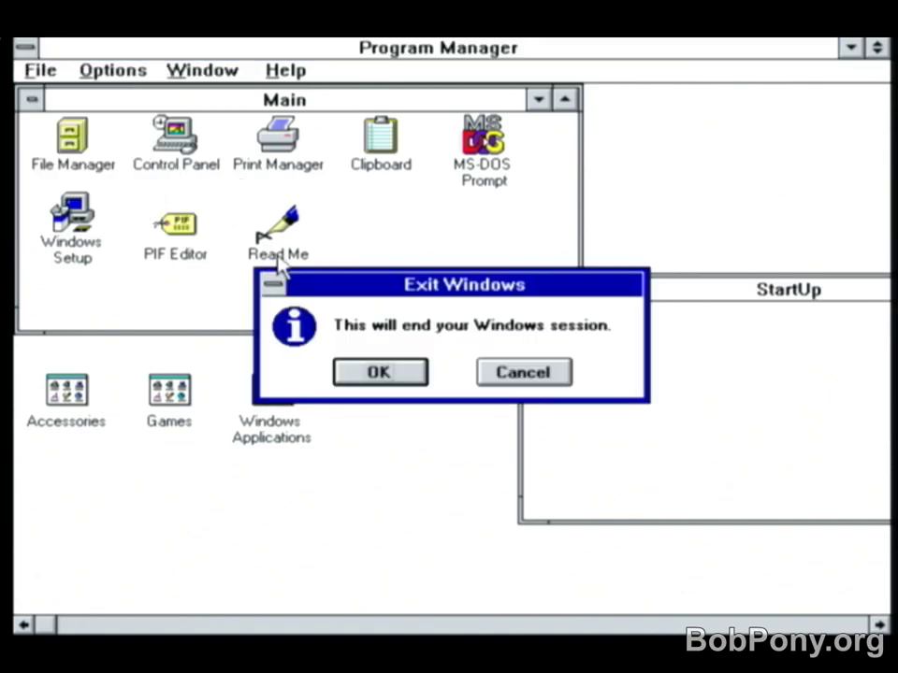
{"action": "key", "text": "Return"}
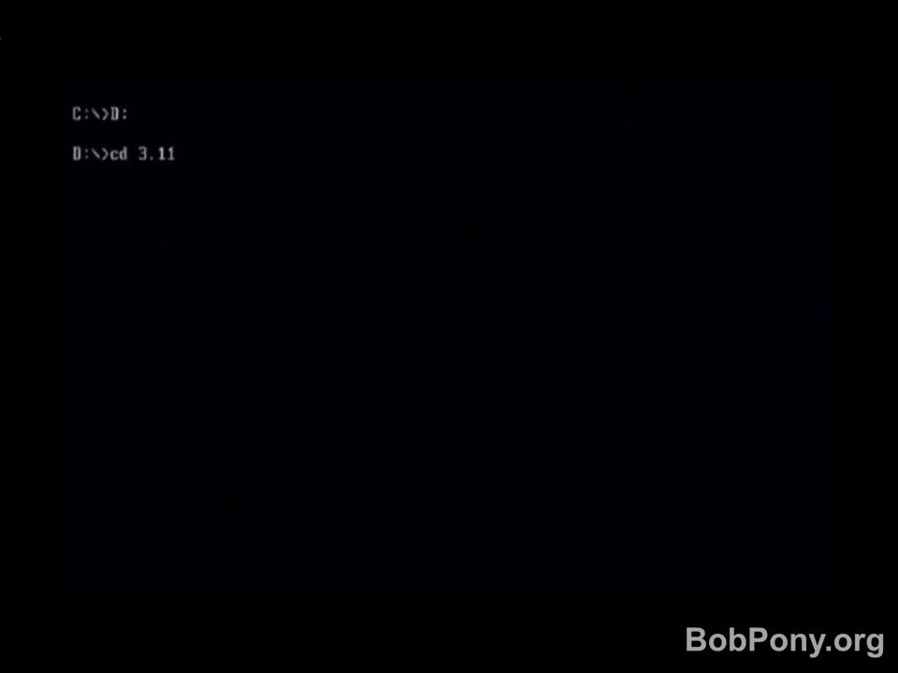
From D:\3.11, run setup and choose Express Setup for Windows for Workgroups 3.11
{"action": "key", "text": "Return"}
{"action": "type", "text": "setup"}
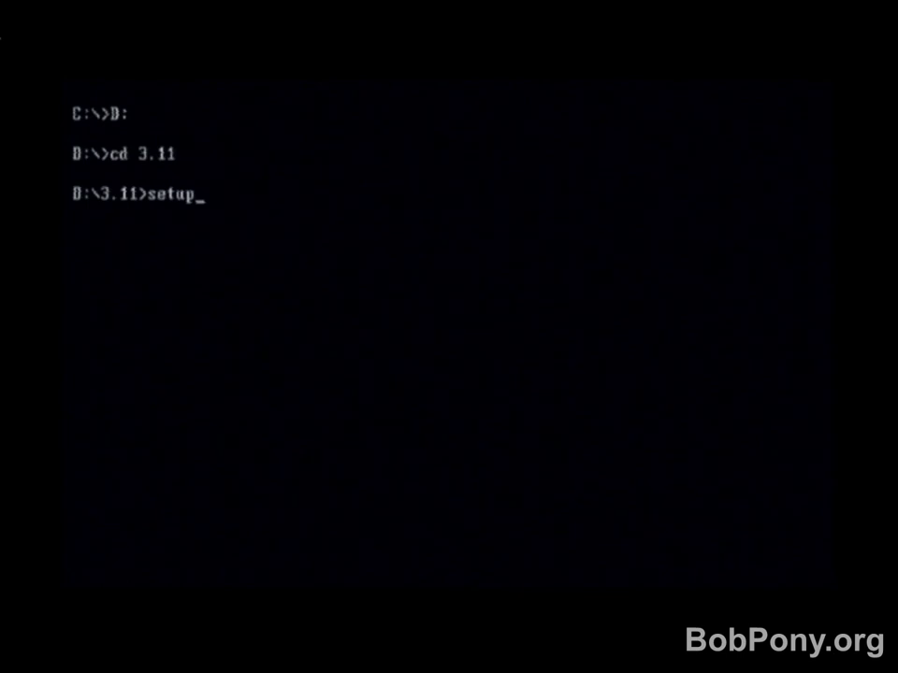
{"action": "key", "text": "Return"}
{"action": "key", "text": "Return"}
{"action": "key", "text": "Return"}
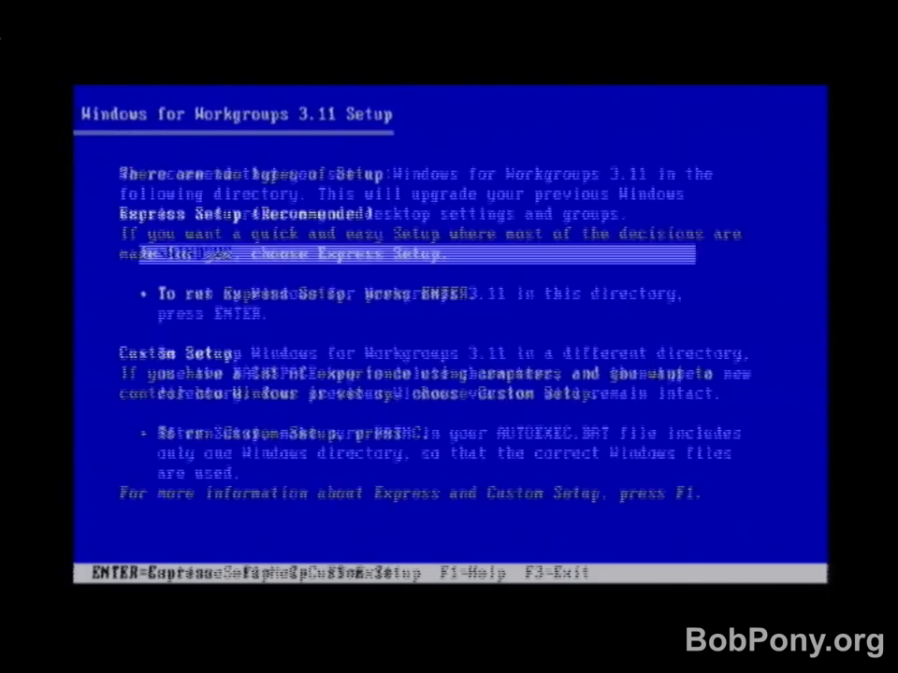
{"action": "key", "text": "Return"}
{"action": "key", "text": "Return"}
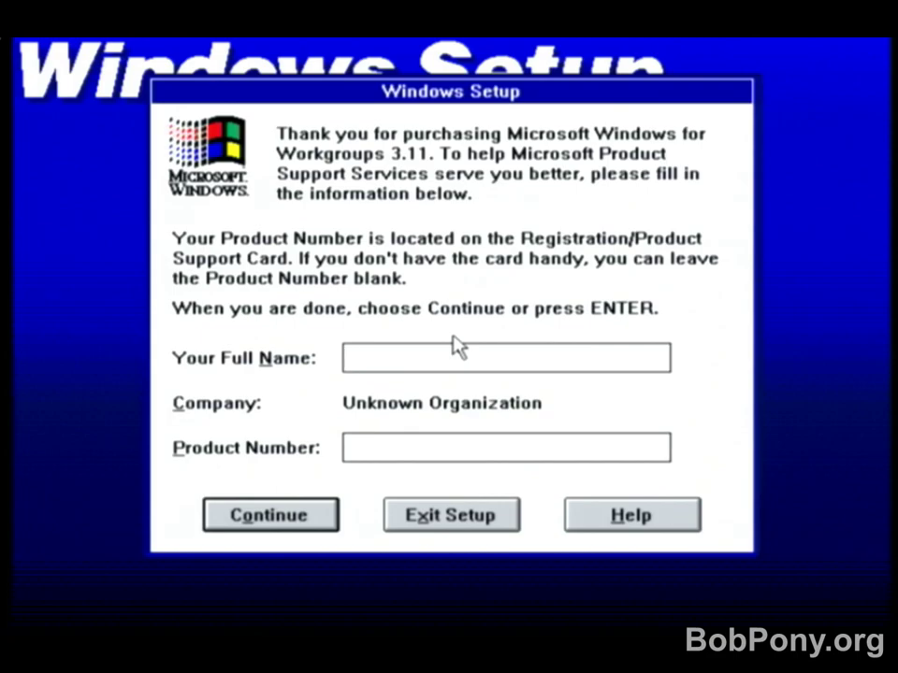
Enter the owner's full name, correcting a typo, and submit the registration to finish setup
{"action": "type", "text": "Bob Po"}
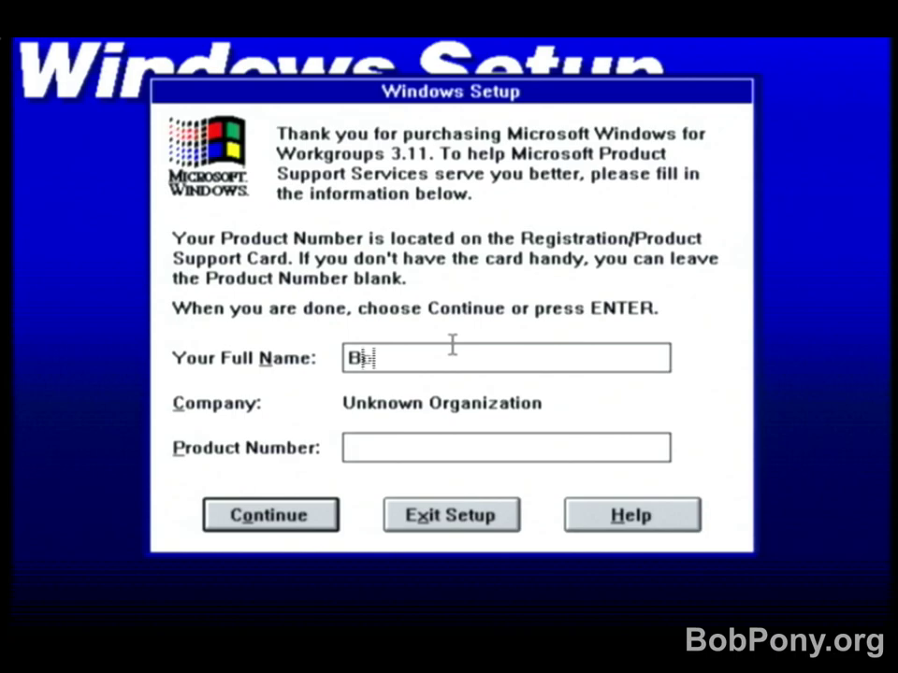
{"action": "type", "text": "b"}
{"action": "key", "text": "BackSpace"}
{"action": "type", "text": "ny"}
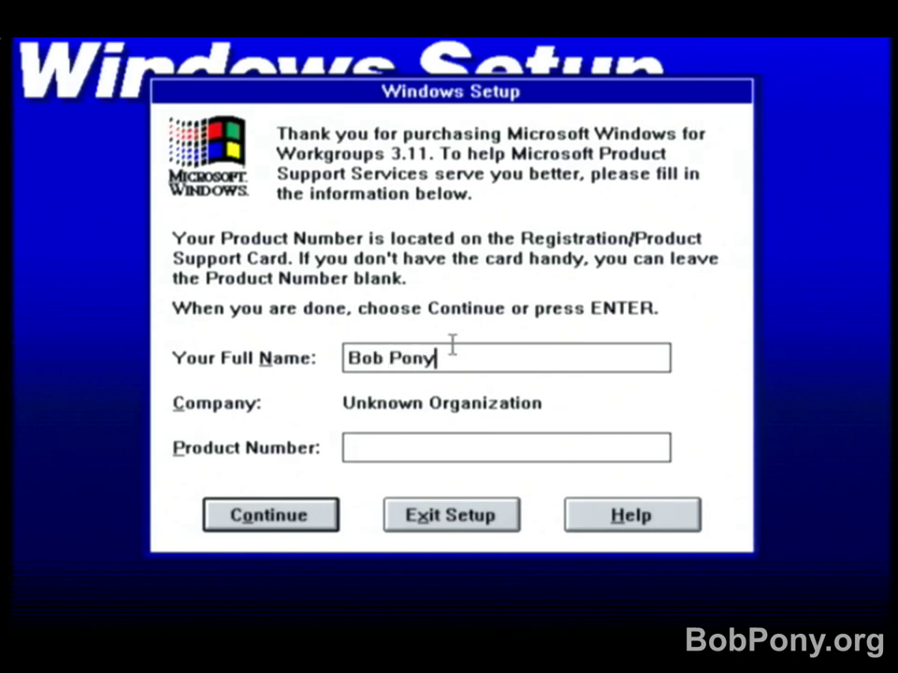
{"action": "key", "text": "Return"}
{"action": "key", "text": "Return"}
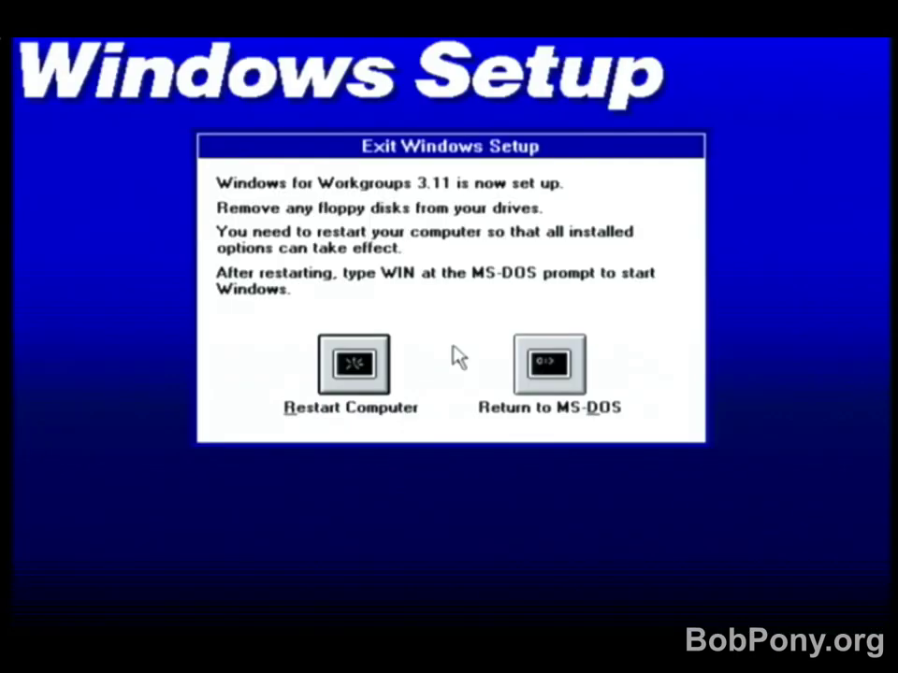
Restart the computer from the Exit Windows Setup dialog to boot Windows for Workgroups
{"action": "key", "text": "Return"}
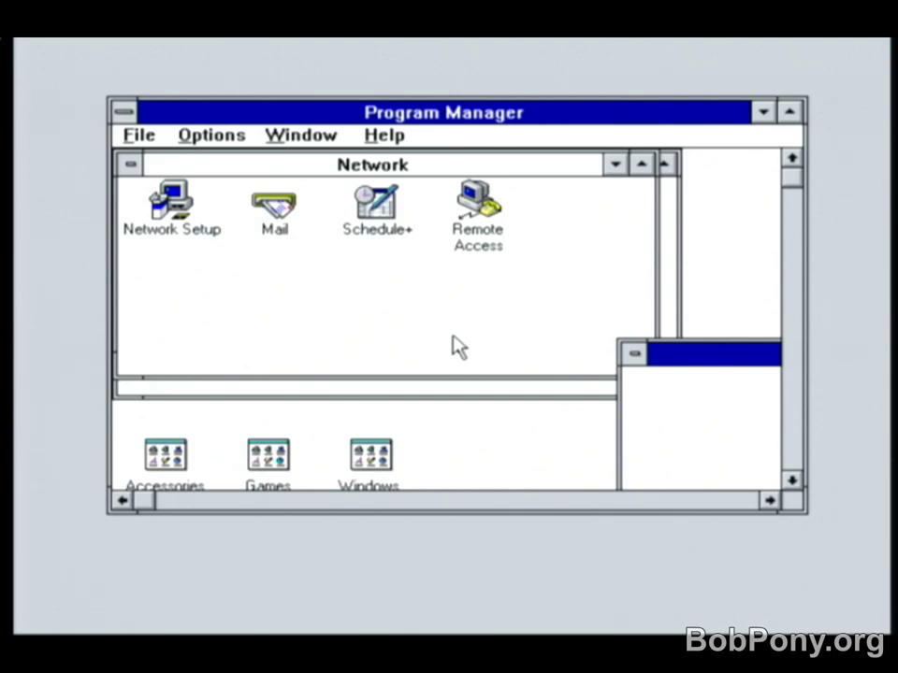
Open and re-minimize the Accessories group, then minimize the Network group to reveal Main
{"action": "double_click", "coordinate": [177, 472]}
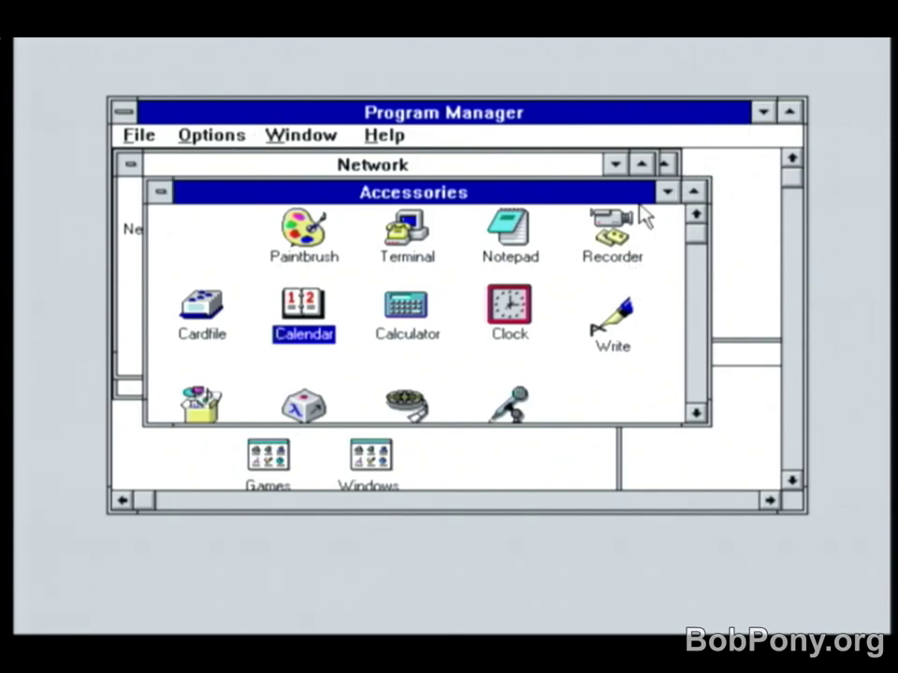
{"action": "left_click", "coordinate": [665, 192]}
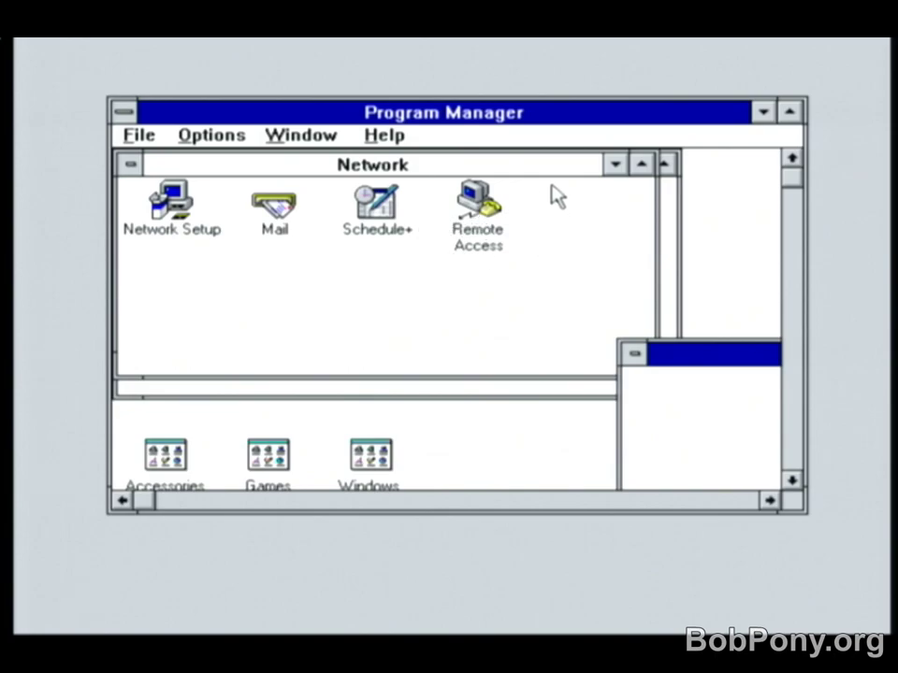
{"action": "left_click", "coordinate": [613, 165]}
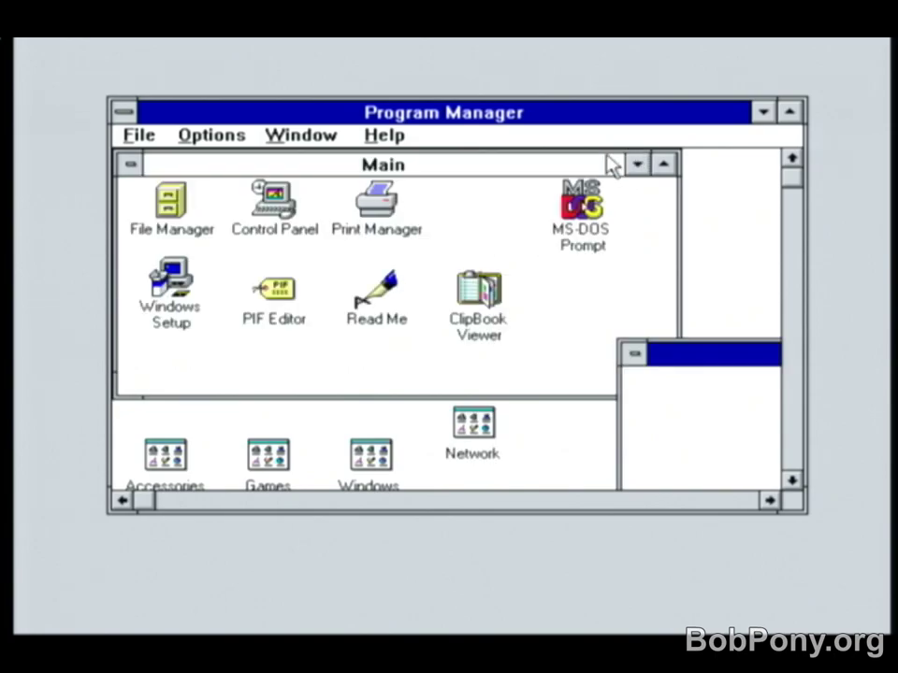
In File Manager, run setup.exe from the 95 folder on CD-ROM drive D
{"action": "double_click", "coordinate": [191, 196]}
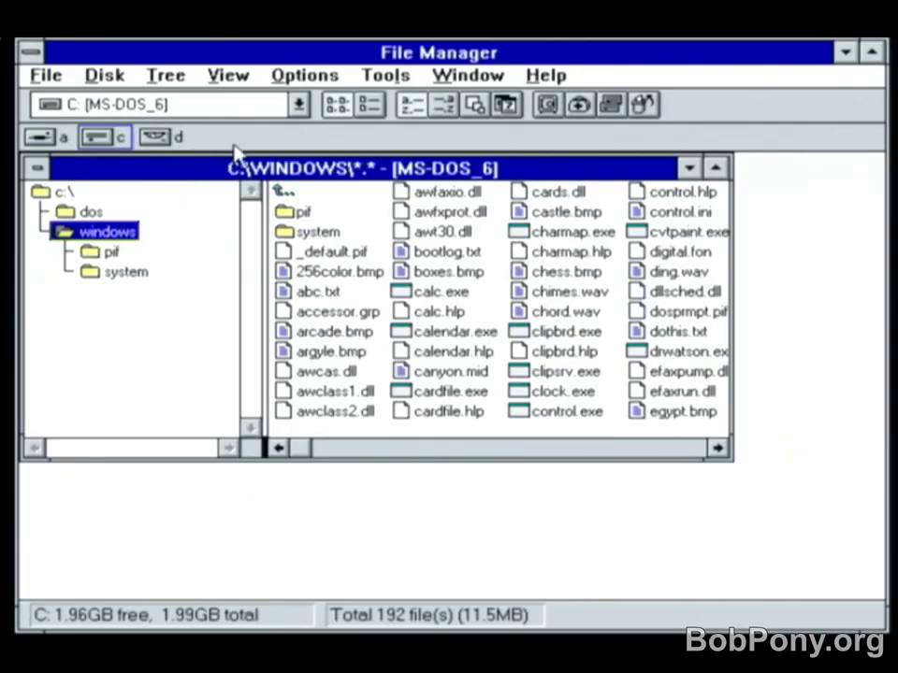
{"action": "left_click", "coordinate": [161, 138]}
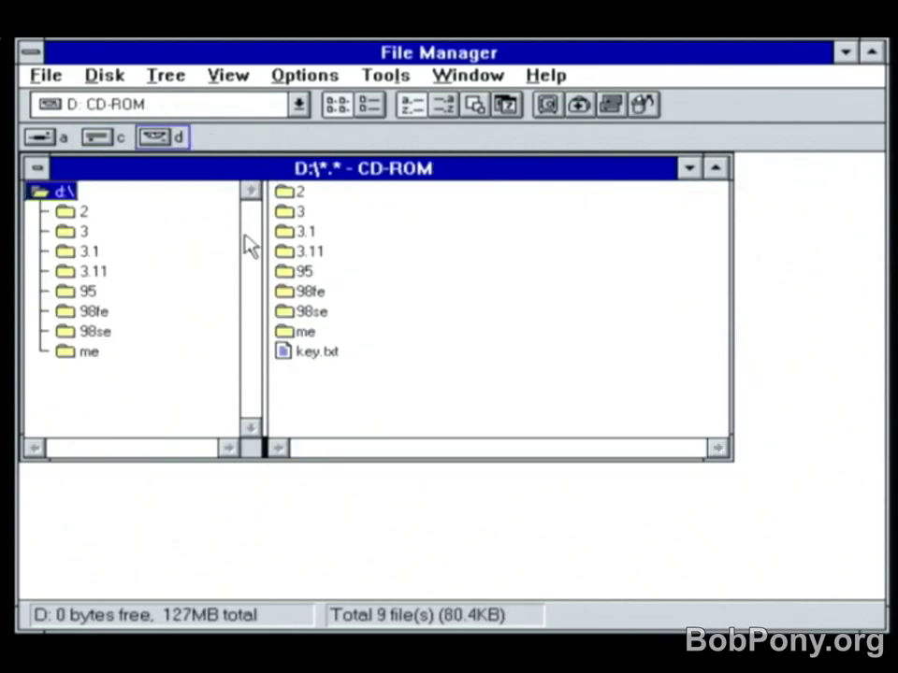
{"action": "double_click", "coordinate": [280, 274]}
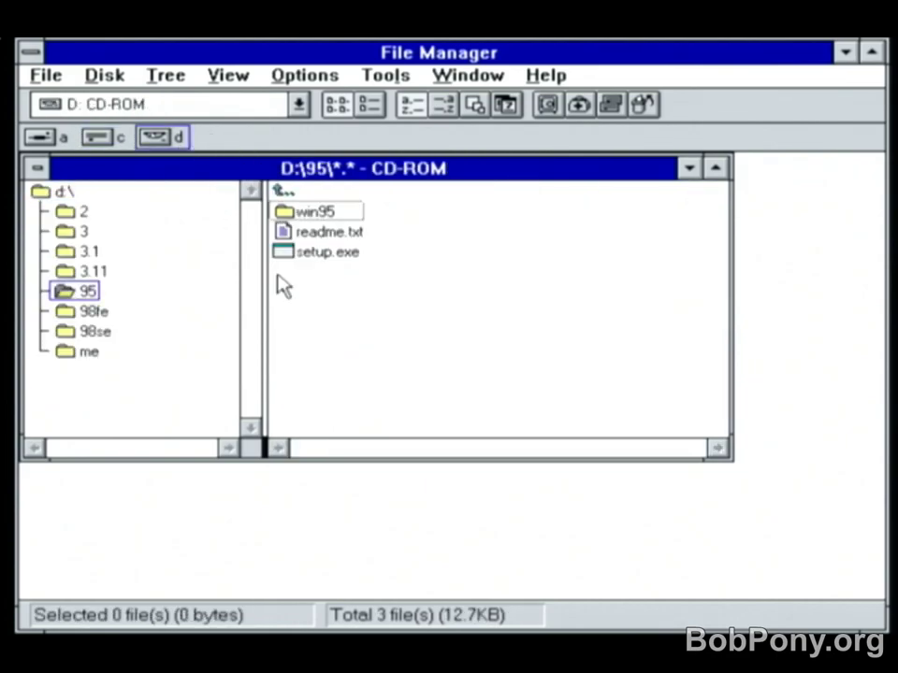
{"action": "left_click", "coordinate": [322, 254]}
{"action": "double_click", "coordinate": [323, 253]}
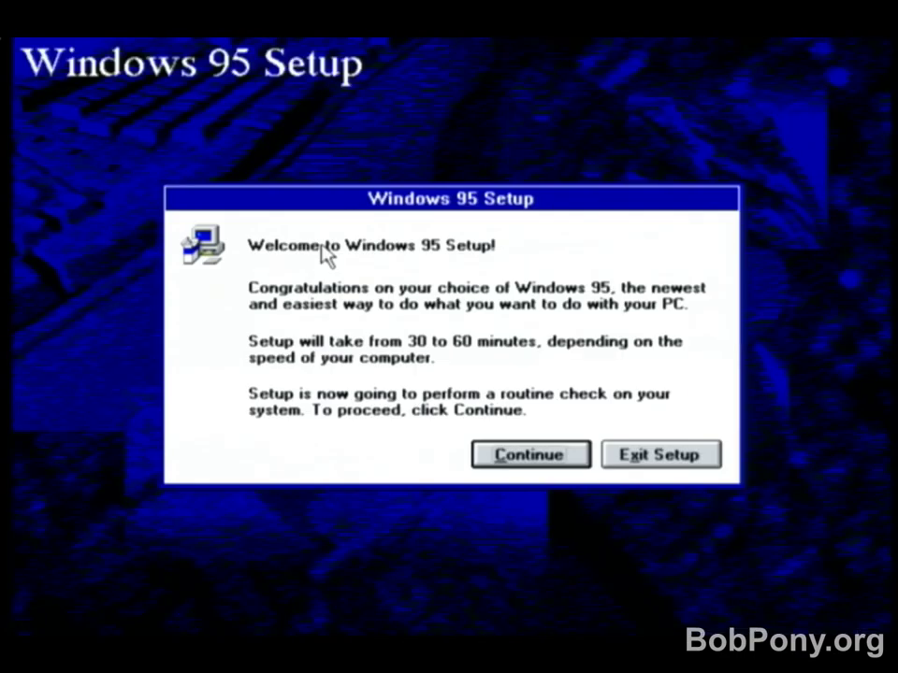
Continue past the welcome screen and accept the Windows 95 licence agreement
{"action": "key", "text": "Return"}
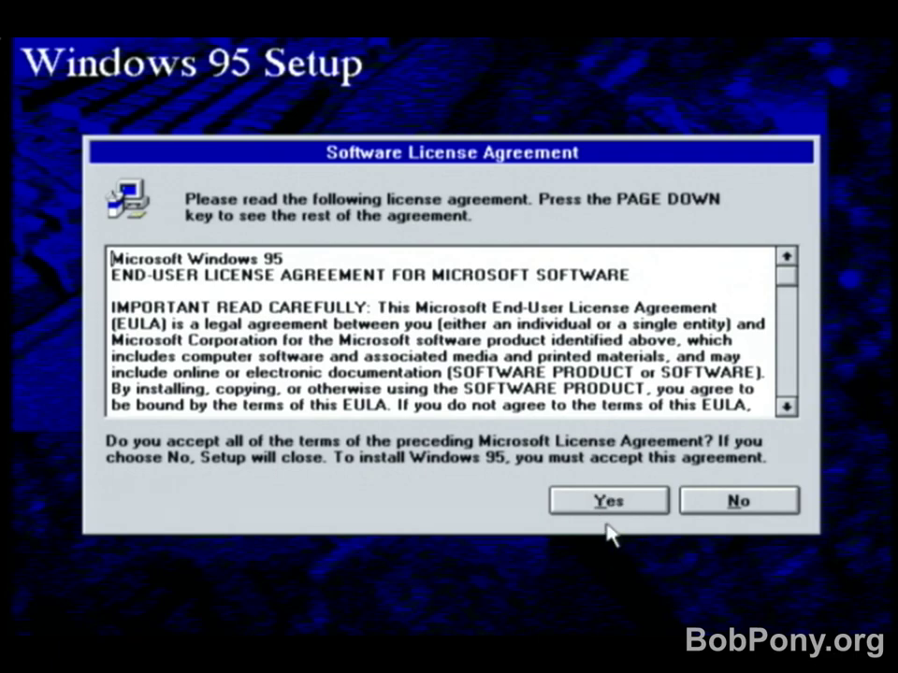
{"action": "left_click", "coordinate": [574, 505]}
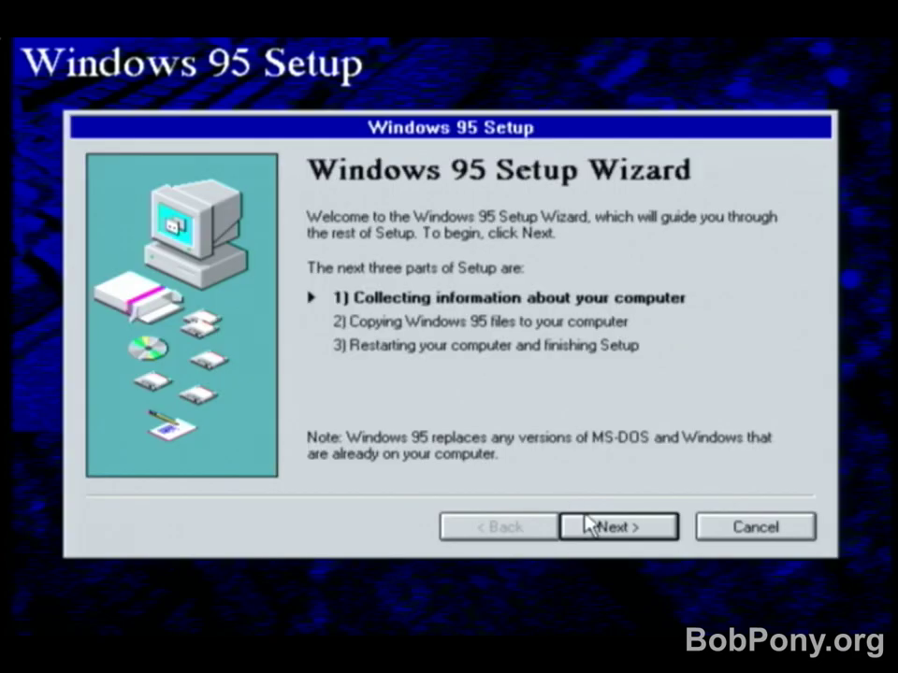
Advance the wizard, keep saving old system files, and choose a Custom setup
{"action": "key", "text": "Return"}
{"action": "key", "text": "Return"}
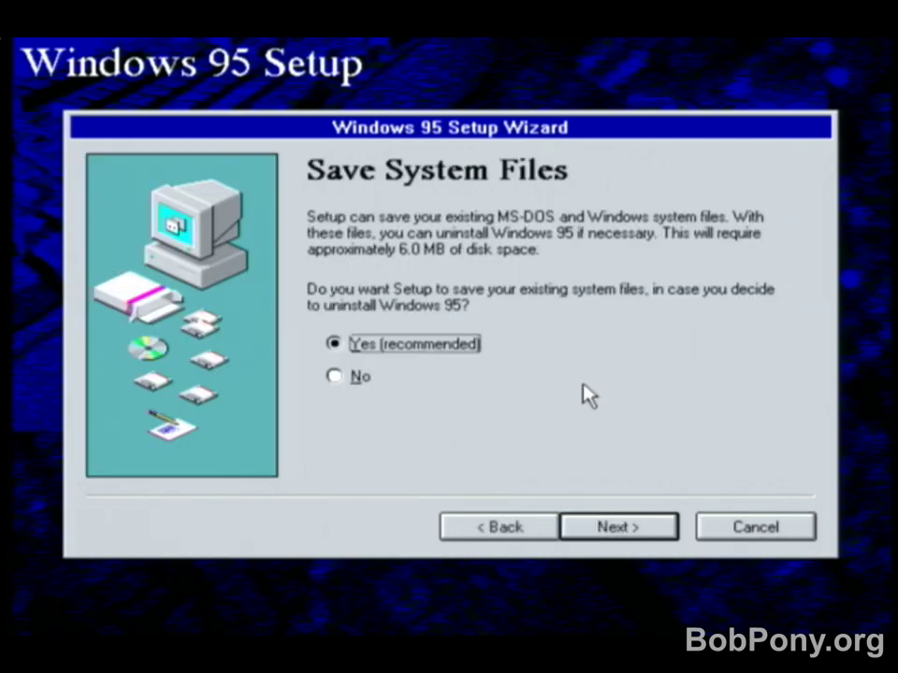
{"action": "key", "text": "Return"}
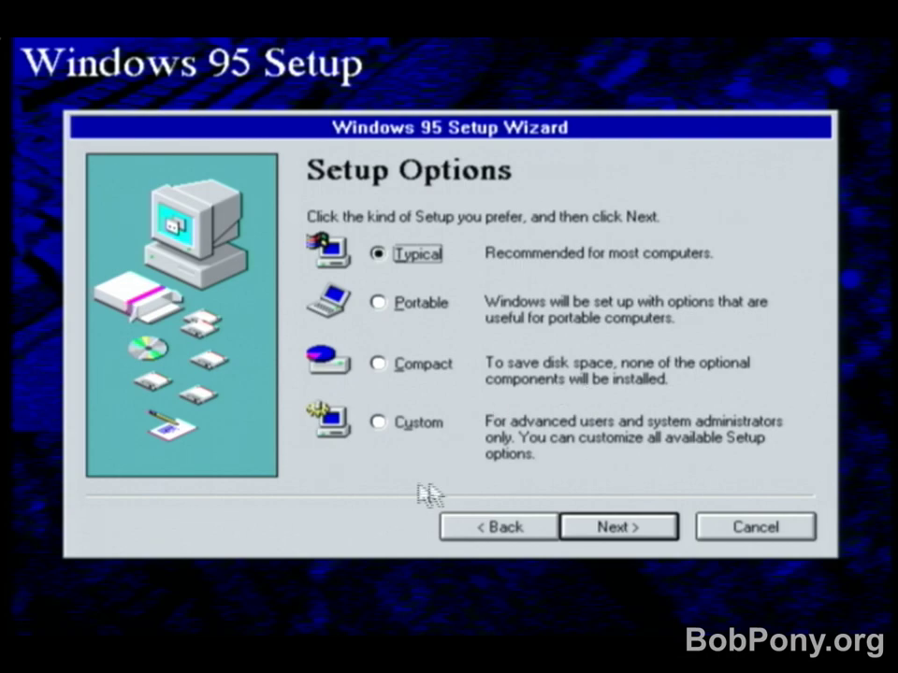
{"action": "left_click", "coordinate": [378, 423]}
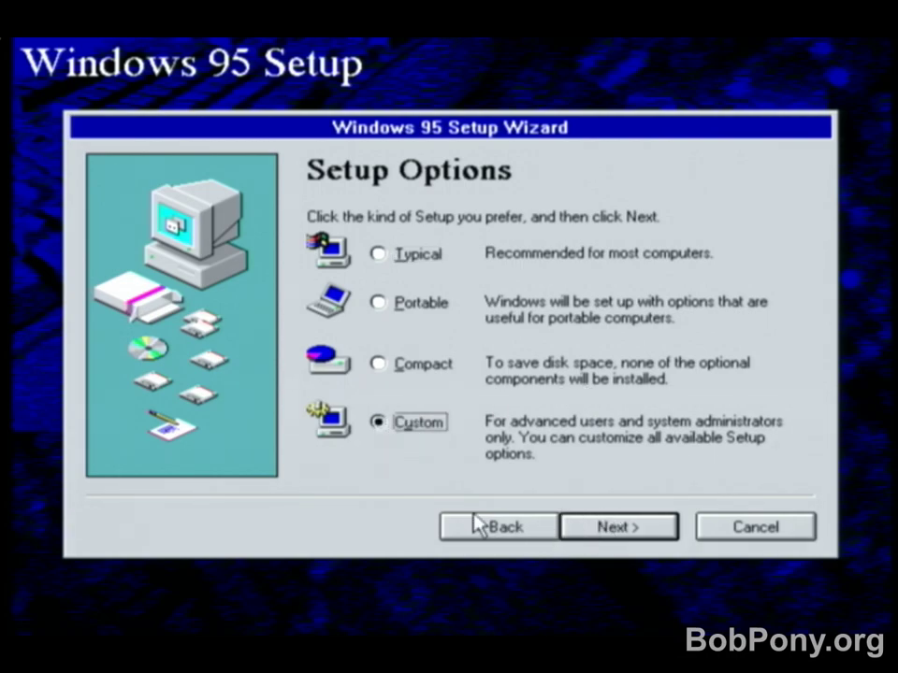
{"action": "key", "text": "Return"}
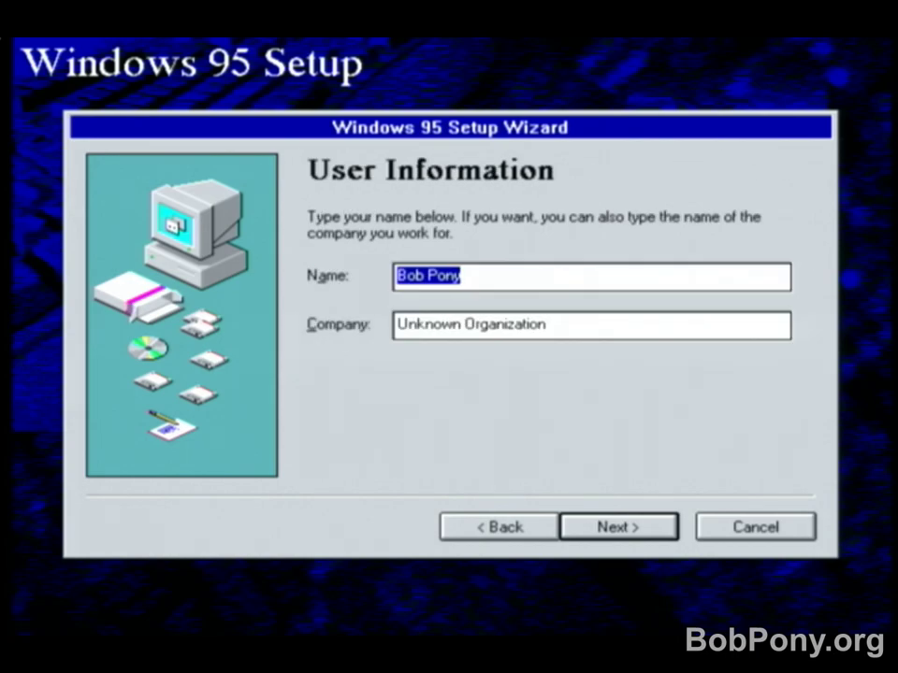
Fill in the company name, correcting a typo, and begin entering the 10-digit CD key
{"action": "key", "text": "Tab"}
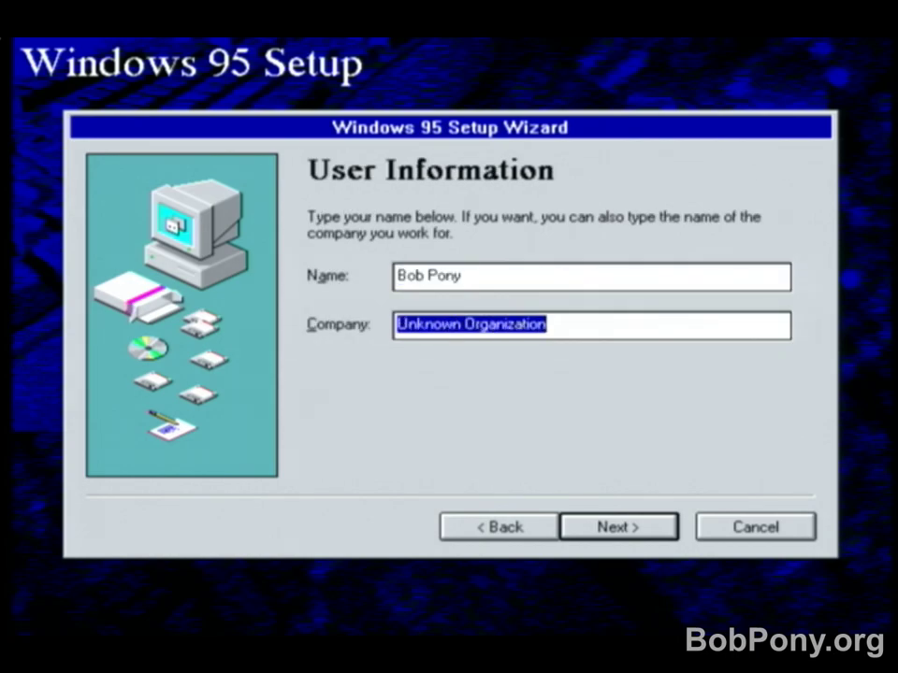
{"action": "type", "text": "Bob Po"}
{"action": "key", "text": "BackSpace"}
{"action": "key", "text": "BackSpace"}
{"action": "key", "text": "BackSpace"}
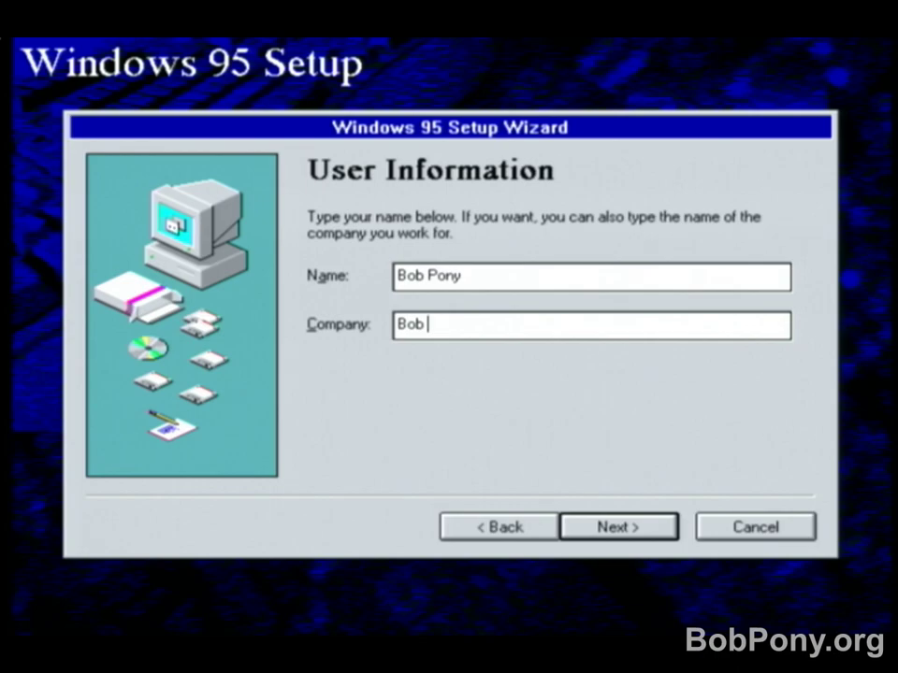
{"action": "type", "text": "Pony.org"}
{"action": "key", "text": "Return"}
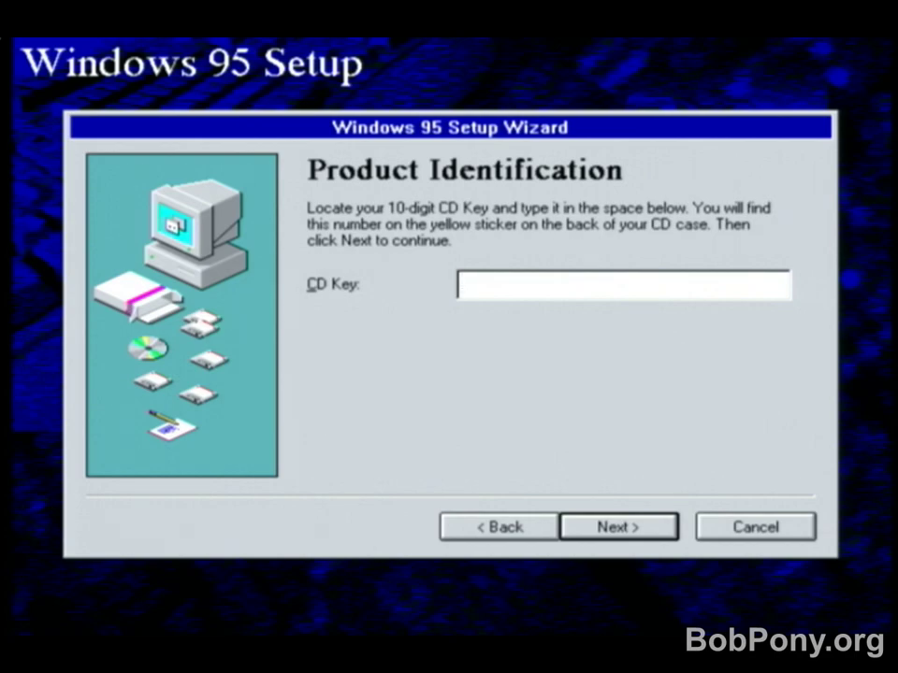
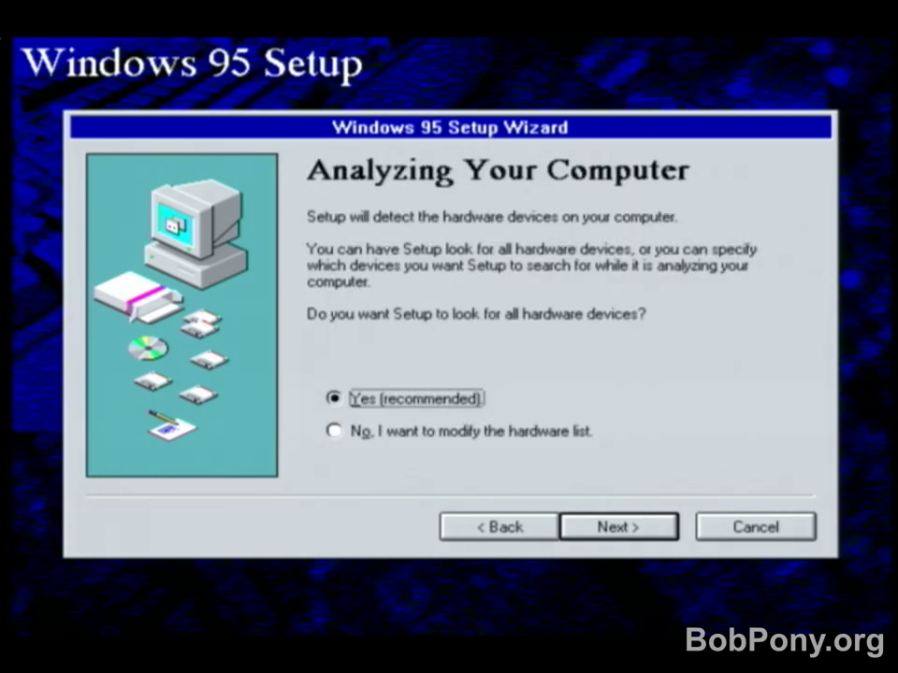
Complete the CD key, let Setup search for all hardware, and start detection
{"action": "key", "text": "Return"}
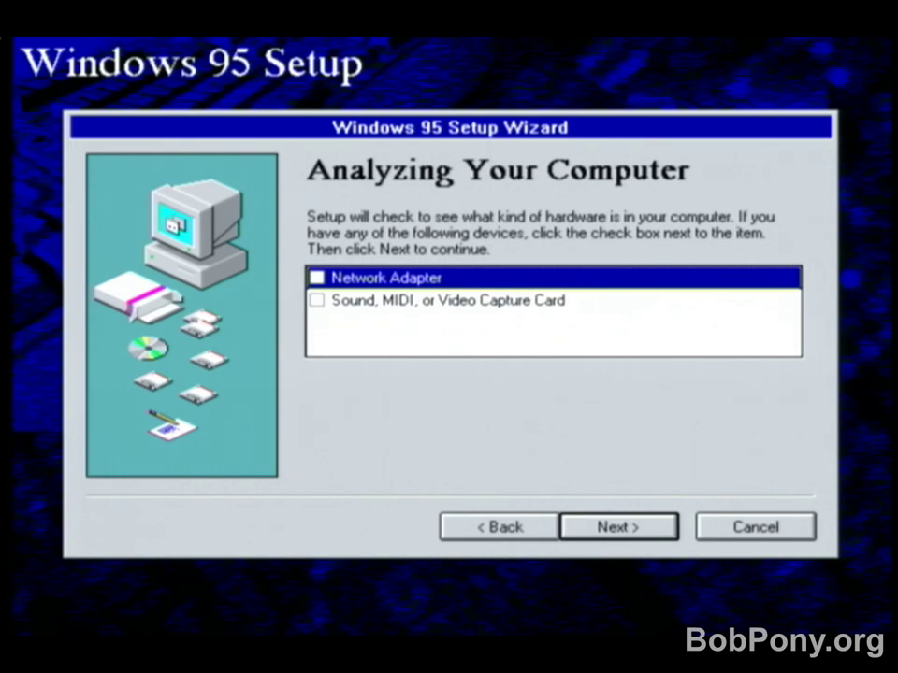
{"action": "key", "text": "Return"}
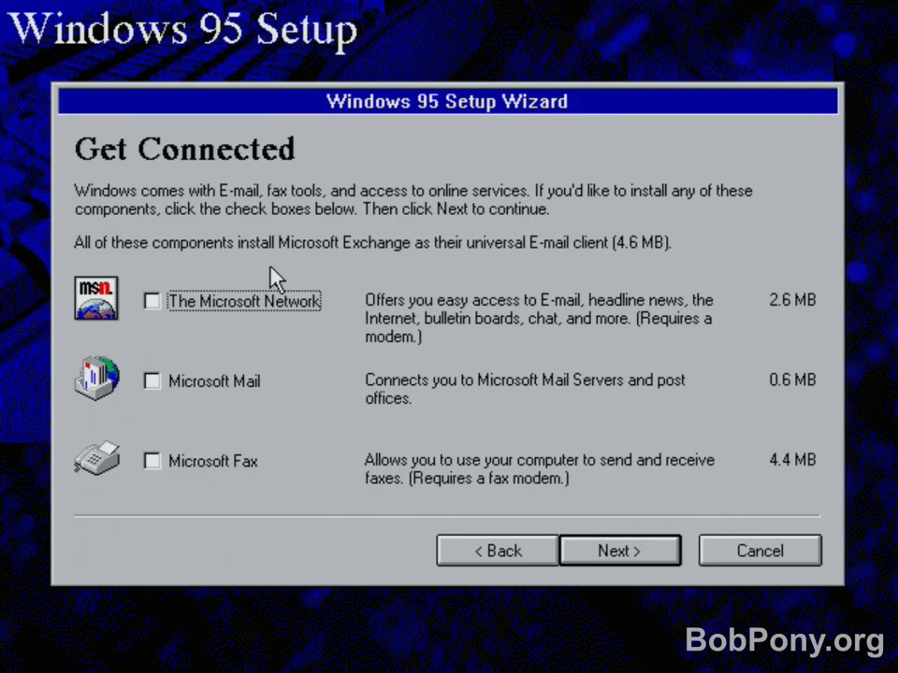
Include The Microsoft Network, Microsoft Mail and Microsoft Fax on the Get Connected page
{"action": "key", "text": "space"}
{"action": "key", "text": "Tab"}
{"action": "key", "text": "space"}
{"action": "key", "text": "Tab"}
{"action": "key", "text": "space"}
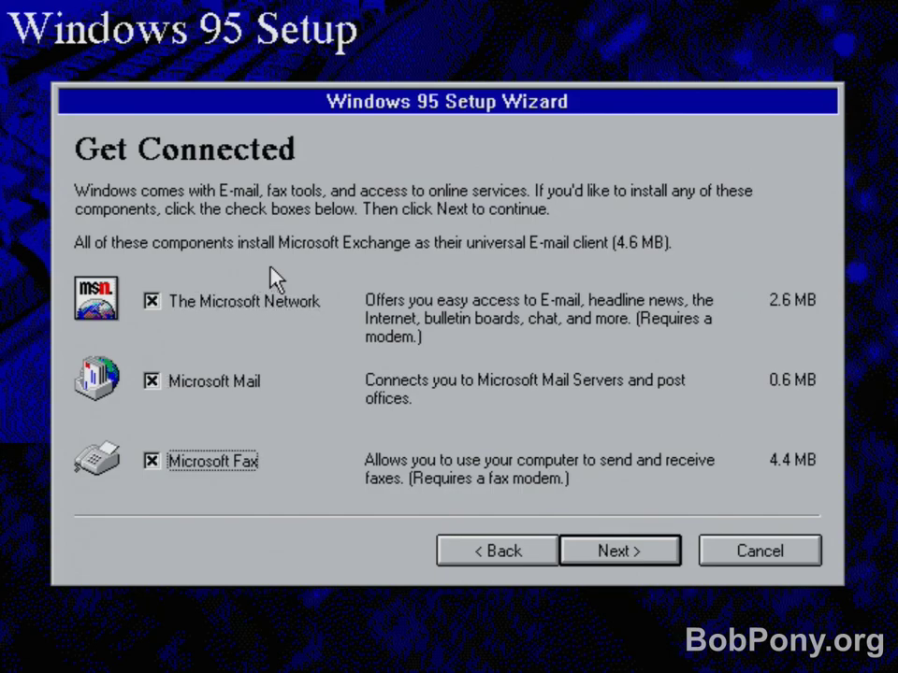
{"action": "key", "text": "shift+Tab"}
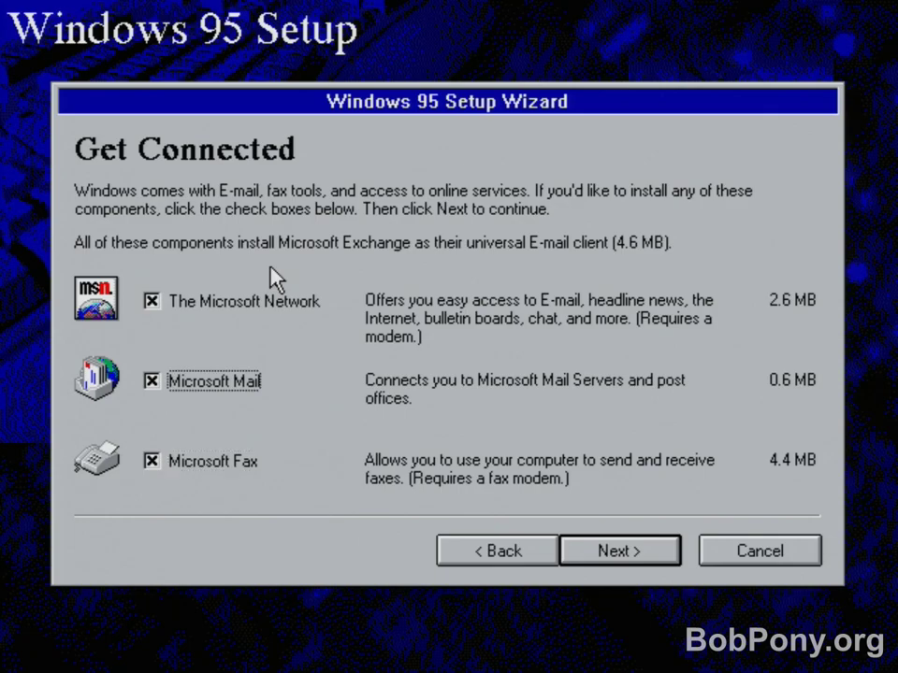
{"action": "key", "text": "Return"}
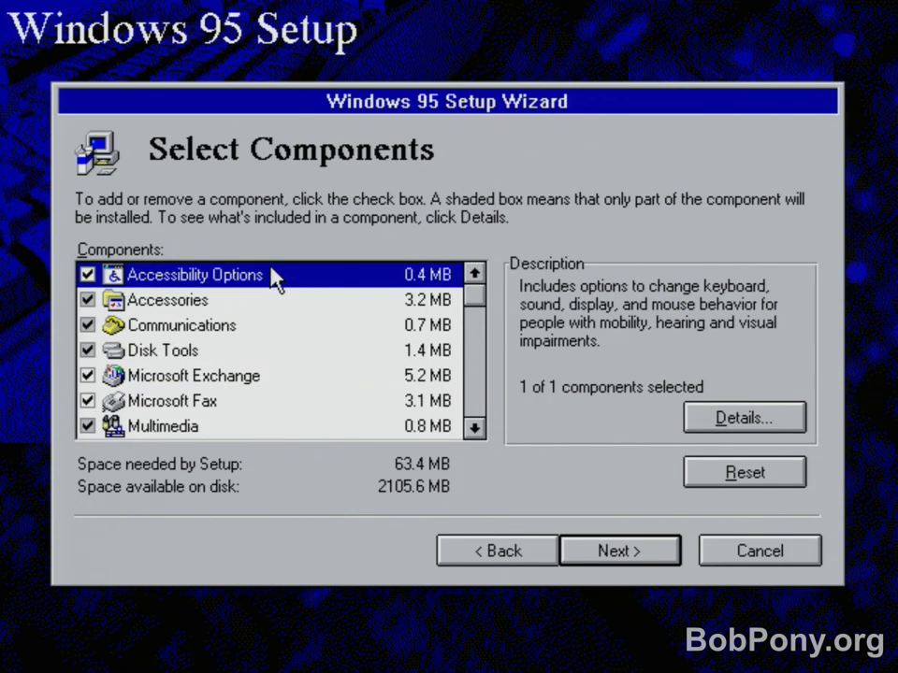
Add Accessories components such as Briefcase, Character Map, Games, Quick View, System Monitor and Windows 95 Tour
{"action": "key", "text": "Down"}
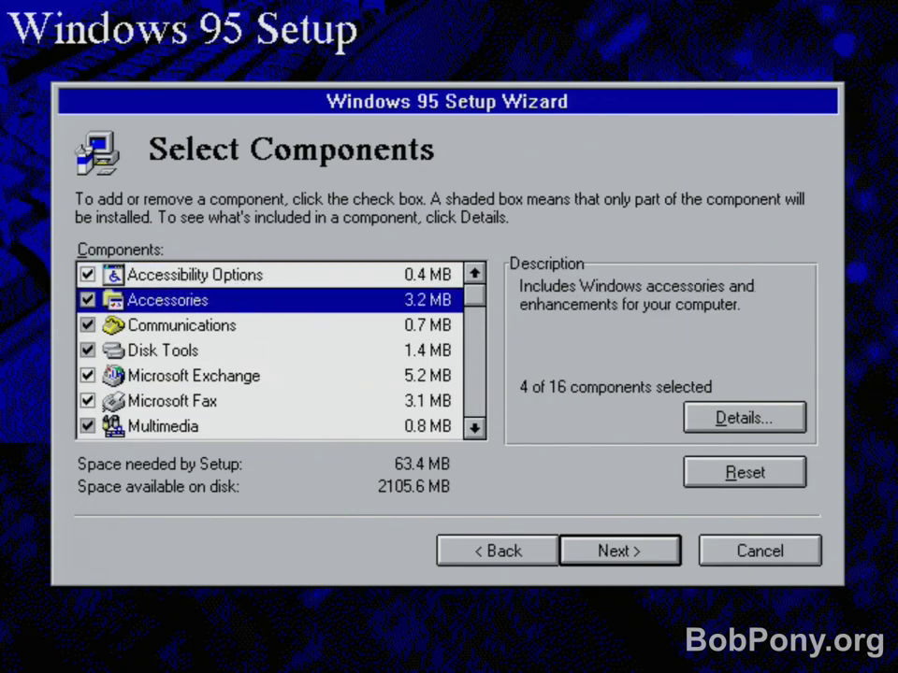
{"action": "left_click", "coordinate": [780, 426]}
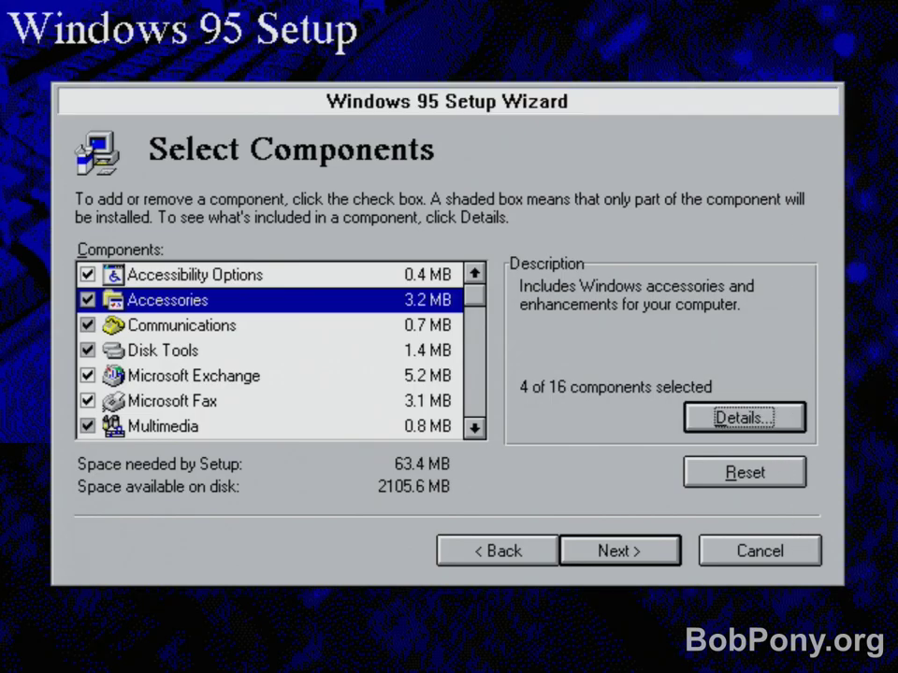
{"action": "key", "text": "space"}
{"action": "key", "text": "Down"}
{"action": "key", "text": "Down"}
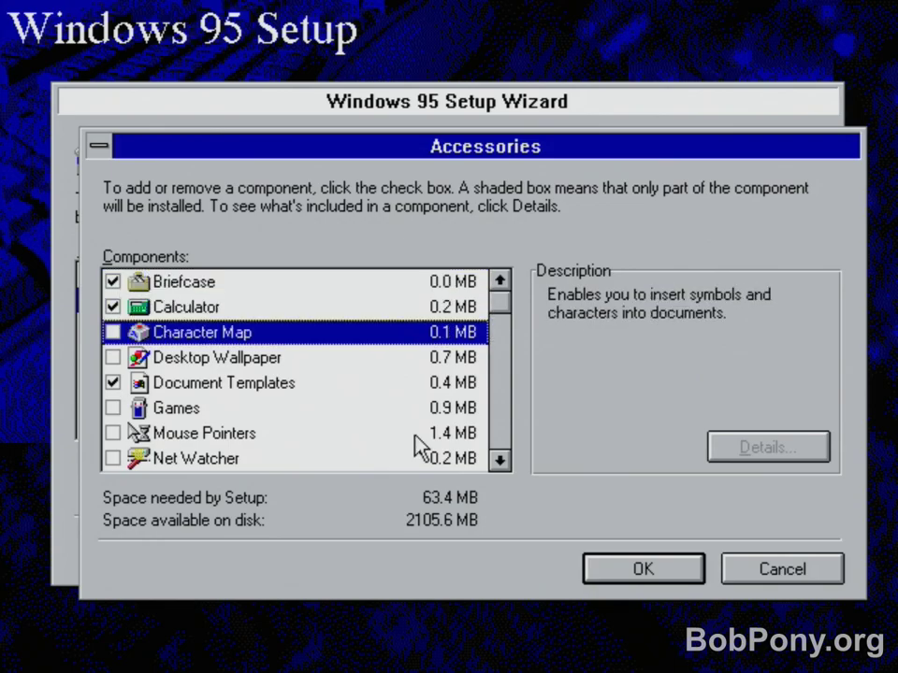
{"action": "key", "text": "space"}
{"action": "key", "text": "Down"}
{"action": "key", "text": "space"}
{"action": "key", "text": "Down"}
{"action": "key", "text": "Down"}
{"action": "key", "text": "space"}
{"action": "key", "text": "Down"}
{"action": "key", "text": "space"}
{"action": "key", "text": "Down"}
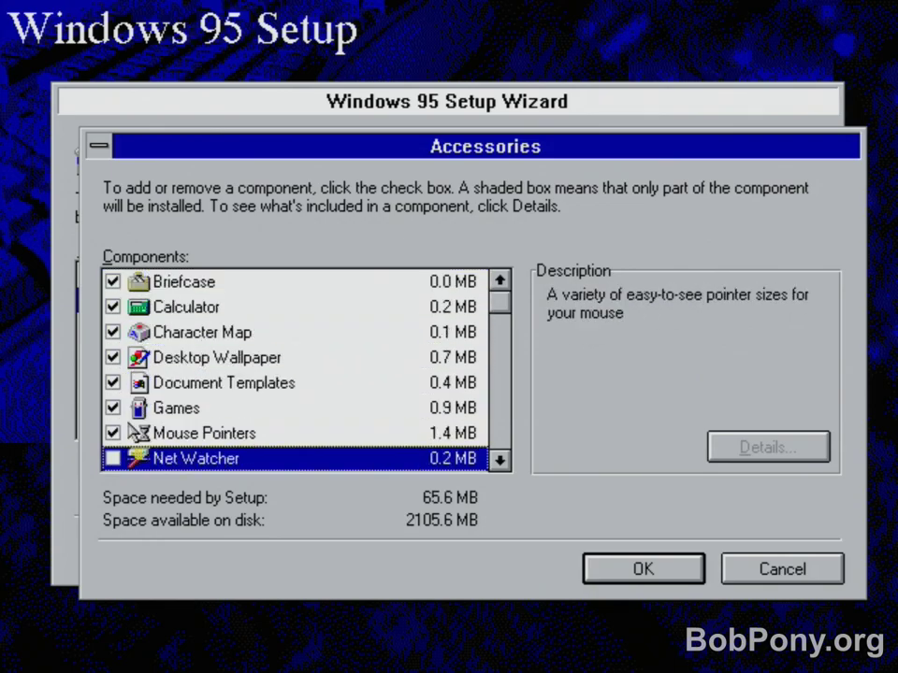
{"action": "key", "text": "space"}
{"action": "key", "text": "Down"}
{"action": "key", "text": "Down"}
{"action": "key", "text": "Up"}
{"action": "key", "text": "space"}
{"action": "key", "text": "Down"}
{"action": "key", "text": "Down"}
{"action": "key", "text": "Down"}
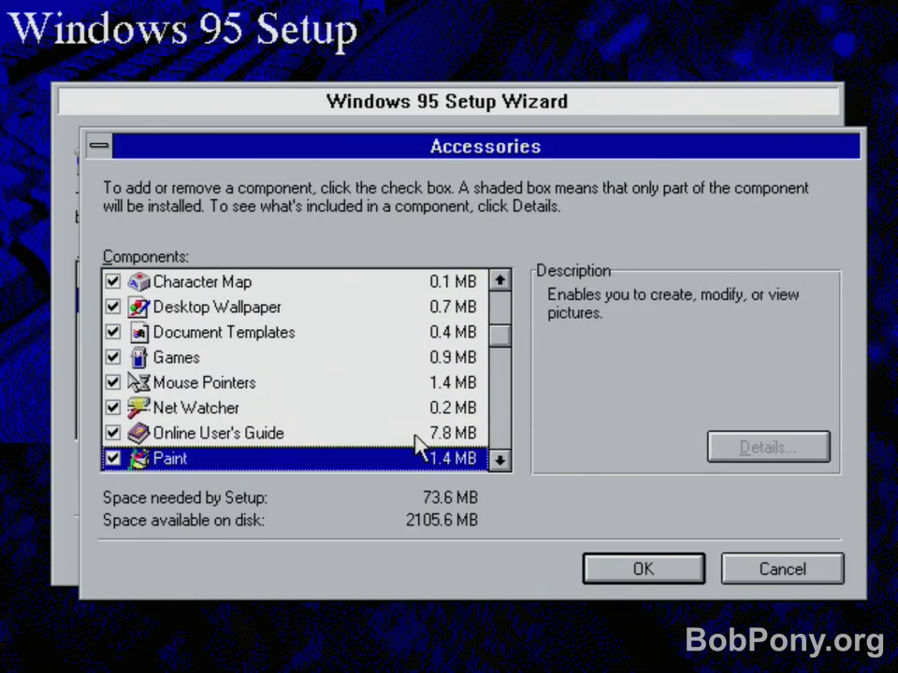
{"action": "key", "text": "Up"}
{"action": "key", "text": "space"}
{"action": "key", "text": "Down"}
{"action": "key", "text": "space"}
{"action": "key", "text": "space"}
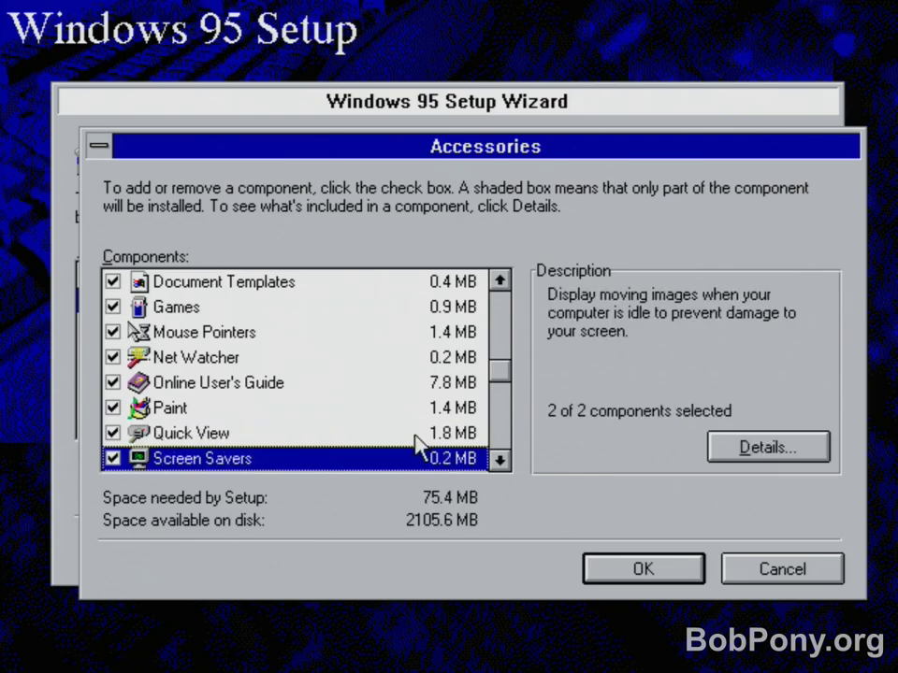
{"action": "key", "text": "Down"}
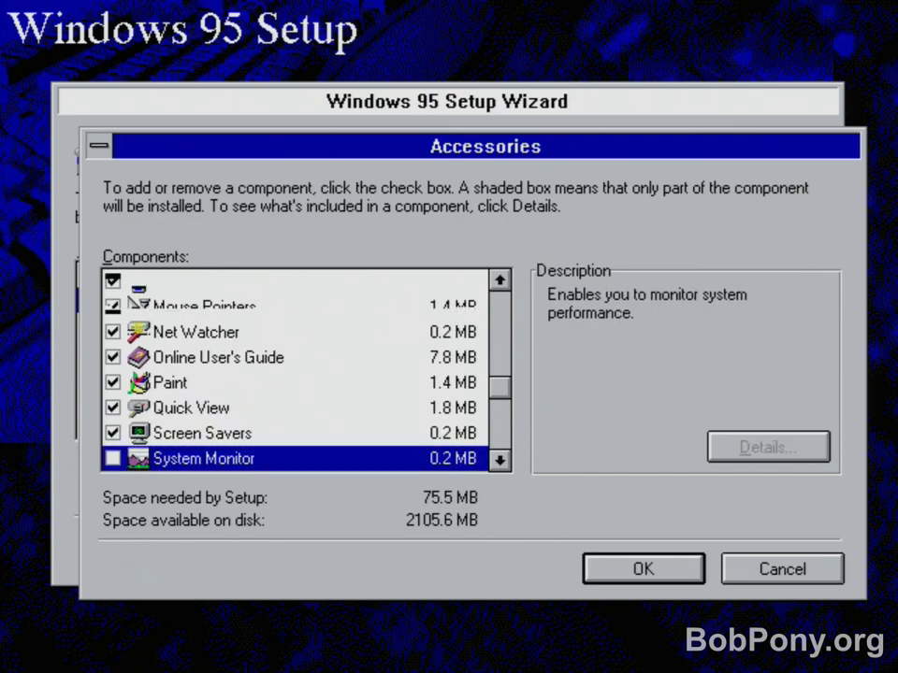
{"action": "key", "text": "space"}
{"action": "key", "text": "Down"}
{"action": "key", "text": "Down"}
{"action": "key", "text": "Up"}
{"action": "key", "text": "space"}
{"action": "key", "text": "Down"}
{"action": "key", "text": "space"}
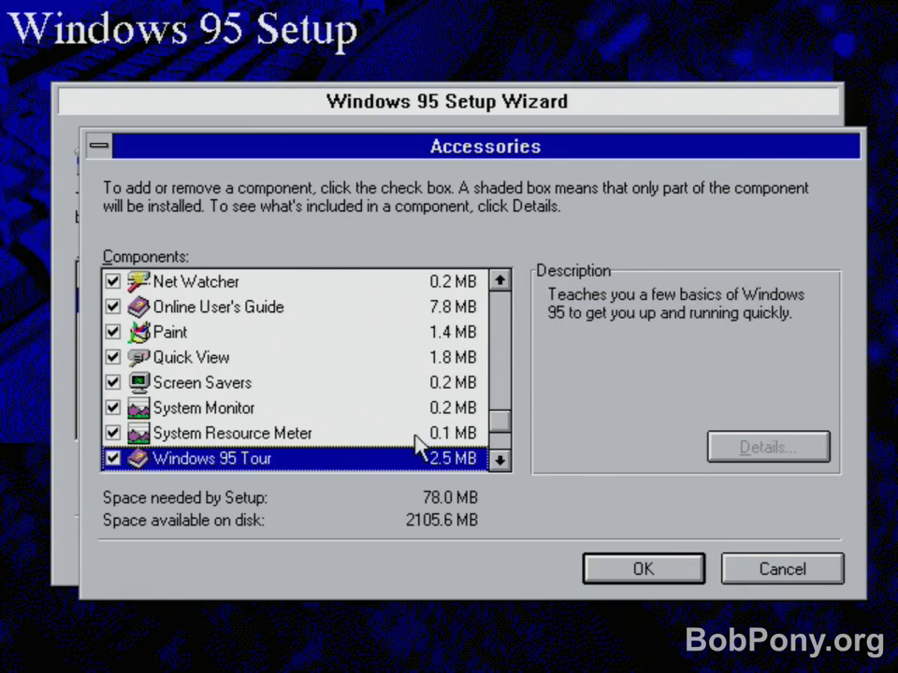
{"action": "key", "text": "Down"}
{"action": "key", "text": "Return"}
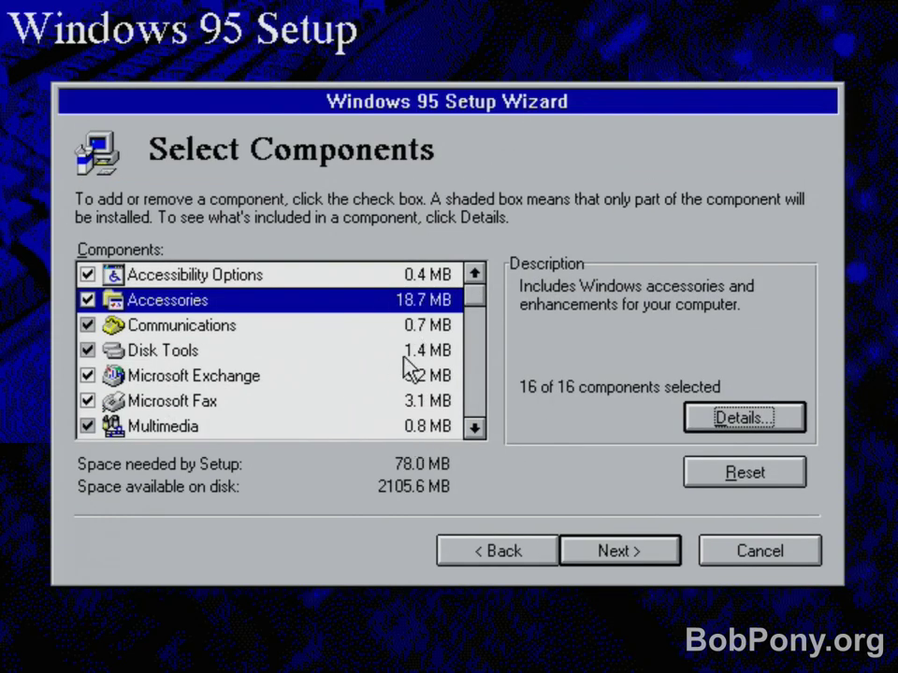
Add Dial-Up Networking and Direct Cable Connection under Communications, then return to Select Components at Disk Tools
{"action": "key", "text": "Down"}
{"action": "key", "text": "alt+d"}
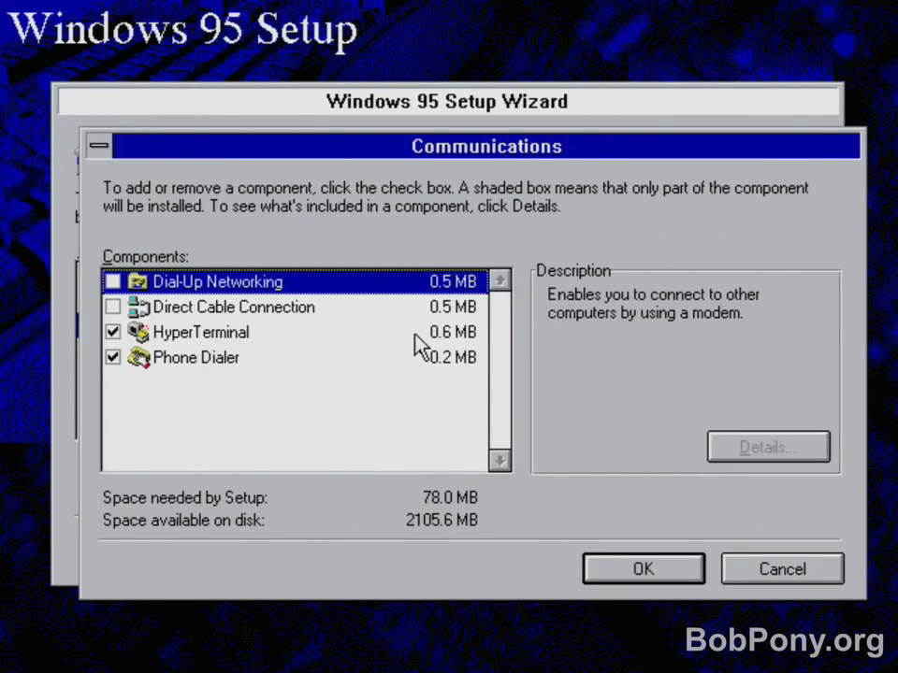
{"action": "key", "text": "space"}
{"action": "key", "text": "Down"}
{"action": "key", "text": "space"}
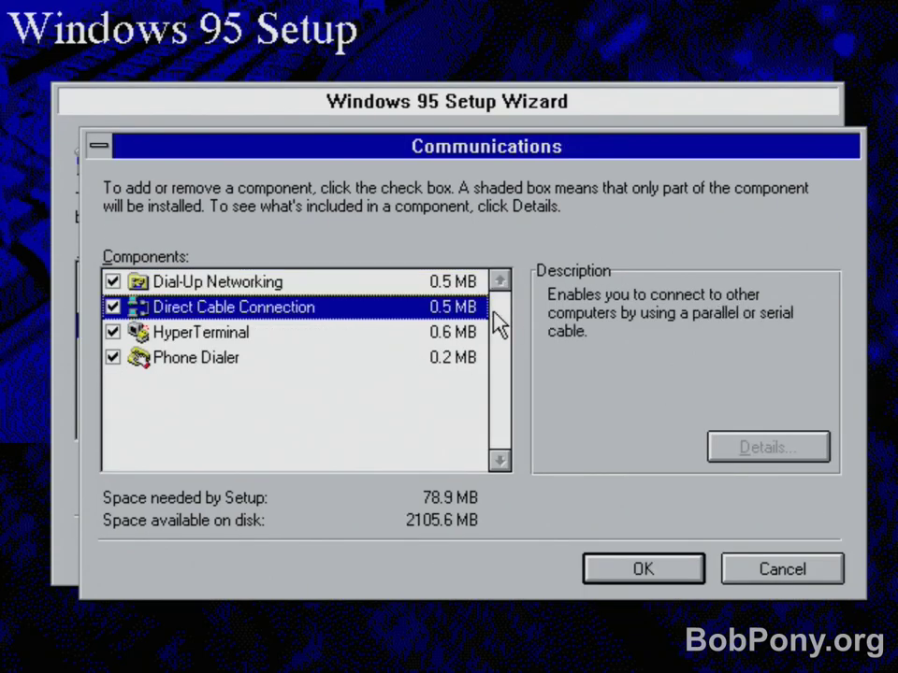
{"action": "key", "text": "Return"}
{"action": "key", "text": "Down"}
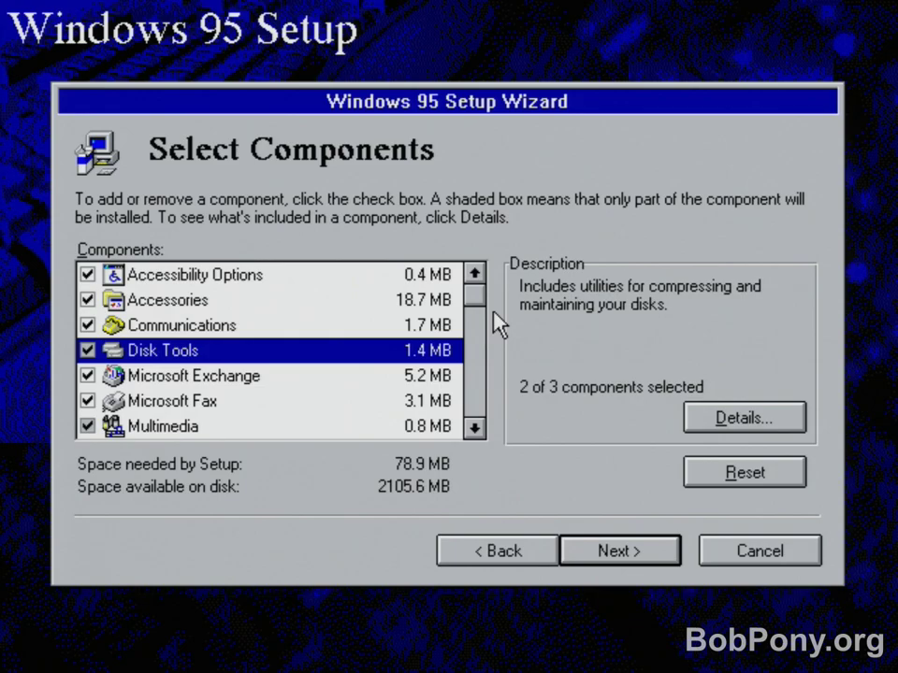
{"action": "key", "text": "Return"}
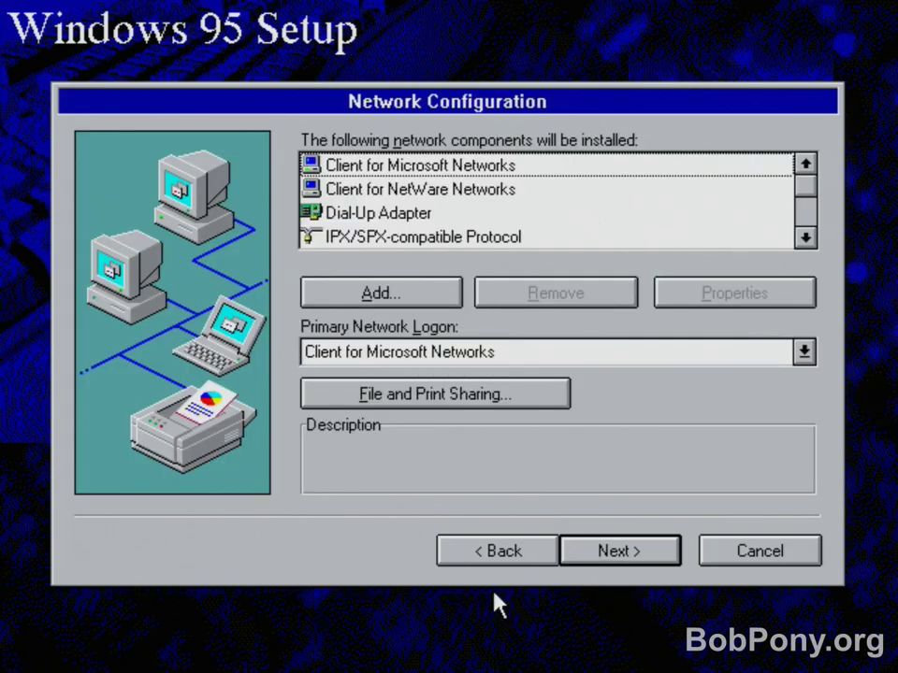
{"action": "left_click", "coordinate": [525, 550]}
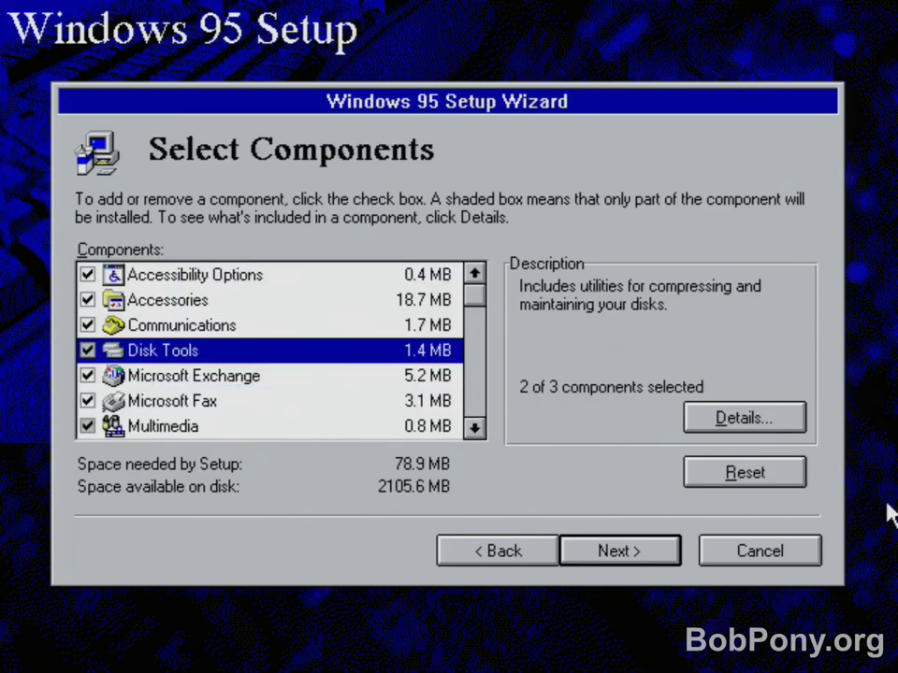
Add Backup to the Disk Tools components
{"action": "left_click", "coordinate": [780, 417]}
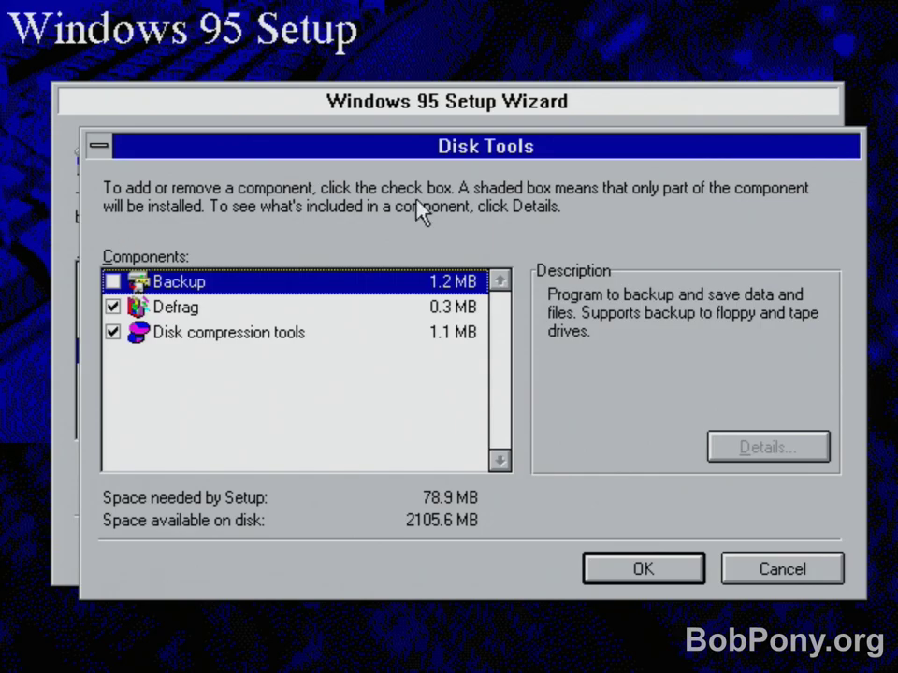
{"action": "key", "text": "space"}
{"action": "key", "text": "Return"}
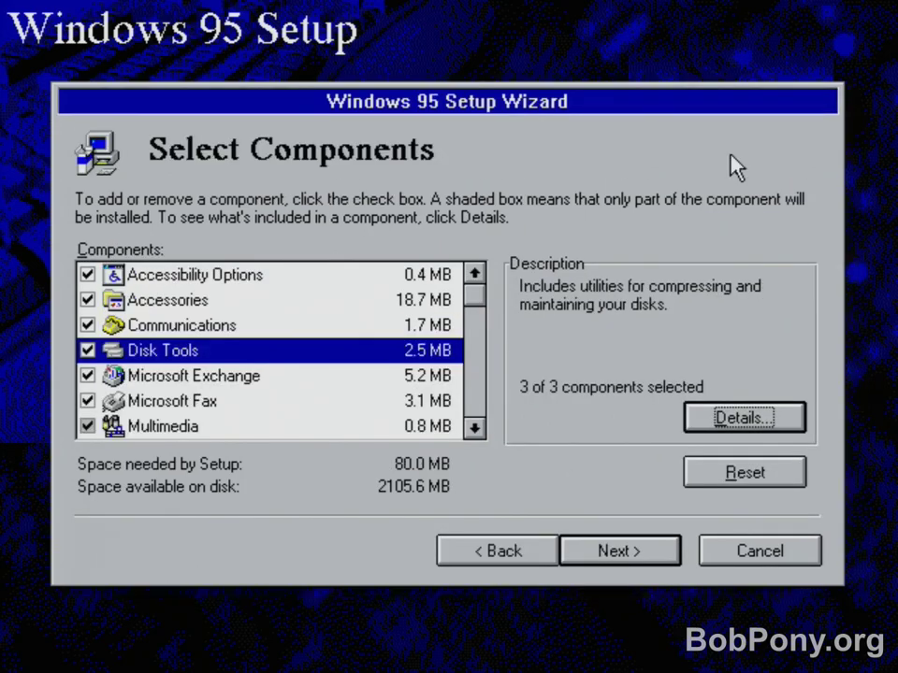
Select all 11 Multimedia components, including Audio Compression, the sound schemes, Sound Recorder and Volume Control
{"action": "left_click", "coordinate": [281, 406]}
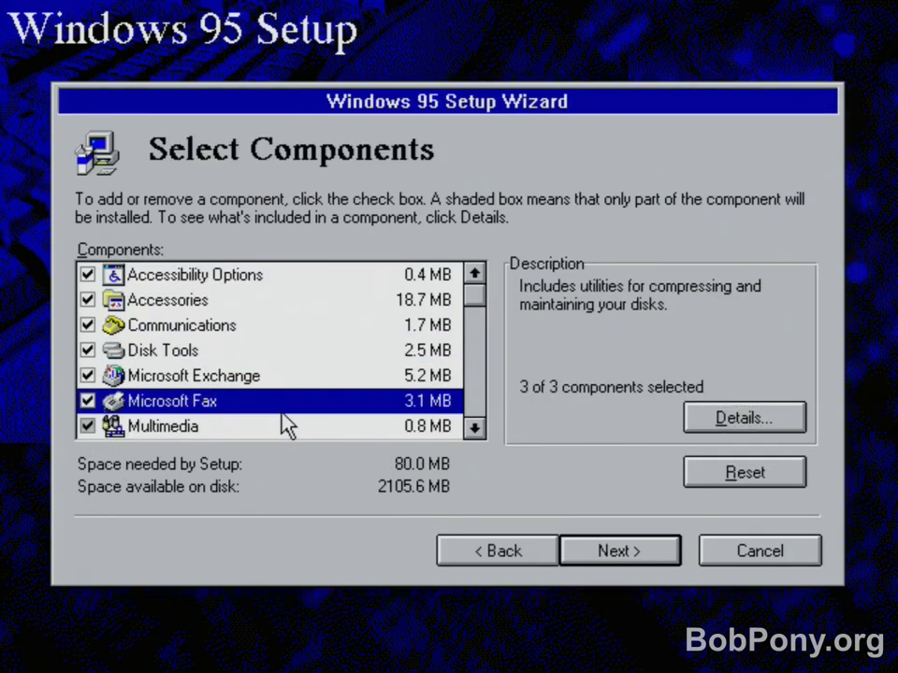
{"action": "left_click", "coordinate": [281, 415]}
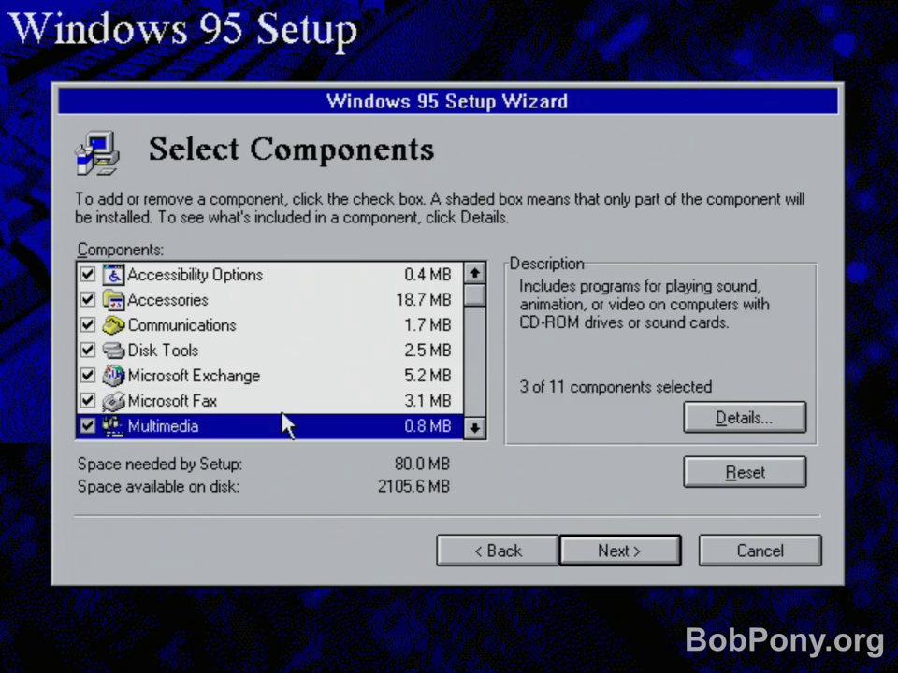
{"action": "left_click", "coordinate": [746, 418]}
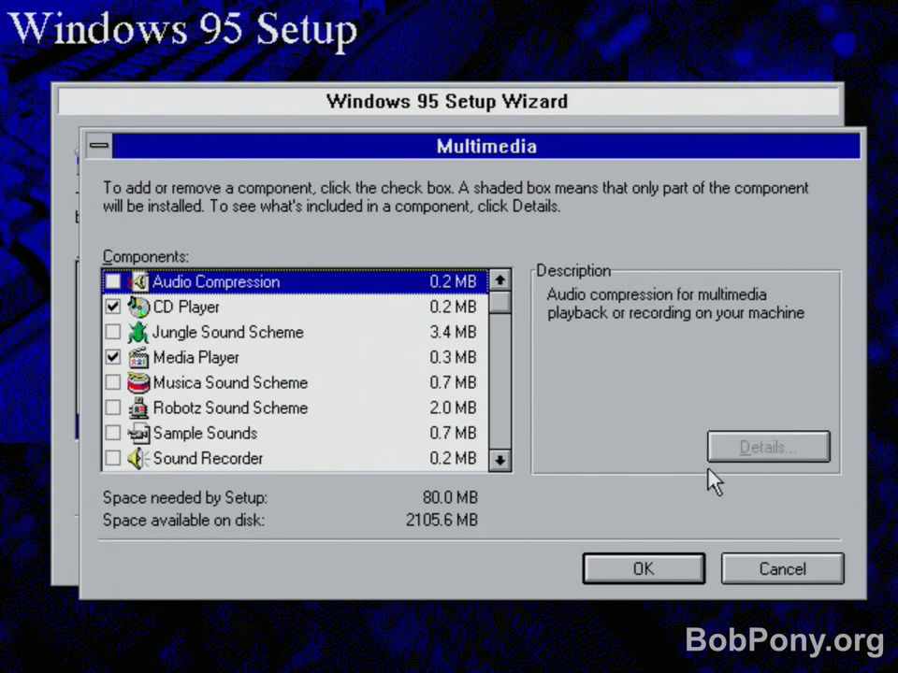
{"action": "key", "text": "space"}
{"action": "key", "text": "Down"}
{"action": "key", "text": "Down"}
{"action": "key", "text": "space"}
{"action": "key", "text": "Down"}
{"action": "key", "text": "Down"}
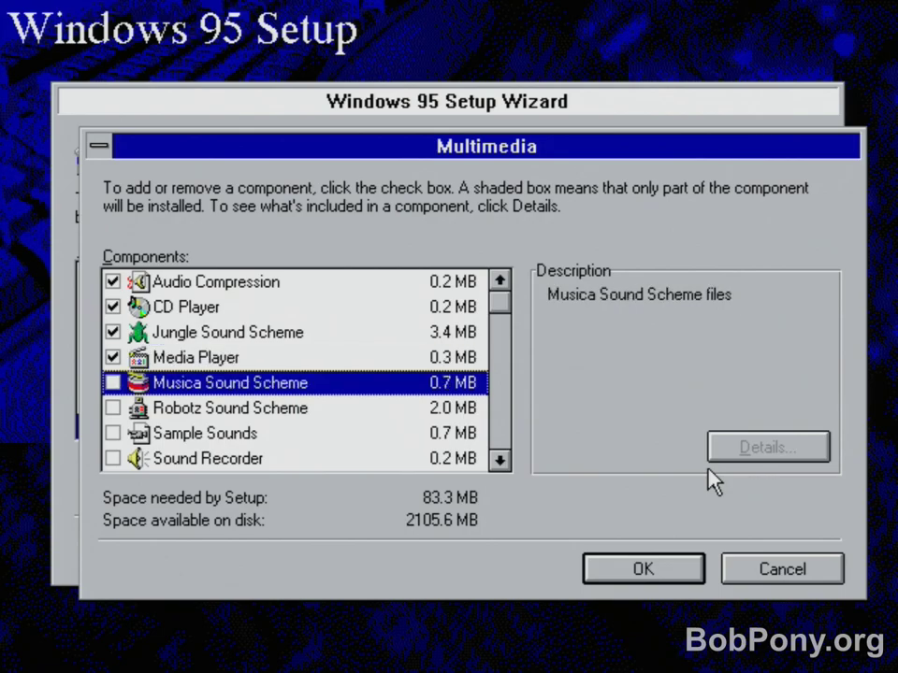
{"action": "key", "text": "space"}
{"action": "key", "text": "Down"}
{"action": "key", "text": "Down"}
{"action": "key", "text": "space"}
{"action": "key", "text": "Up"}
{"action": "key", "text": "space"}
{"action": "key", "text": "Down"}
{"action": "key", "text": "Down"}
{"action": "key", "text": "space"}
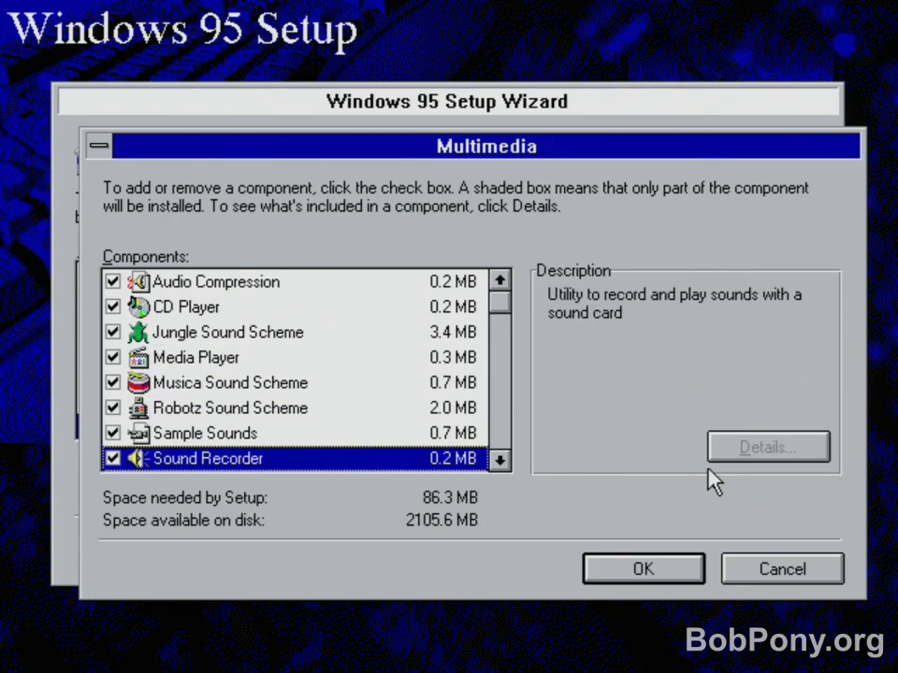
{"action": "key", "text": "Down"}
{"action": "key", "text": "Down"}
{"action": "key", "text": "space"}
{"action": "key", "text": "Up"}
{"action": "key", "text": "space"}
{"action": "key", "text": "Down"}
{"action": "key", "text": "Down"}
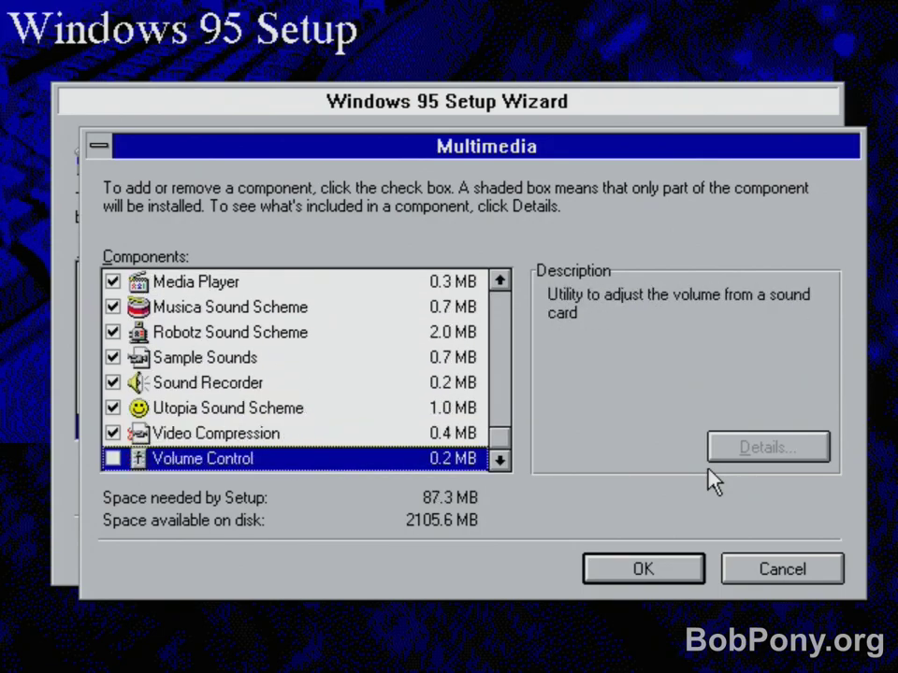
{"action": "key", "text": "space"}
{"action": "key", "text": "Return"}
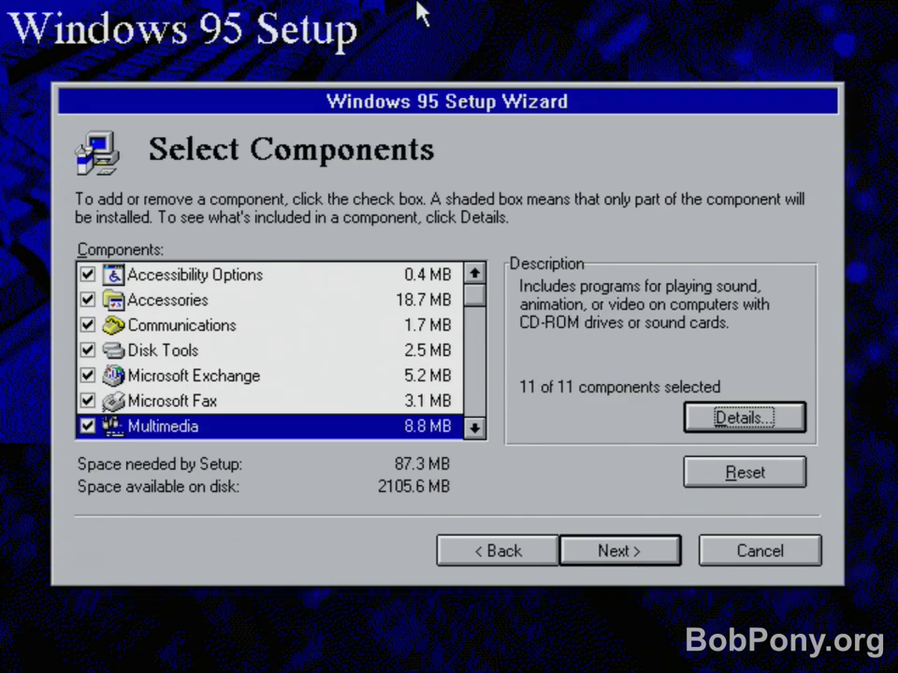
Leave Microsoft Exchange unchanged and accept the components, 87.3 MB needed
{"action": "double_click", "coordinate": [444, 378]}
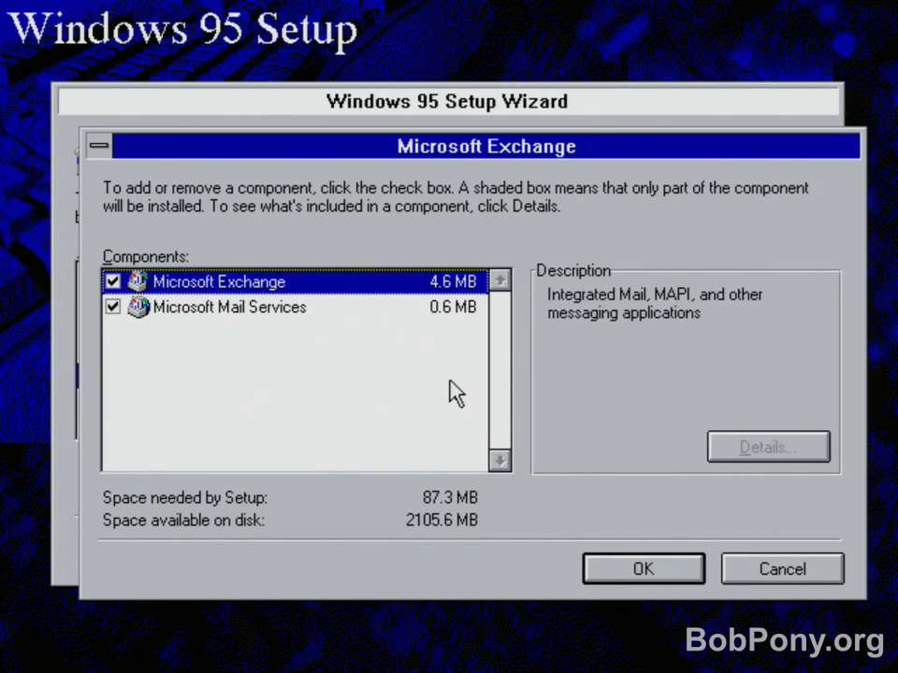
{"action": "key", "text": "Return"}
{"action": "key", "text": "Down"}
{"action": "key", "text": "Down"}
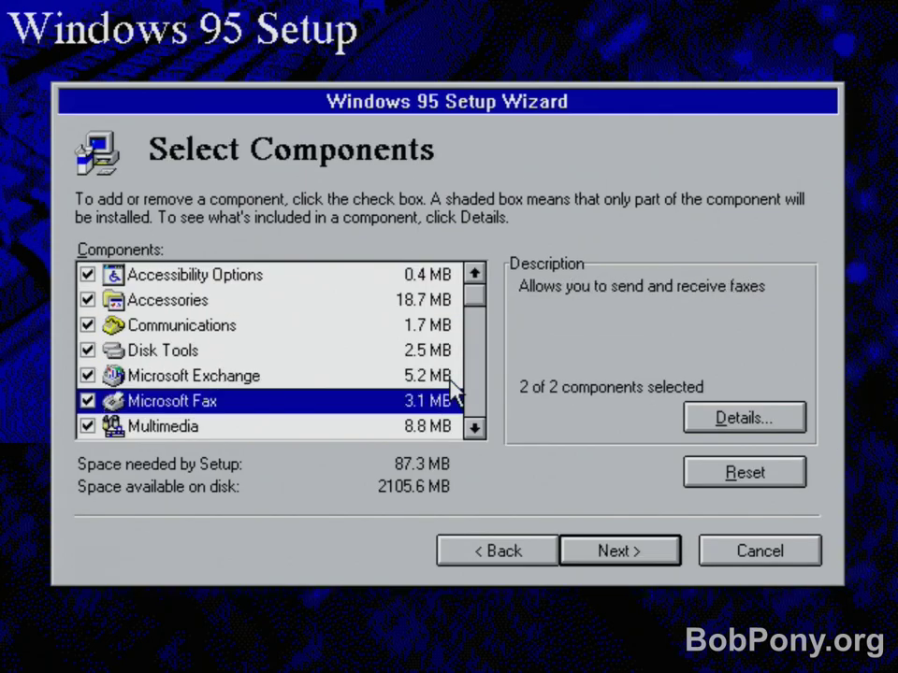
{"action": "key", "text": "Return"}
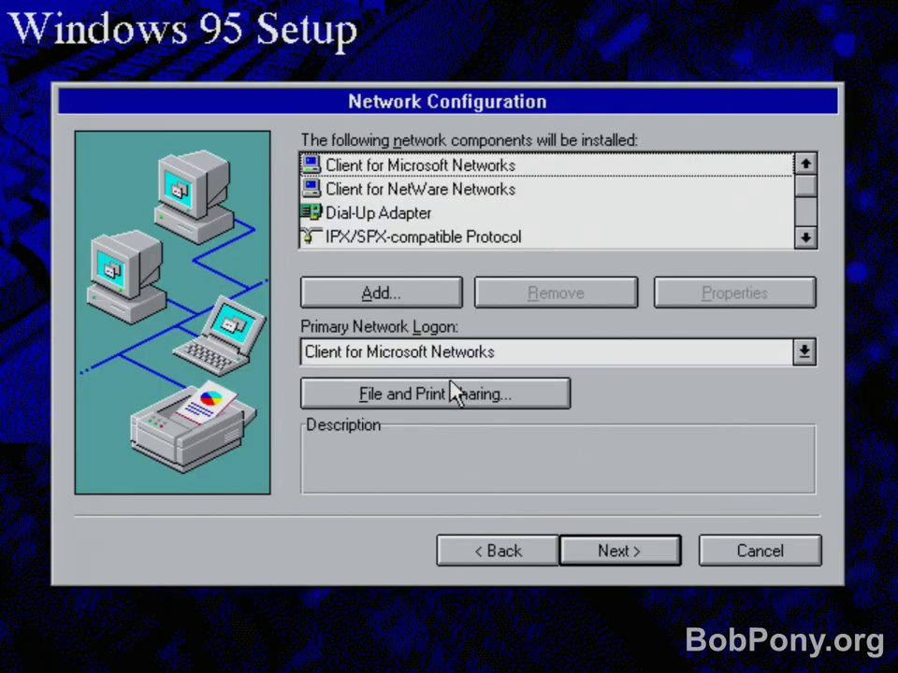
Remove all network components, including the Dial-Up Adapter, from the install
{"action": "key", "text": "Down"}
{"action": "key", "text": "Down"}
{"action": "key", "text": "alt+p"}
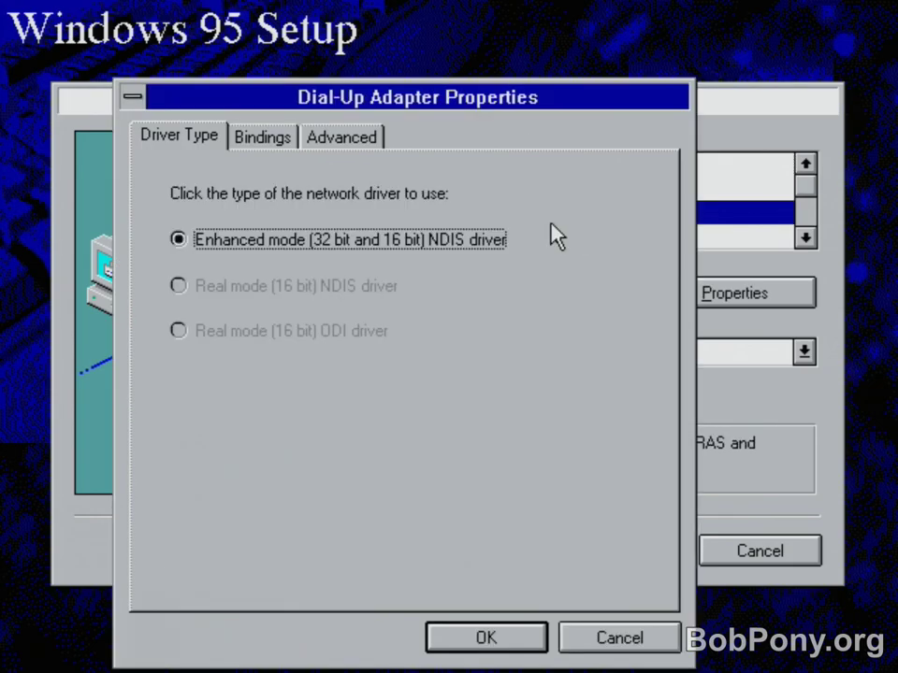
{"action": "left_click", "coordinate": [575, 645]}
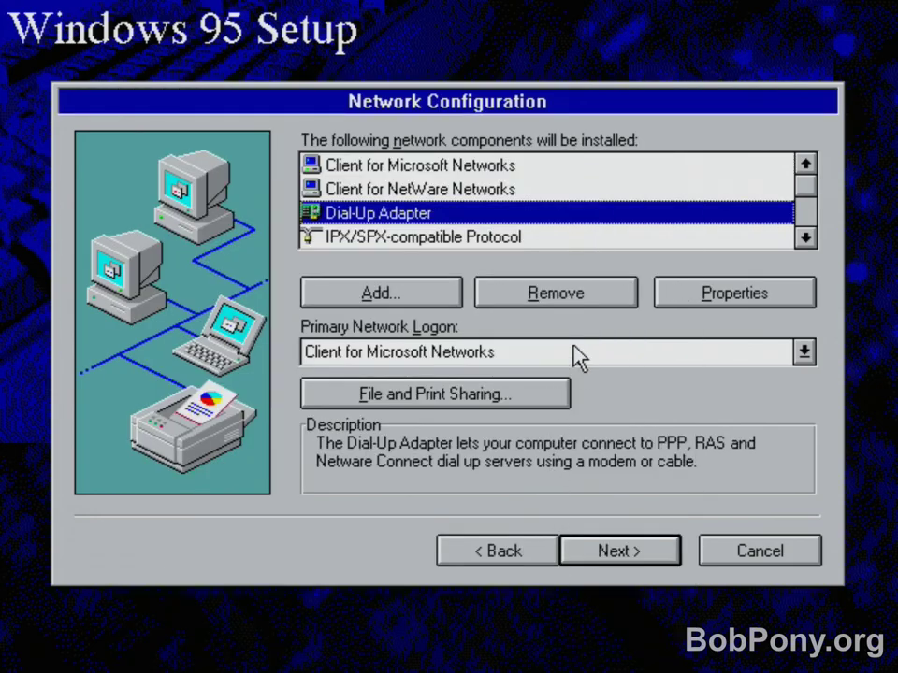
{"action": "left_click", "coordinate": [596, 301]}
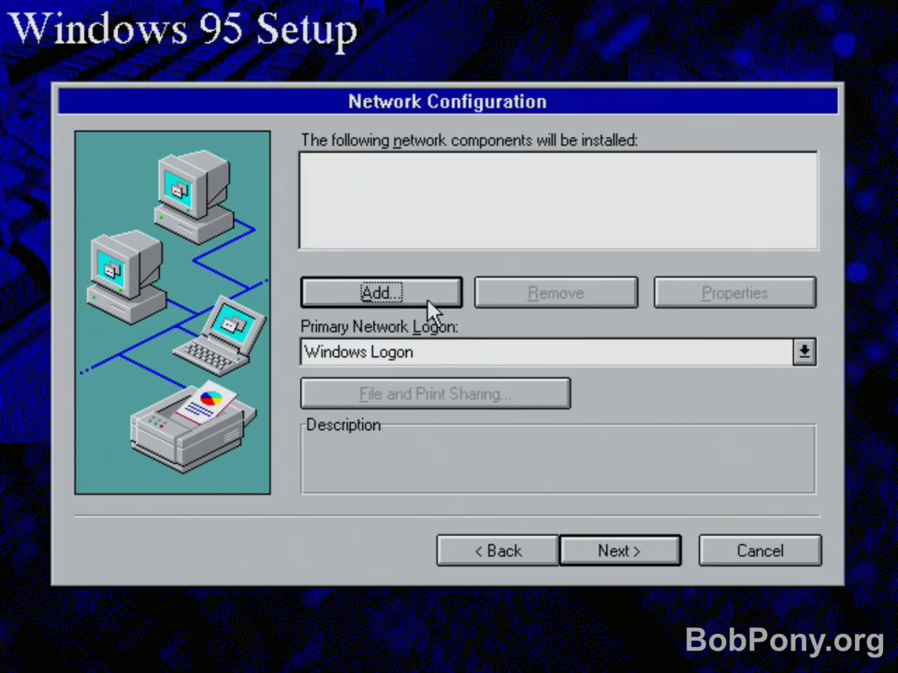
Keep Windows Logon as the primary network logon and continue past Computer Settings
{"action": "left_click", "coordinate": [473, 355]}
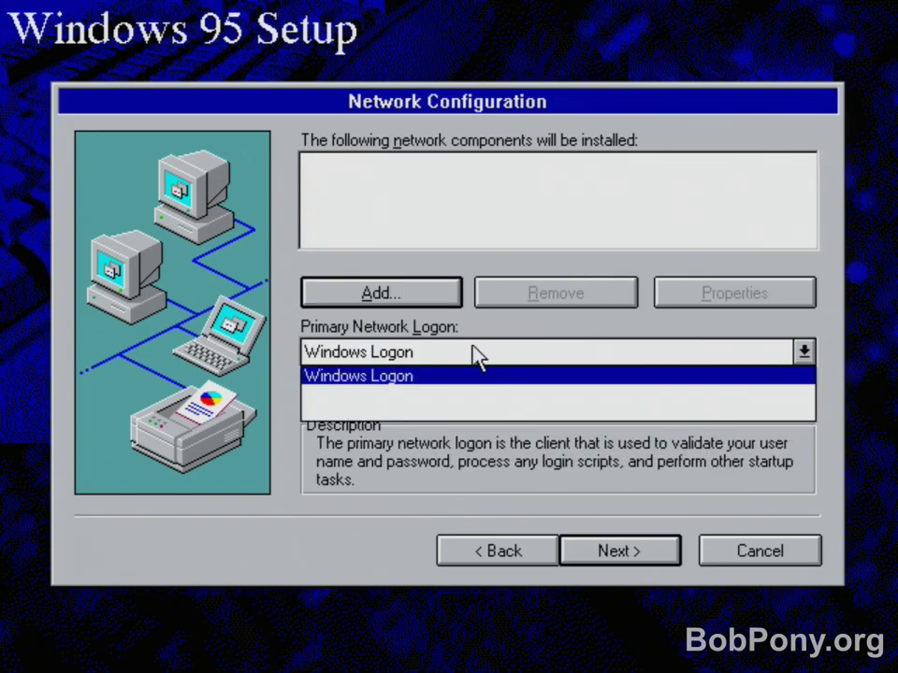
{"action": "left_click", "coordinate": [631, 550]}
{"action": "left_click", "coordinate": [628, 551]}
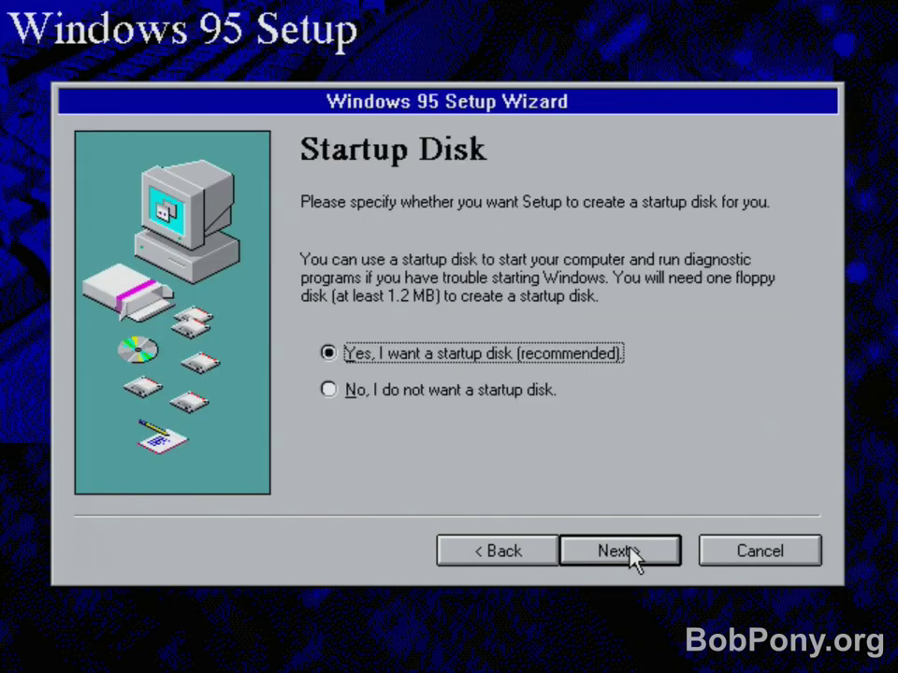
Skip creating a startup disk and start copying the Windows 95 files
{"action": "left_click", "coordinate": [451, 391]}
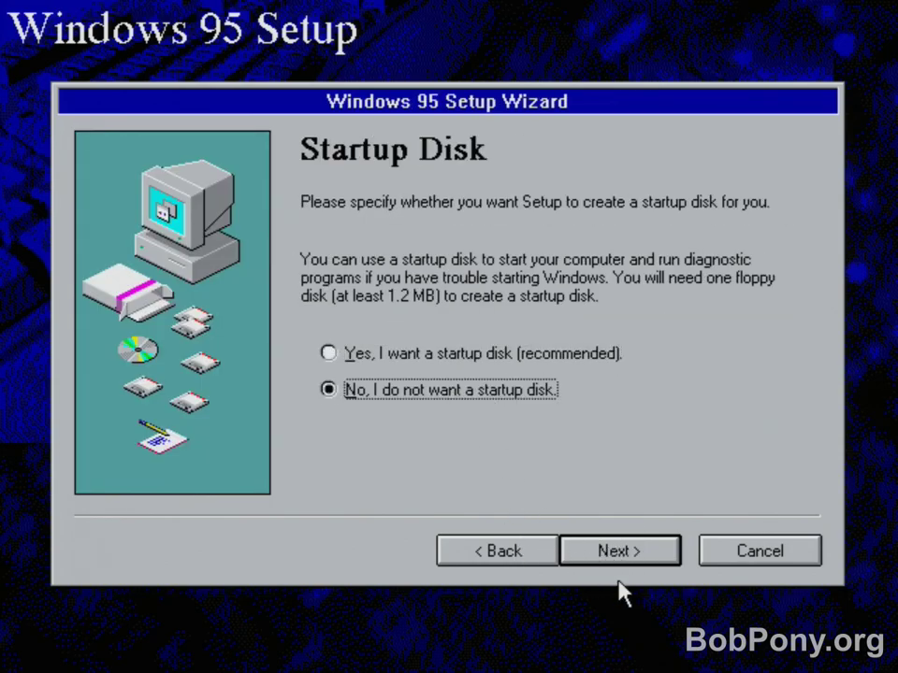
{"action": "left_click", "coordinate": [620, 548]}
{"action": "left_click", "coordinate": [618, 548]}
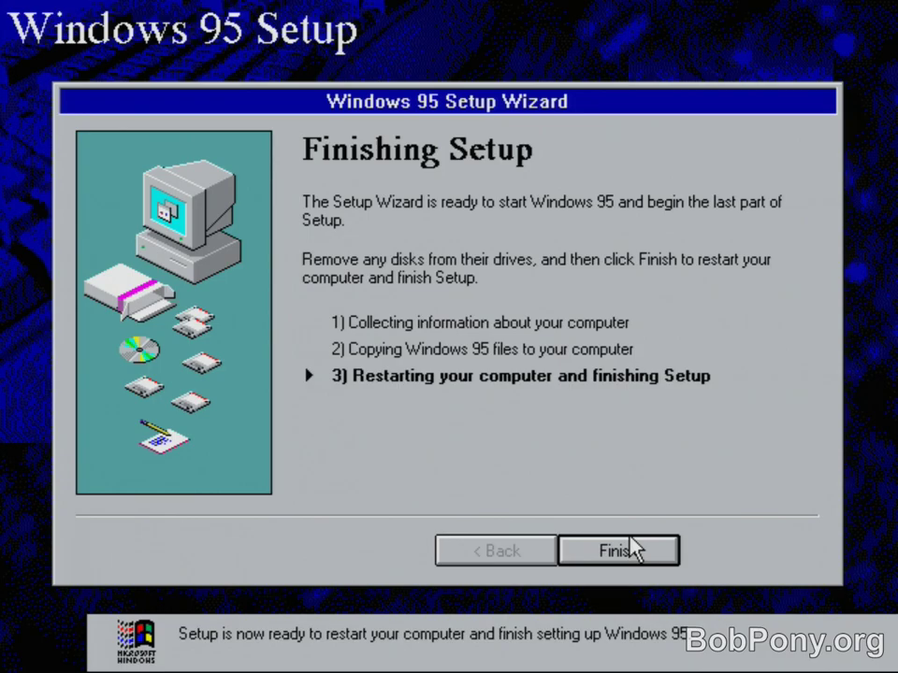
Finish the Windows 95 Setup wizard and restart the computer
{"action": "left_click", "coordinate": [634, 550]}
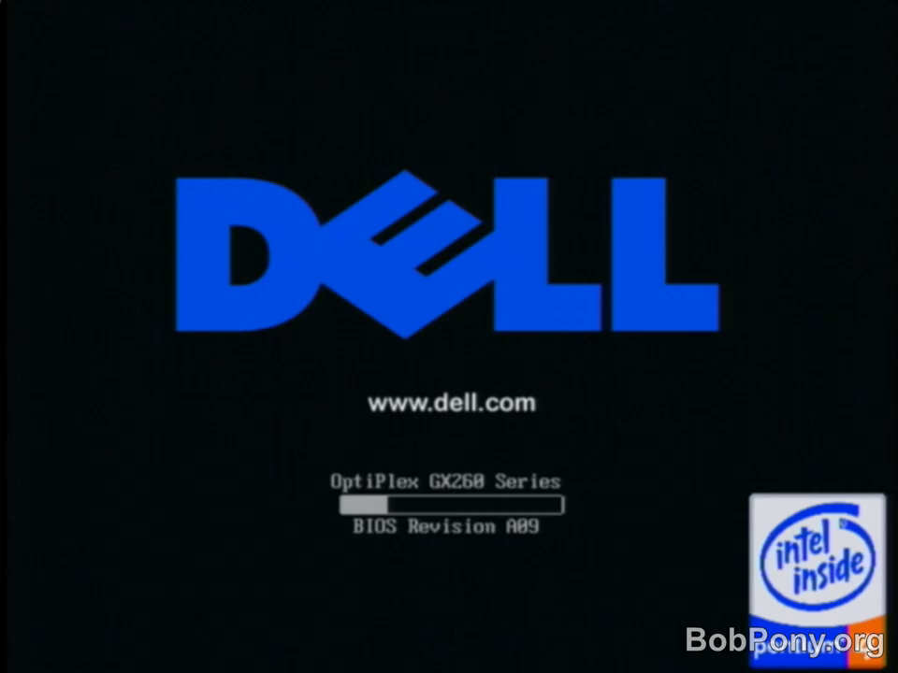
Enter the Dell BIOS setup with F2 during startup
{"action": "key", "text": "F2"}
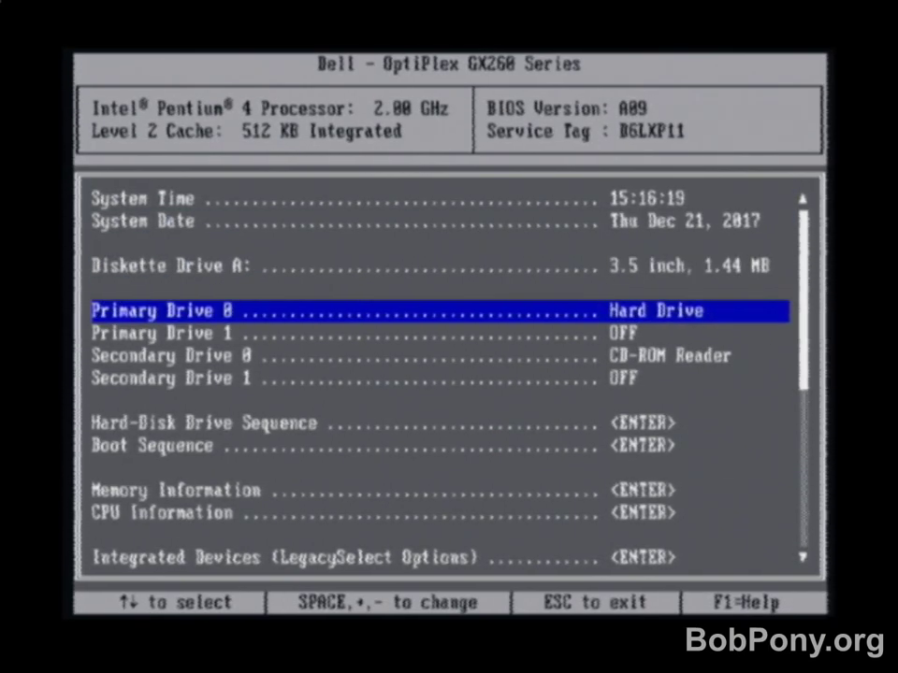
Set CPU Speed to Compatible, then save the BIOS changes and exit to reboot
{"action": "key", "text": "Down"}
{"action": "key", "text": "Down"}
{"action": "key", "text": "Down"}
{"action": "key", "text": "Down"}
{"action": "key", "text": "Down"}
{"action": "key", "text": "Down"}
{"action": "key", "text": "Down"}
{"action": "key", "text": "Up"}
{"action": "key", "text": "Up"}
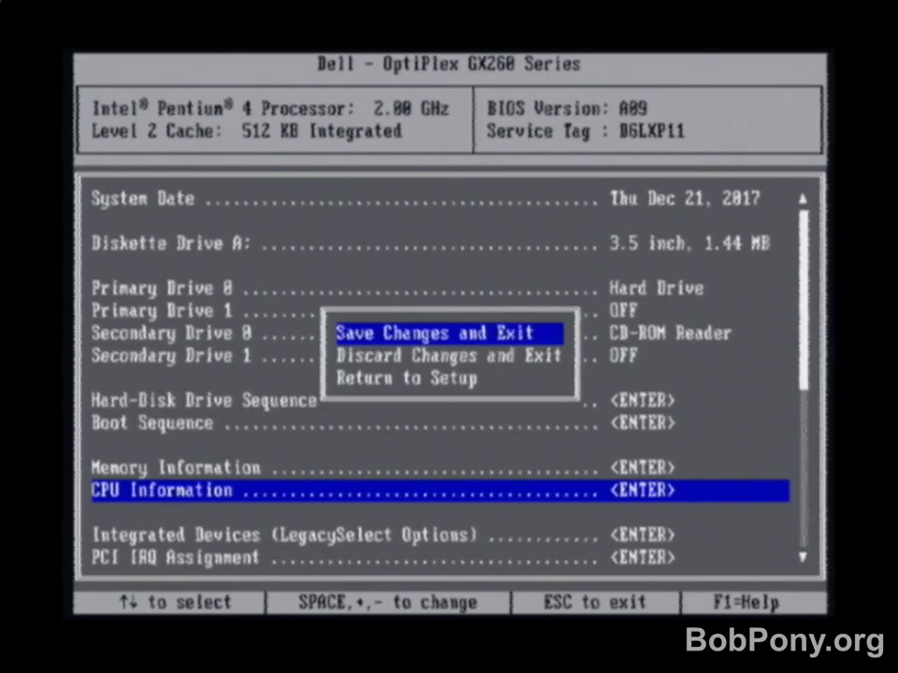
{"action": "key", "text": "Return"}
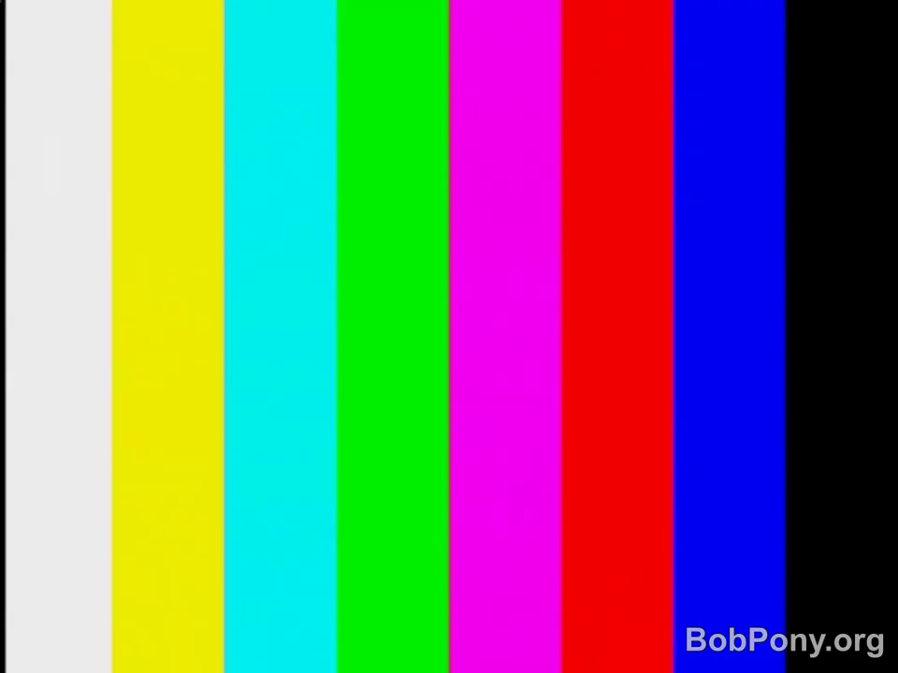
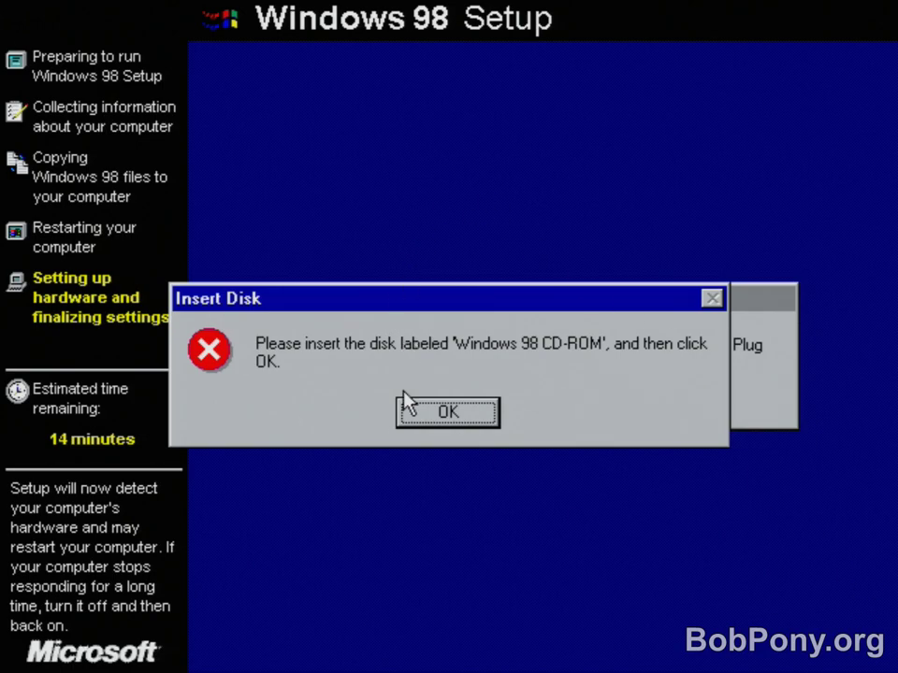
Abandon the drive c: search for streamci.dll and force a restart with Ctrl+Alt+Del
{"action": "left_click", "coordinate": [463, 433]}
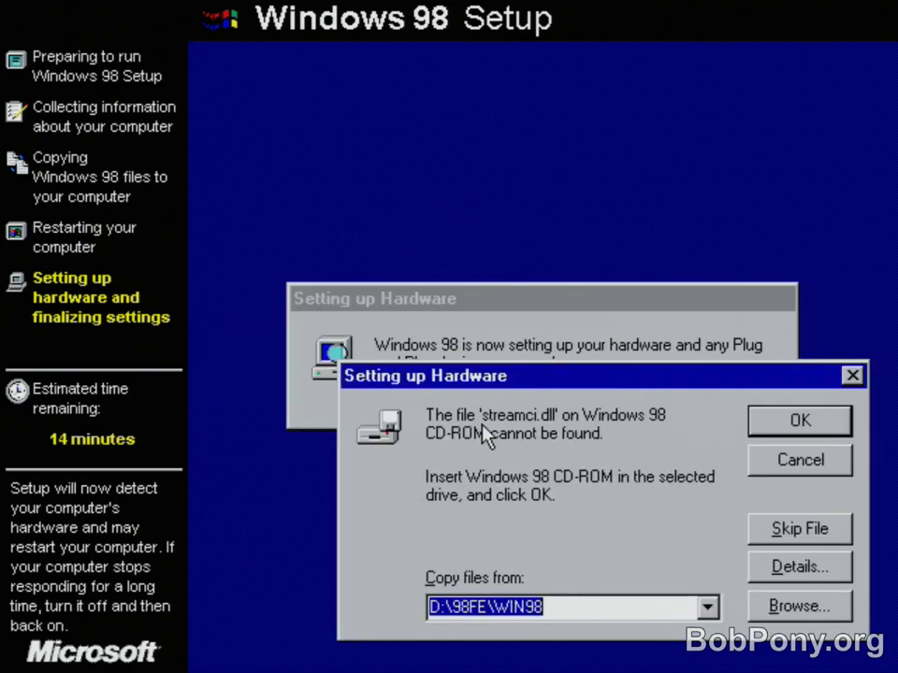
{"action": "left_click", "coordinate": [799, 607]}
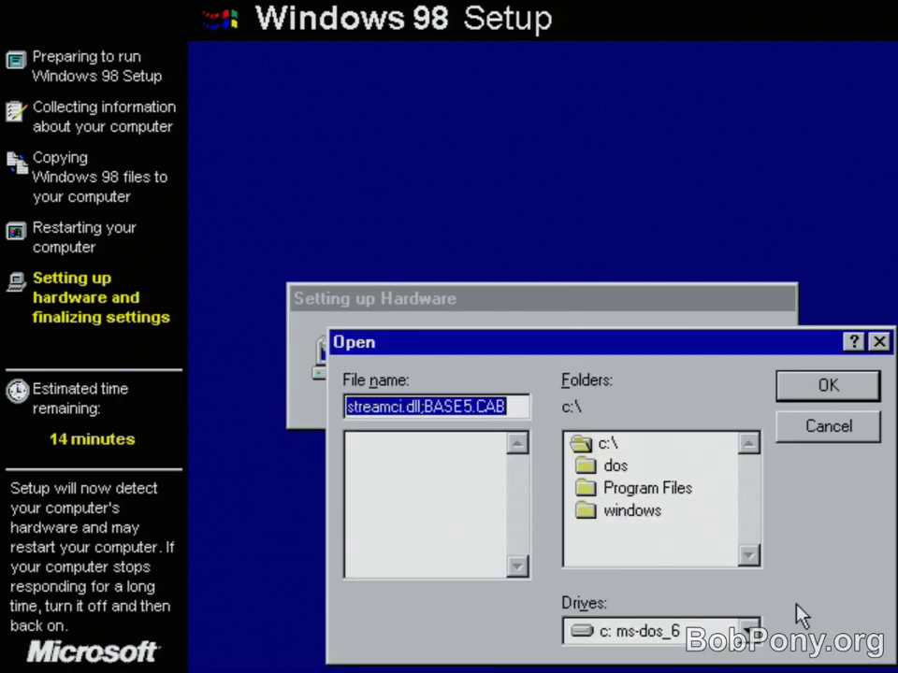
{"action": "left_click", "coordinate": [743, 627]}
{"action": "left_click", "coordinate": [748, 629]}
{"action": "left_click", "coordinate": [661, 600]}
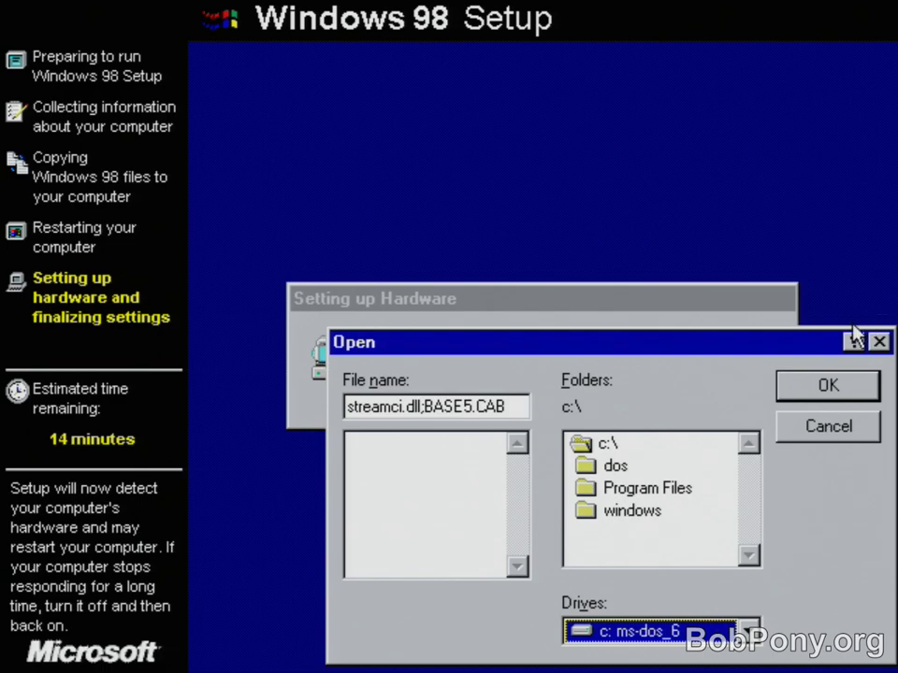
{"action": "left_click", "coordinate": [788, 433]}
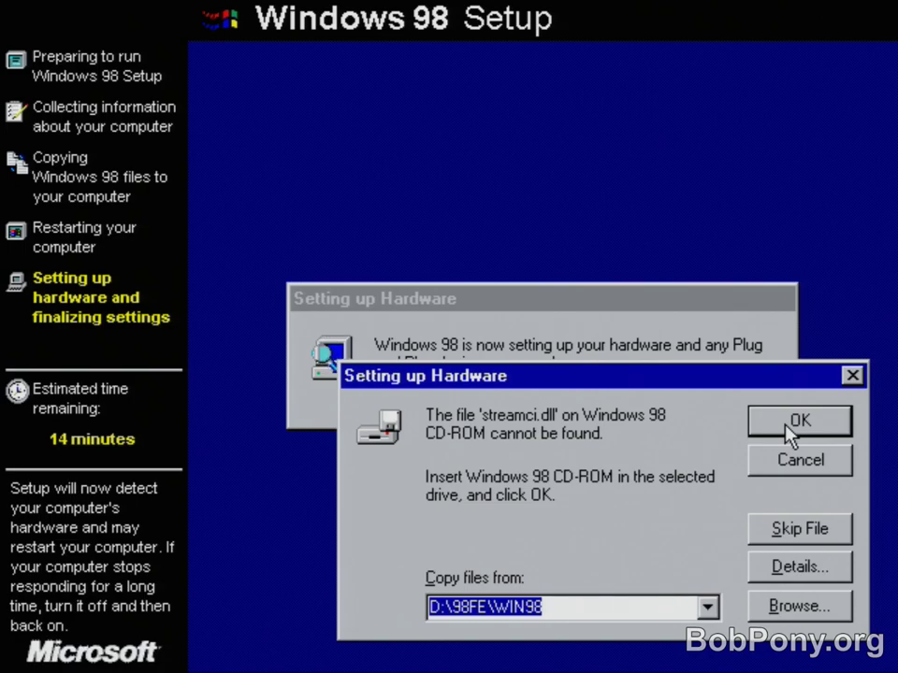
{"action": "key", "text": "ctrl+alt+Delete"}
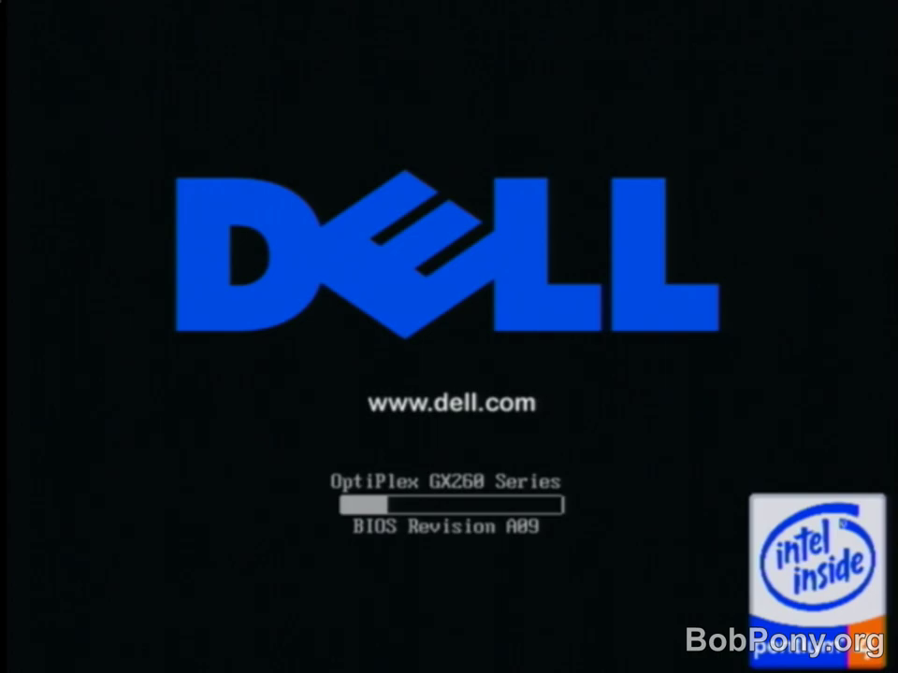
Enter Dell BIOS setup with F2, review CPU Information, then save changes and exit
{"action": "key", "text": "F2"}
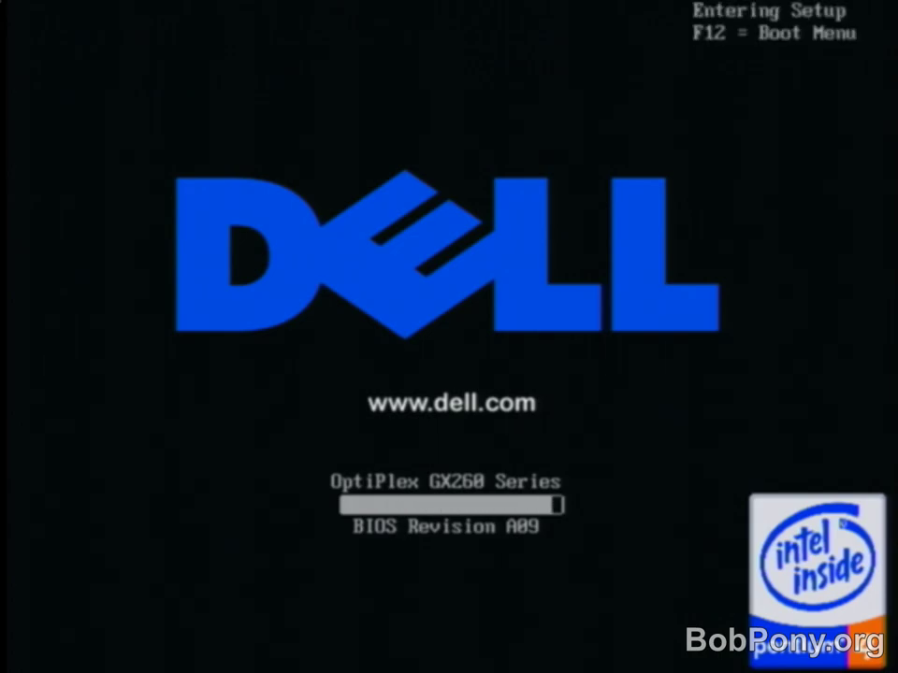
{"action": "key", "text": "Down"}
{"action": "key", "text": "Down"}
{"action": "key", "text": "Down"}
{"action": "key", "text": "Down"}
{"action": "key", "text": "Down"}
{"action": "key", "text": "Down"}
{"action": "key", "text": "Down"}
{"action": "key", "text": "Down"}
{"action": "key", "text": "Down"}
{"action": "key", "text": "Down"}
{"action": "key", "text": "Down"}
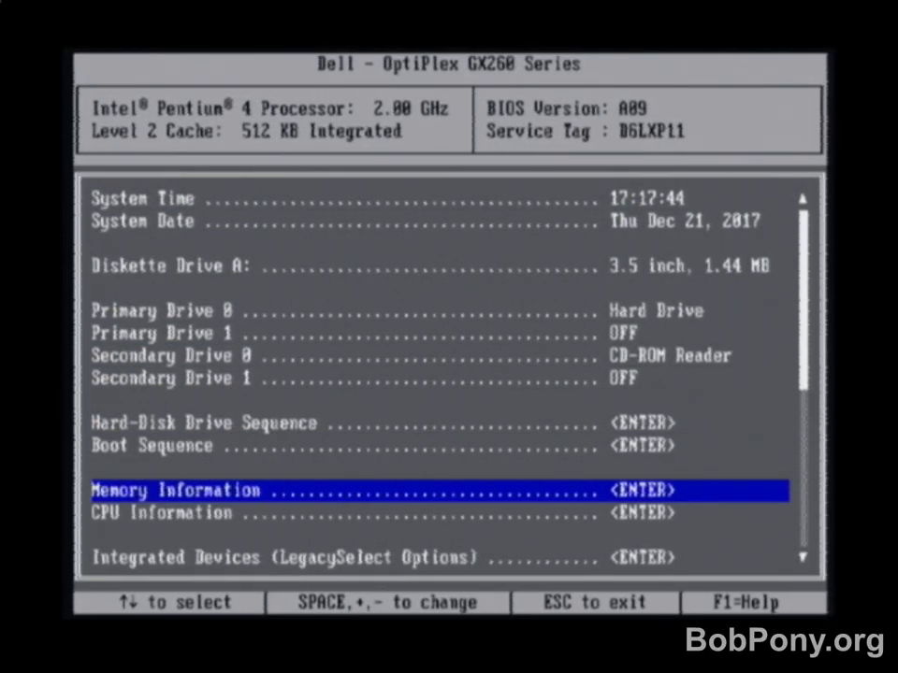
{"action": "key", "text": "Up"}
{"action": "key", "text": "Return"}
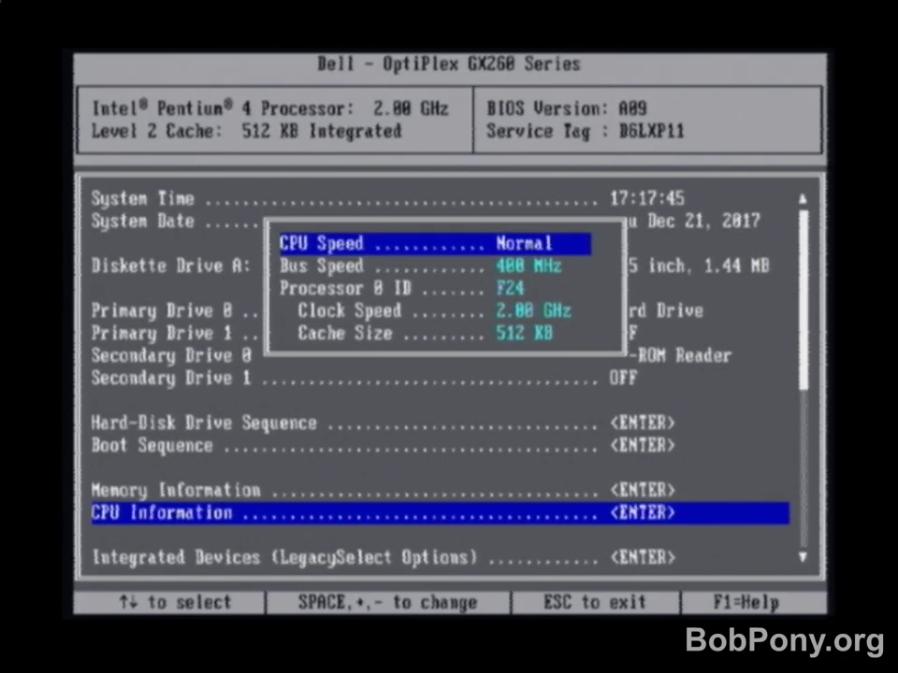
{"action": "key", "text": "Escape"}
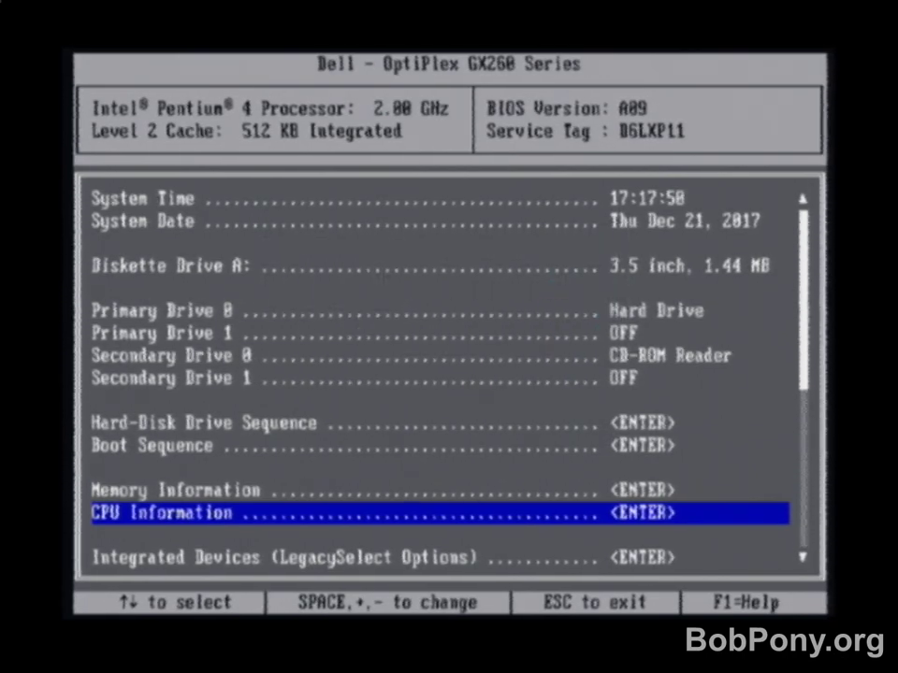
{"action": "key", "text": "Escape"}
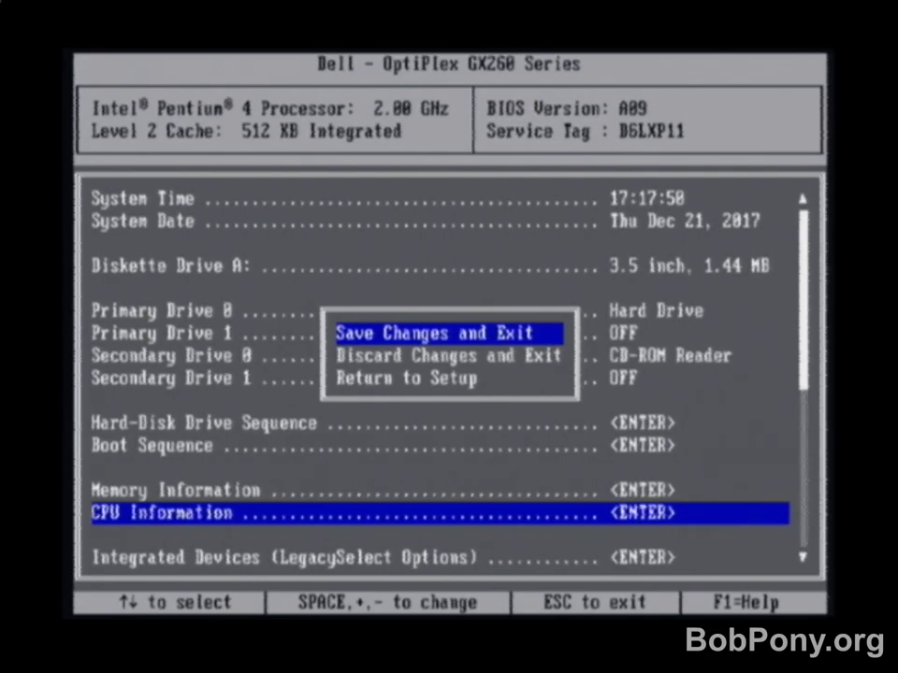
{"action": "key", "text": "Return"}
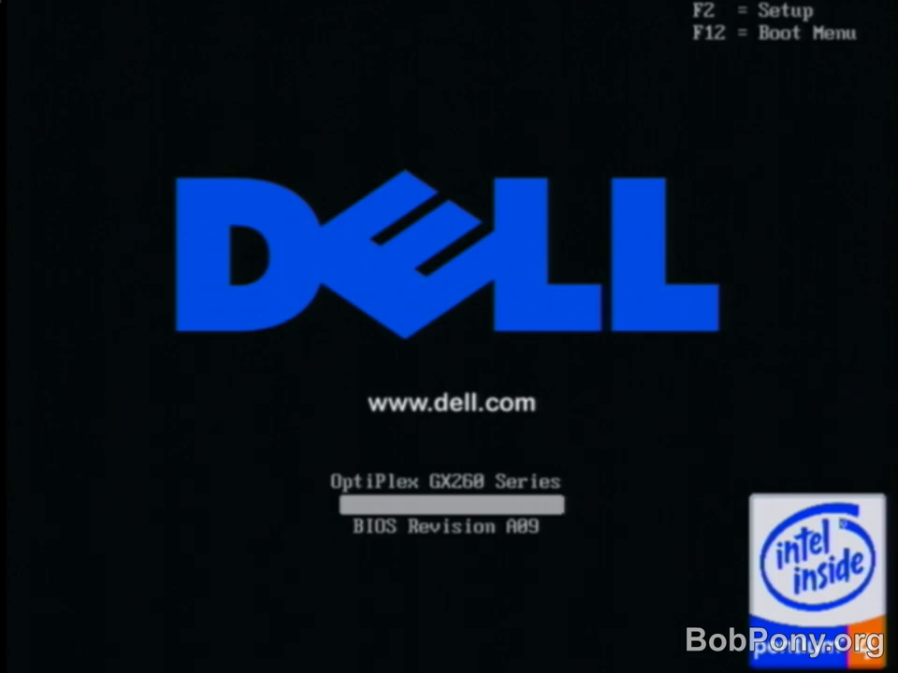
Boot from the IDE CD-ROM device and start Mini Windows Xp from Hiren's BootCD
{"action": "key", "text": "F12"}
{"action": "key", "text": "Down"}
{"action": "key", "text": "Down"}
{"action": "key", "text": "Down"}
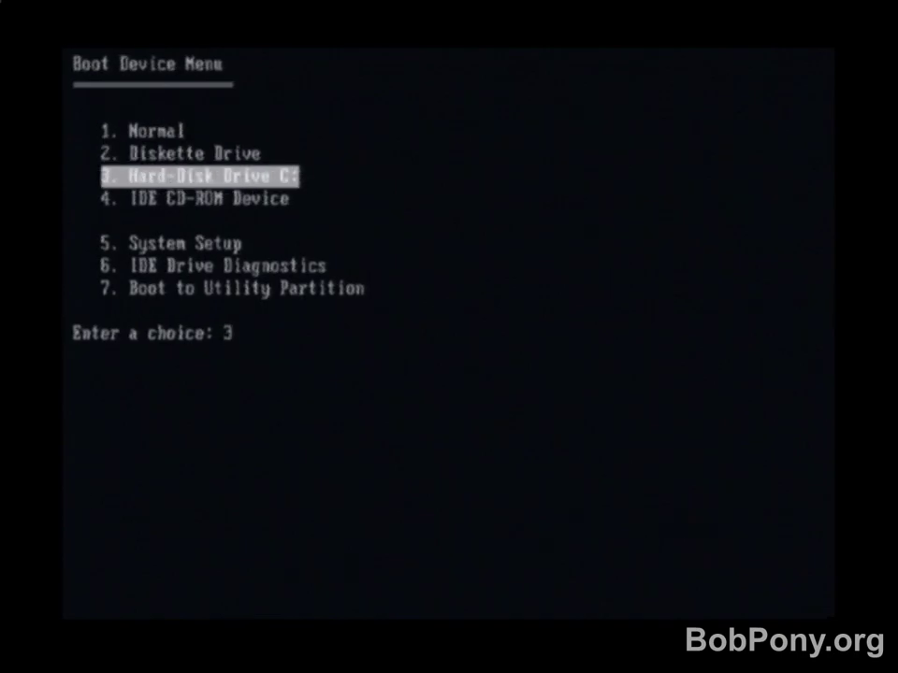
{"action": "key", "text": "Return"}
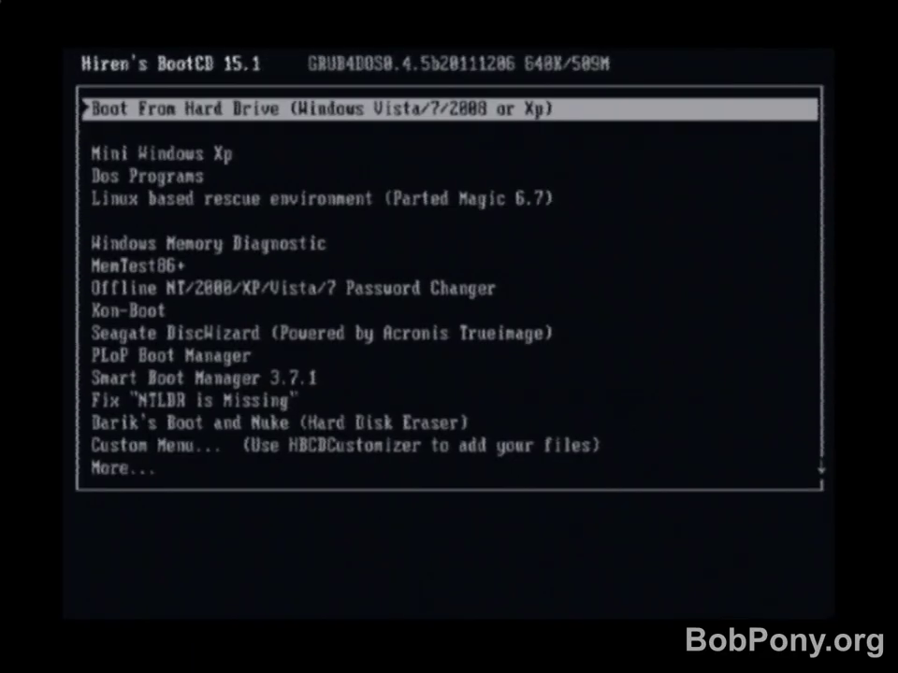
{"action": "key", "text": "Down"}
{"action": "key", "text": "Return"}
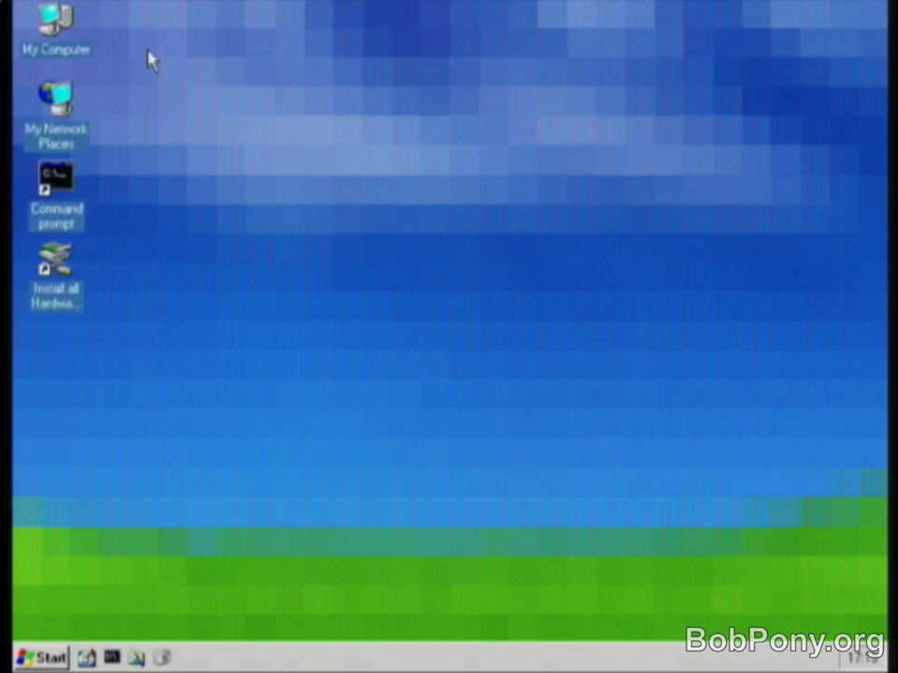
Open My Computer and accept the screen resolution correction
{"action": "double_click", "coordinate": [49, 19]}
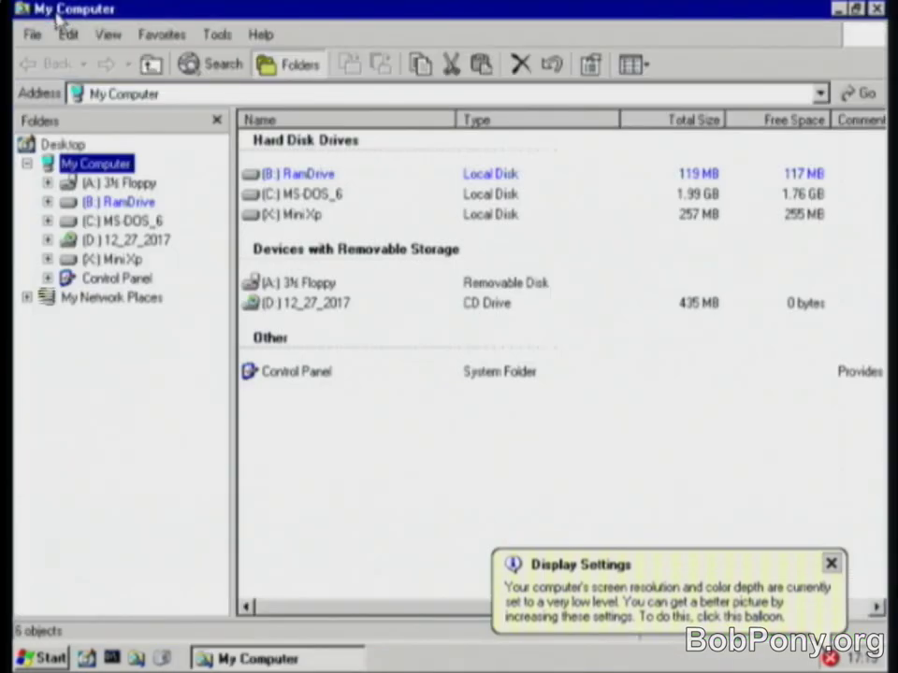
{"action": "left_click", "coordinate": [622, 588]}
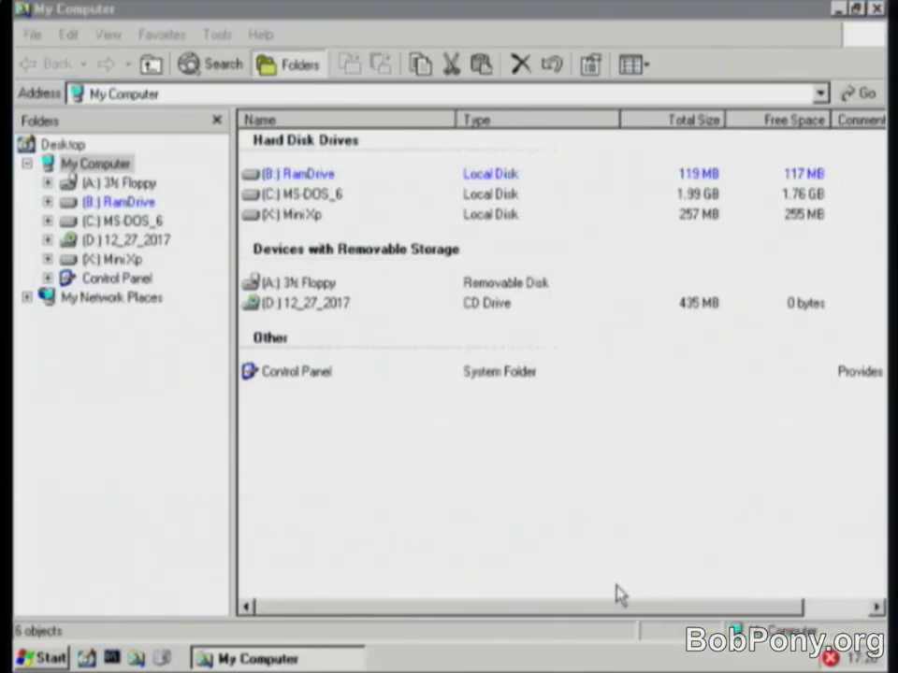
{"action": "left_click", "coordinate": [466, 369]}
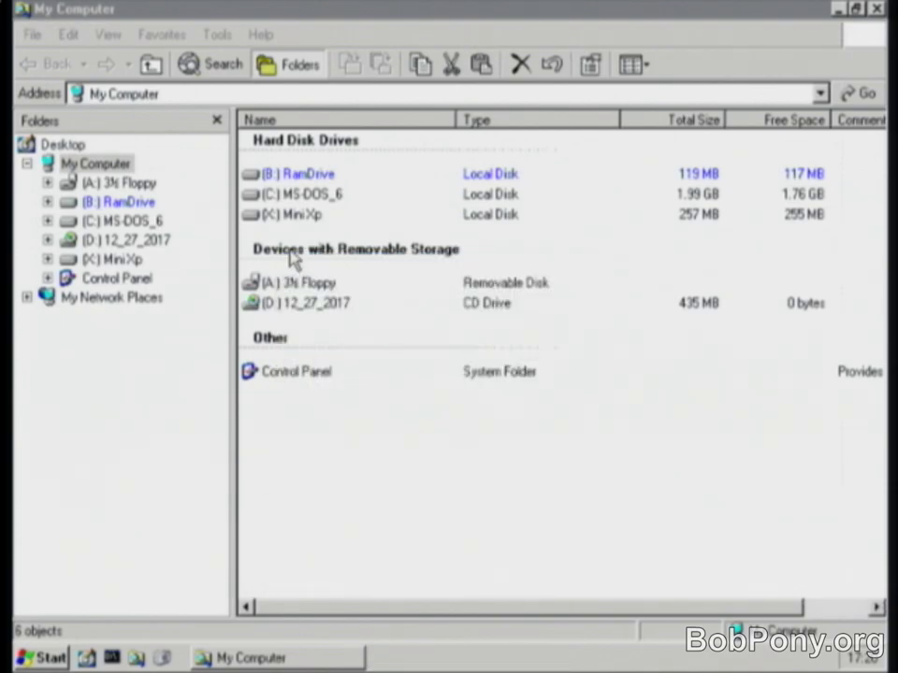
Copy the 98fe and 98se folders from CD drive D: and paste them into C:\
{"action": "double_click", "coordinate": [277, 305]}
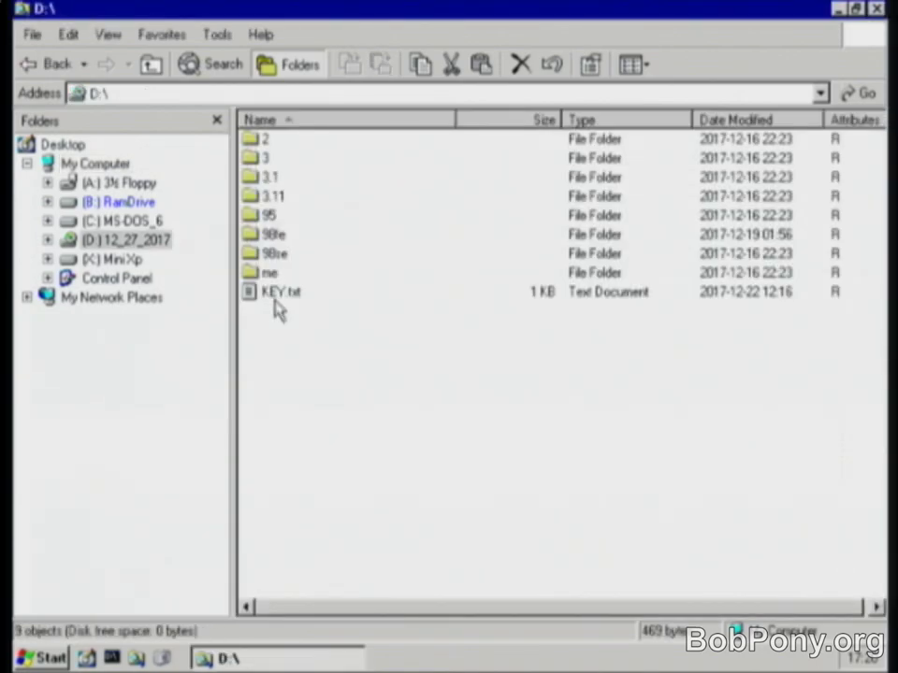
{"action": "left_click_drag", "start_coordinate": [318, 227], "coordinate": [258, 275]}
{"action": "right_click", "coordinate": [255, 275]}
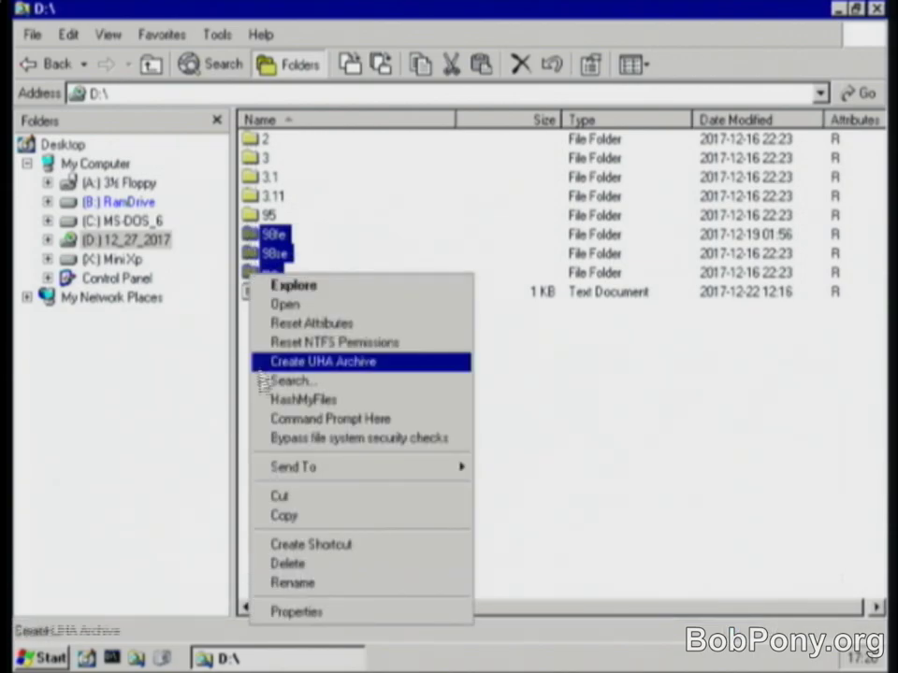
{"action": "left_click", "coordinate": [304, 516]}
{"action": "left_click", "coordinate": [125, 223]}
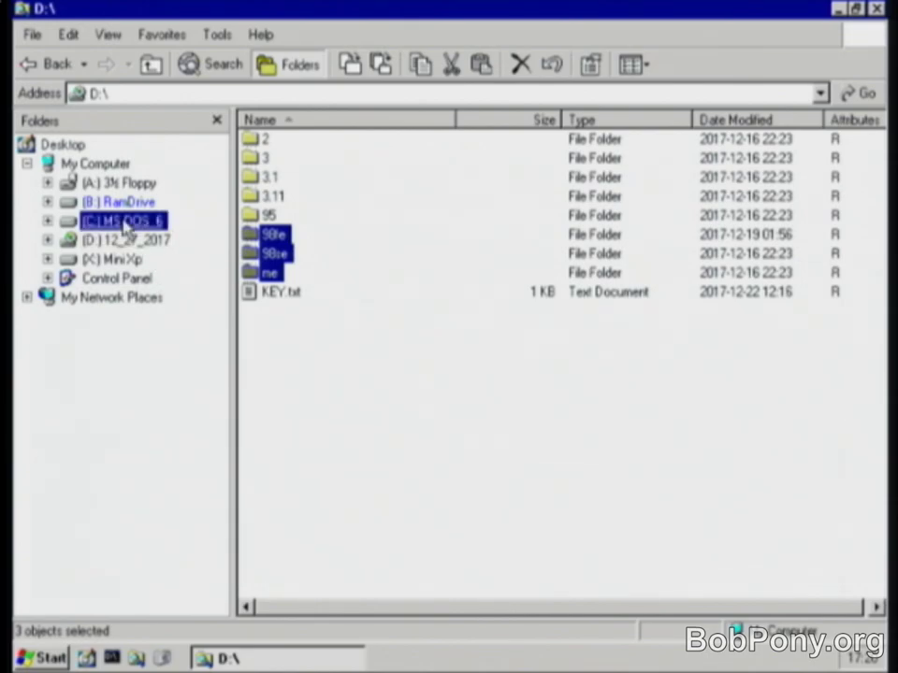
{"action": "right_click", "coordinate": [386, 322]}
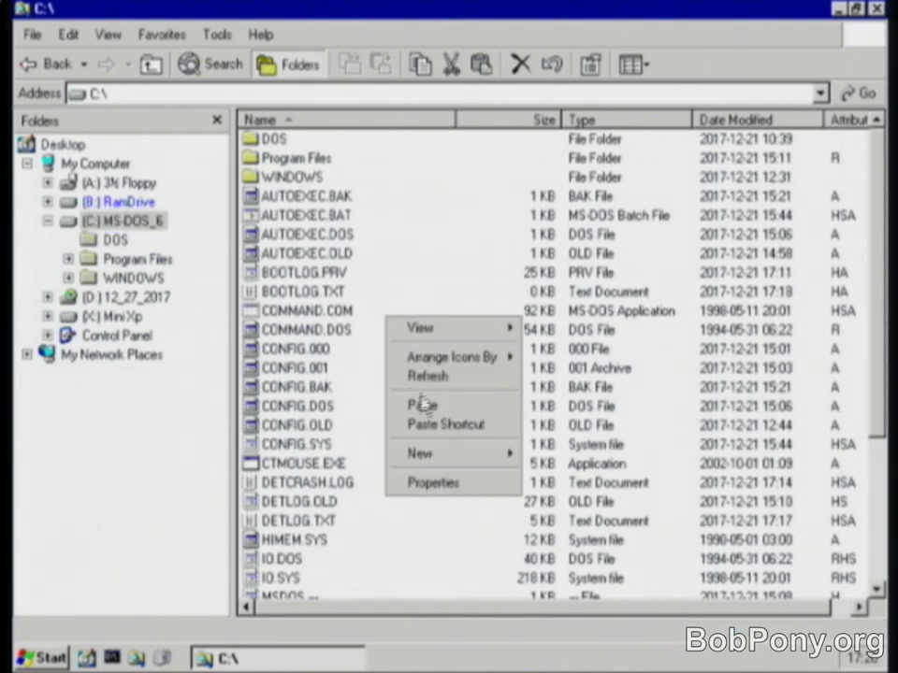
{"action": "left_click", "coordinate": [422, 405]}
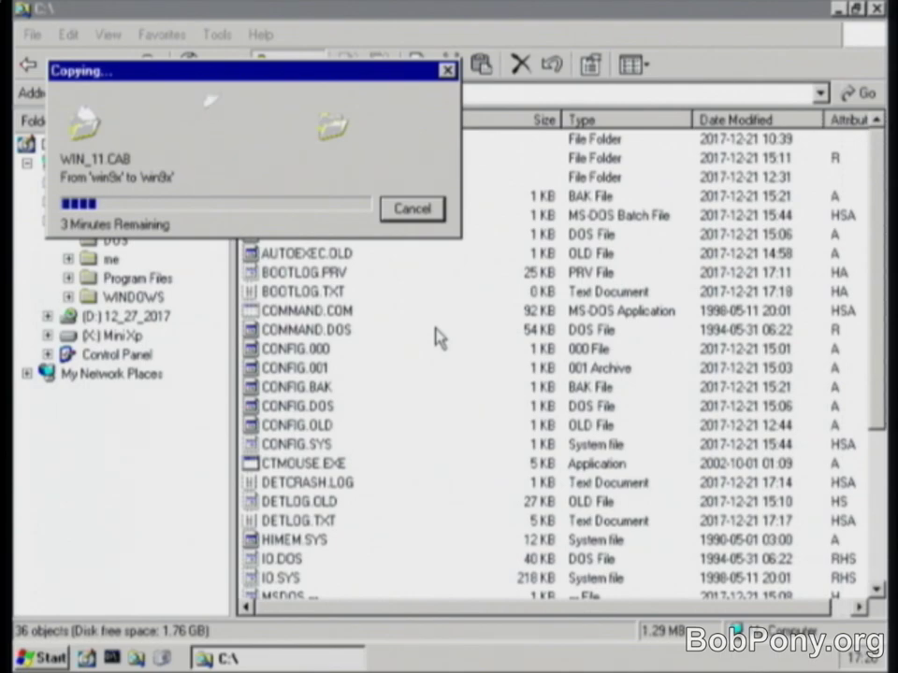
{"action": "left_click", "coordinate": [854, 10]}
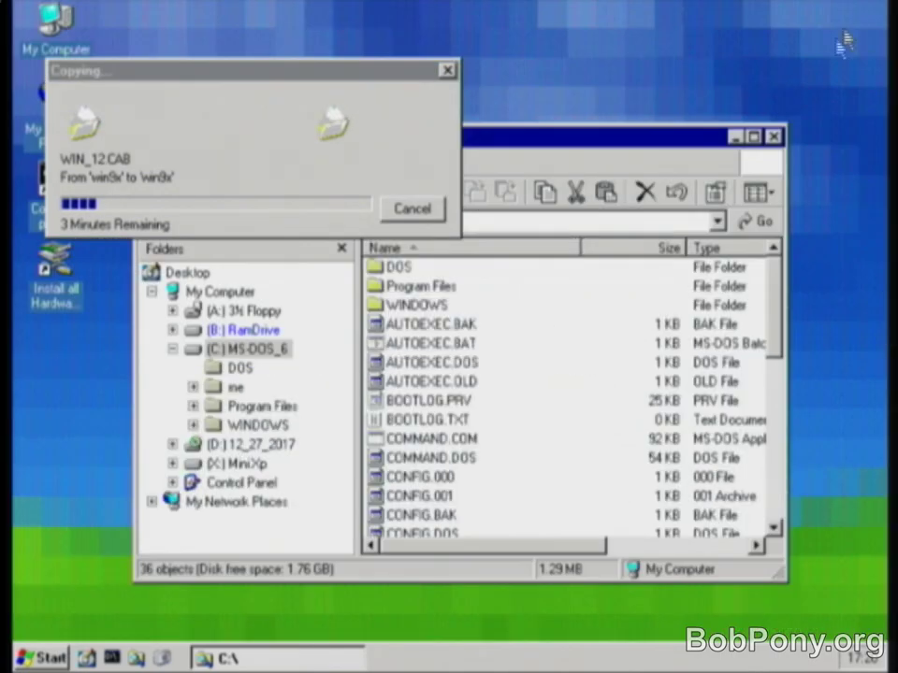
{"action": "right_click", "coordinate": [795, 102]}
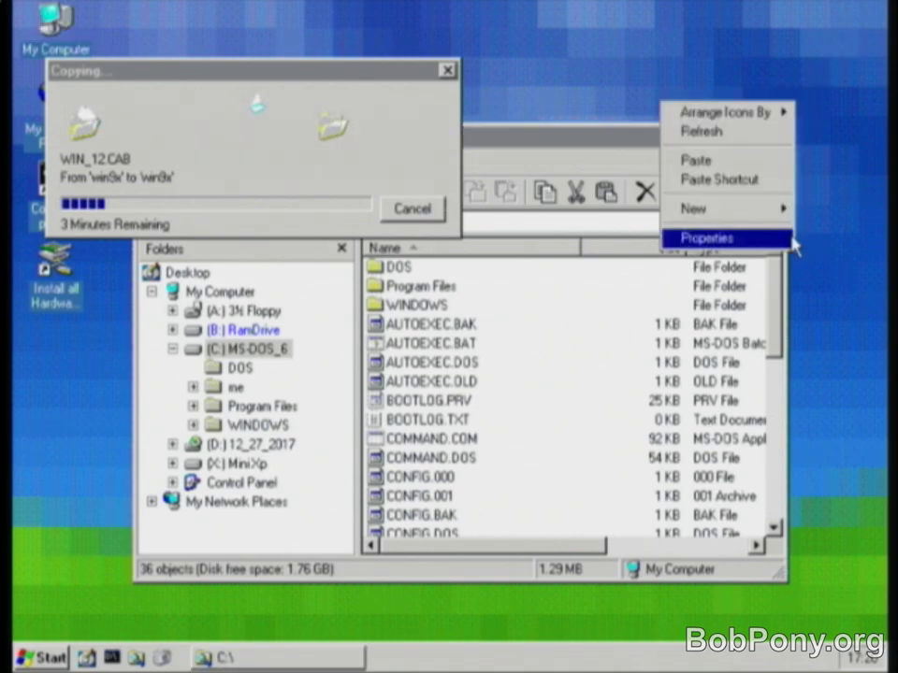
Switch the adapter to the 640x480 High Color (16 bit) mode and keep it
{"action": "left_click", "coordinate": [791, 245]}
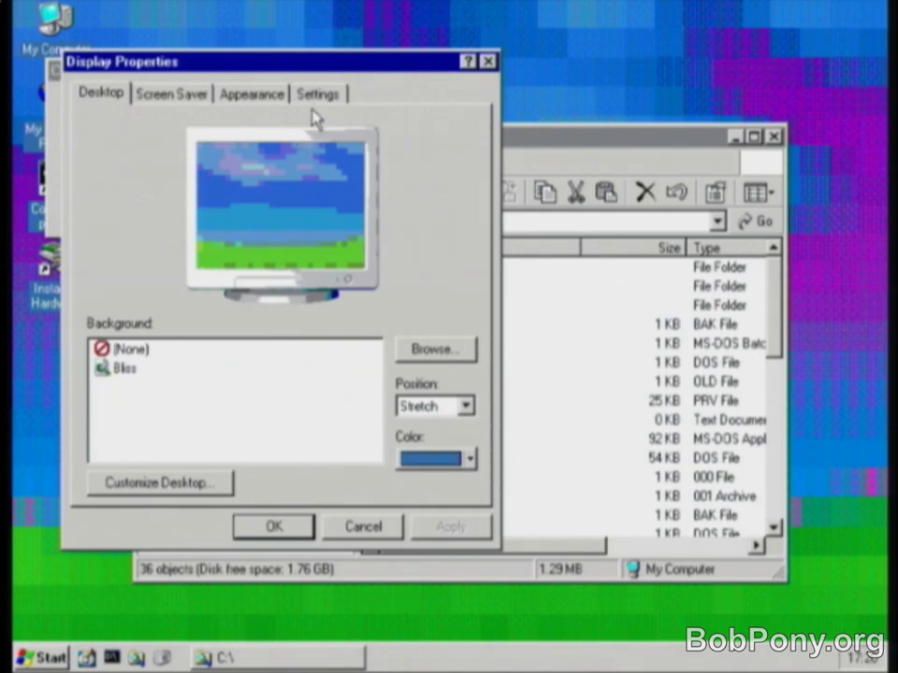
{"action": "left_click", "coordinate": [316, 96]}
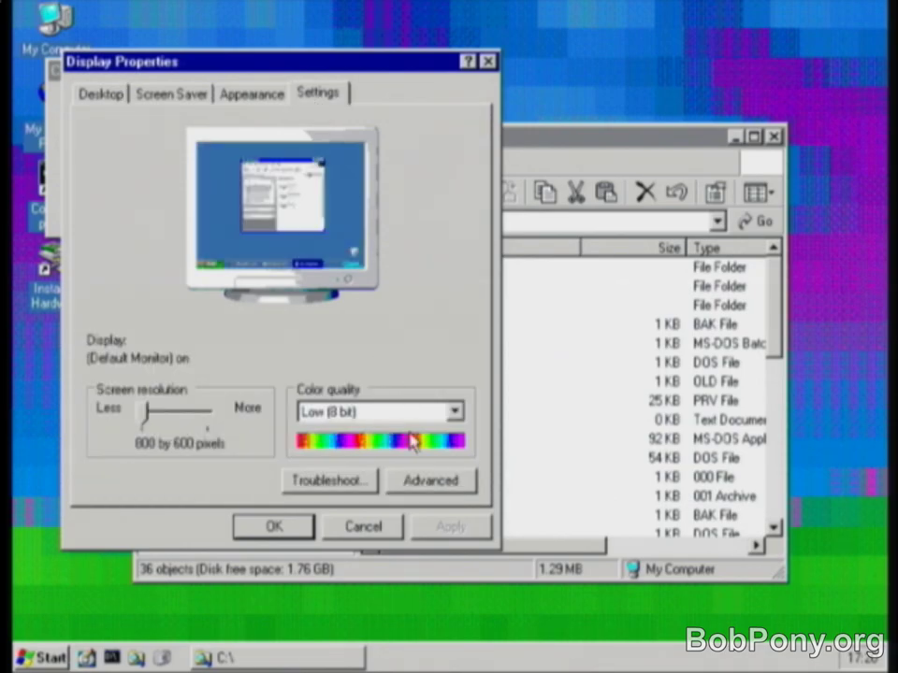
{"action": "left_click", "coordinate": [417, 488]}
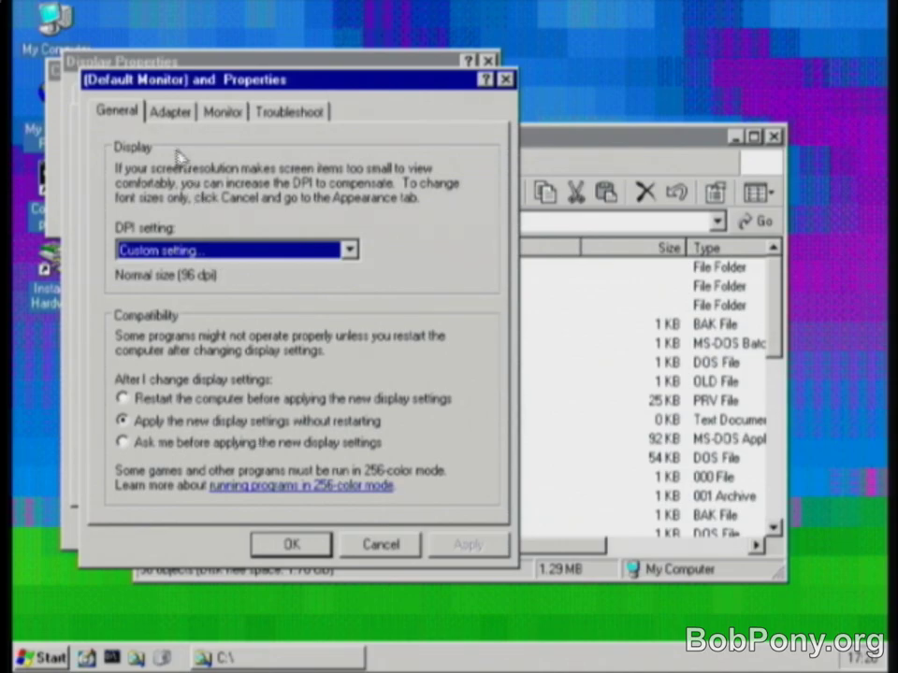
{"action": "left_click", "coordinate": [170, 111]}
{"action": "left_click", "coordinate": [175, 485]}
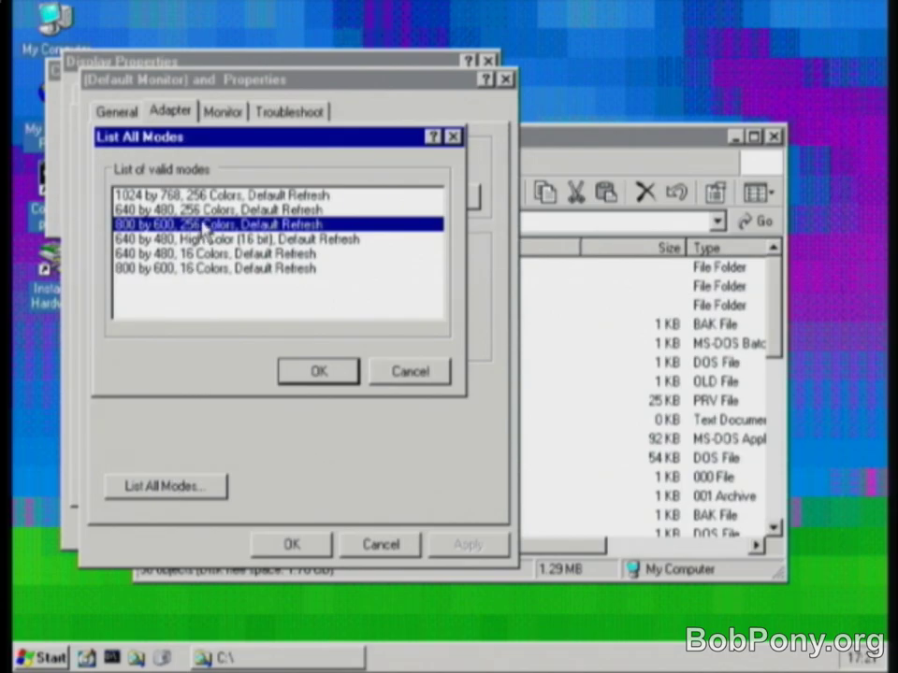
{"action": "left_click", "coordinate": [202, 245]}
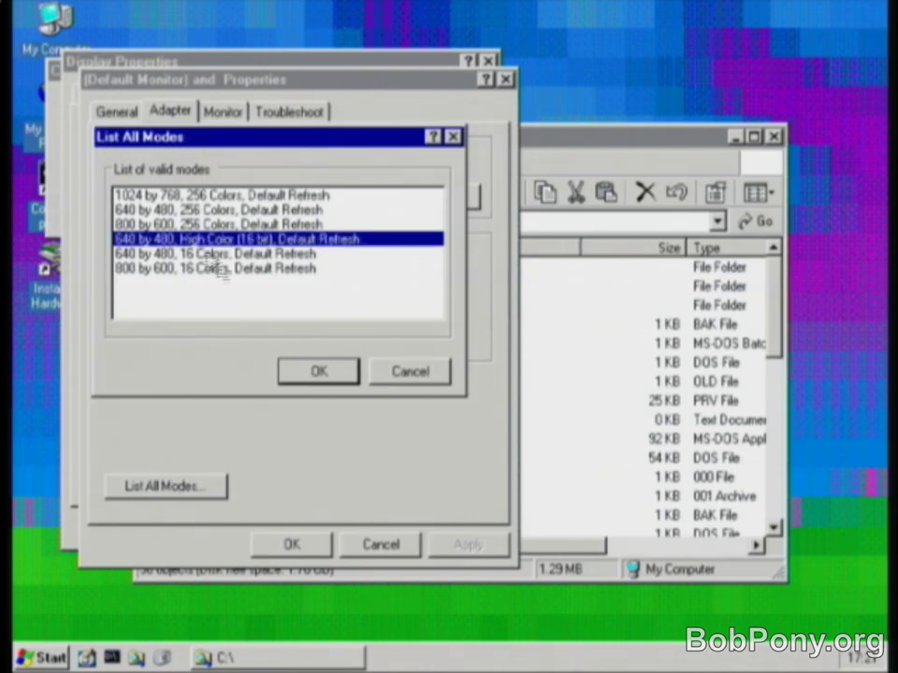
{"action": "left_click", "coordinate": [317, 370]}
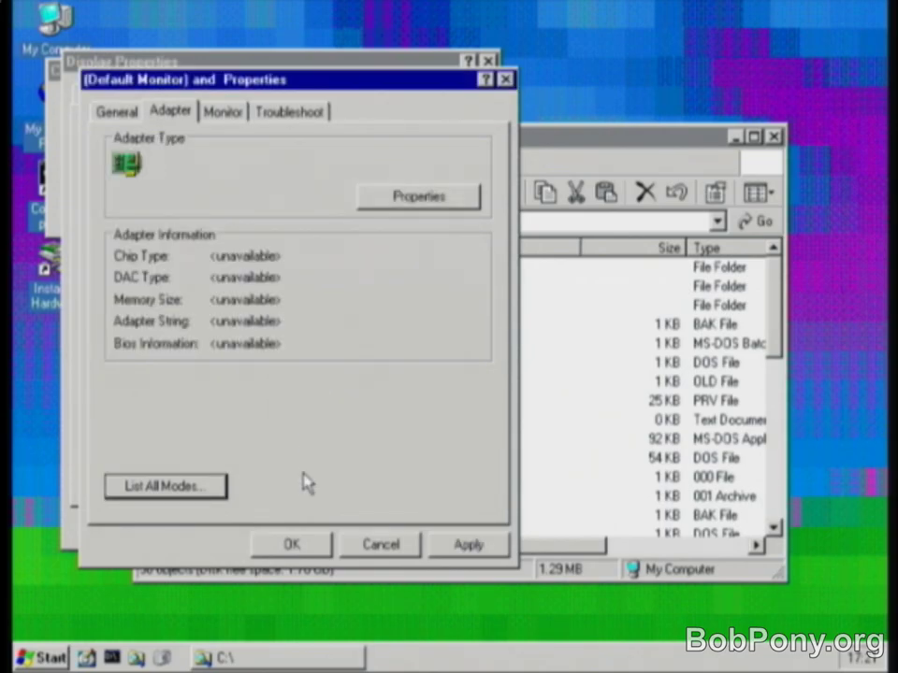
{"action": "left_click", "coordinate": [293, 549]}
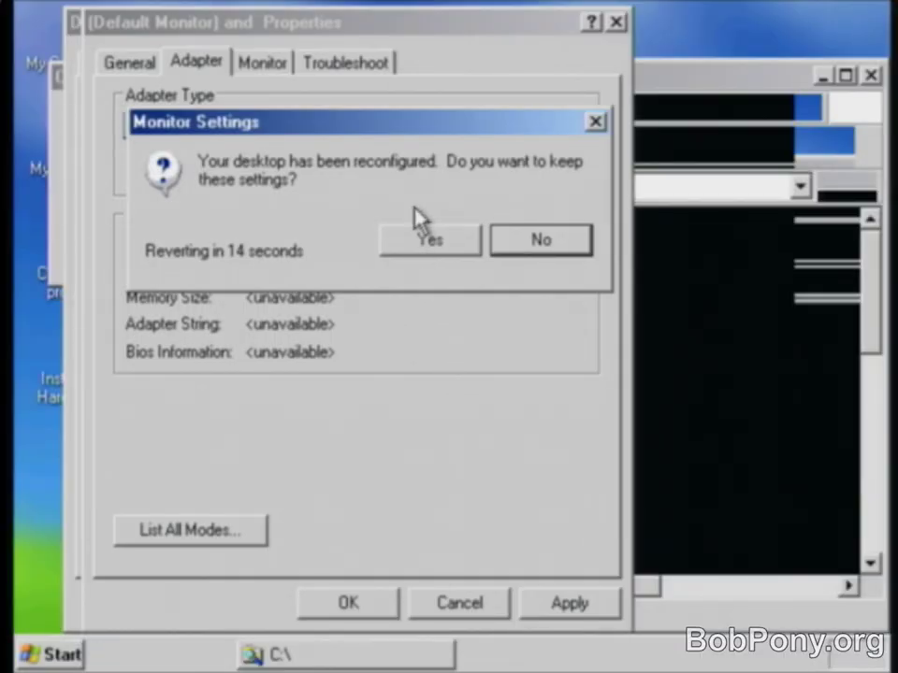
{"action": "left_click", "coordinate": [426, 238]}
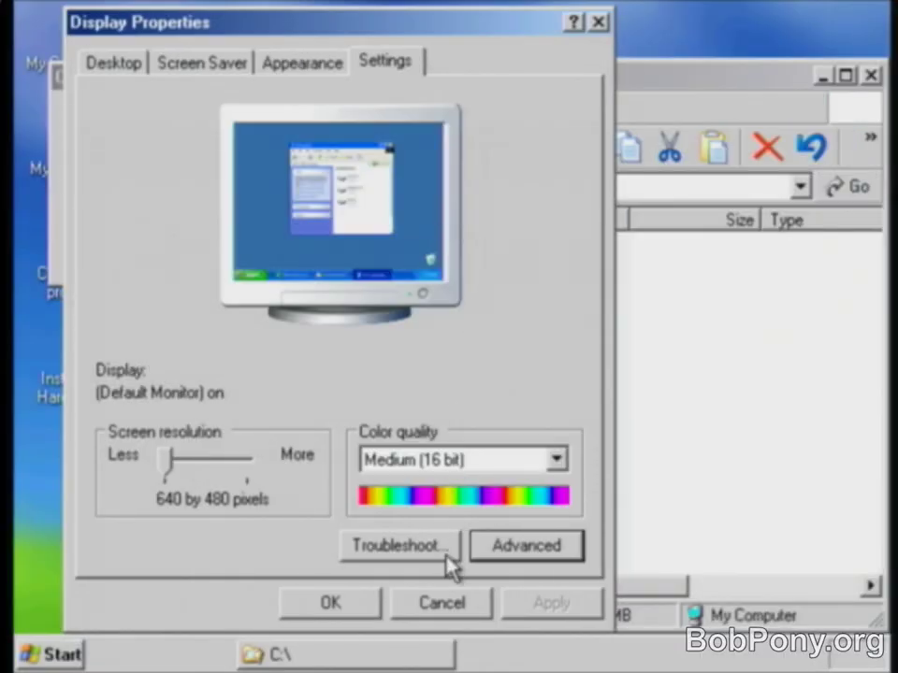
Close Display Properties and let the folder copy to C:\ finish
{"action": "left_click", "coordinate": [331, 603]}
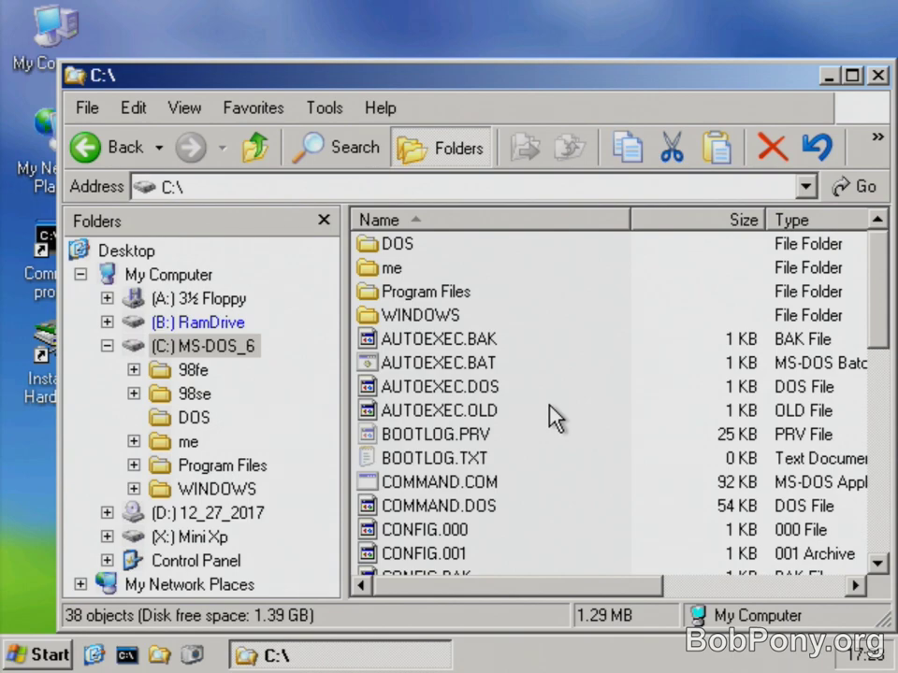
Back out of the Shut Down dialog and eject the disc from drive D
{"action": "scroll", "coordinate": [547, 412], "scroll_direction": "down", "scroll_amount": 9}
{"action": "left_click", "coordinate": [11, 666]}
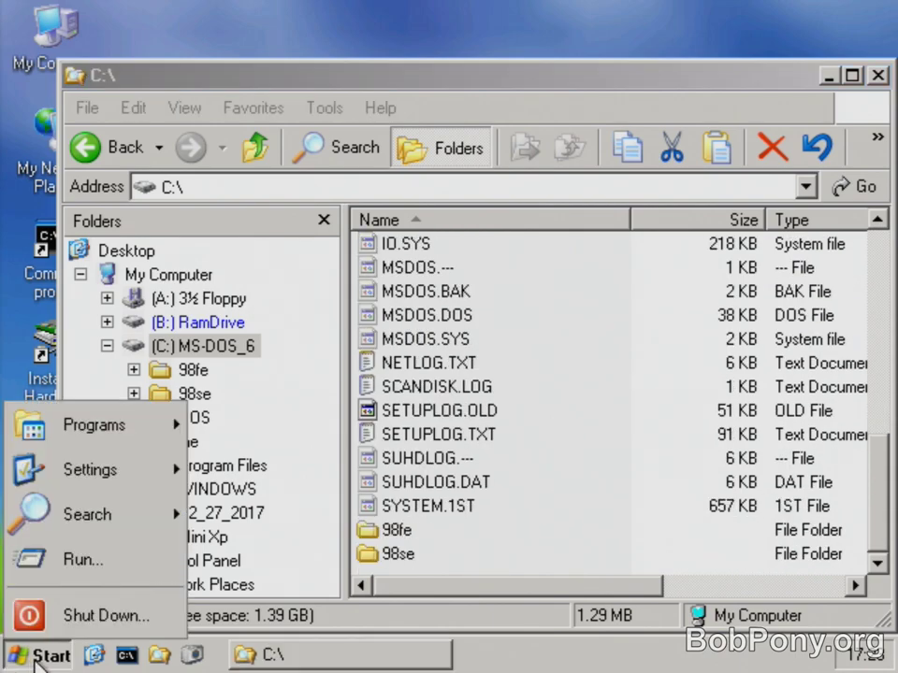
{"action": "left_click", "coordinate": [134, 627]}
{"action": "left_click", "coordinate": [528, 302]}
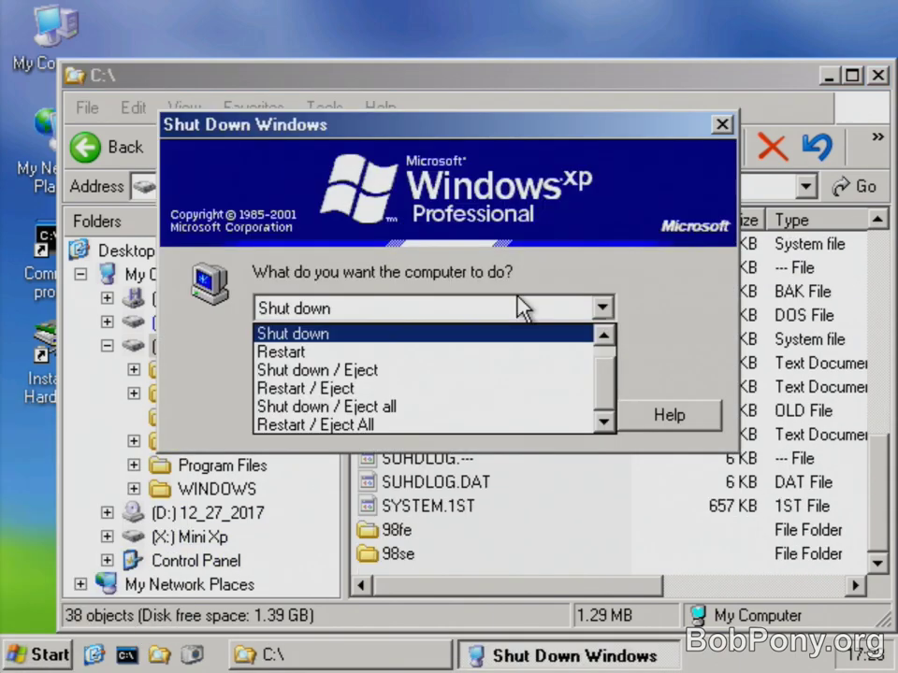
{"action": "left_click", "coordinate": [570, 333]}
{"action": "left_click", "coordinate": [539, 422]}
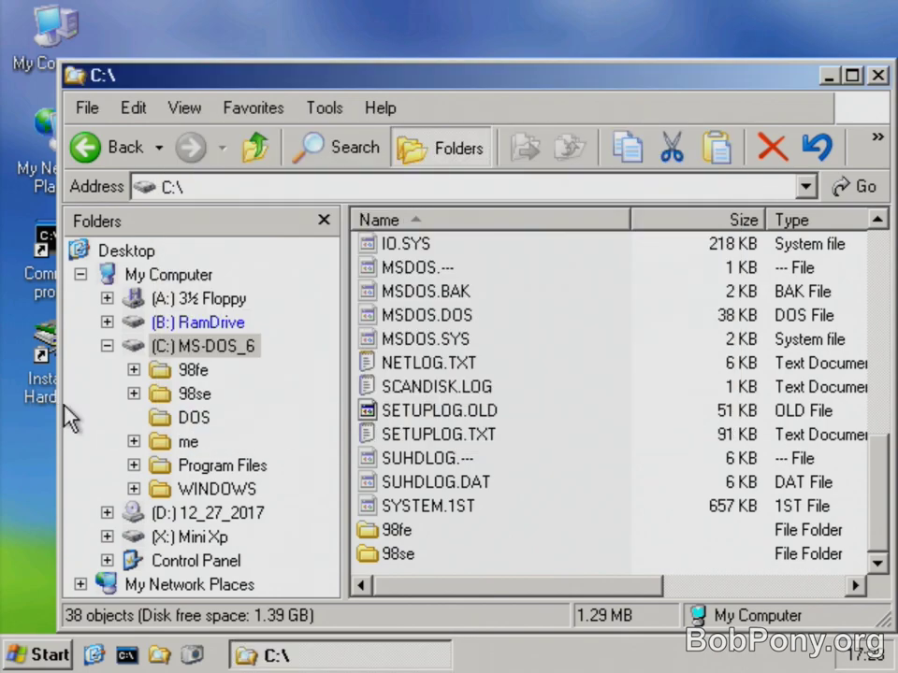
{"action": "left_click", "coordinate": [197, 515]}
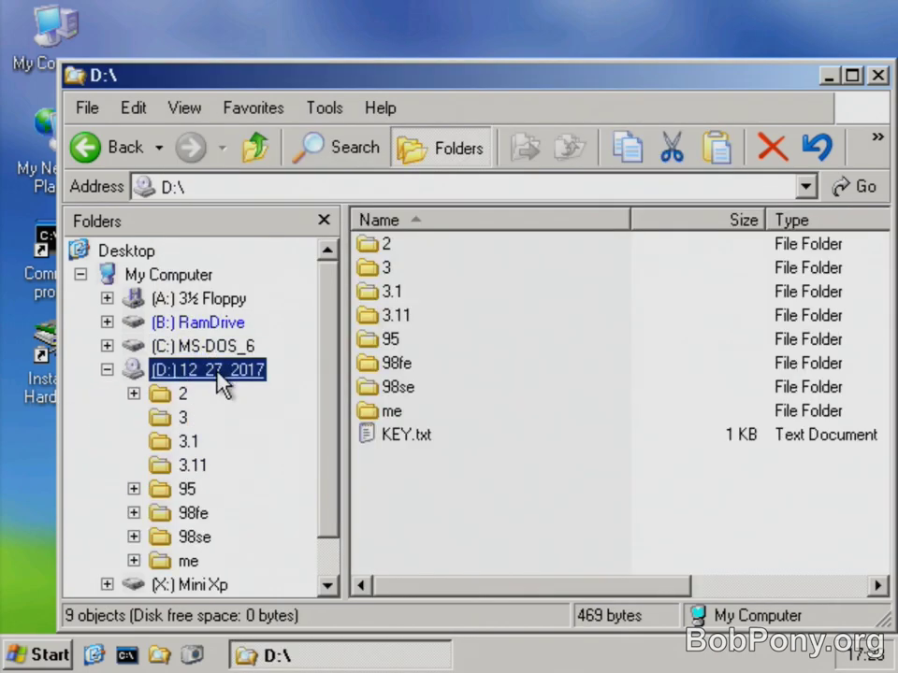
{"action": "right_click", "coordinate": [223, 378]}
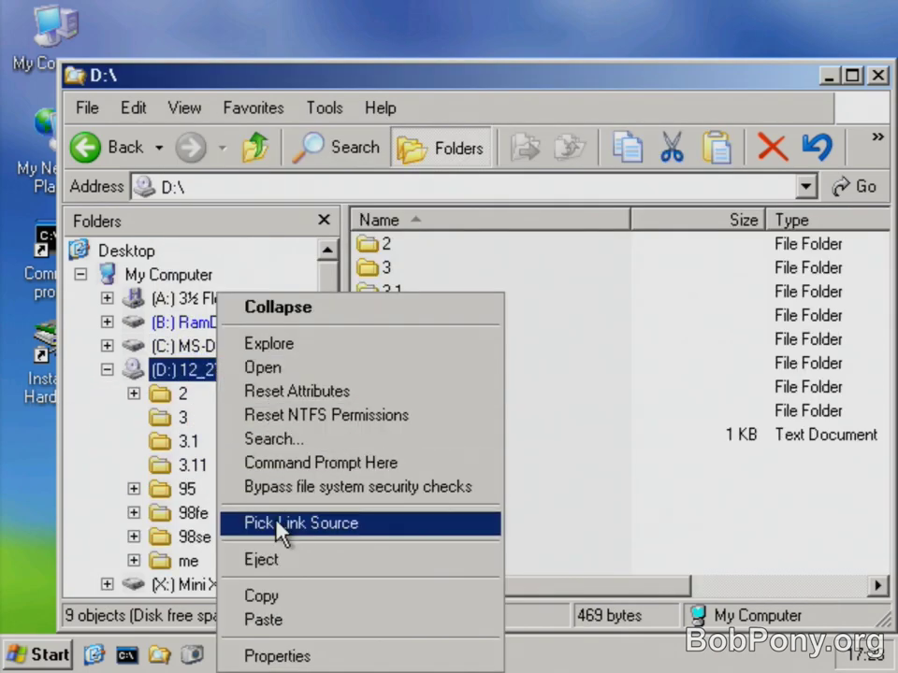
{"action": "left_click", "coordinate": [277, 557]}
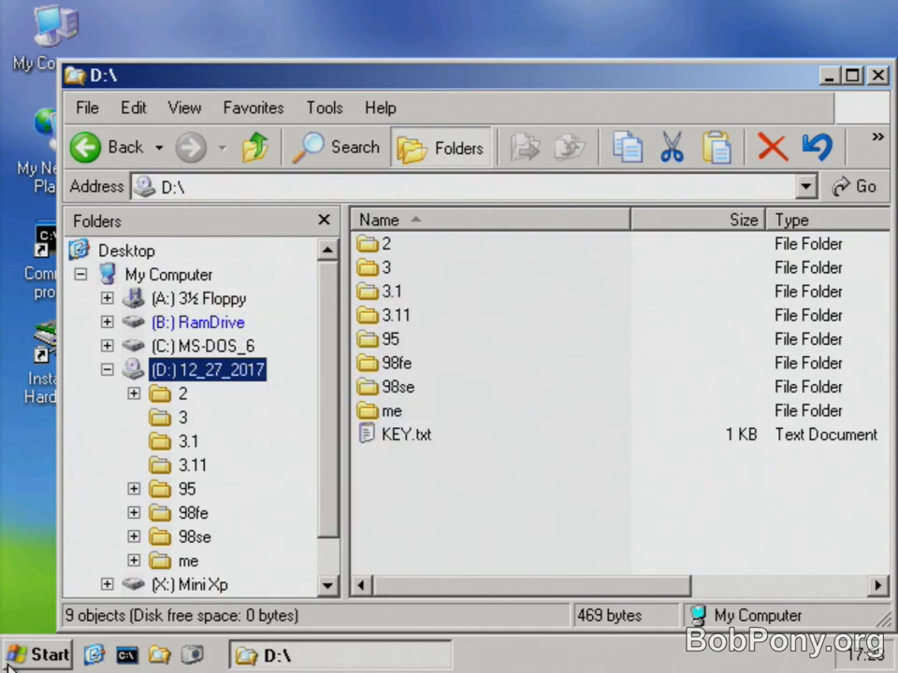
Restart the computer from the Start menu's Shut Down dialog
{"action": "left_click", "coordinate": [19, 655]}
{"action": "left_click", "coordinate": [131, 616]}
{"action": "left_click", "coordinate": [430, 309]}
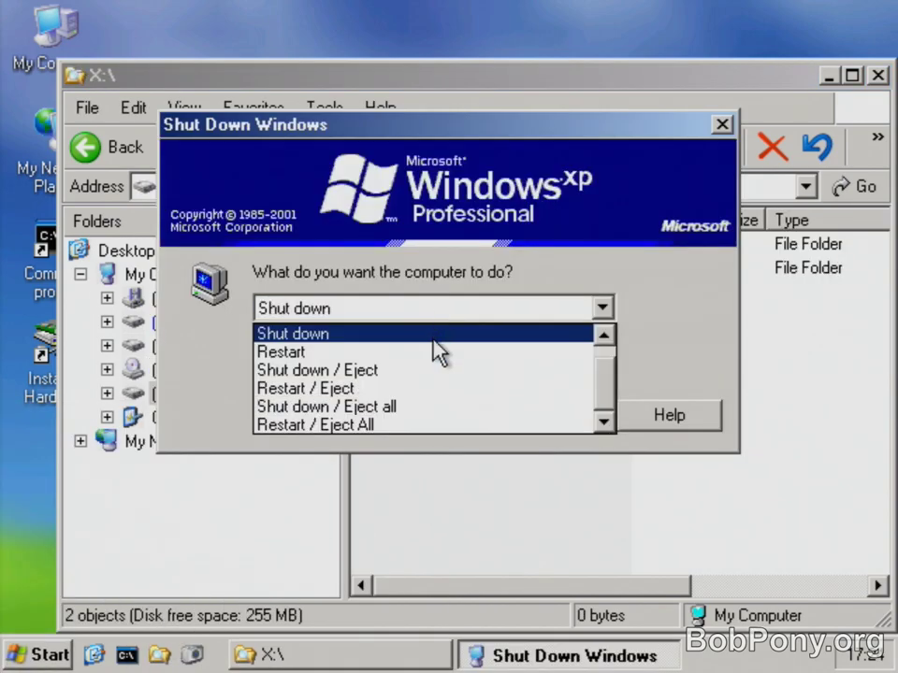
{"action": "left_click", "coordinate": [428, 354]}
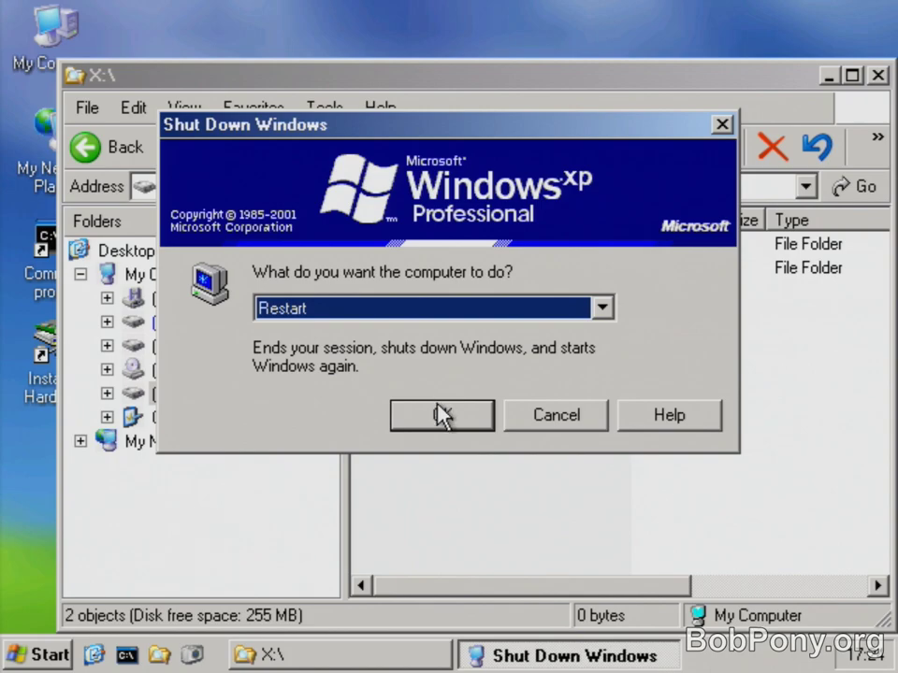
{"action": "left_click", "coordinate": [440, 415]}
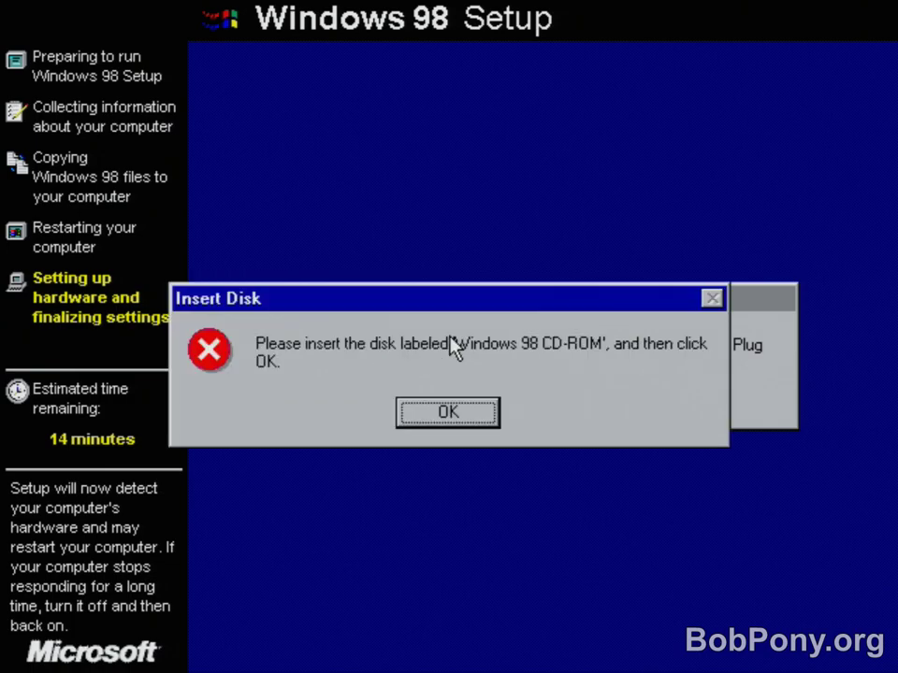
Point the missing-file source to C:\98FE and retry copying streamci.dll
{"action": "left_click", "coordinate": [429, 421]}
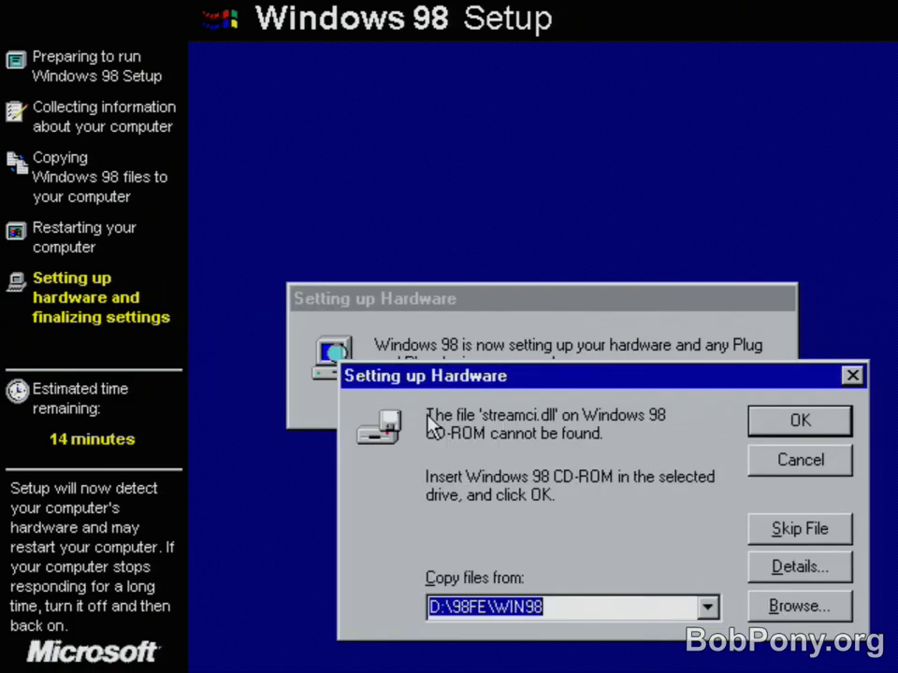
{"action": "left_click", "coordinate": [771, 606]}
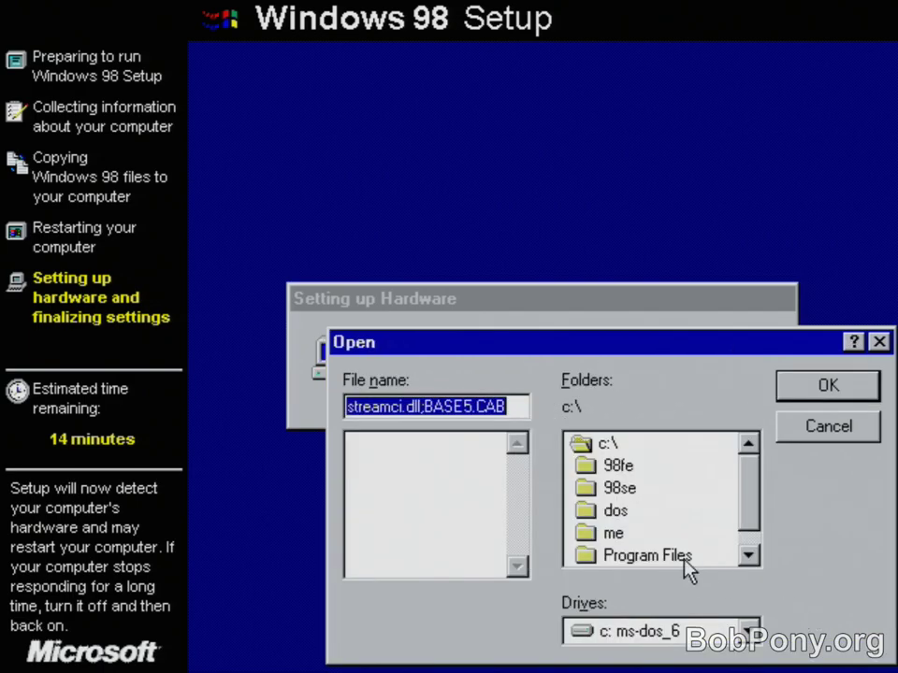
{"action": "left_click", "coordinate": [641, 468]}
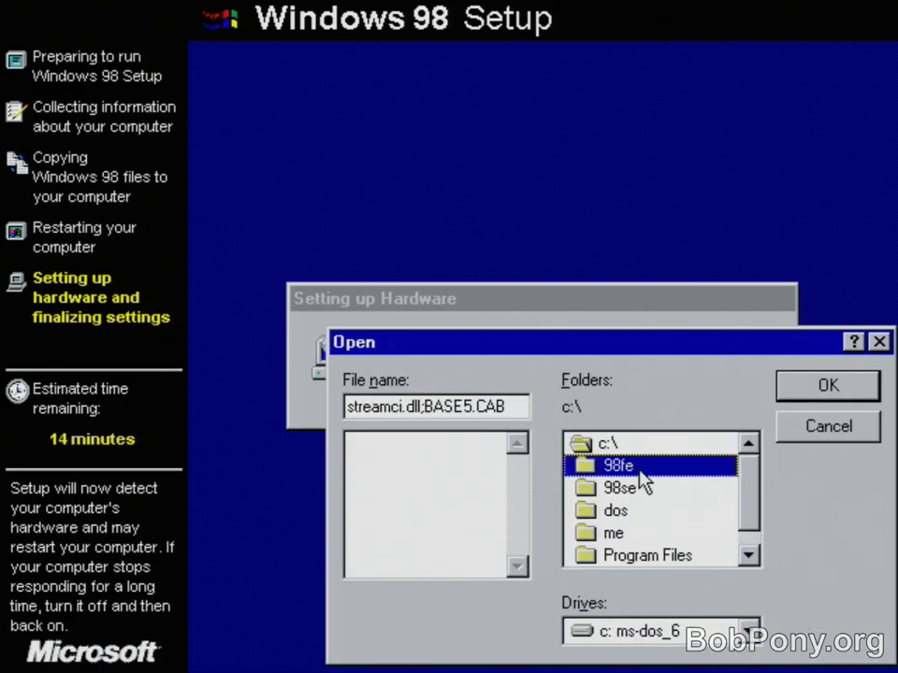
{"action": "left_click", "coordinate": [853, 392]}
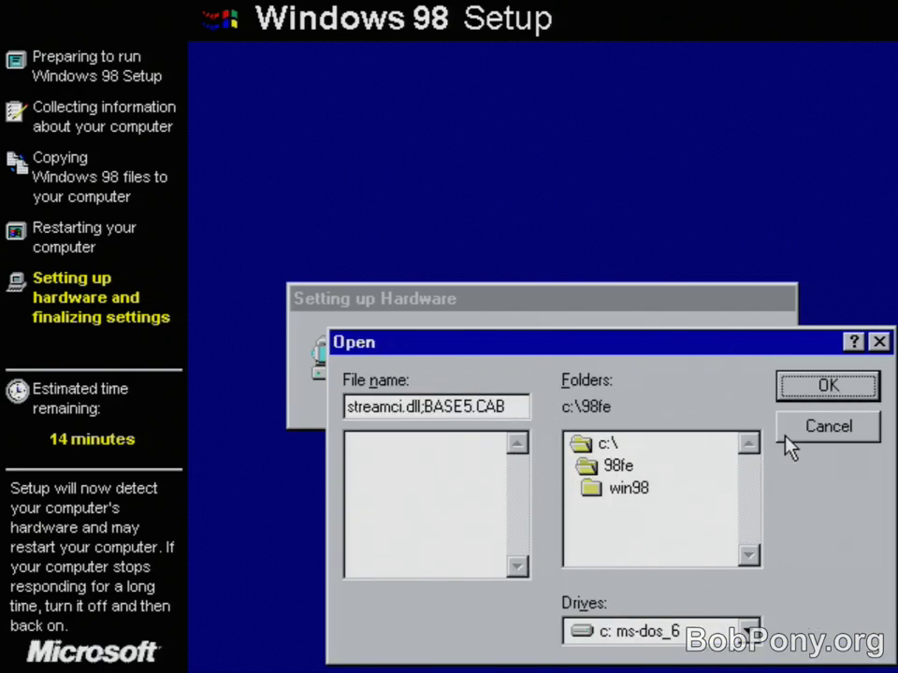
{"action": "left_click", "coordinate": [821, 393]}
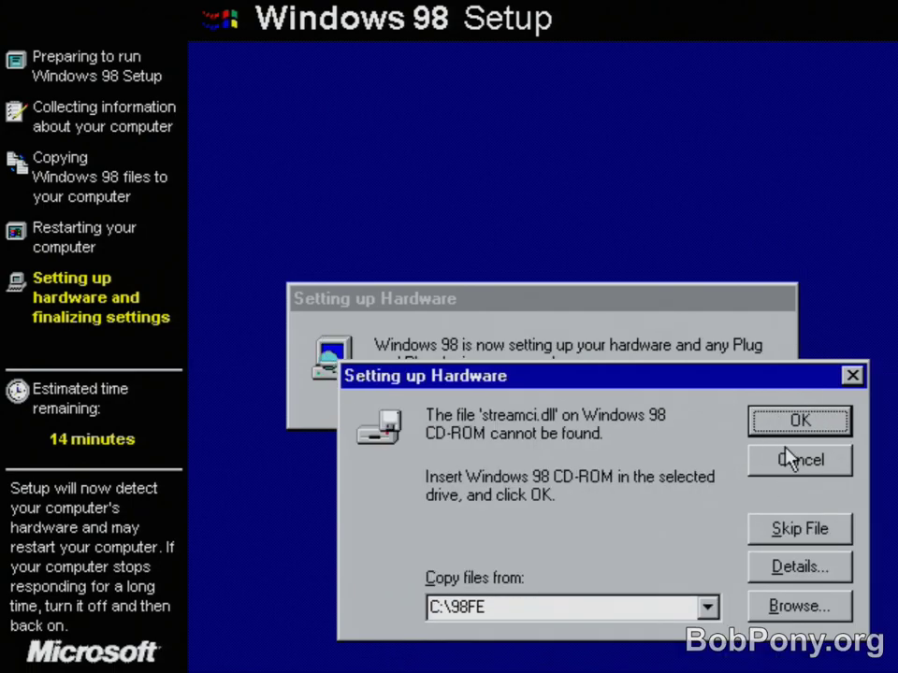
{"action": "left_click", "coordinate": [800, 421]}
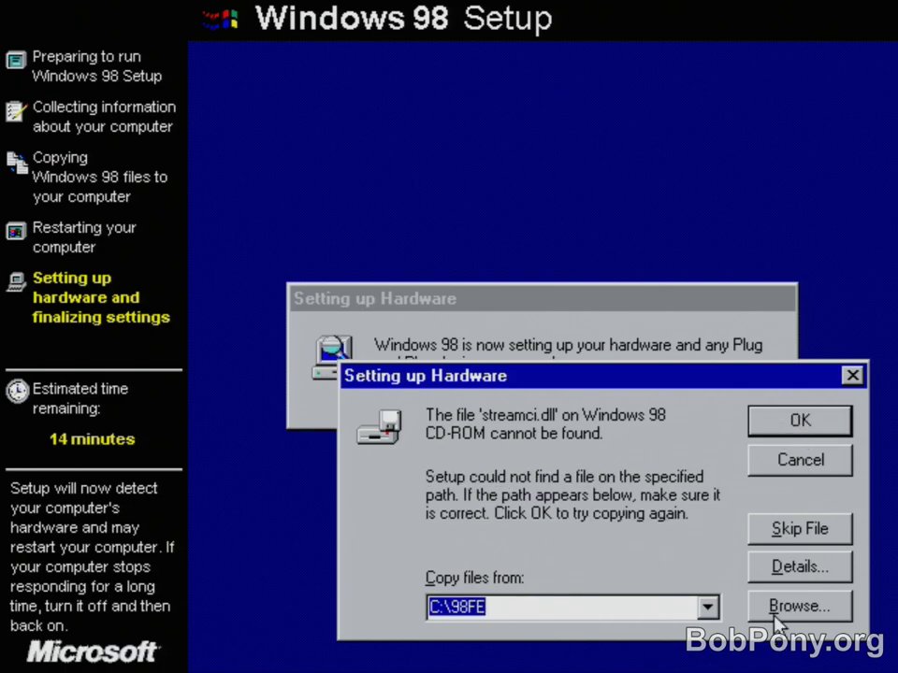
Point the source to C:\98FE\WIN98 and retry copying streamci.dll
{"action": "left_click", "coordinate": [796, 610]}
{"action": "left_click", "coordinate": [654, 490]}
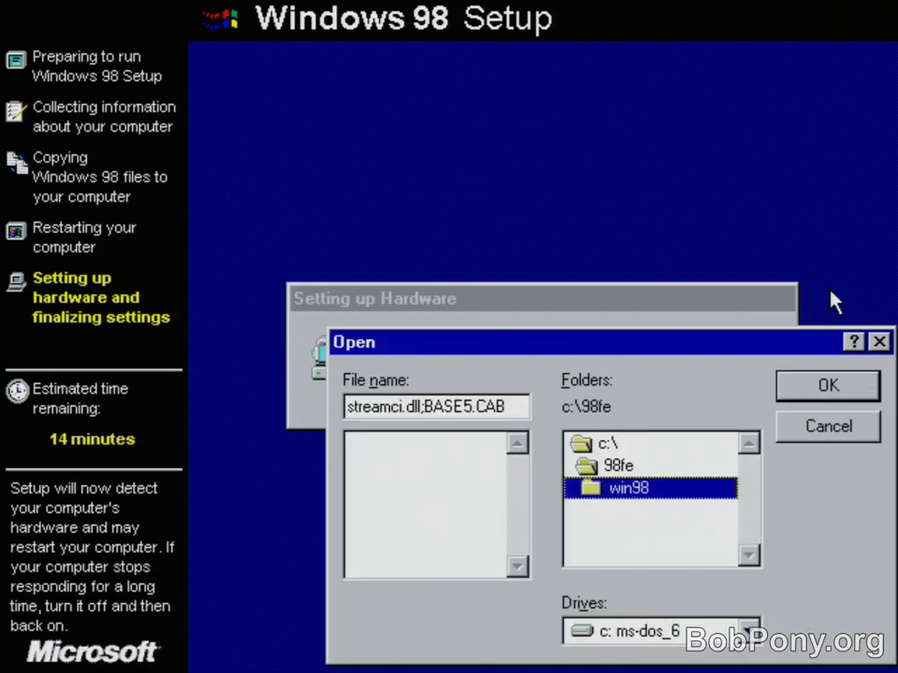
{"action": "left_click", "coordinate": [810, 385]}
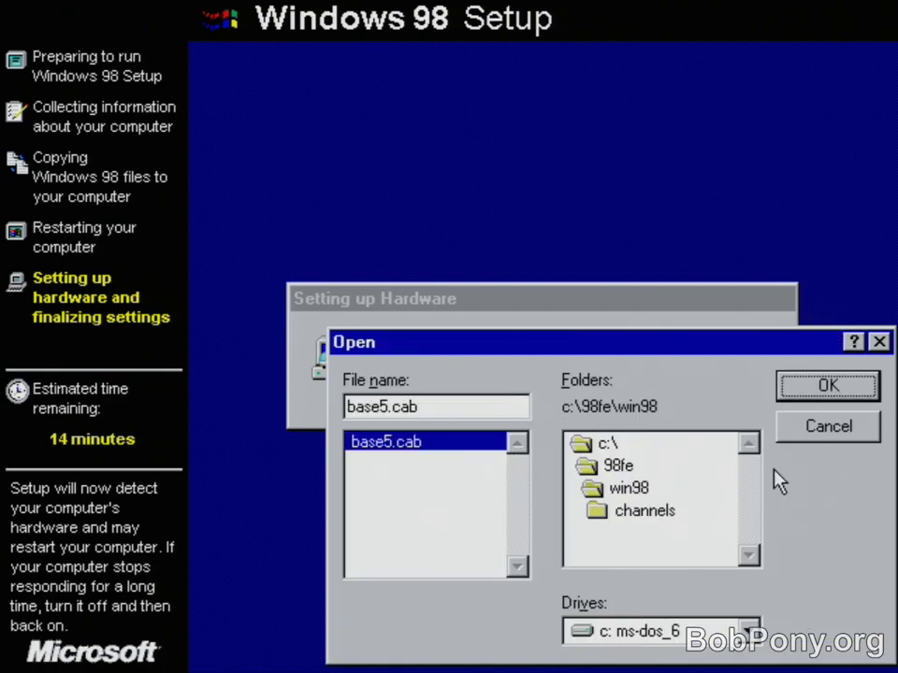
{"action": "left_click", "coordinate": [829, 391]}
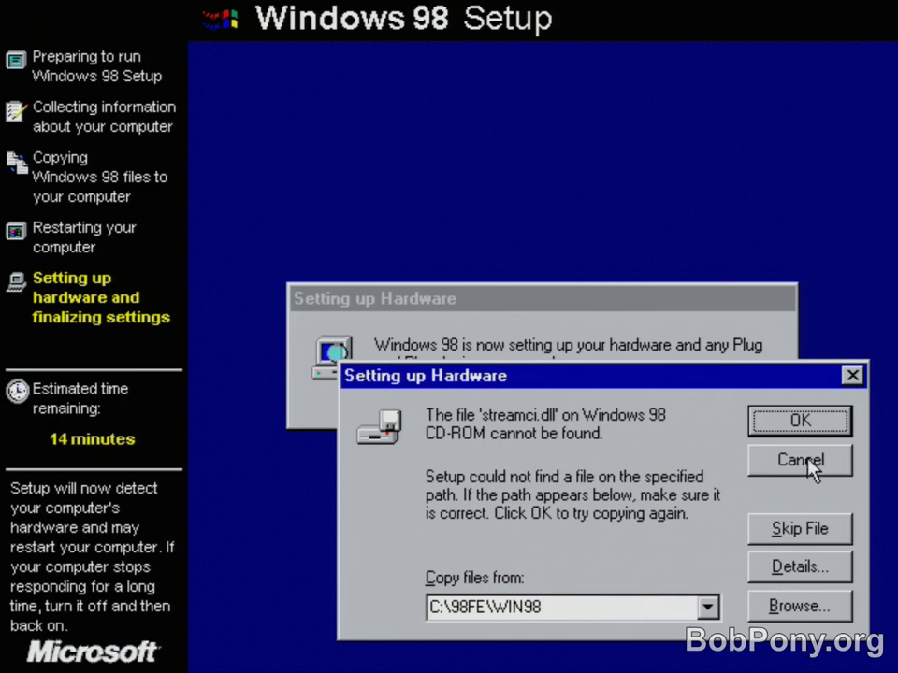
{"action": "left_click", "coordinate": [822, 430]}
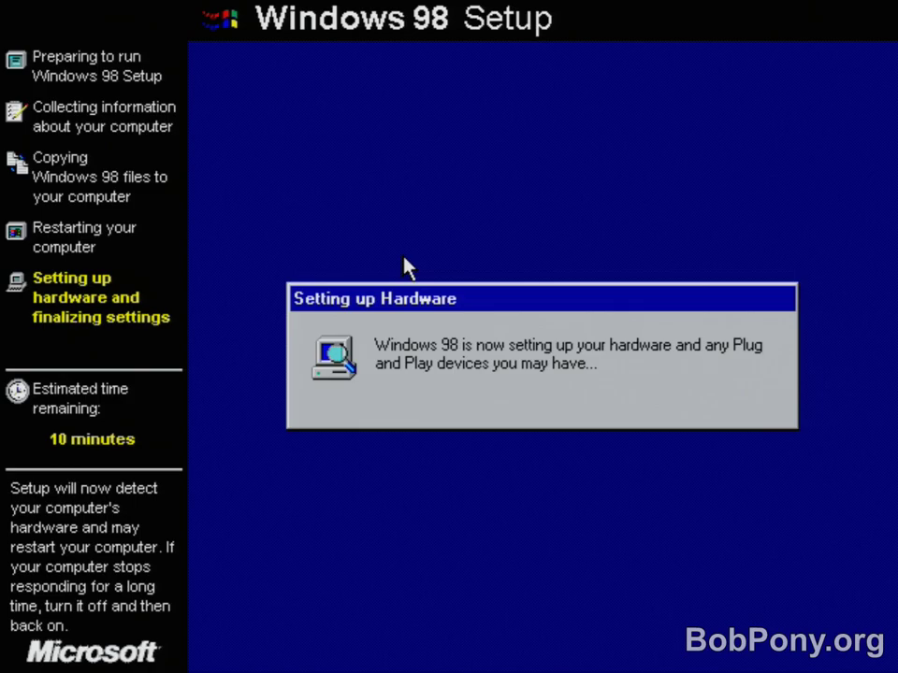
Accept the restart after hardware setup and let setup configure system items
{"action": "key", "text": "Return"}
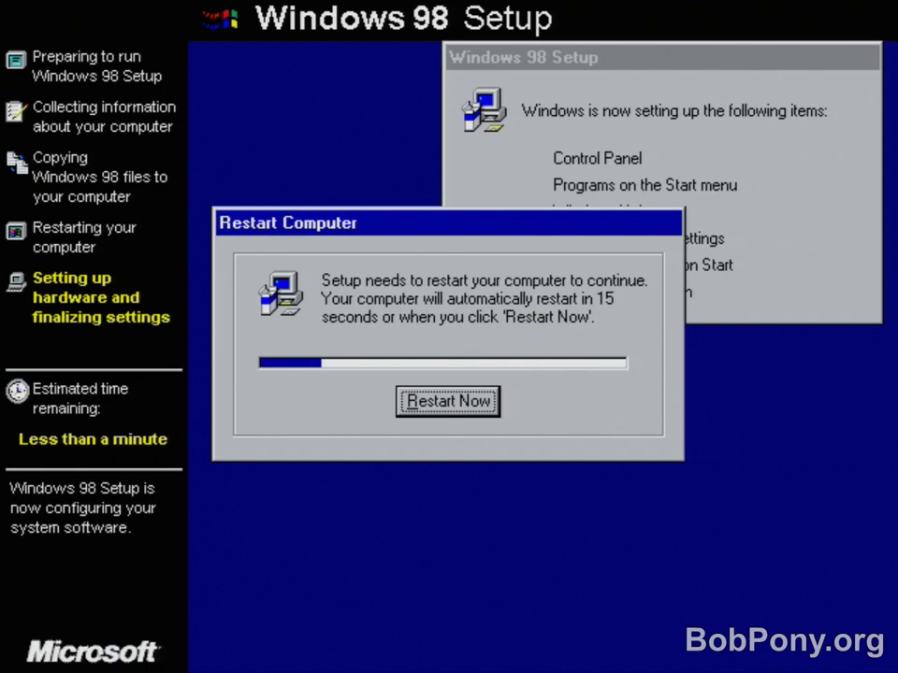
Restart now, then log on to Windows with a blank password
{"action": "key", "text": "Return"}
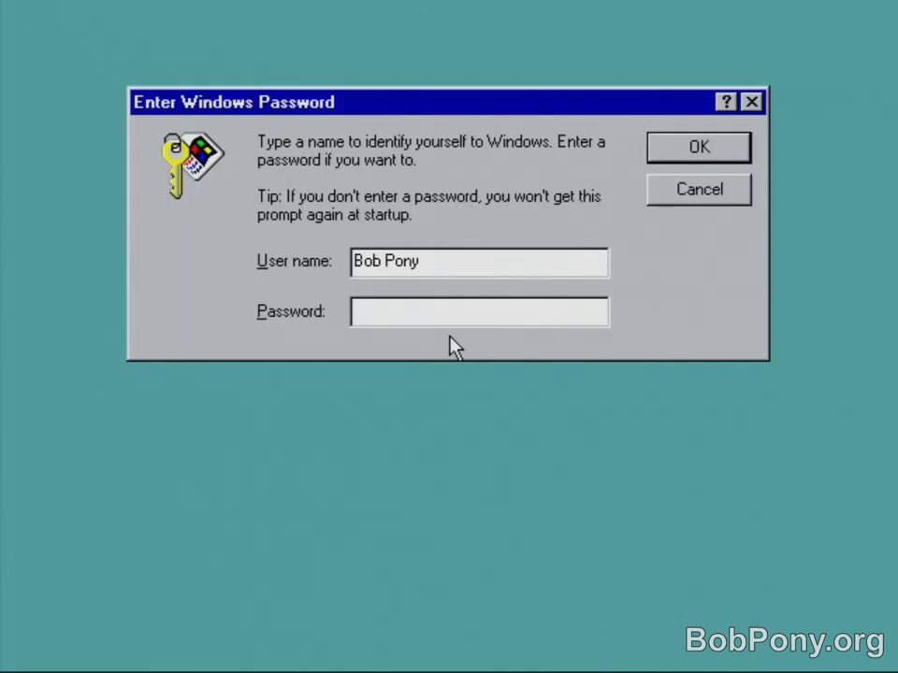
{"action": "key", "text": "Return"}
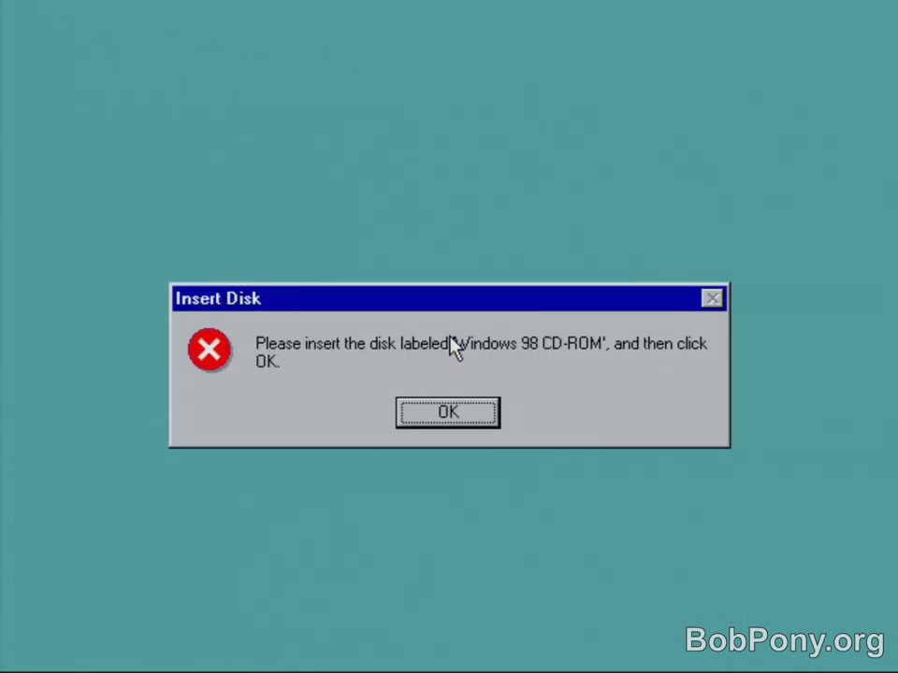
Dismiss the disk warning and retry copying uhcd.sys with the source path changed from D to C:\98FE\WIN98
{"action": "key", "text": "Return"}
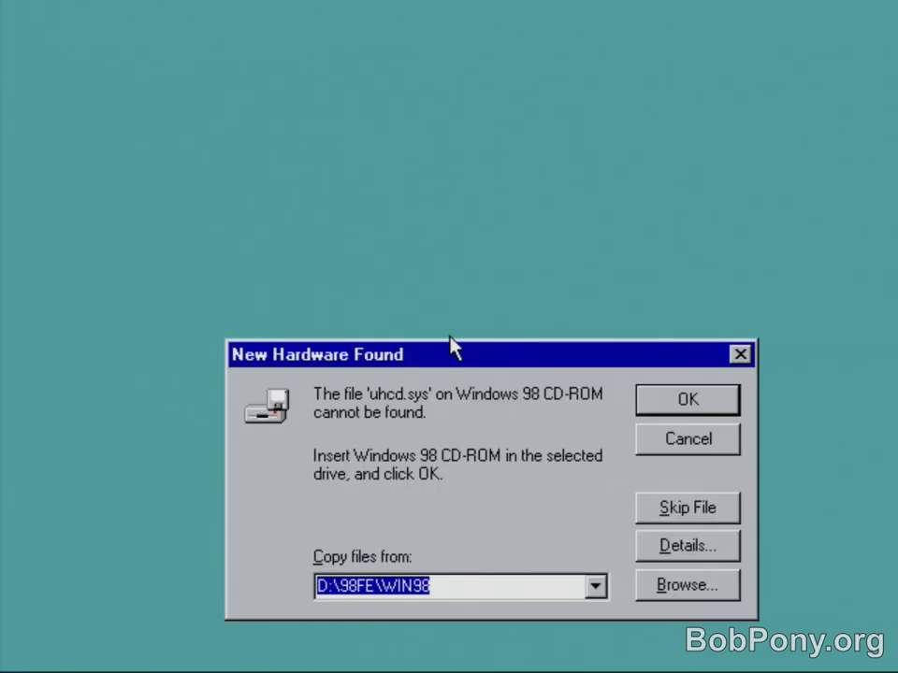
{"action": "key", "text": "Return"}
{"action": "key", "text": "Return"}
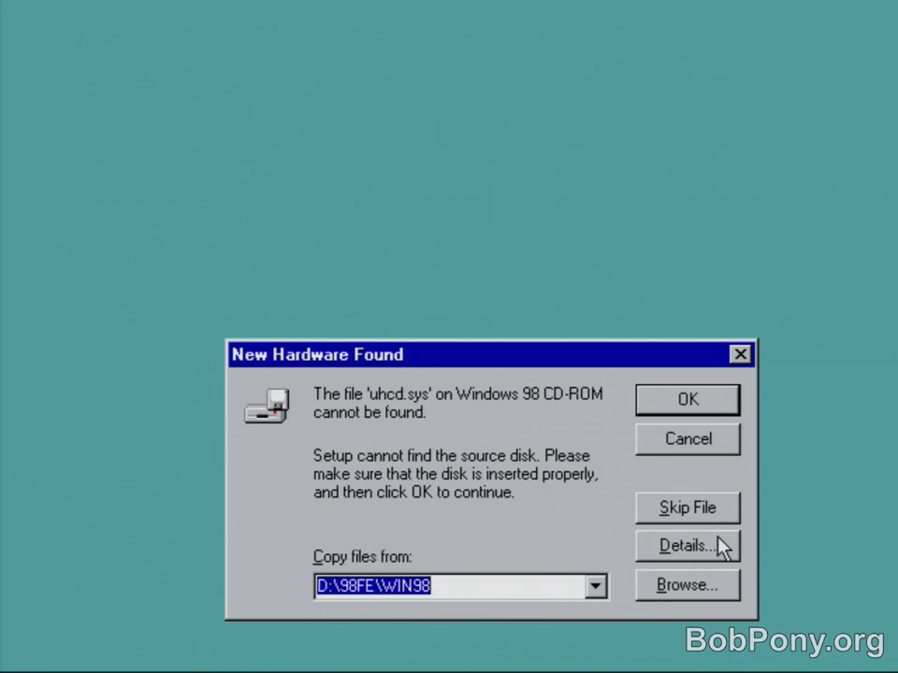
{"action": "key", "text": "End"}
{"action": "key", "text": "Left"}
{"action": "key", "text": "Left"}
{"action": "key", "text": "Left"}
{"action": "key", "text": "Left"}
{"action": "key", "text": "Left"}
{"action": "key", "text": "Left"}
{"action": "key", "text": "Left"}
{"action": "key", "text": "Left"}
{"action": "key", "text": "Left"}
{"action": "key", "text": "Left"}
{"action": "key", "text": "Left"}
{"action": "key", "text": "Left"}
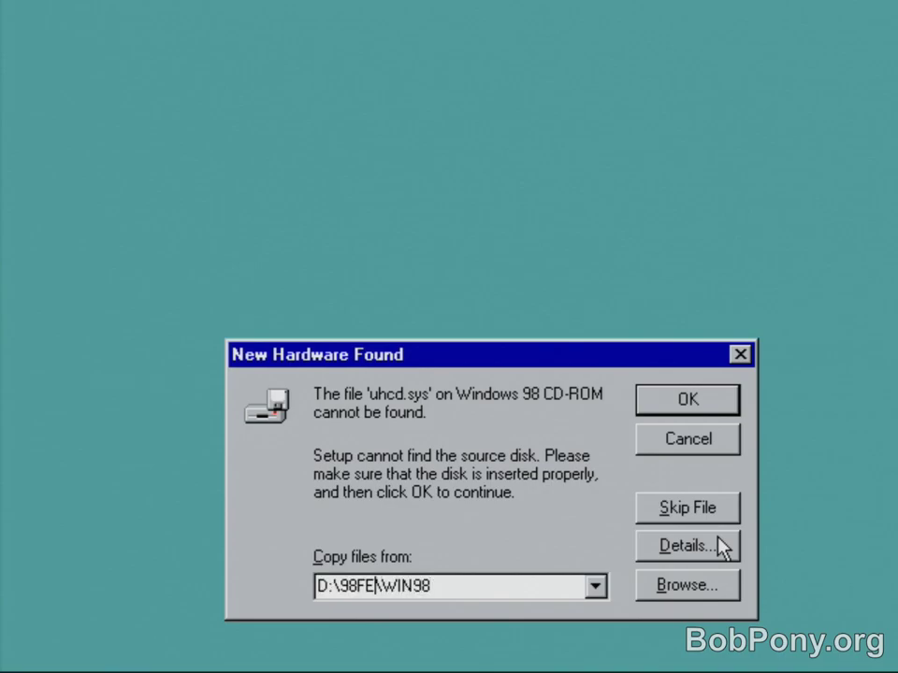
{"action": "key", "text": "BackSpace"}
{"action": "type", "text": "C"}
{"action": "key", "text": "Return"}
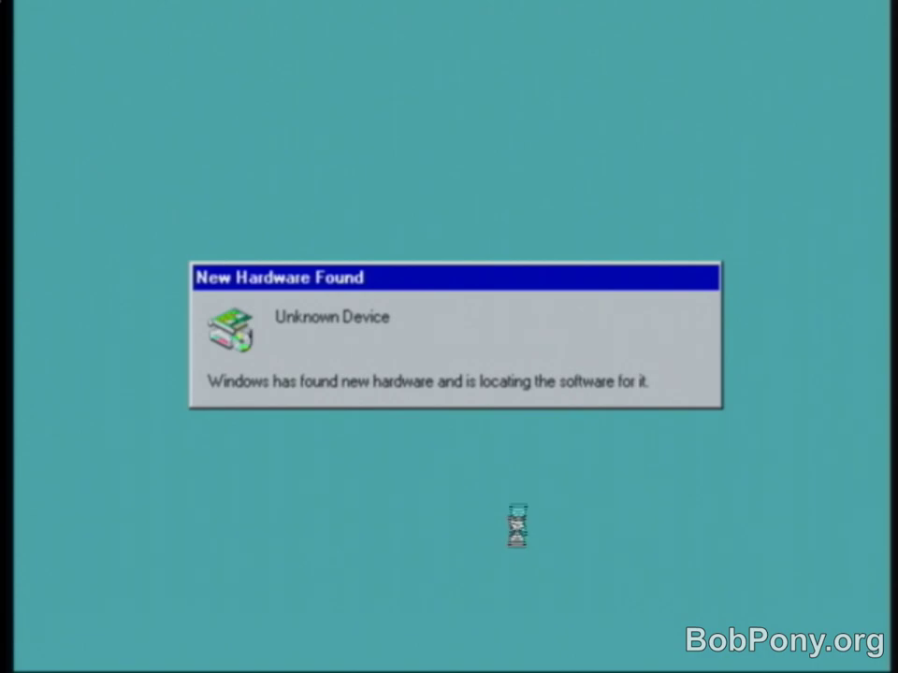
Point the mouse.drv copy to base5.cab in C:\98FE\WIN98 and copy the file
{"action": "left_click", "coordinate": [447, 426]}
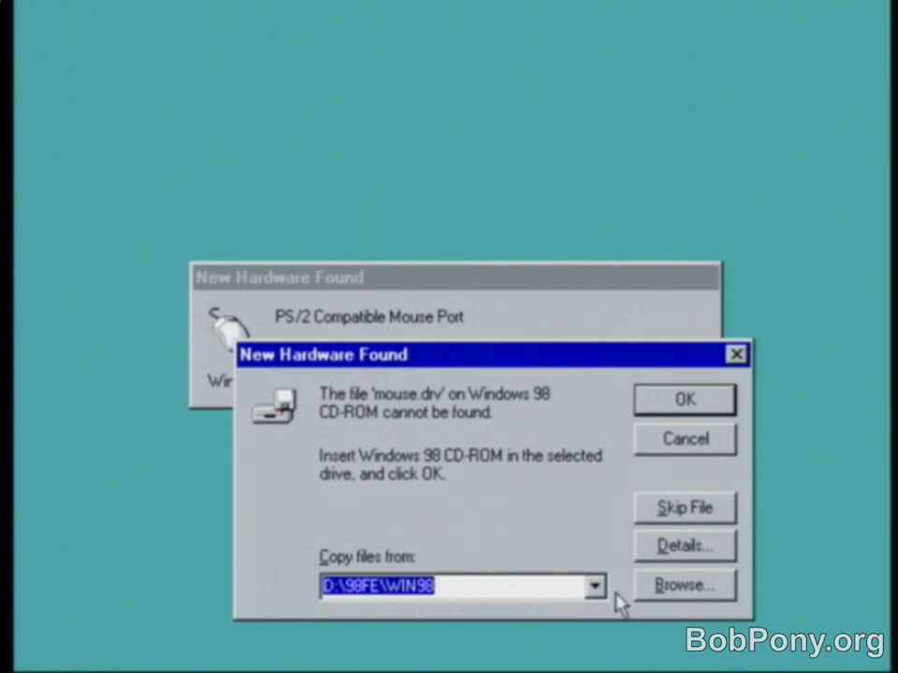
{"action": "left_click", "coordinate": [646, 589]}
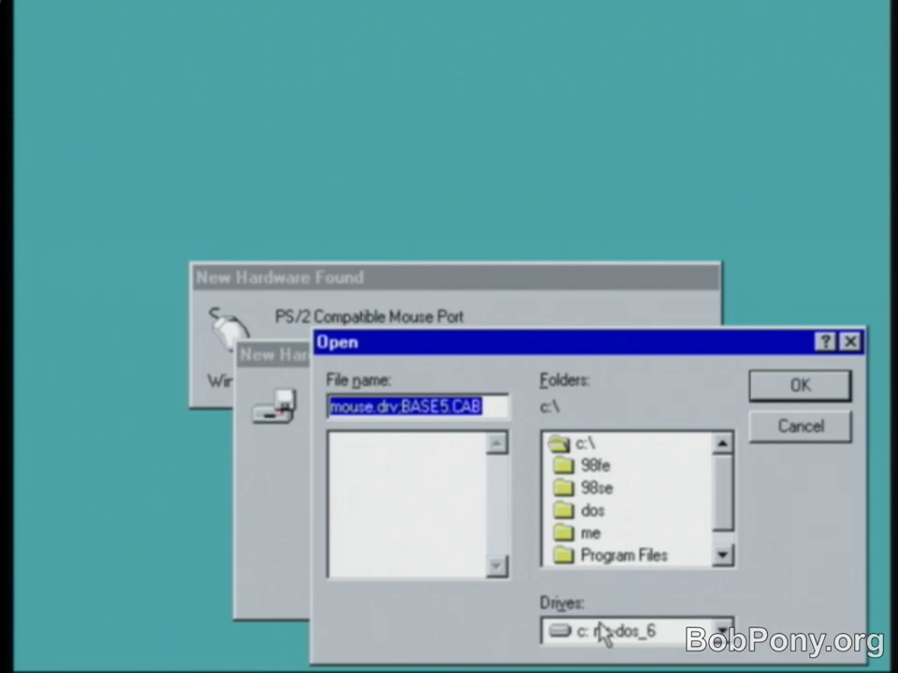
{"action": "left_click", "coordinate": [599, 468]}
{"action": "double_click", "coordinate": [601, 468]}
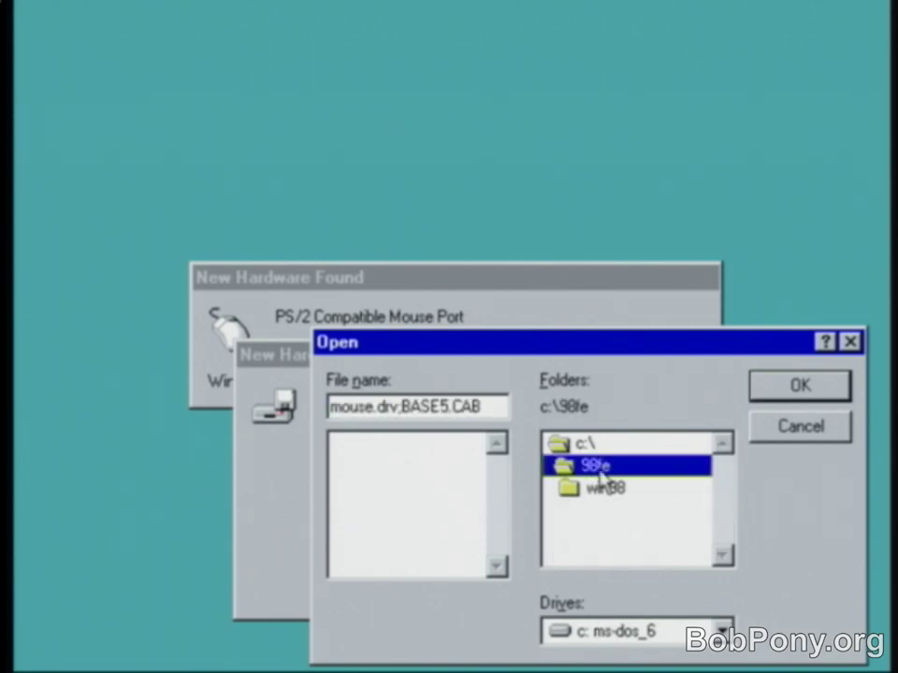
{"action": "double_click", "coordinate": [604, 488]}
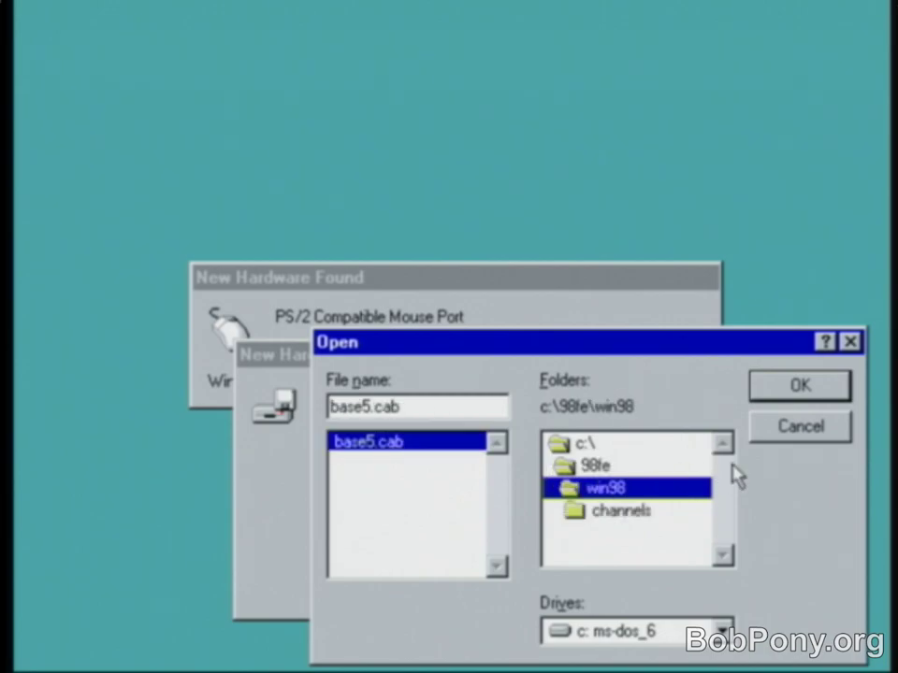
{"action": "left_click", "coordinate": [788, 398]}
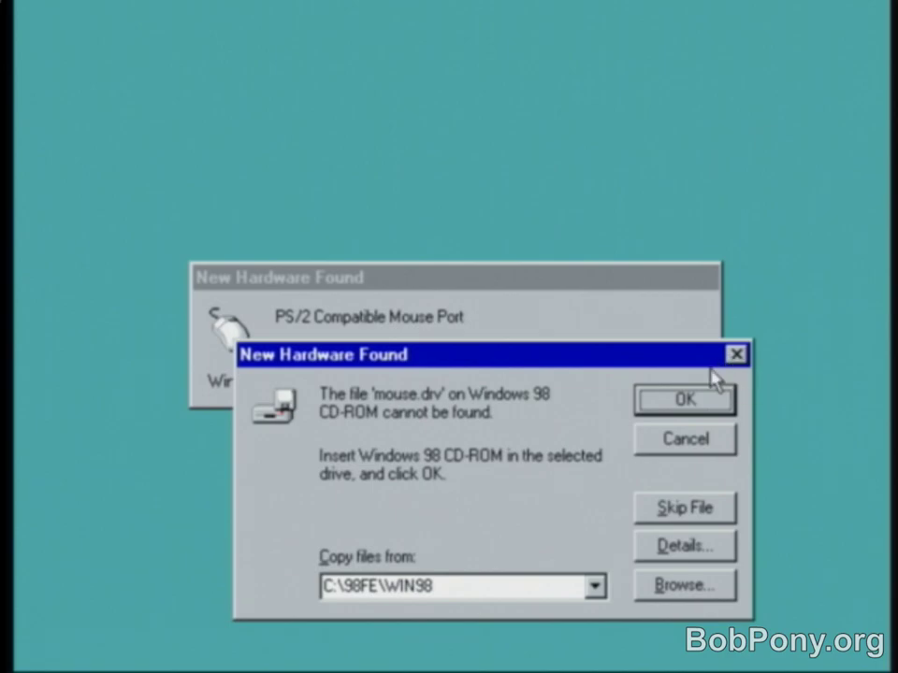
{"action": "left_click", "coordinate": [702, 398]}
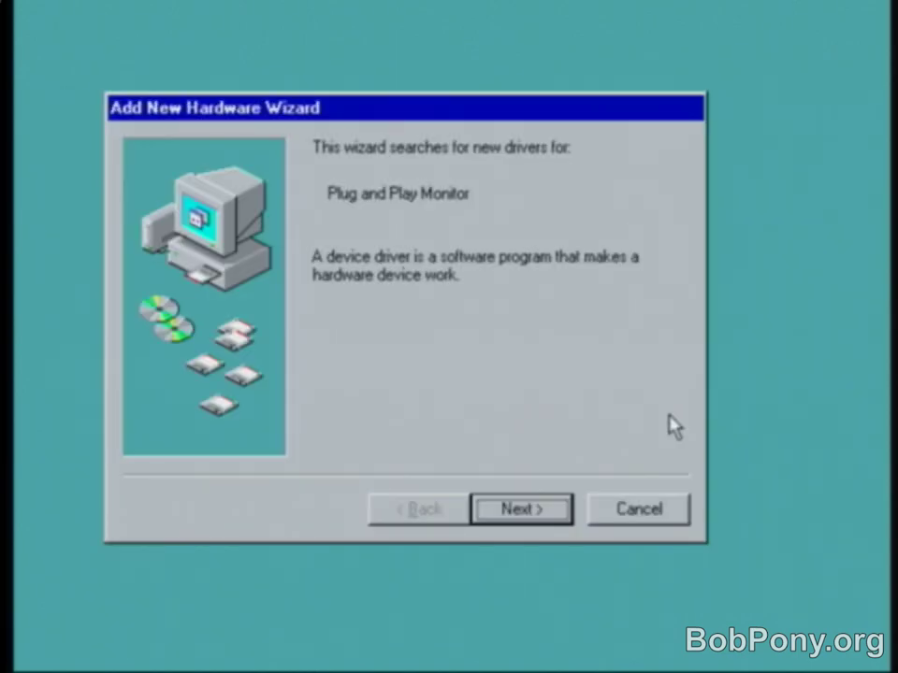
Install the Plug and Play Monitor driver from C:\98FE\WIN98 without searching floppy drives, then skip the Ethernet controller
{"action": "left_click", "coordinate": [531, 517]}
{"action": "left_click", "coordinate": [533, 514]}
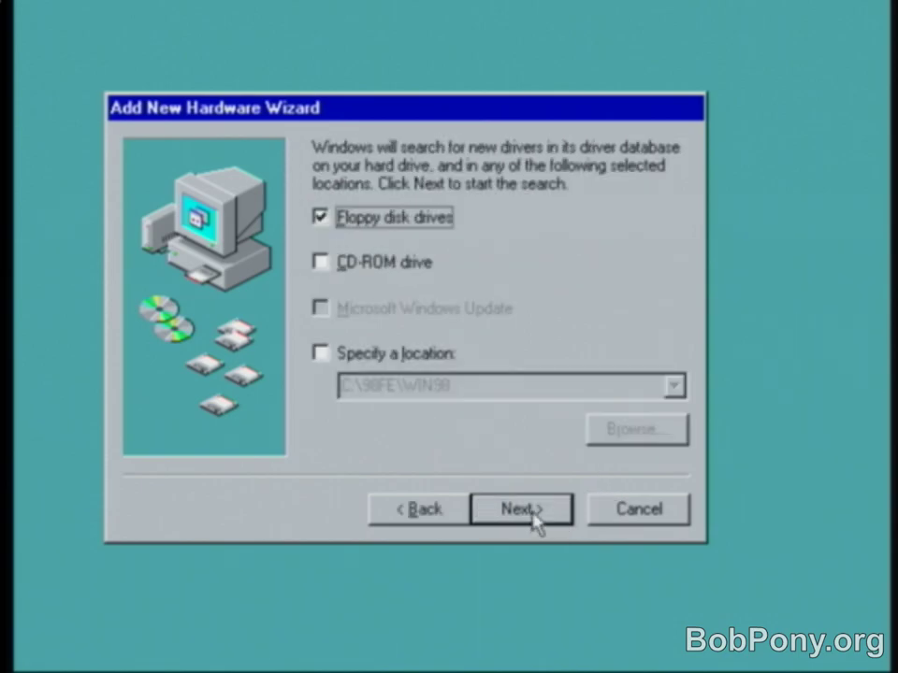
{"action": "left_click", "coordinate": [458, 363]}
{"action": "left_click", "coordinate": [403, 220]}
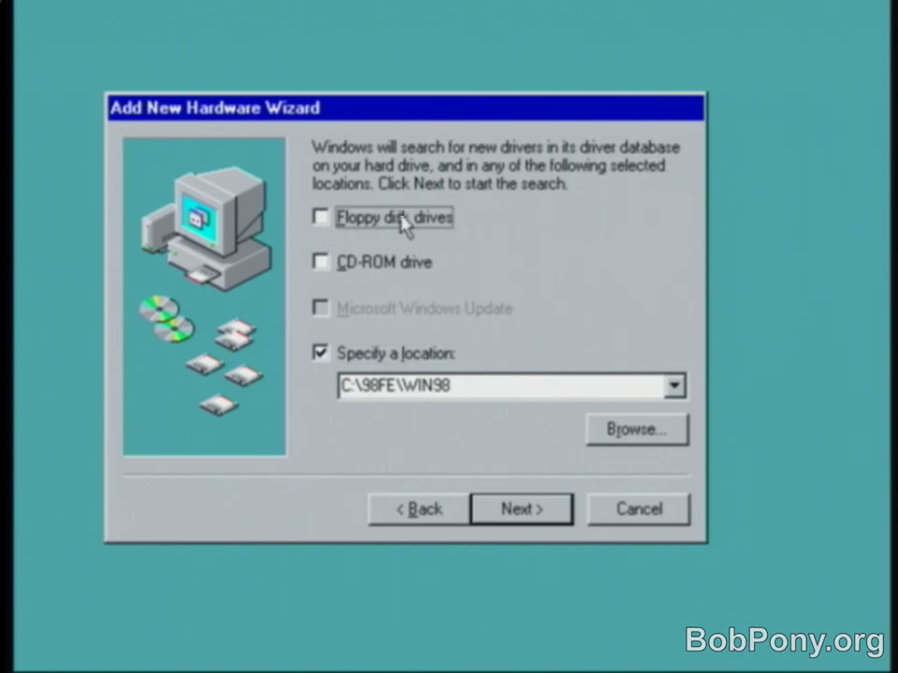
{"action": "left_click", "coordinate": [496, 517]}
{"action": "left_click", "coordinate": [497, 522]}
{"action": "left_click", "coordinate": [496, 521]}
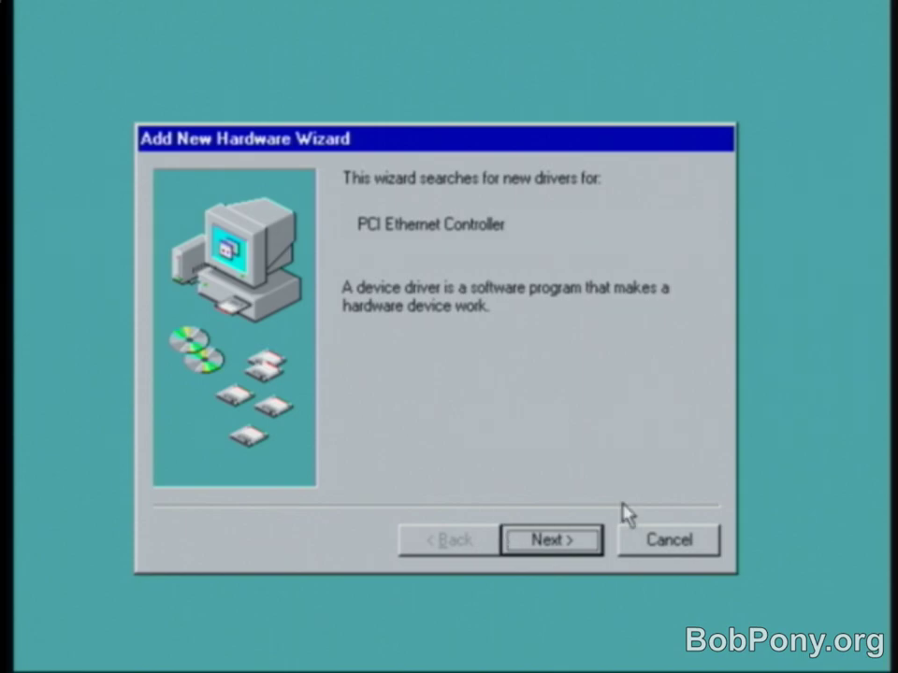
{"action": "left_click", "coordinate": [668, 537]}
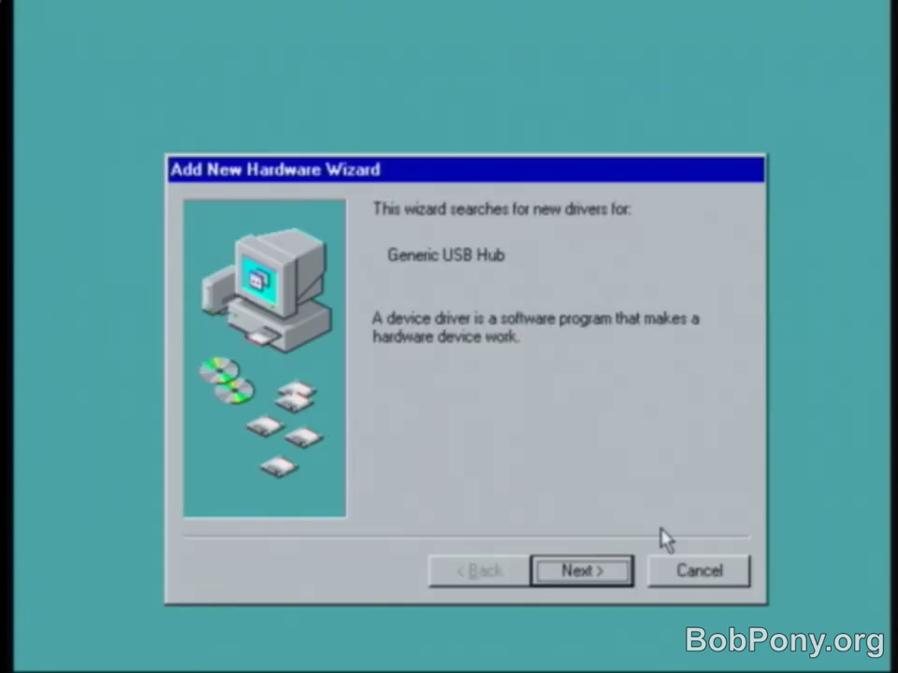
Search for and install the best driver for the Generic USB Hub
{"action": "left_click", "coordinate": [610, 567]}
{"action": "left_click", "coordinate": [610, 568]}
{"action": "left_click", "coordinate": [609, 569]}
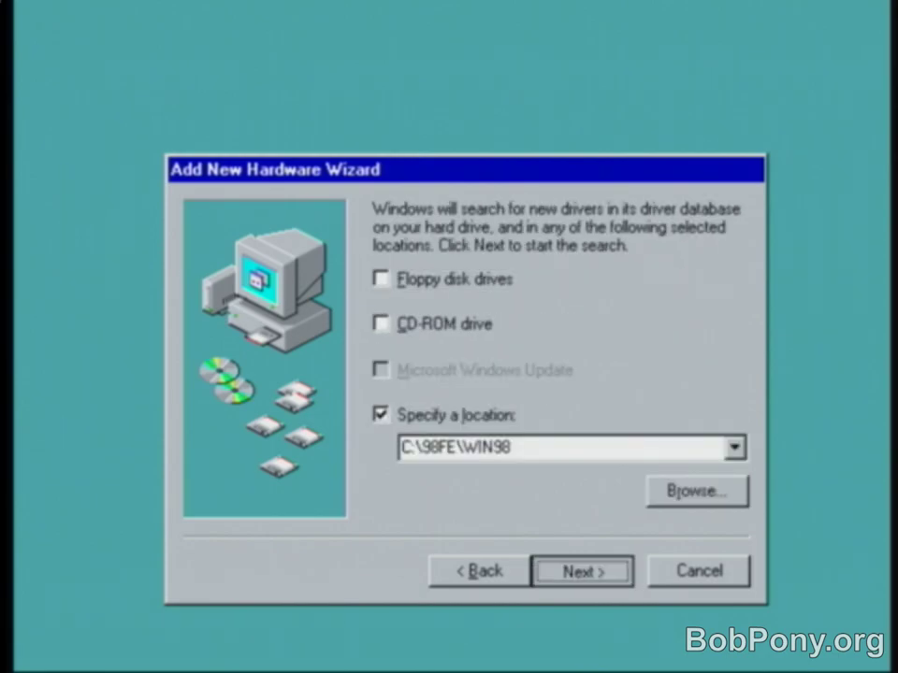
{"action": "left_click", "coordinate": [610, 571]}
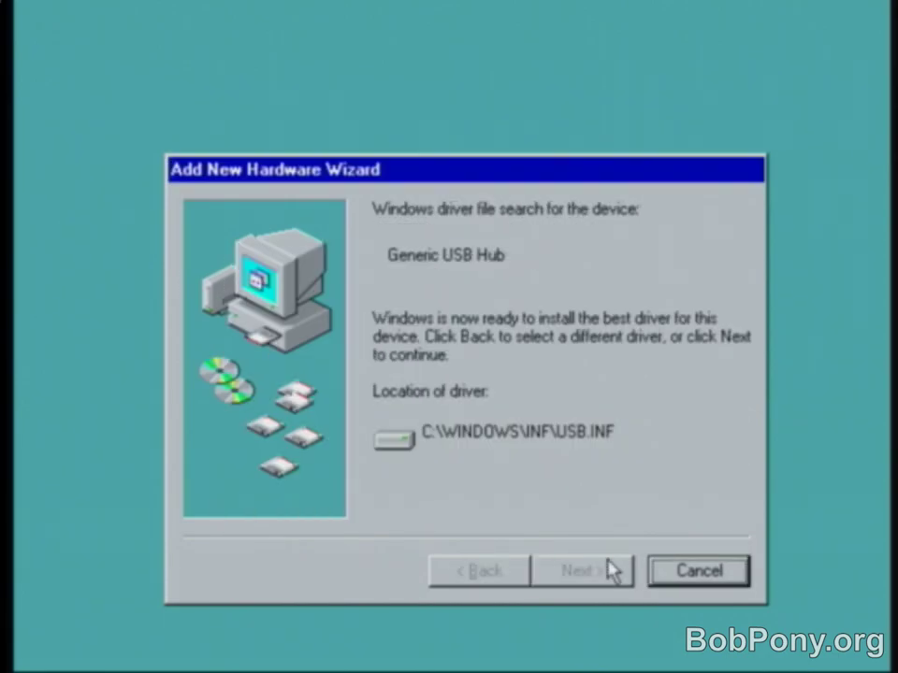
{"action": "left_click", "coordinate": [610, 571]}
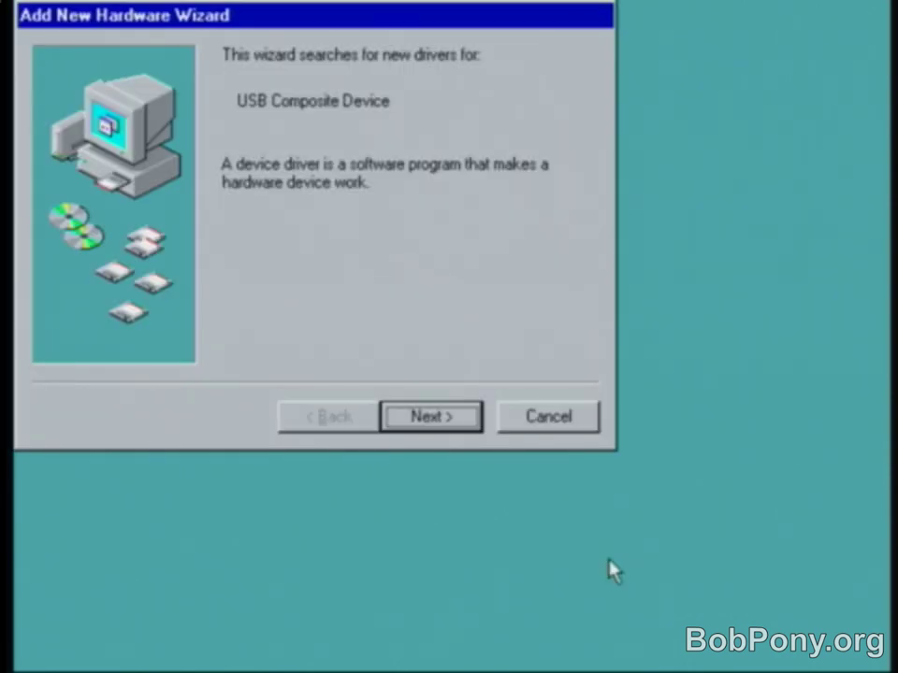
Install the USB.INF driver for the USB Composite Device
{"action": "left_click", "coordinate": [422, 417]}
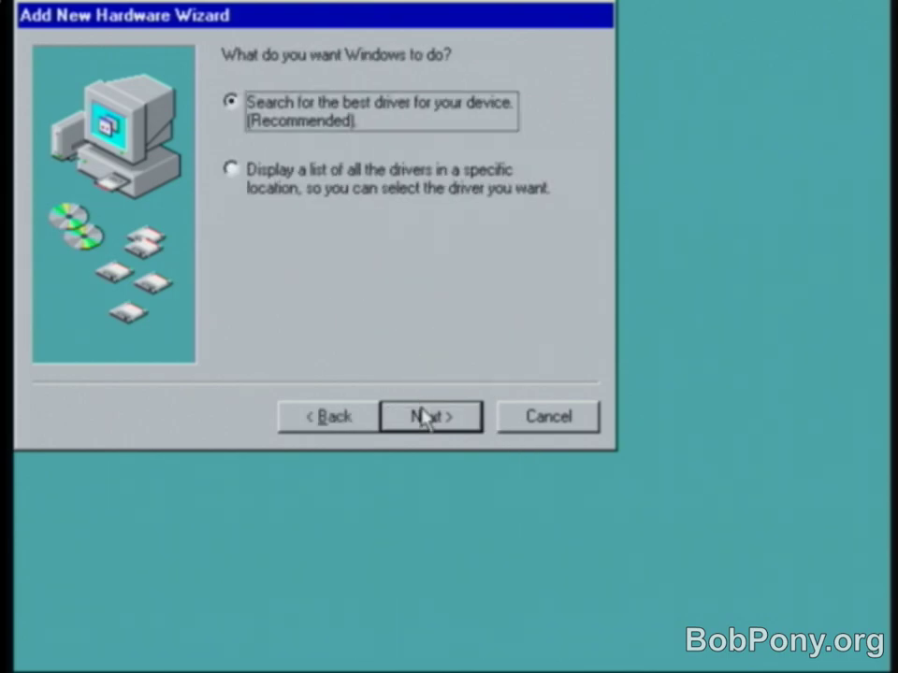
{"action": "left_click", "coordinate": [423, 417]}
{"action": "left_click", "coordinate": [422, 418]}
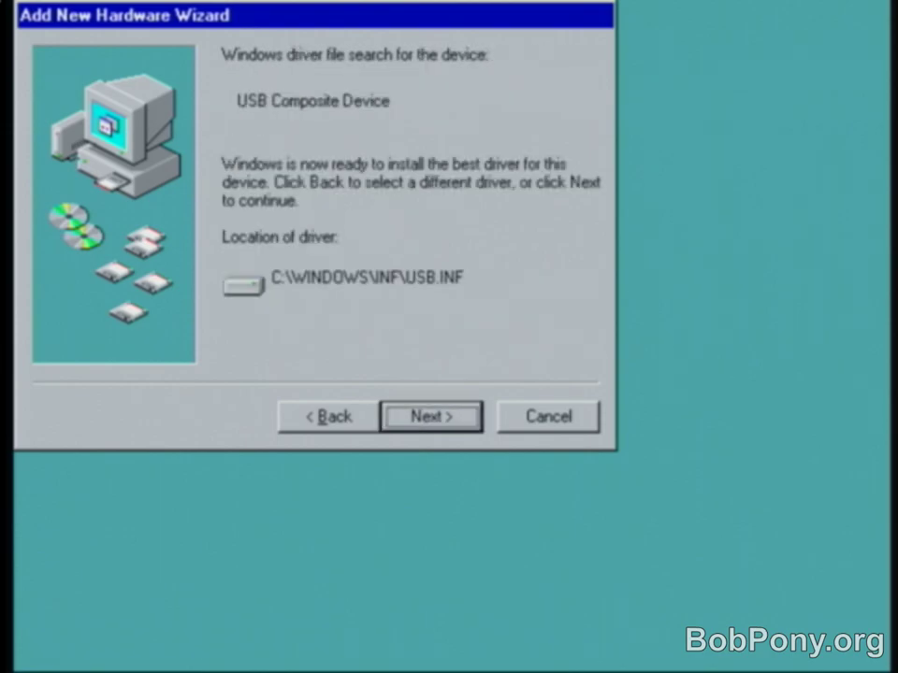
{"action": "left_click", "coordinate": [423, 417]}
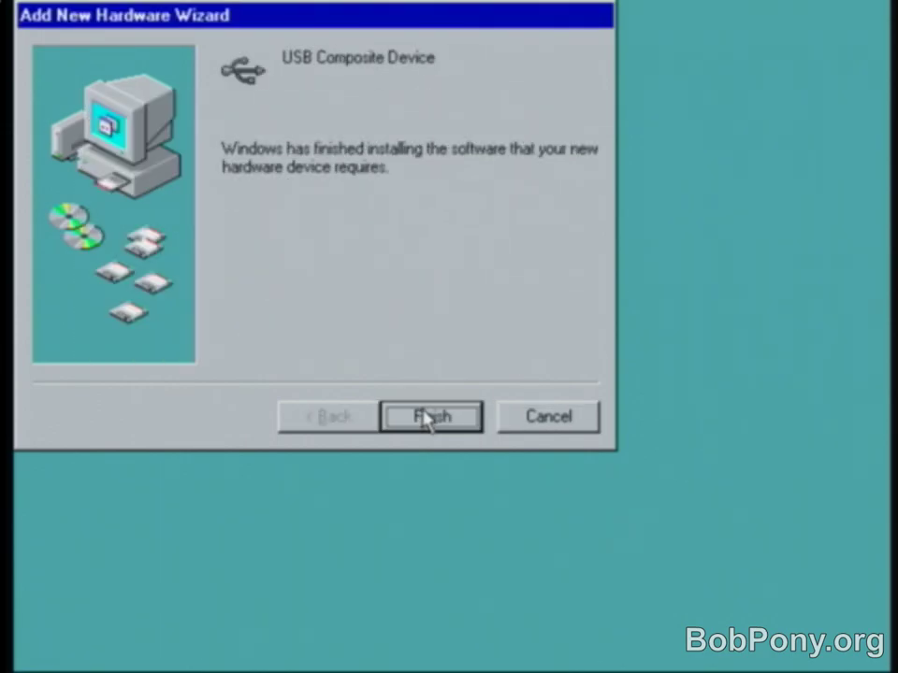
{"action": "left_click", "coordinate": [423, 418]}
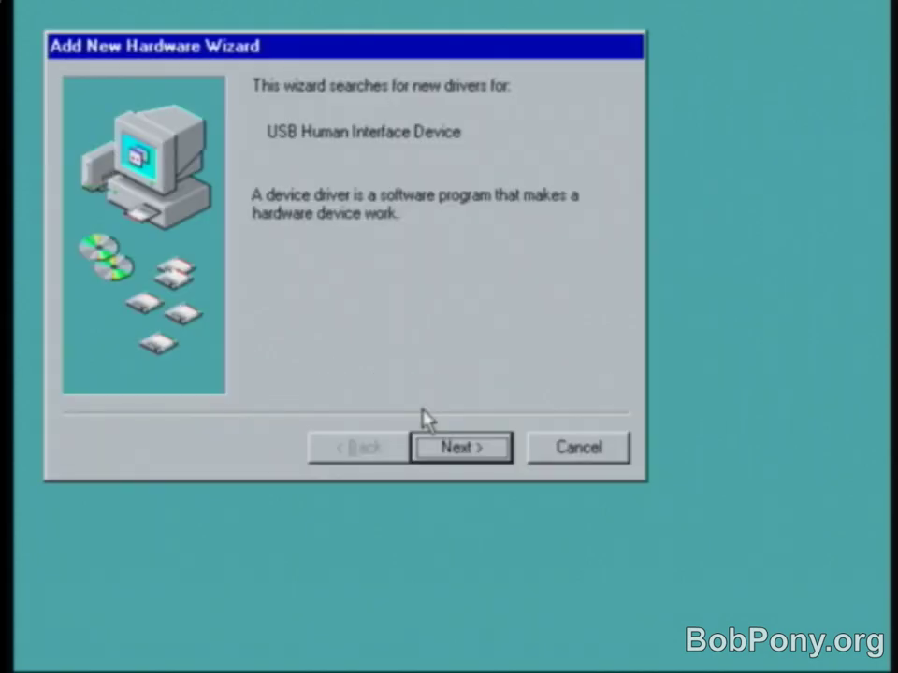
Install the HIDDEV.INF driver for the first USB Human Interface Device
{"action": "left_click", "coordinate": [459, 462]}
{"action": "left_click", "coordinate": [461, 461]}
{"action": "left_click", "coordinate": [461, 462]}
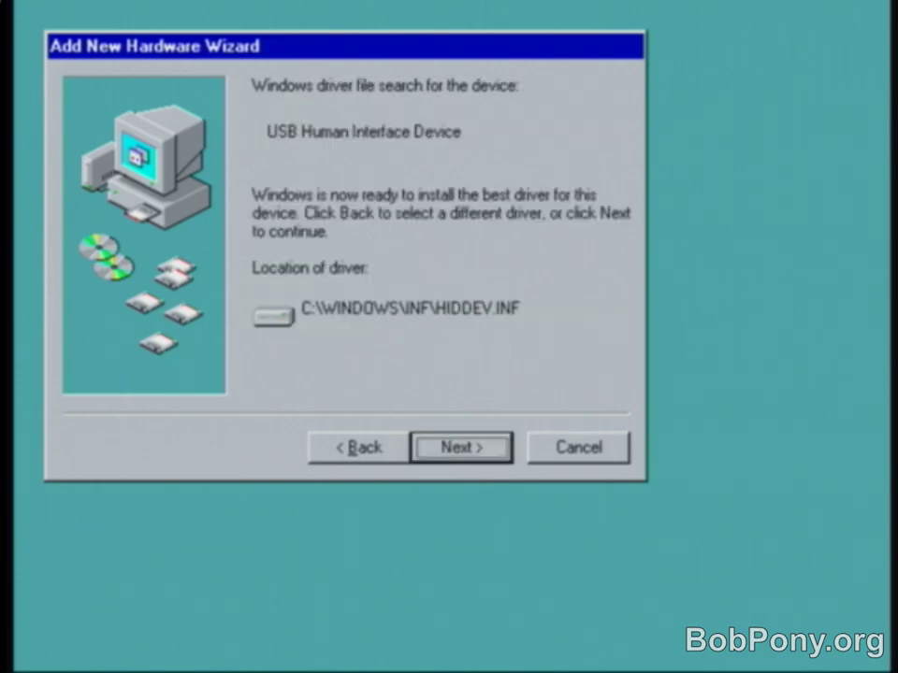
{"action": "left_click", "coordinate": [461, 463]}
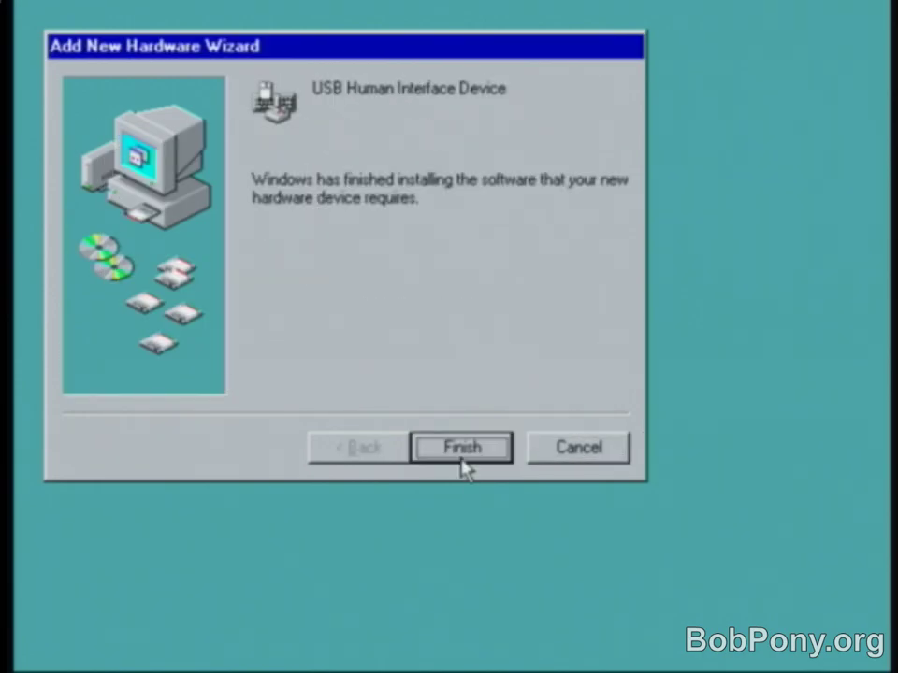
{"action": "left_click", "coordinate": [462, 449]}
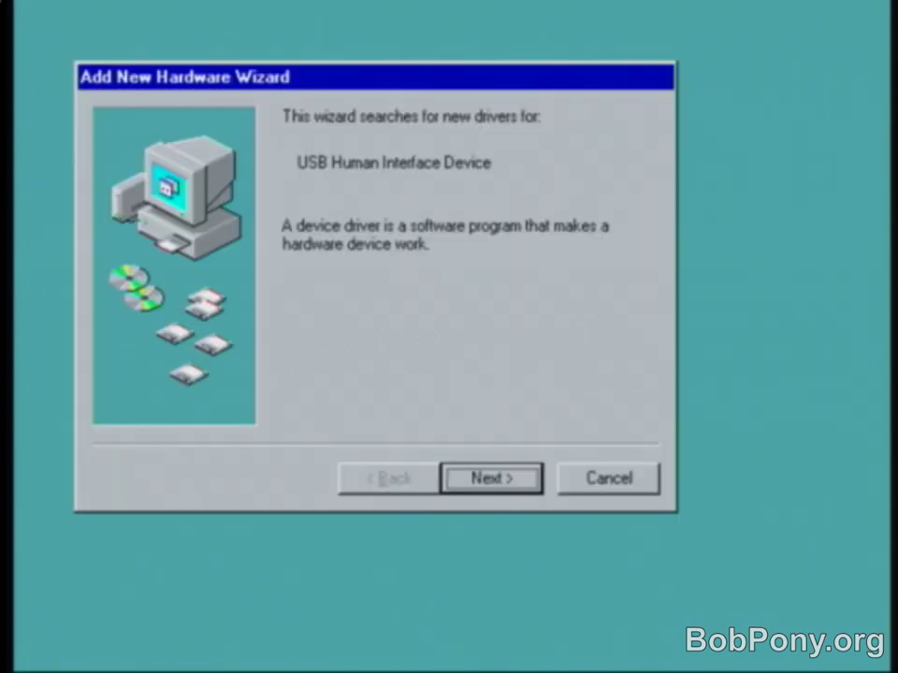
Install the HIDDEV.INF driver for the second HID device
{"action": "left_click", "coordinate": [496, 489]}
{"action": "left_click", "coordinate": [500, 483]}
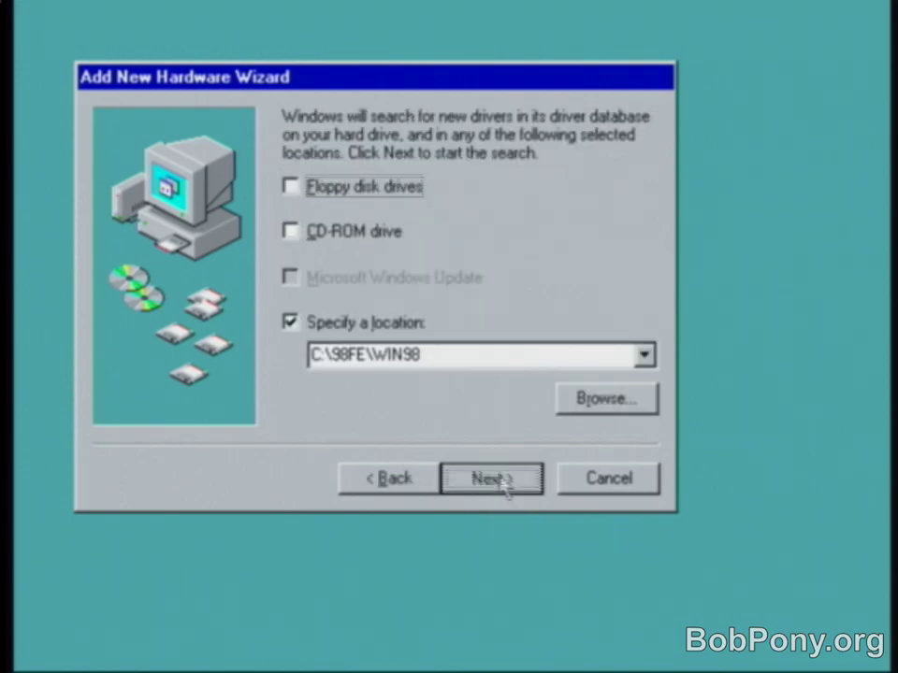
{"action": "left_click", "coordinate": [503, 480]}
{"action": "left_click", "coordinate": [502, 481]}
{"action": "left_click", "coordinate": [503, 482]}
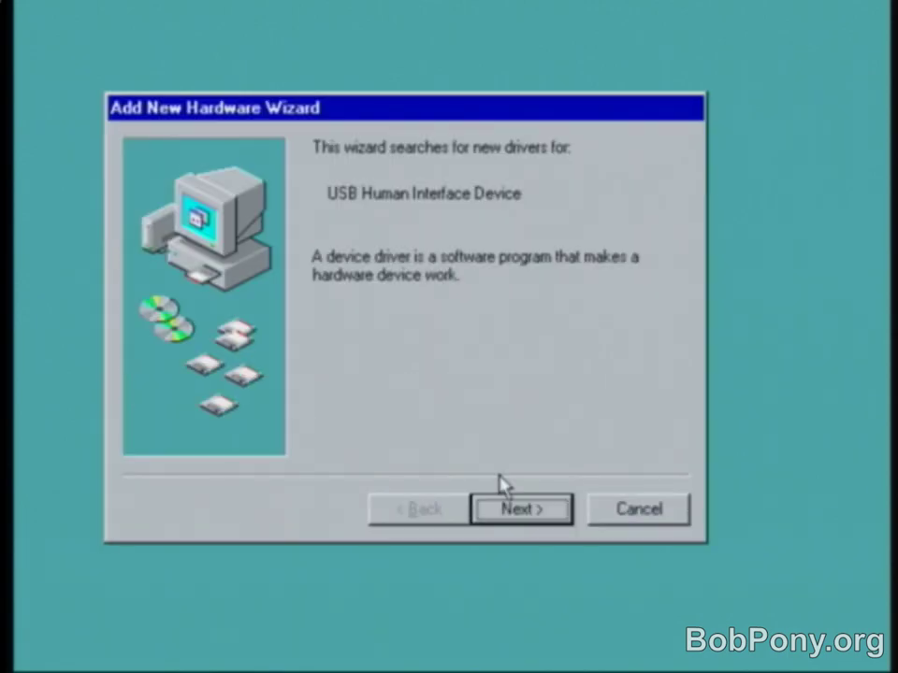
Install the HIDDEV.INF driver for the last remaining HID device
{"action": "left_click", "coordinate": [497, 516]}
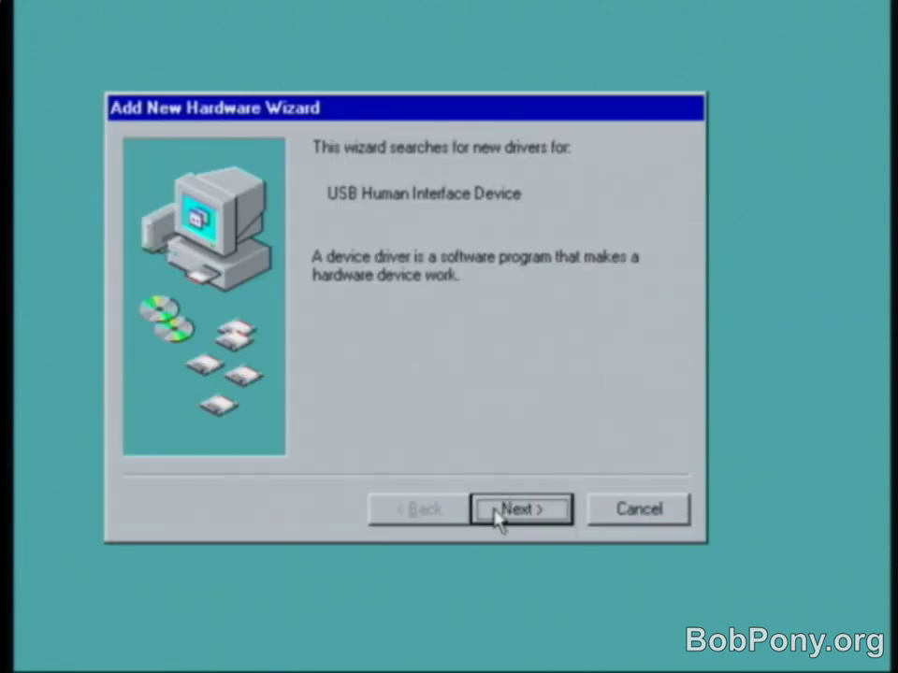
{"action": "left_click", "coordinate": [498, 519]}
{"action": "left_click", "coordinate": [498, 518]}
{"action": "left_click", "coordinate": [497, 518]}
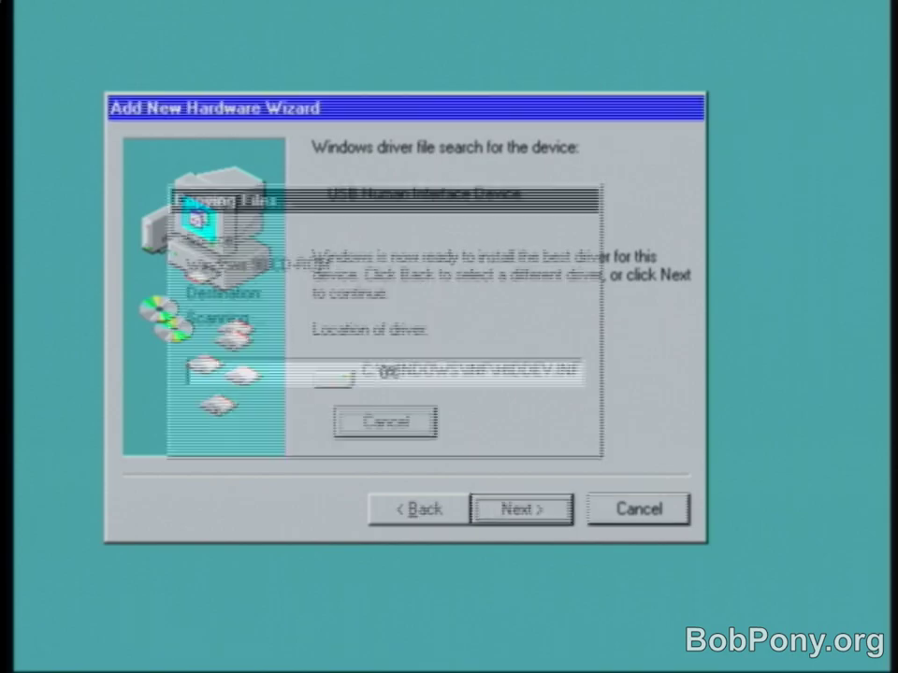
{"action": "key", "text": "Return"}
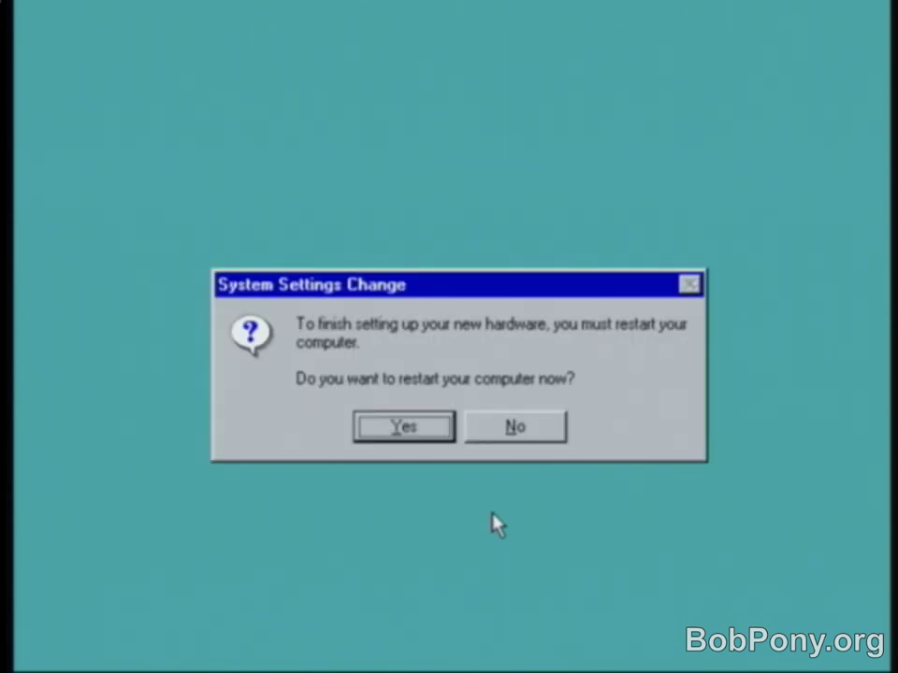
Accept the System Settings Change prompt to restart the computer now
{"action": "left_click", "coordinate": [384, 426]}
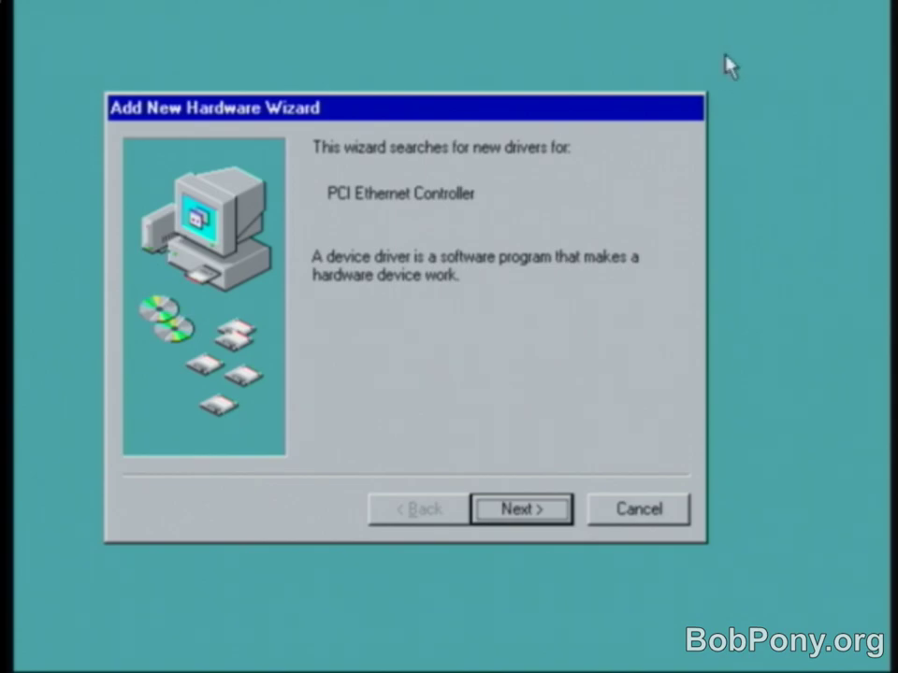
Cancel the Add New Hardware Wizard for the PCI Ethernet Controller
{"action": "left_click", "coordinate": [673, 516]}
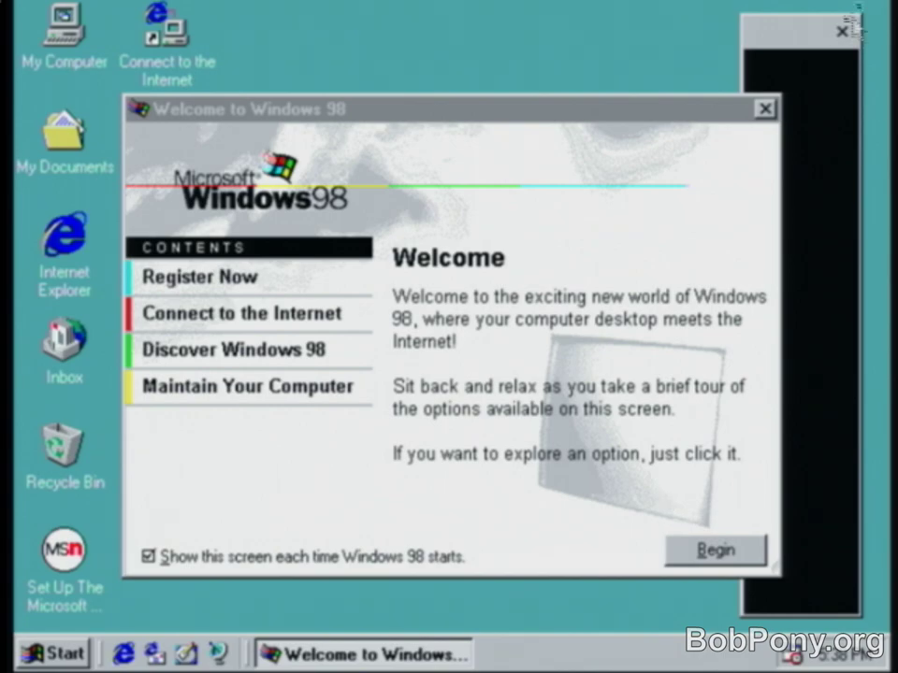
Close the Welcome to Windows 98 window
{"action": "left_click", "coordinate": [764, 110]}
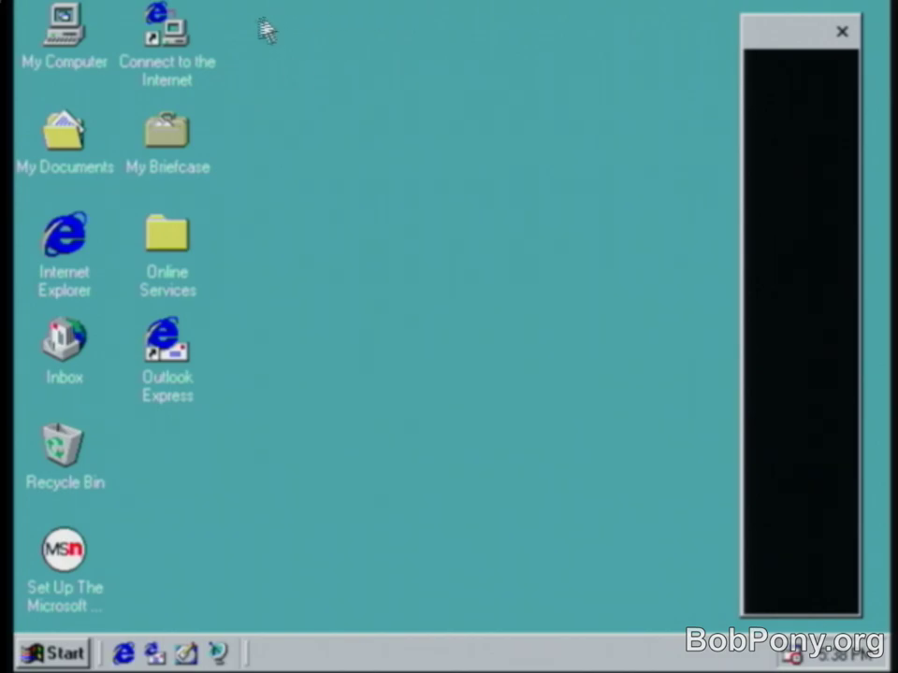
Open My Computer maximized, browse to C:\98se, and launch Setup from there
{"action": "double_click", "coordinate": [64, 39]}
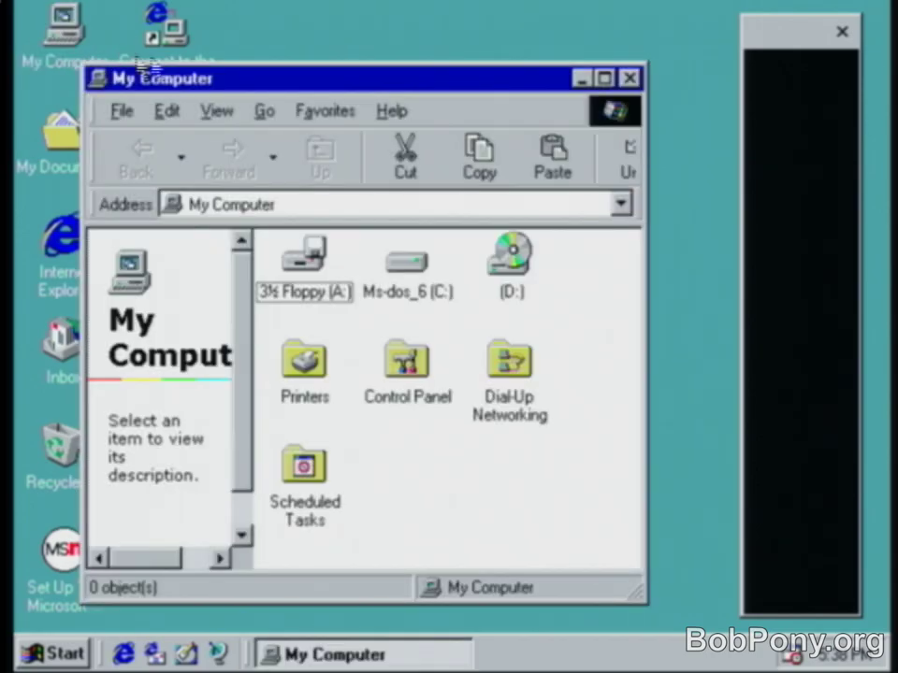
{"action": "double_click", "coordinate": [167, 84]}
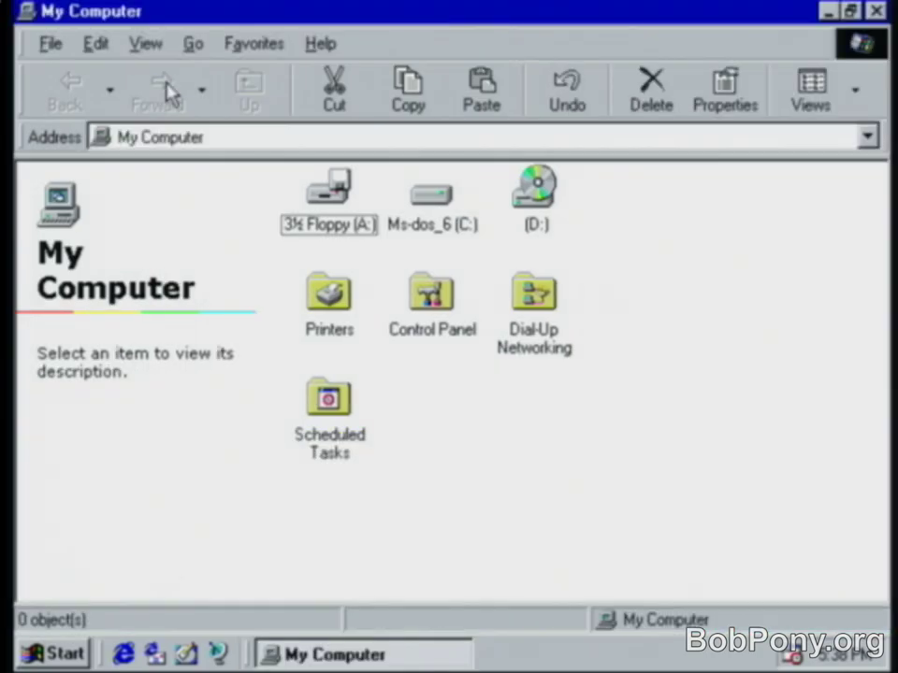
{"action": "double_click", "coordinate": [414, 208]}
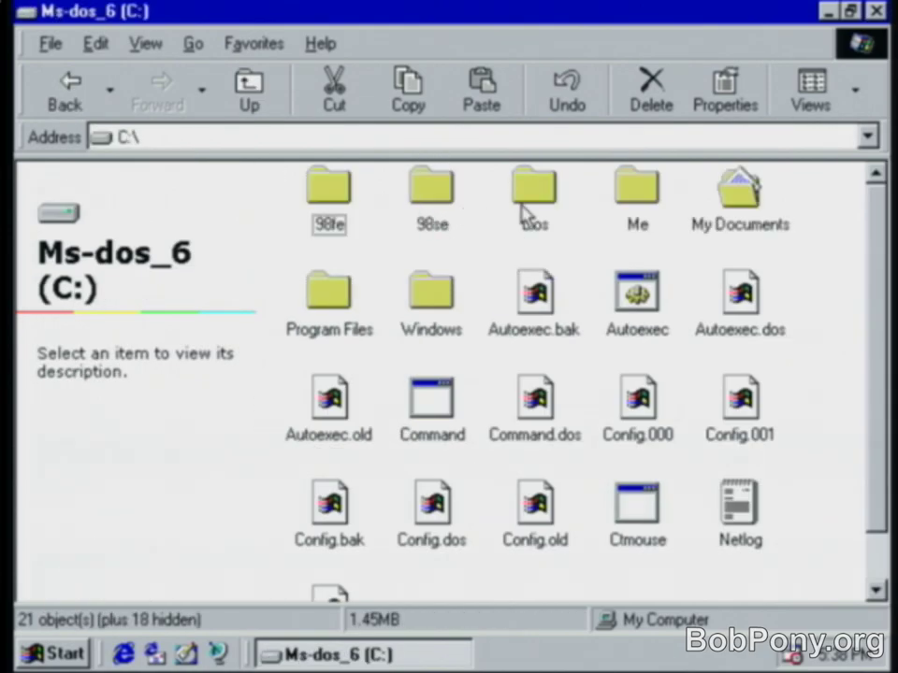
{"action": "double_click", "coordinate": [435, 201]}
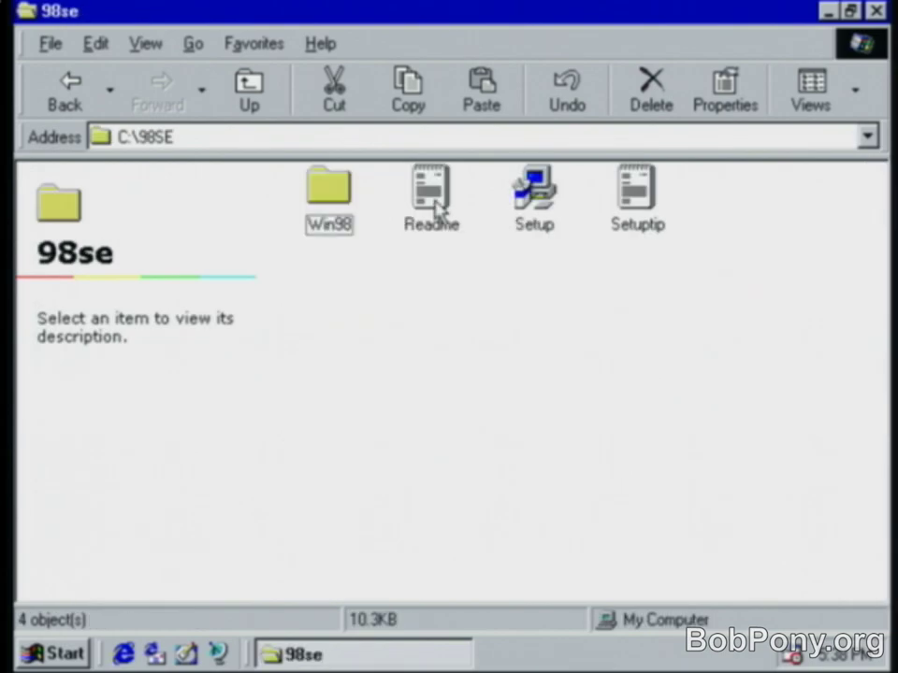
{"action": "double_click", "coordinate": [537, 221]}
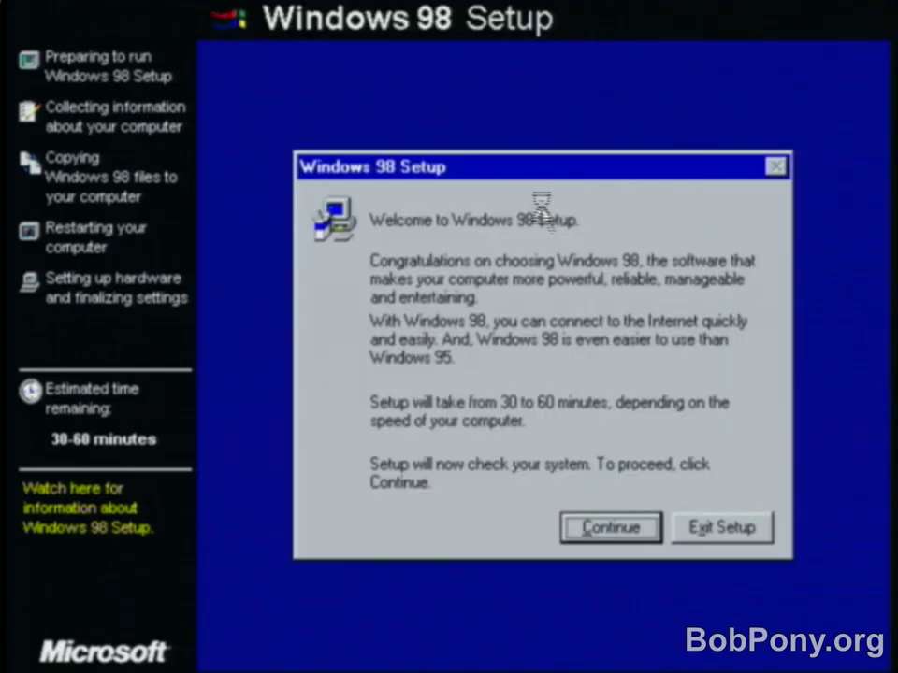
Continue past the Setup welcome screen so Setup checks the system
{"action": "key", "text": "Return"}
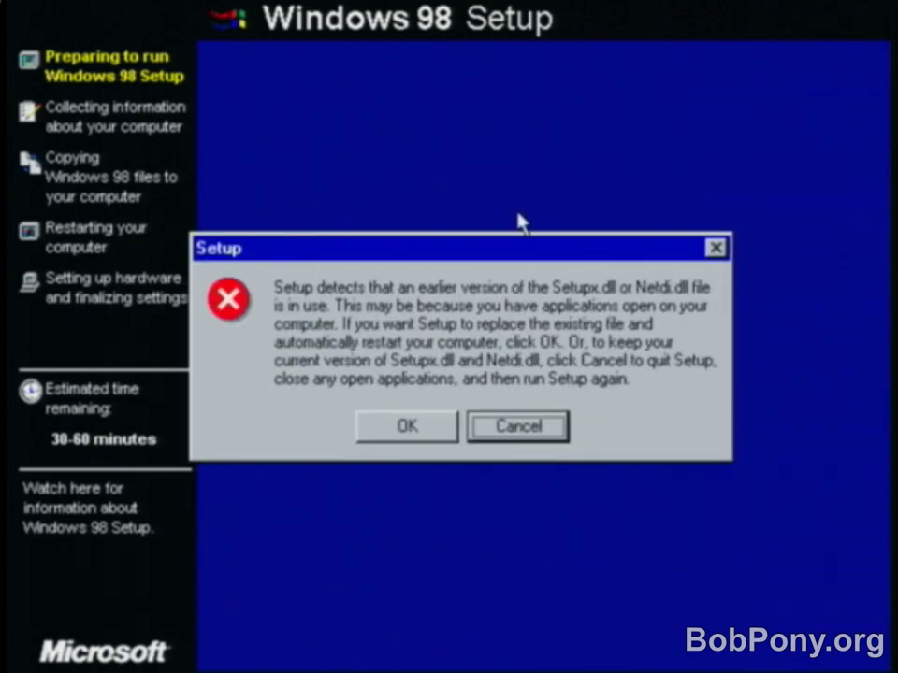
Replace the in-use files and restart, then skip the new hardware search and resume Setup
{"action": "key", "text": "Tab"}
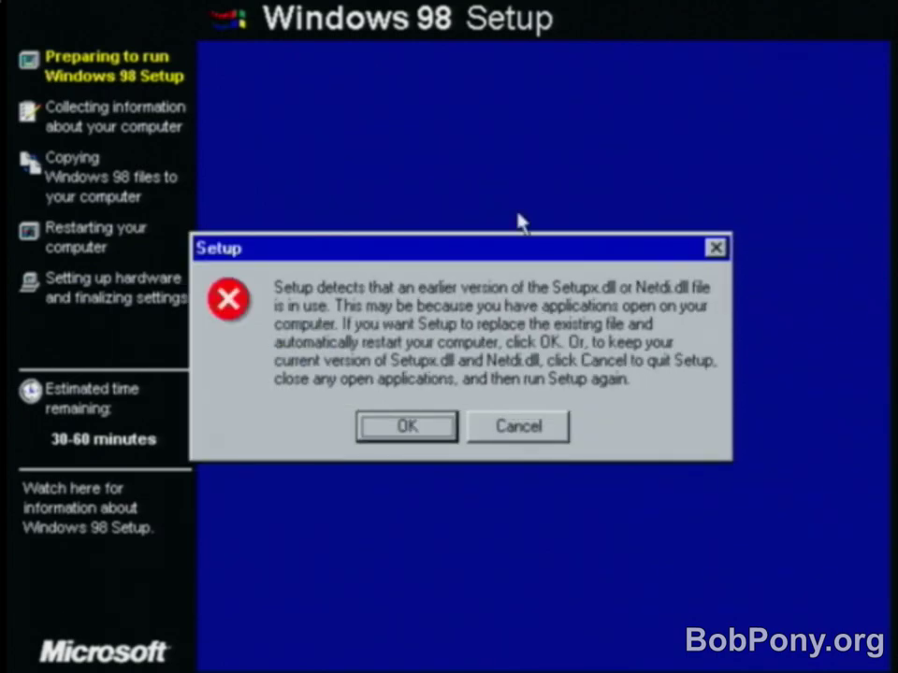
{"action": "key", "text": "Return"}
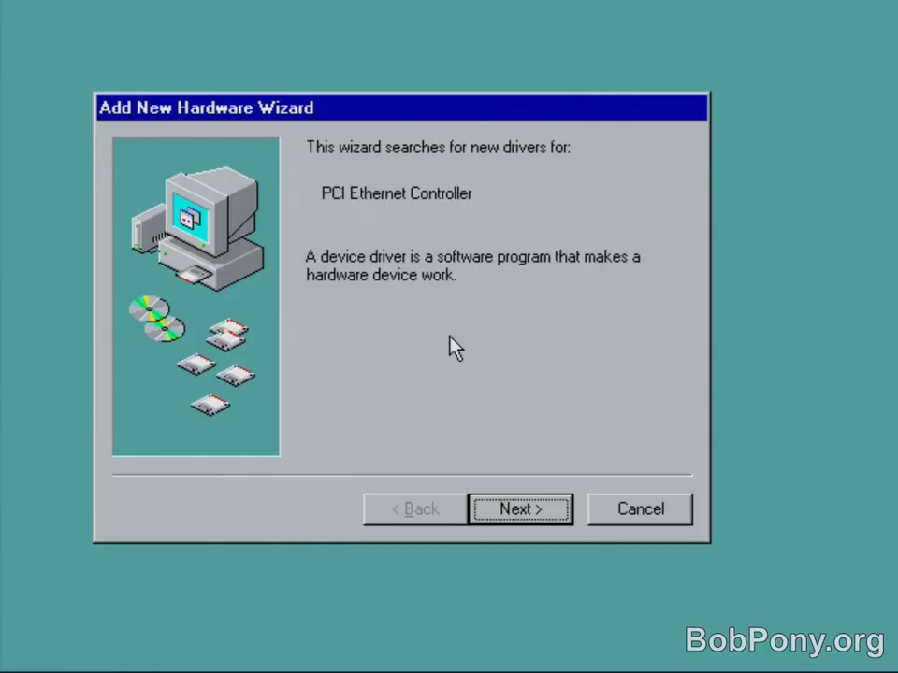
{"action": "left_click", "coordinate": [675, 514]}
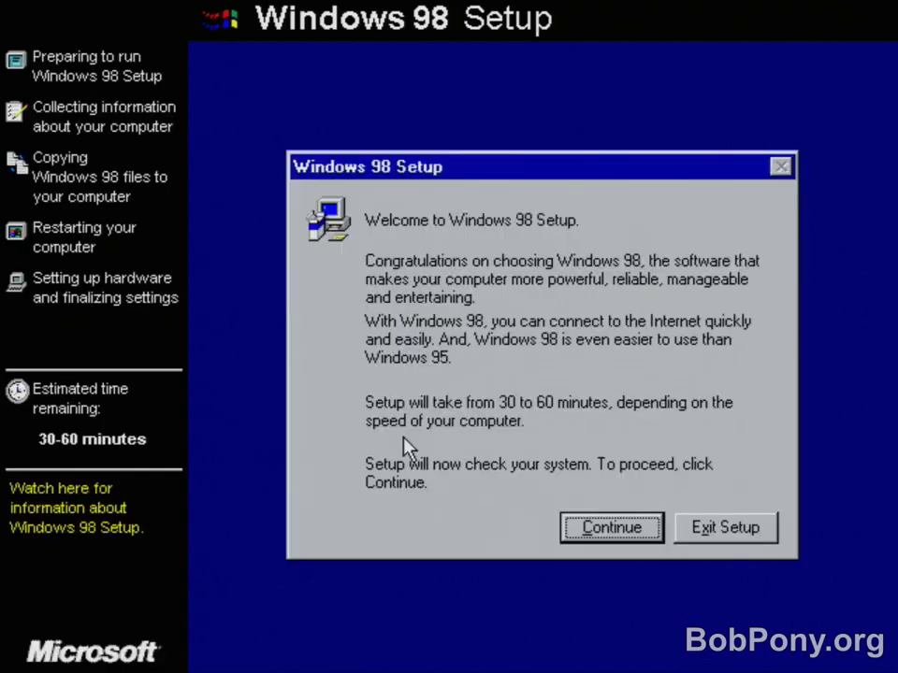
{"action": "left_click", "coordinate": [612, 528]}
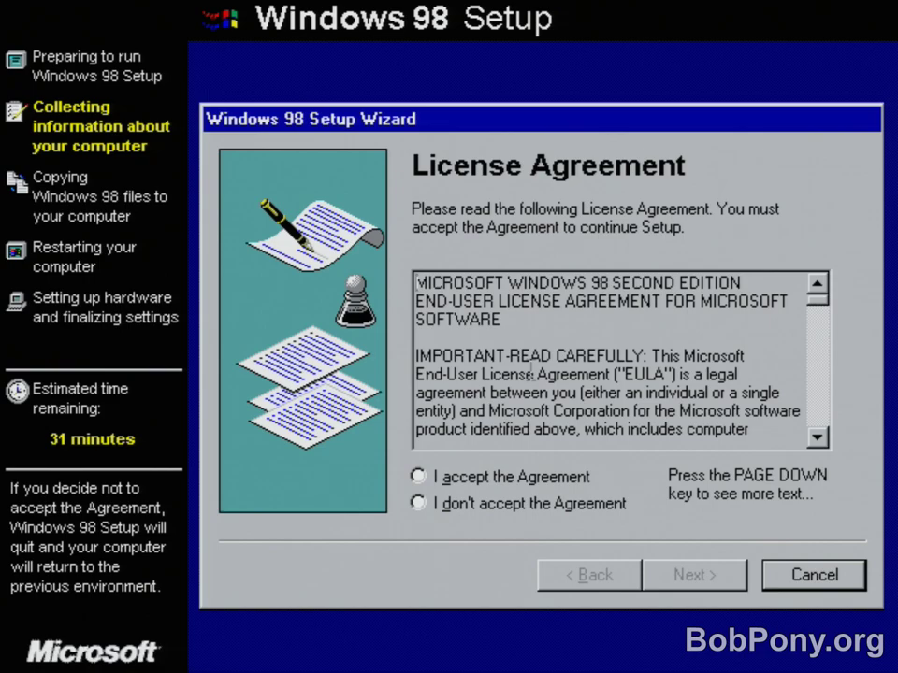
Accept the Windows 98 Second Edition license agreement and move on to the product key page
{"action": "left_click", "coordinate": [524, 477]}
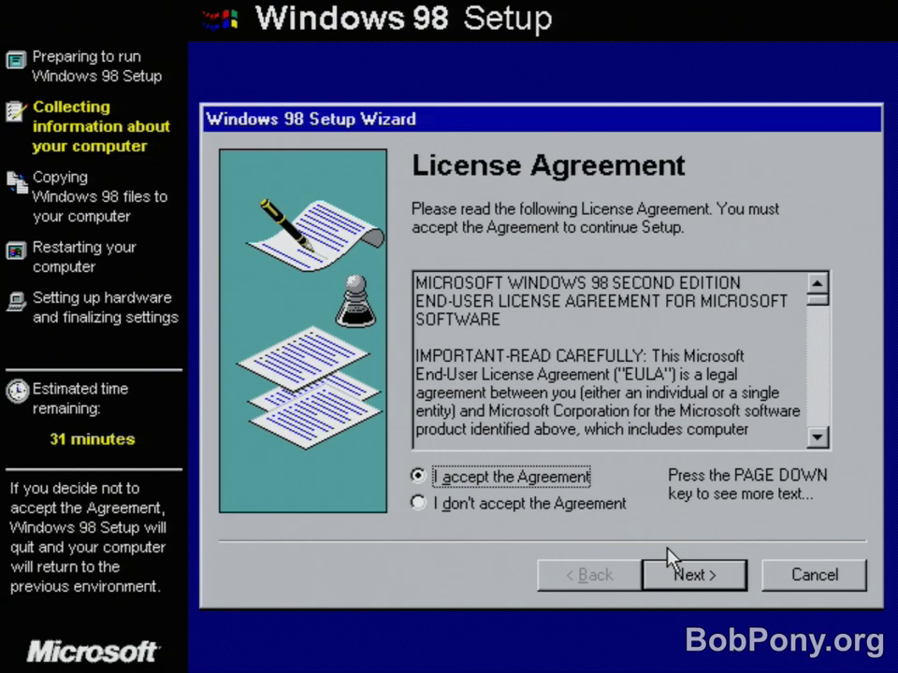
{"action": "left_click", "coordinate": [680, 575]}
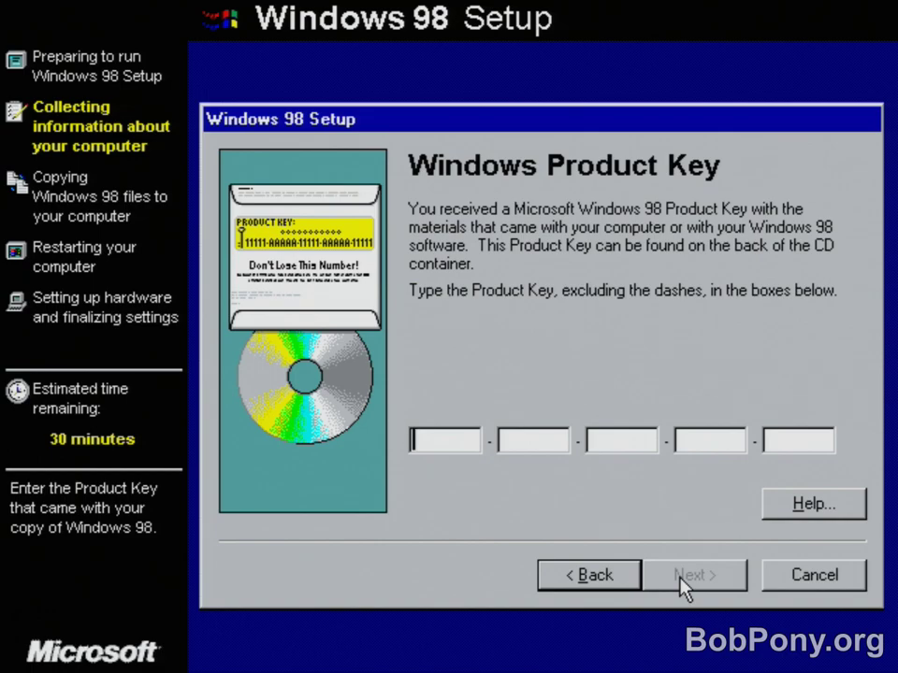
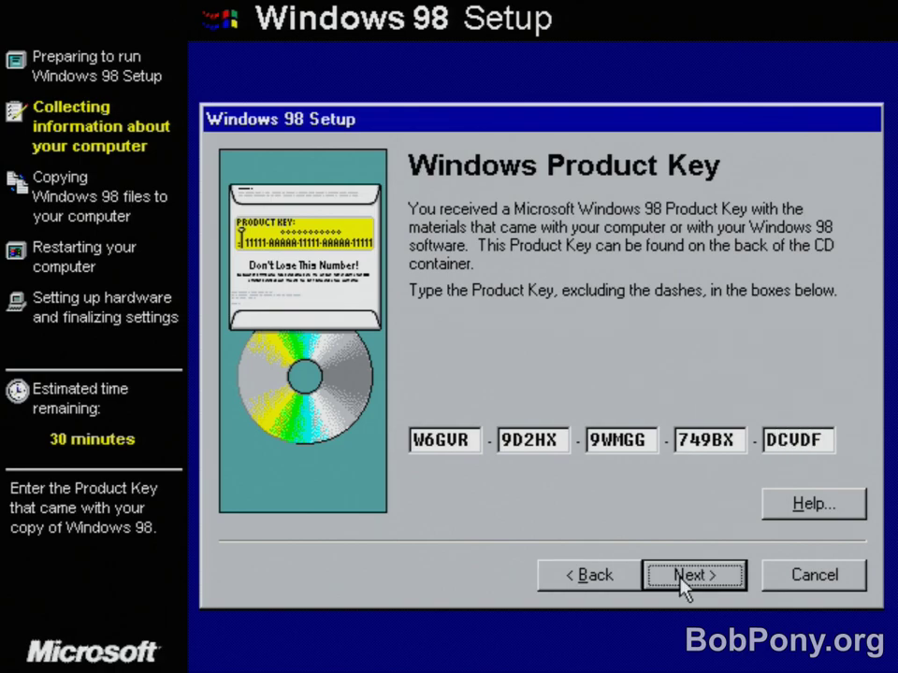
Enter the 25-character Windows product key and submit it
{"action": "left_click", "coordinate": [679, 576]}
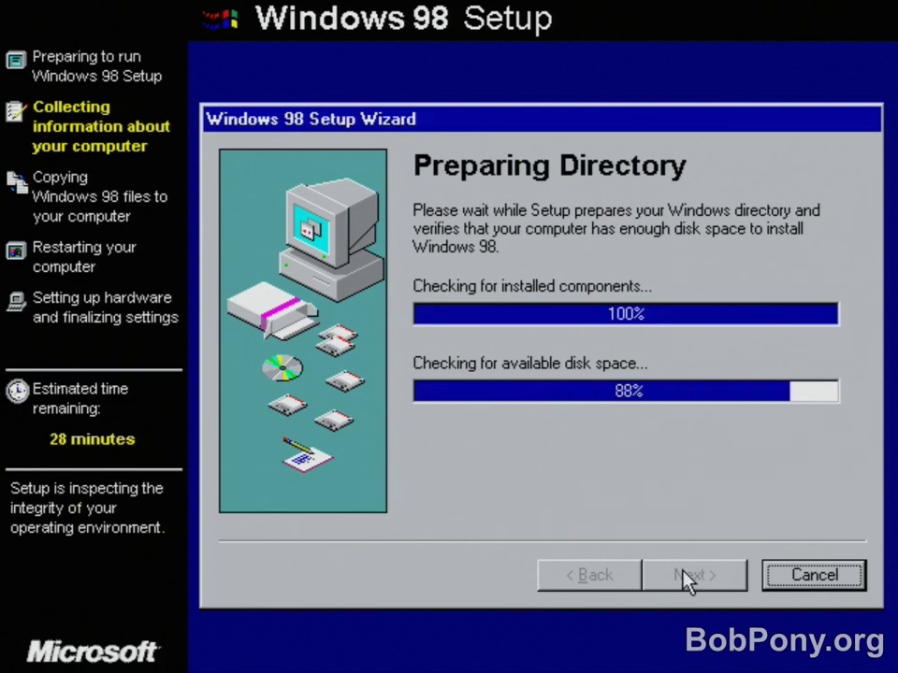
Decline saving system files, keep United States as the location, and skip the startup disk
{"action": "key", "text": "Down"}
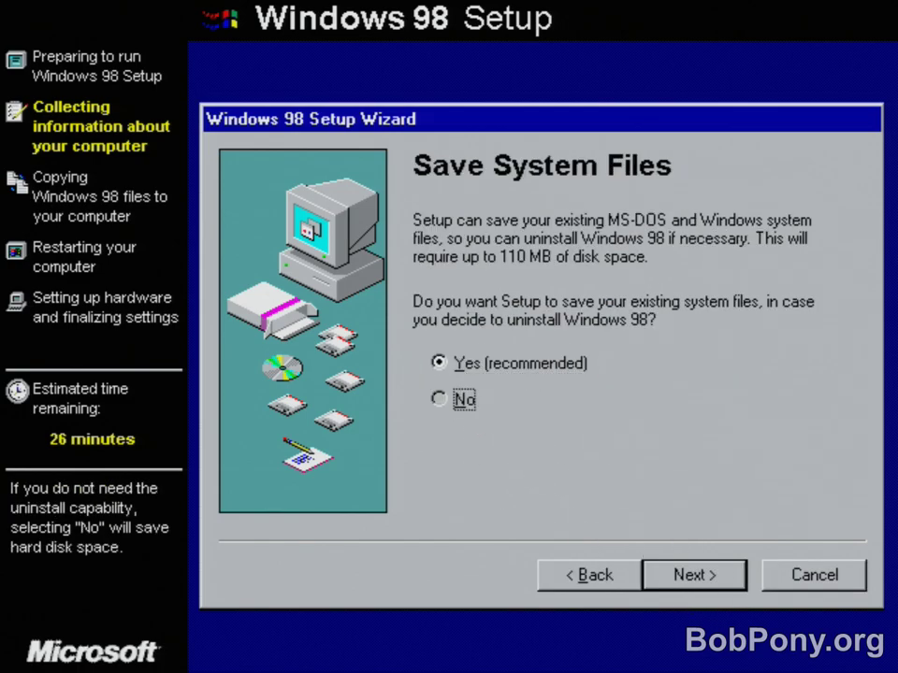
{"action": "left_click", "coordinate": [710, 592]}
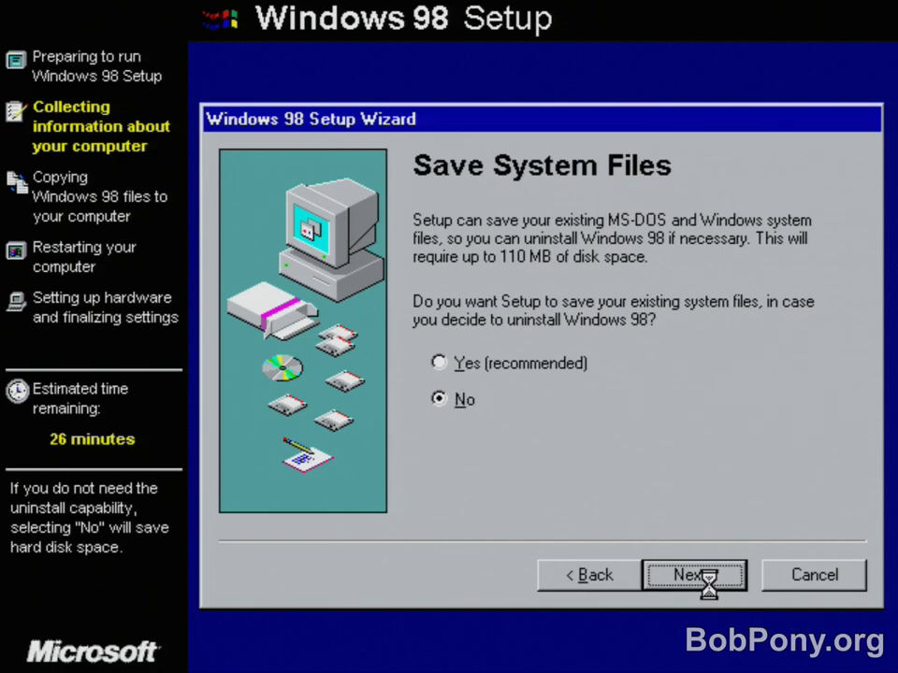
{"action": "left_click", "coordinate": [710, 592]}
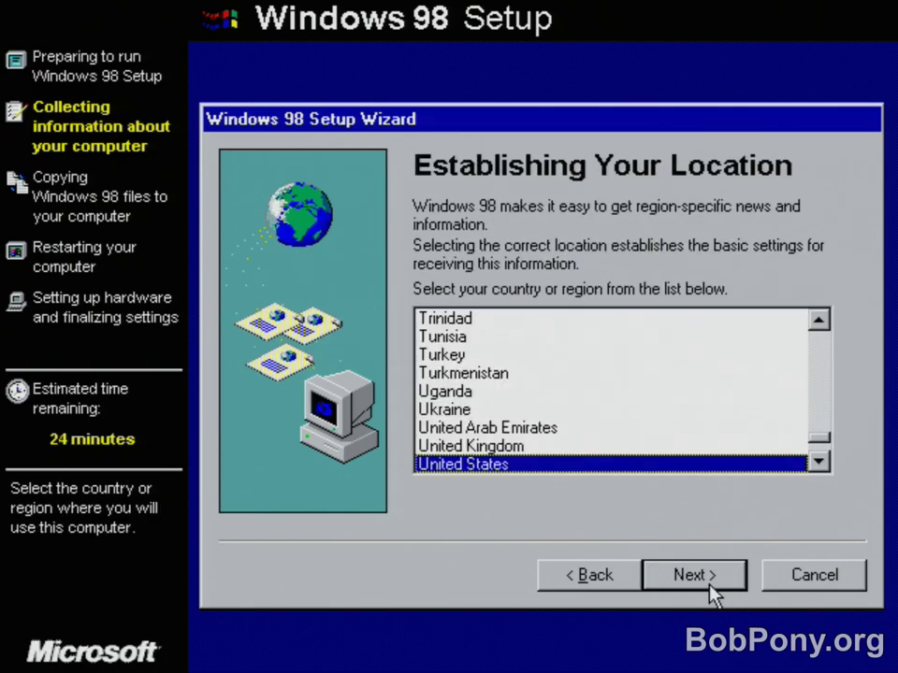
{"action": "left_click", "coordinate": [711, 592]}
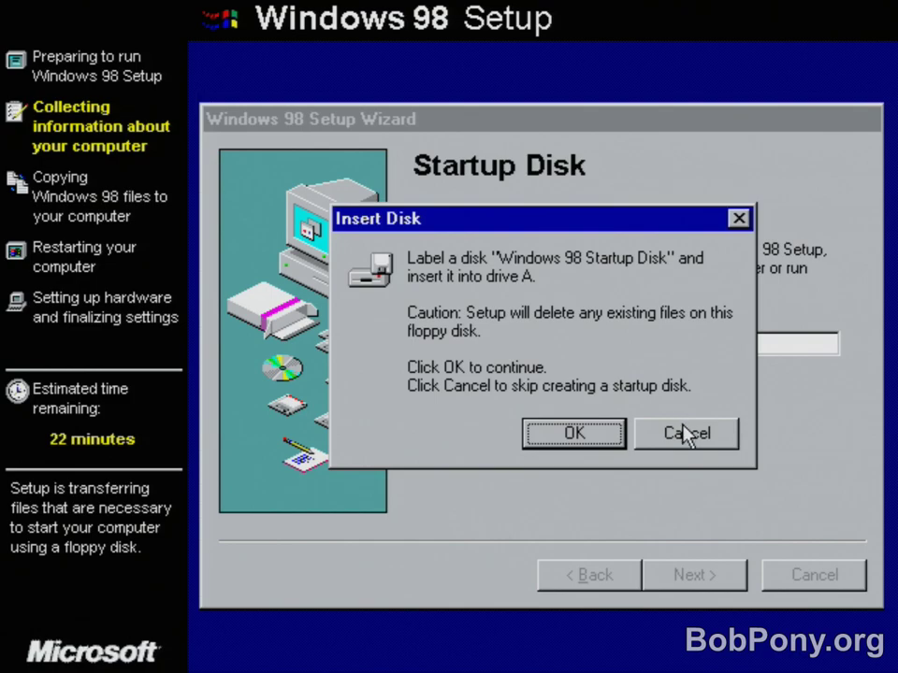
{"action": "left_click", "coordinate": [683, 430]}
Start copying the Windows 98 files and let the copy run to completion
{"action": "left_click", "coordinate": [738, 585]}
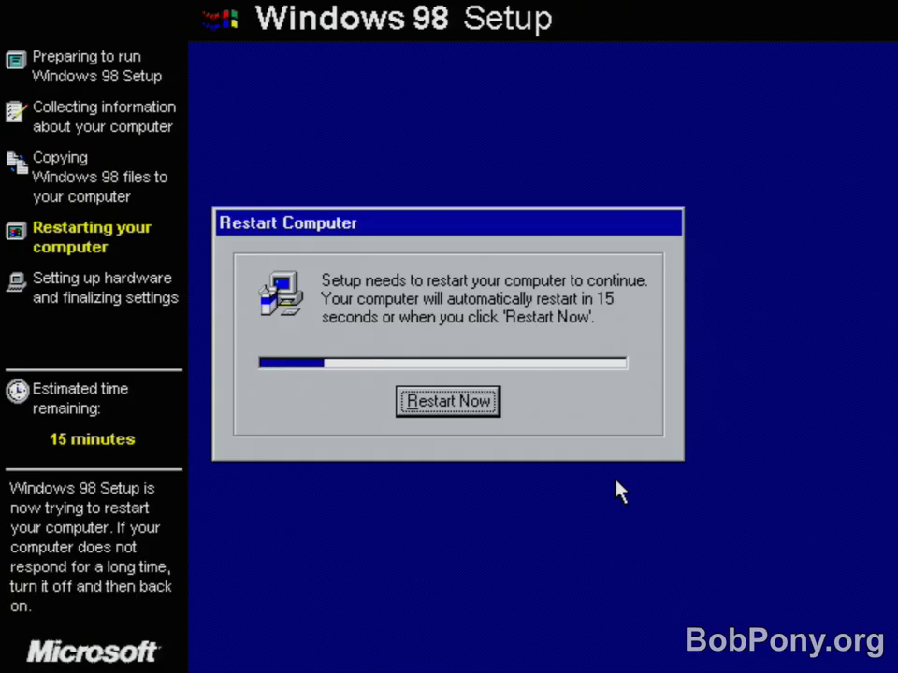
Restart the computer now instead of waiting out the 15-second countdown
{"action": "key", "text": "Return"}
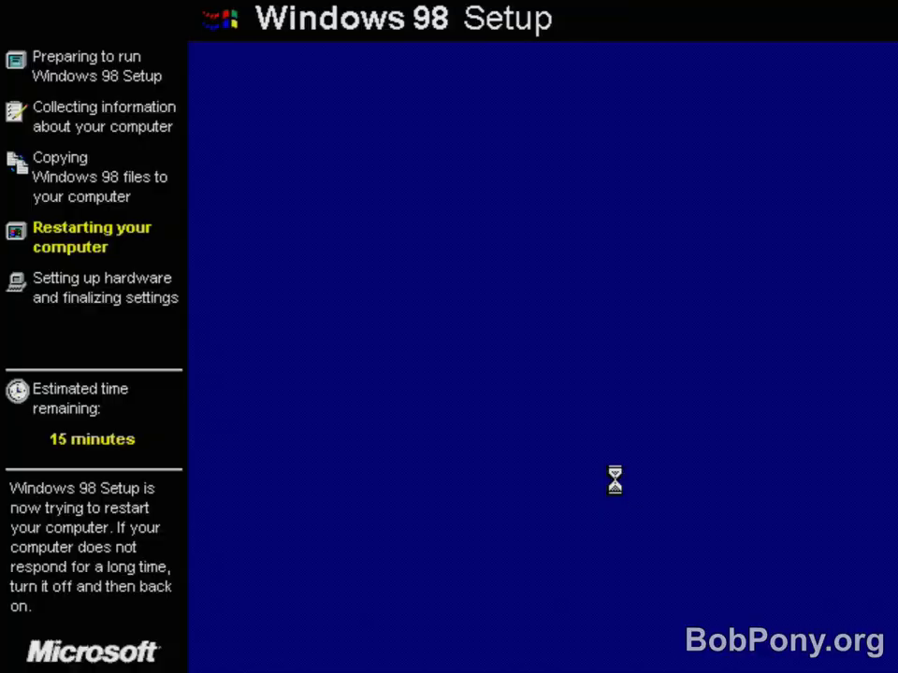
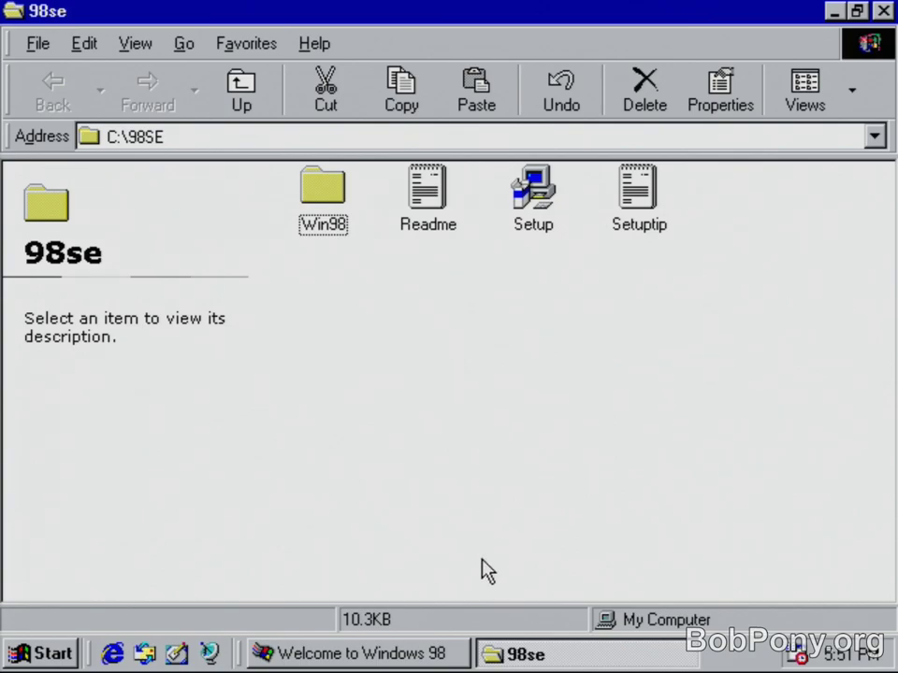
Close the Windows 98 welcome screen and launch Setup from the C:\ME folder
{"action": "left_click", "coordinate": [393, 654]}
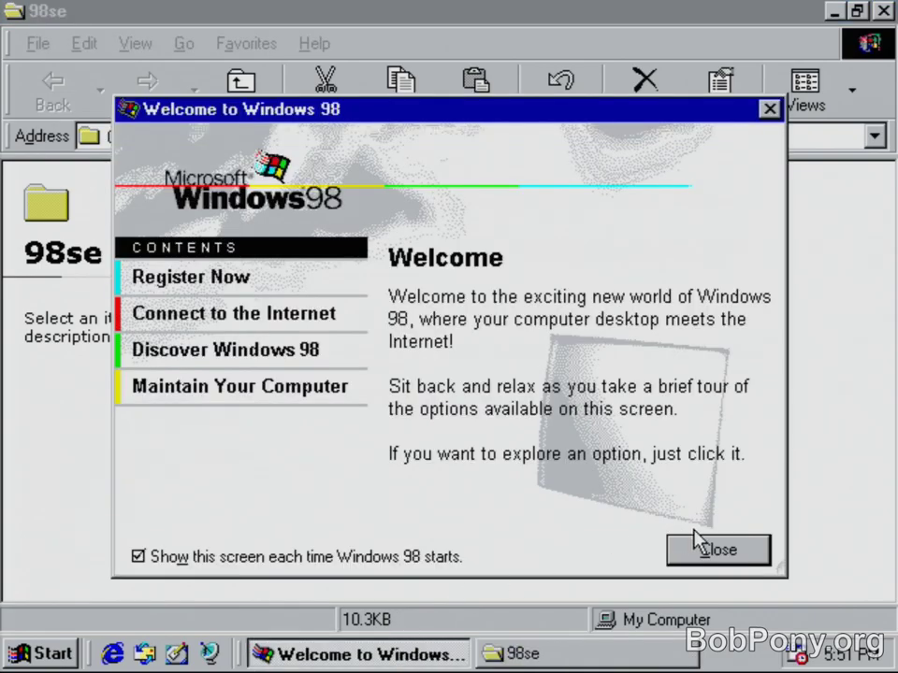
{"action": "left_click", "coordinate": [705, 545]}
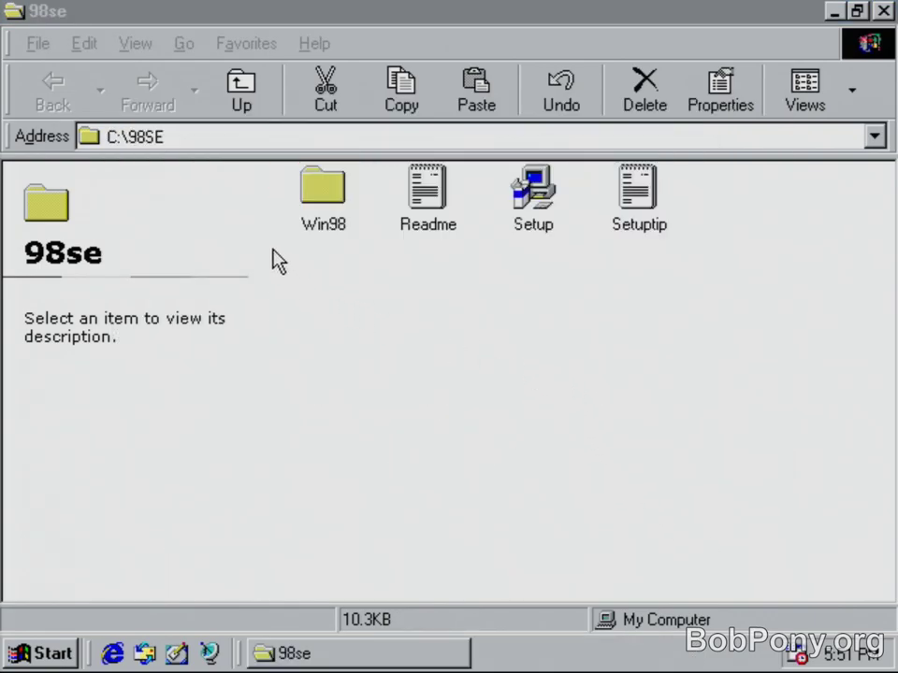
{"action": "left_click", "coordinate": [221, 67]}
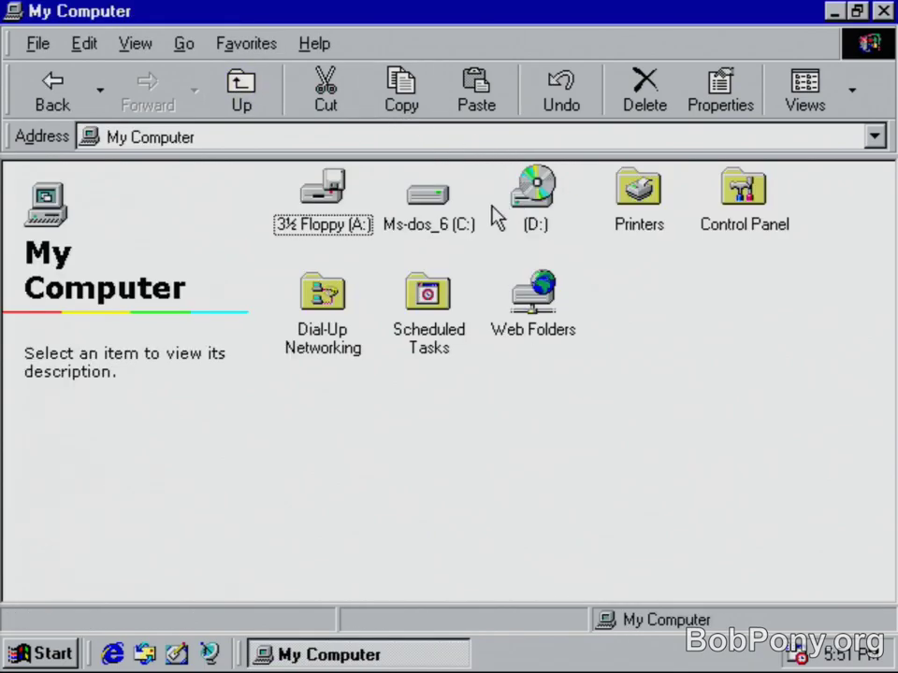
{"action": "double_click", "coordinate": [437, 198]}
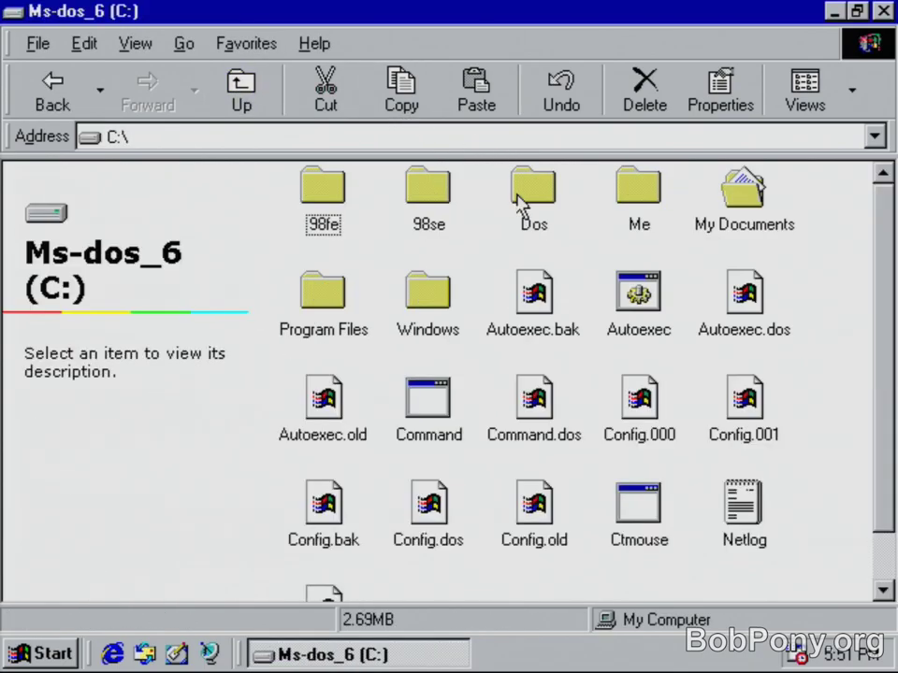
{"action": "double_click", "coordinate": [629, 207]}
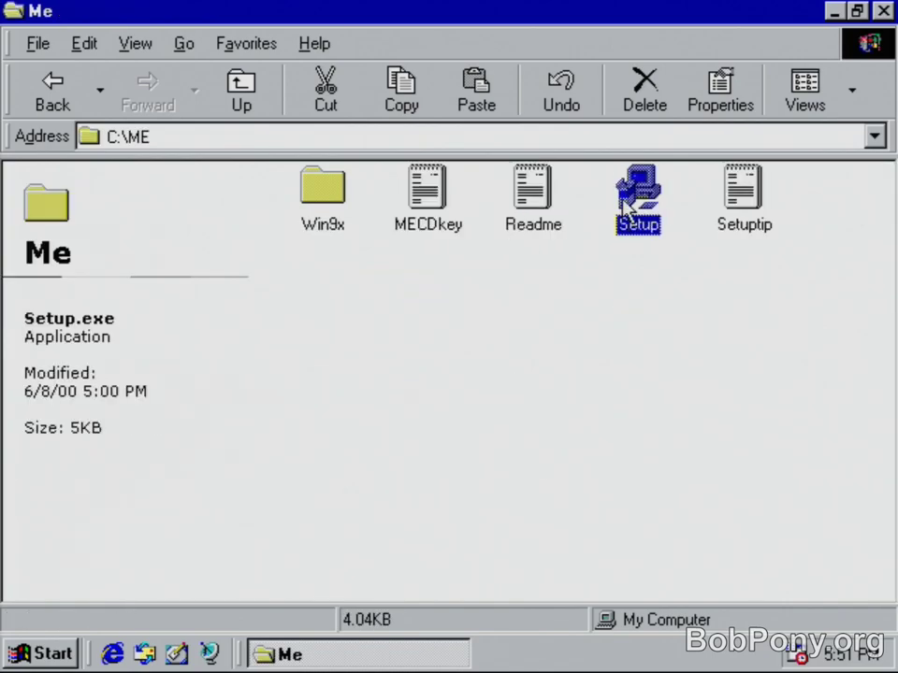
{"action": "double_click", "coordinate": [637, 202]}
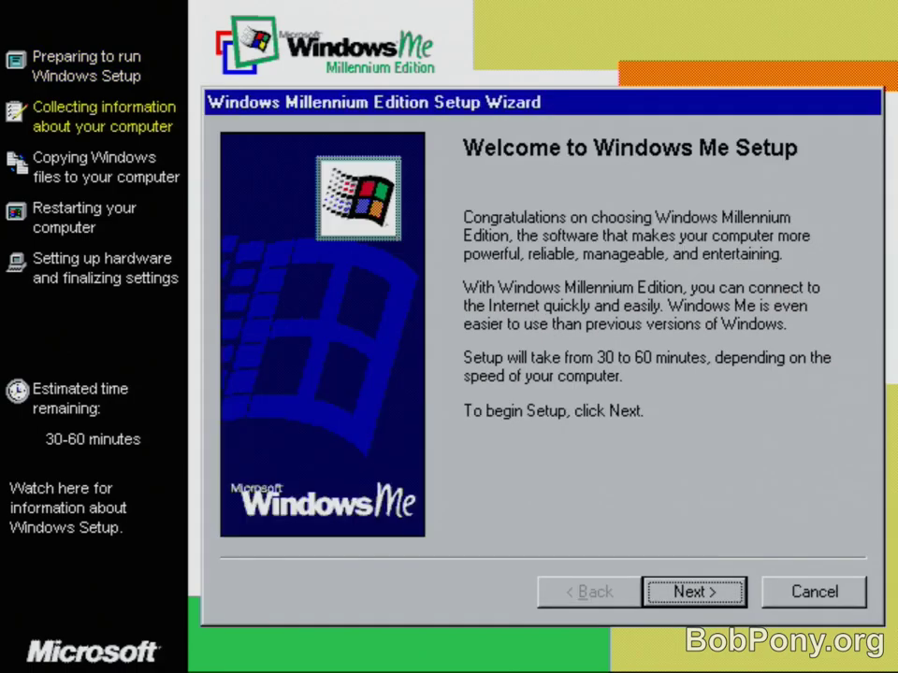
Accept the Windows Me license agreement and continue to the product key page
{"action": "key", "text": "Return"}
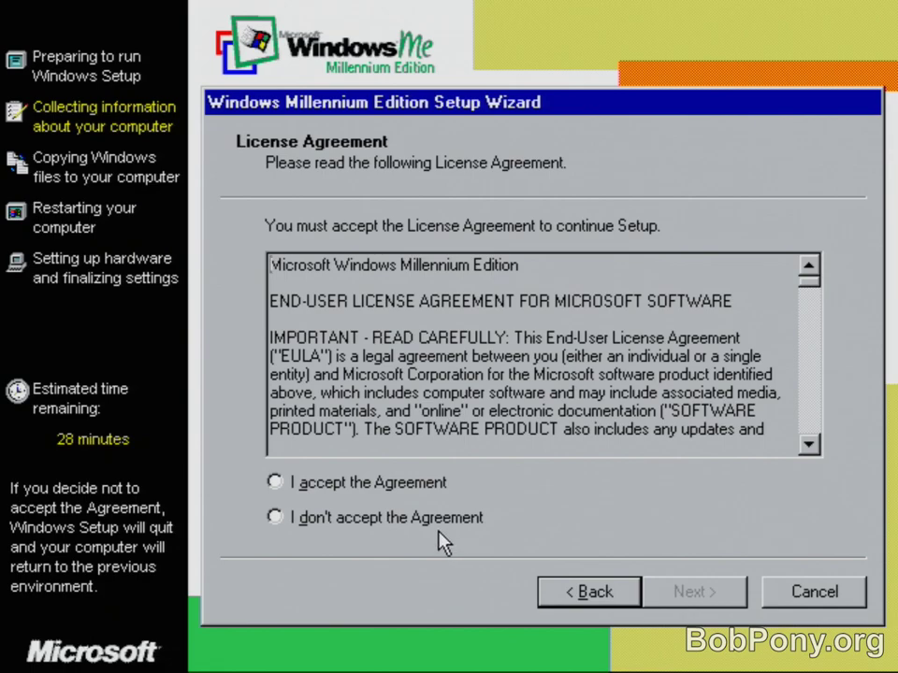
{"action": "left_click", "coordinate": [412, 487]}
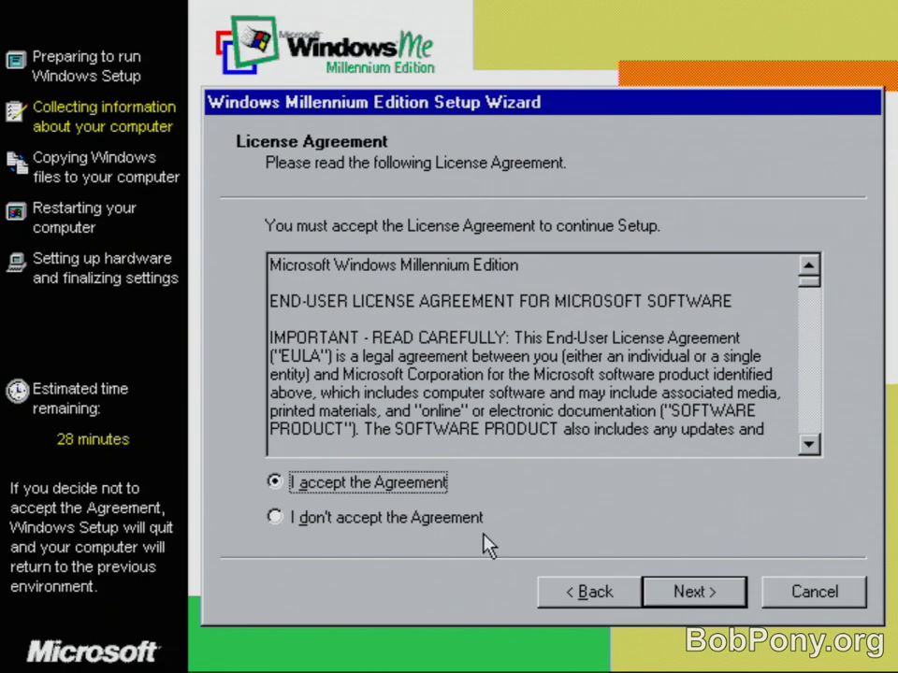
{"action": "key", "text": "Return"}
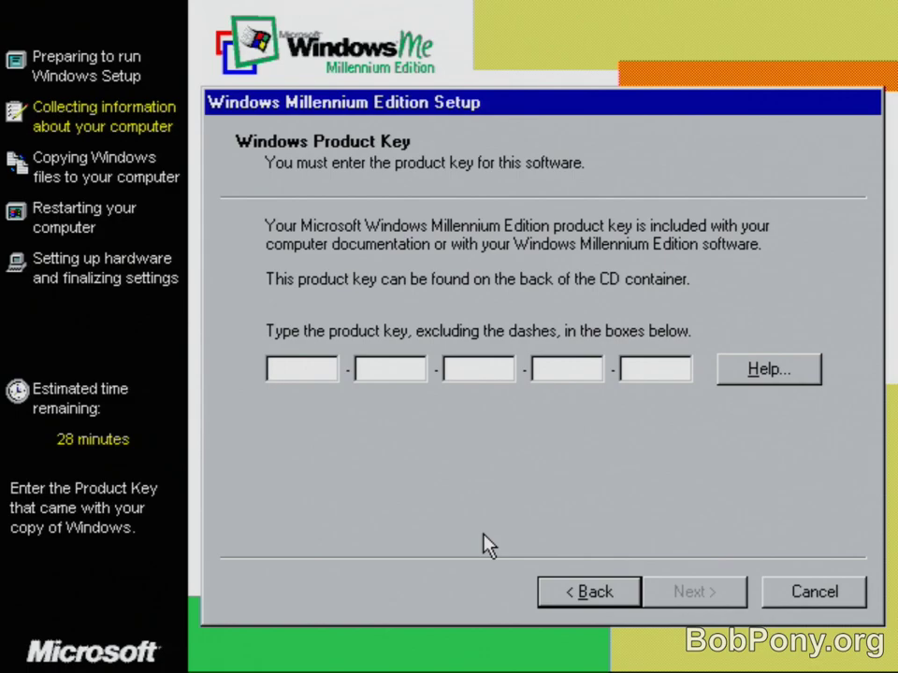
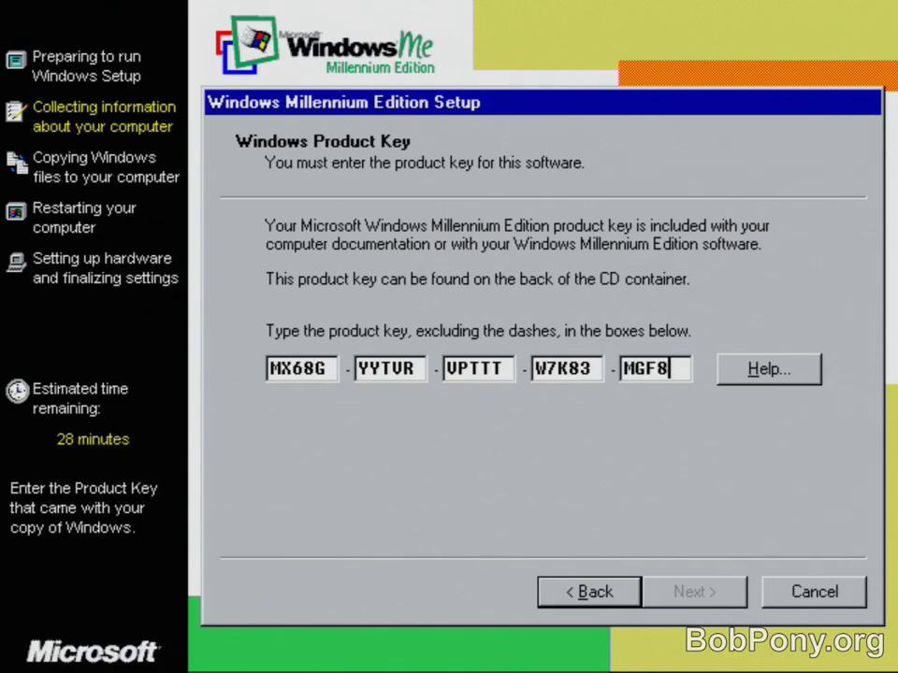
Enter the Windows Me product key, correcting typos, and submit it
{"action": "key", "text": "Return"}
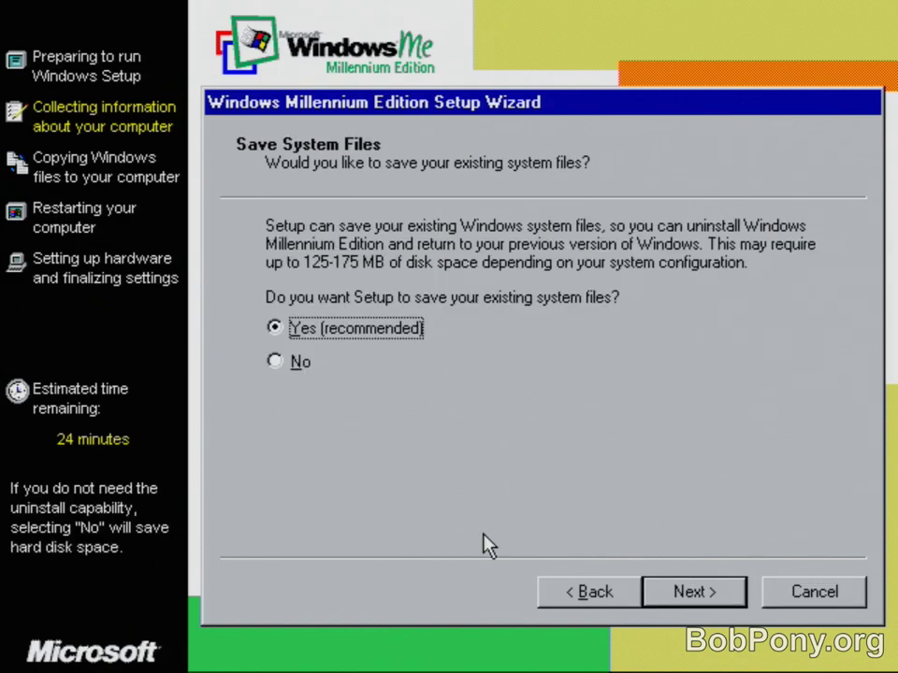
Decline saving existing system files and cancel the startup disk request
{"action": "key", "text": "Down"}
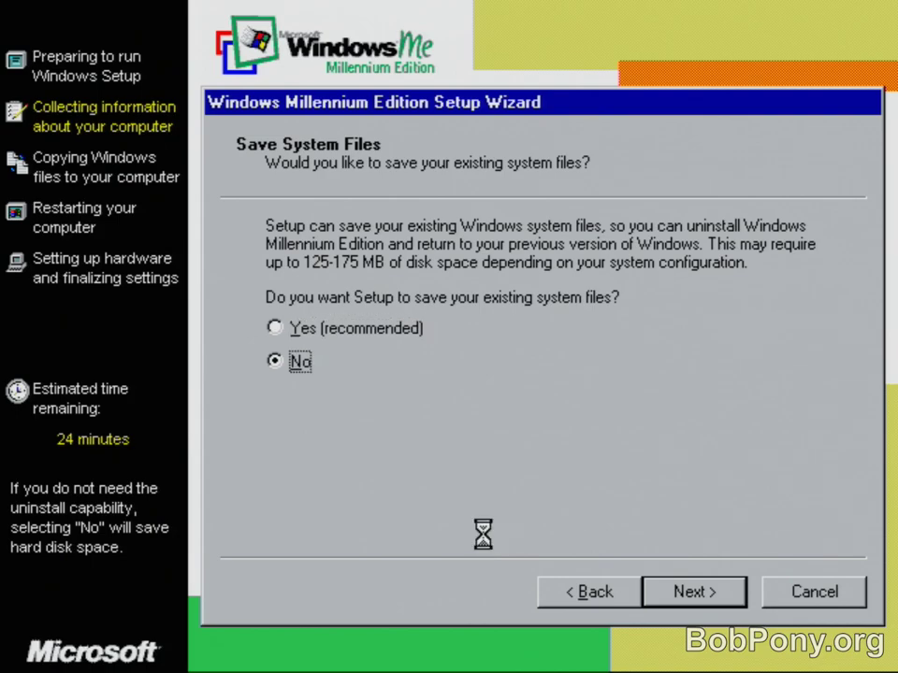
{"action": "key", "text": "Return"}
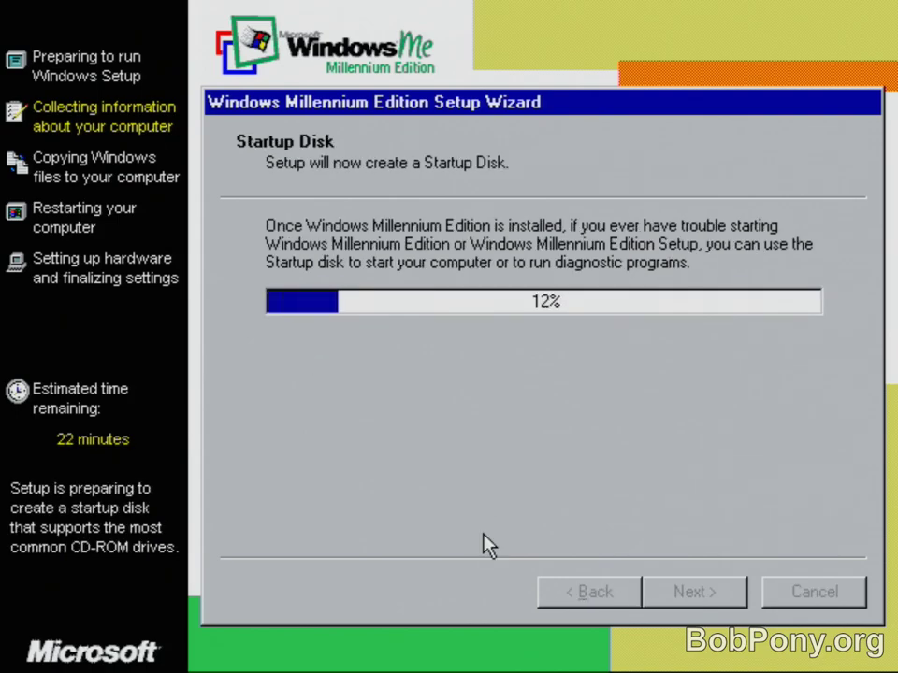
{"action": "key", "text": "Tab"}
{"action": "key", "text": "Return"}
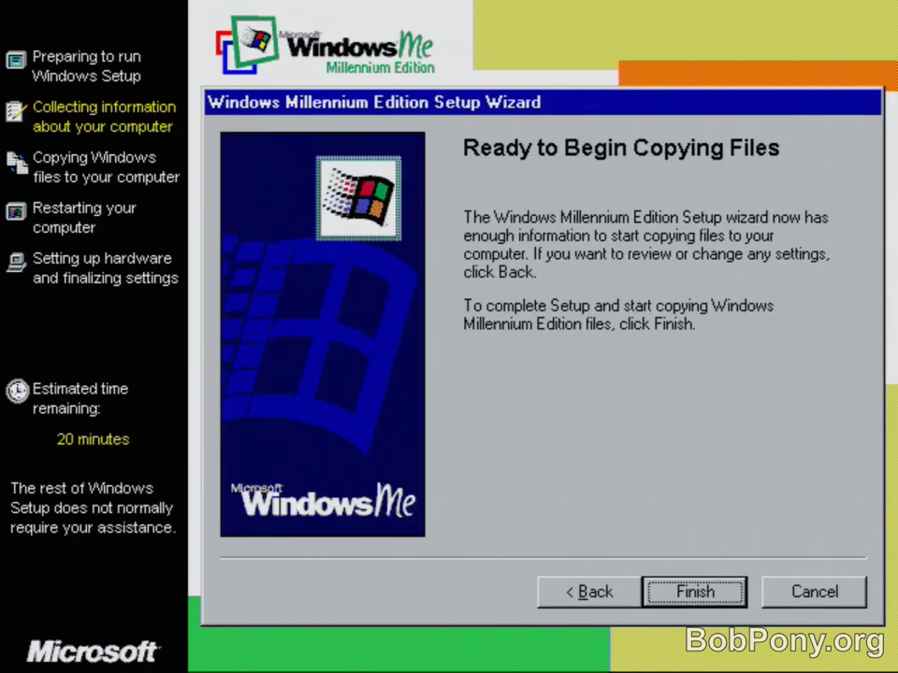
Start copying Windows Me files and let setup run until the restart prompt
{"action": "key", "text": "Return"}
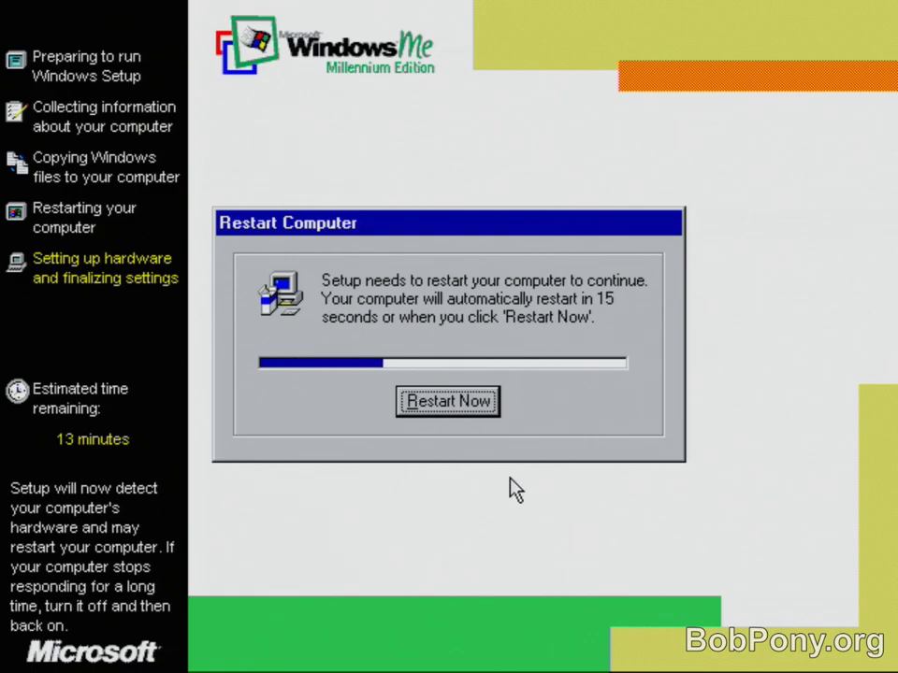
Restart immediately via Restart Now and let Windows Me boot to its desktop
{"action": "left_click", "coordinate": [457, 412]}
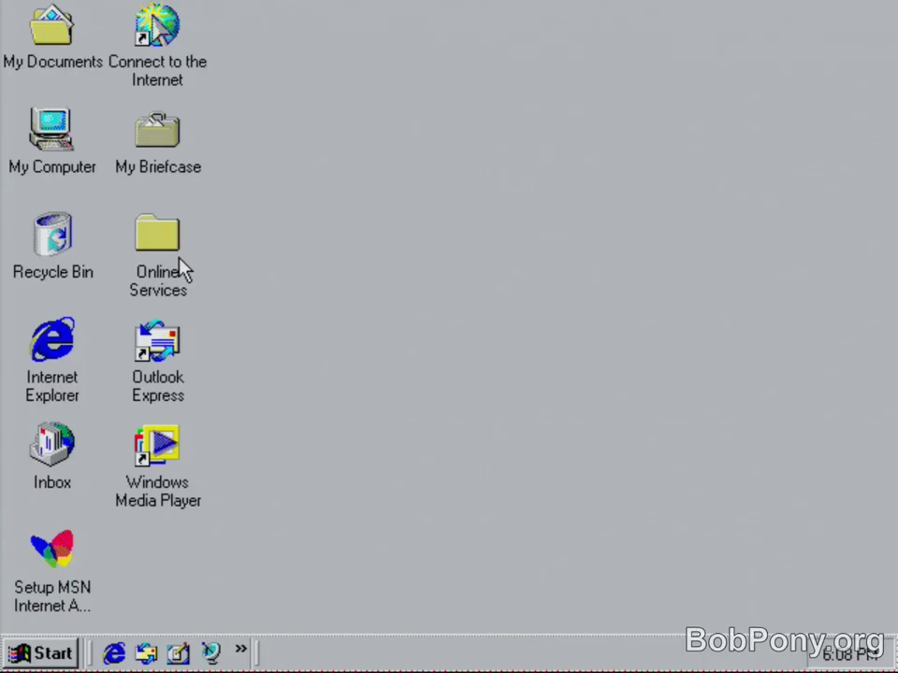
Open Control Panel from the Start menu, maximize it and show all 29 applets
{"action": "left_click", "coordinate": [47, 657]}
{"action": "mouse_move", "coordinate": [239, 391]}
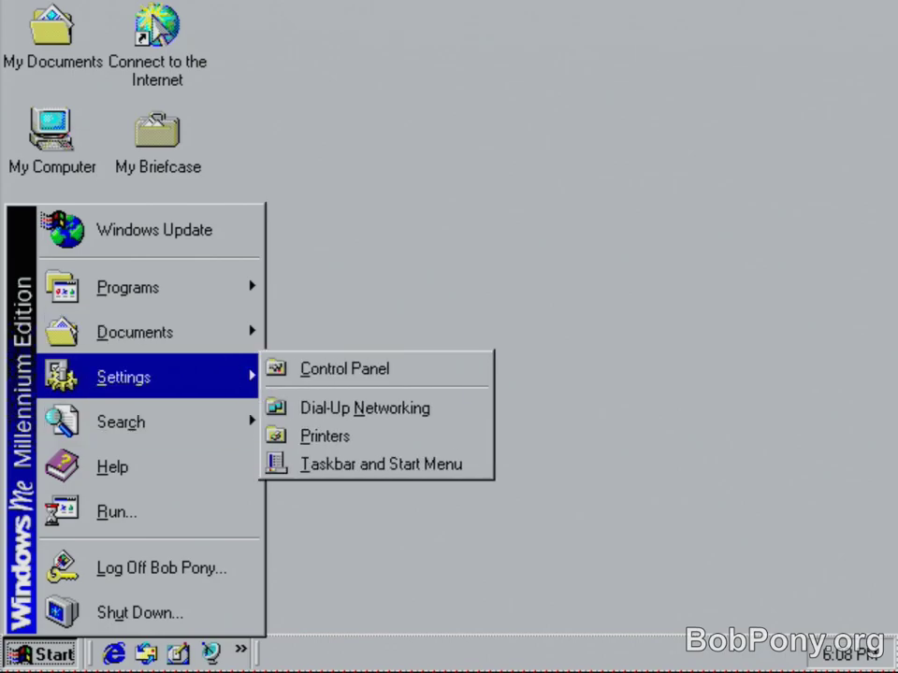
{"action": "left_click", "coordinate": [308, 372]}
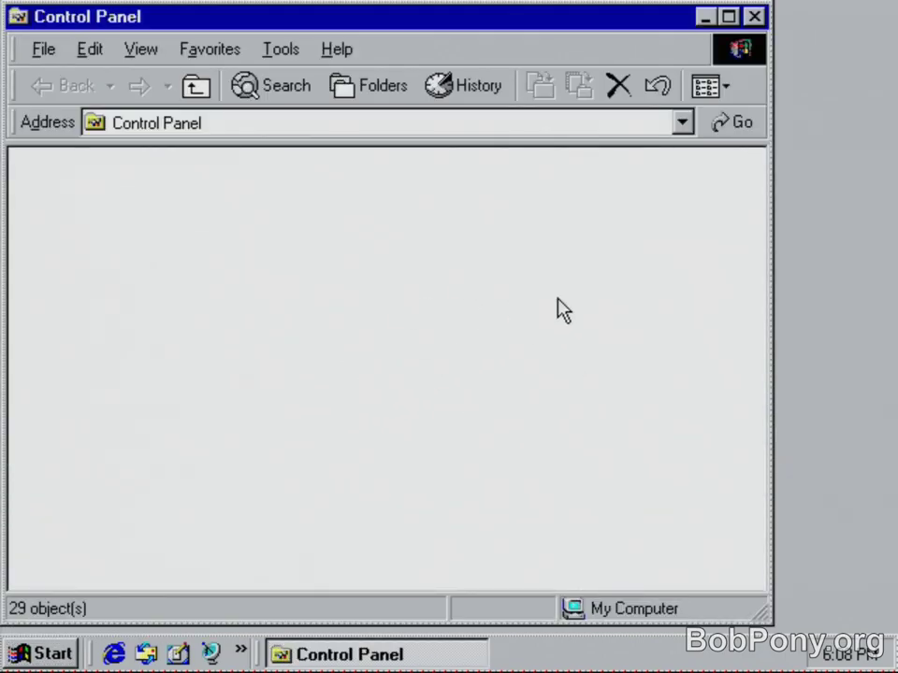
{"action": "double_click", "coordinate": [437, 18]}
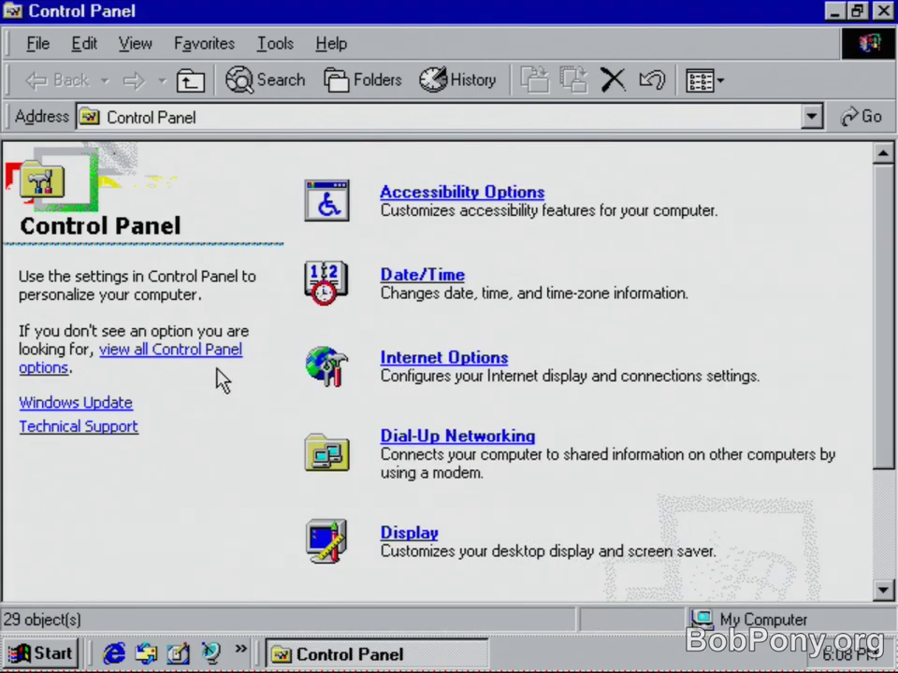
{"action": "left_click", "coordinate": [221, 355]}
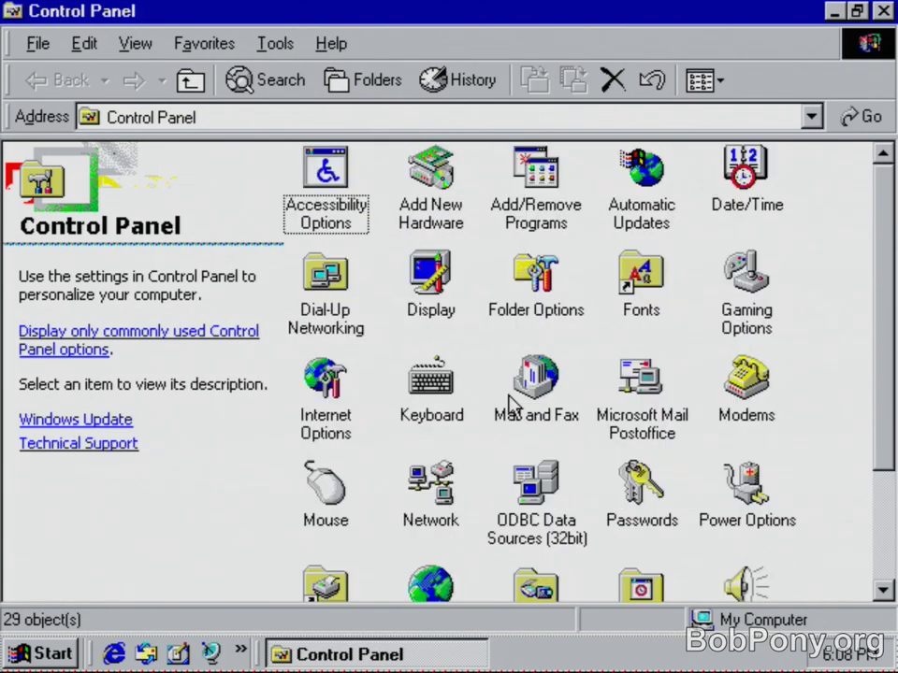
{"action": "scroll", "coordinate": [823, 239], "scroll_direction": "down", "scroll_amount": 3}
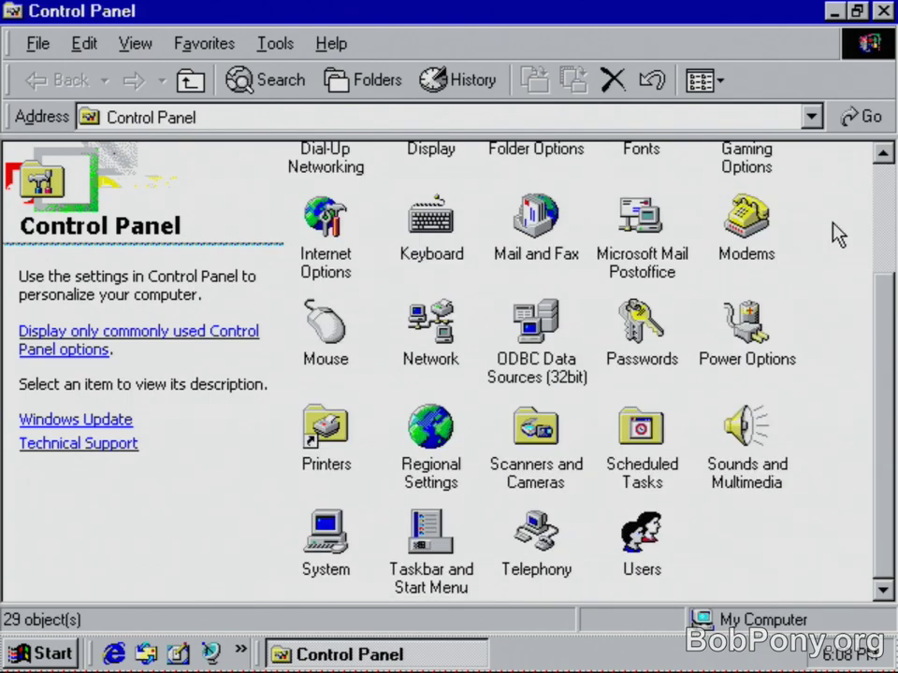
Close Control Panel, open My Computer and right-click the MS-DOS_6 (C:) drive
{"action": "left_click", "coordinate": [883, 11]}
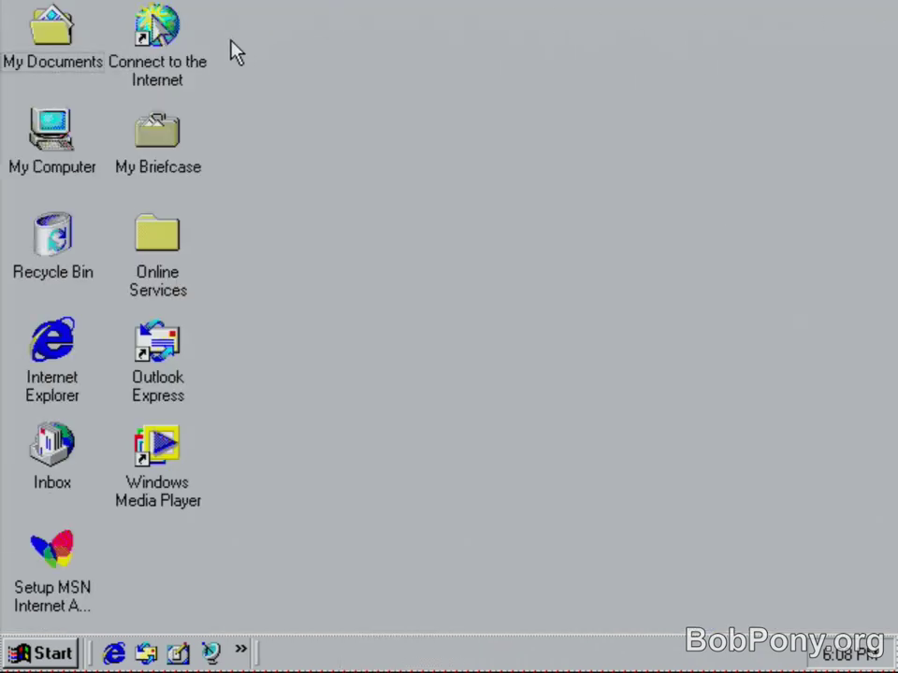
{"action": "double_click", "coordinate": [47, 141]}
{"action": "left_click", "coordinate": [439, 178]}
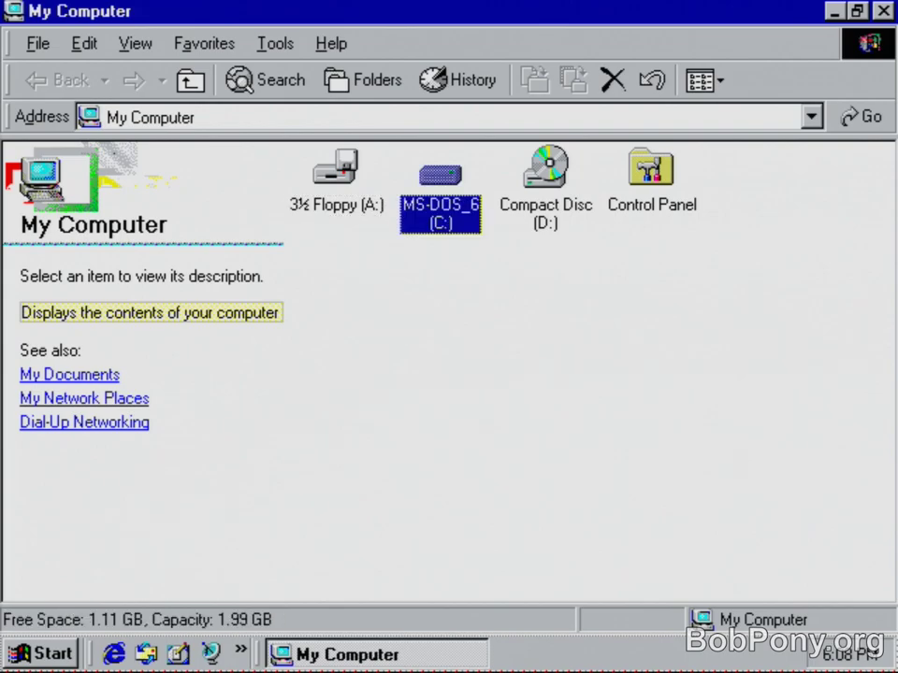
{"action": "right_click", "coordinate": [478, 208]}
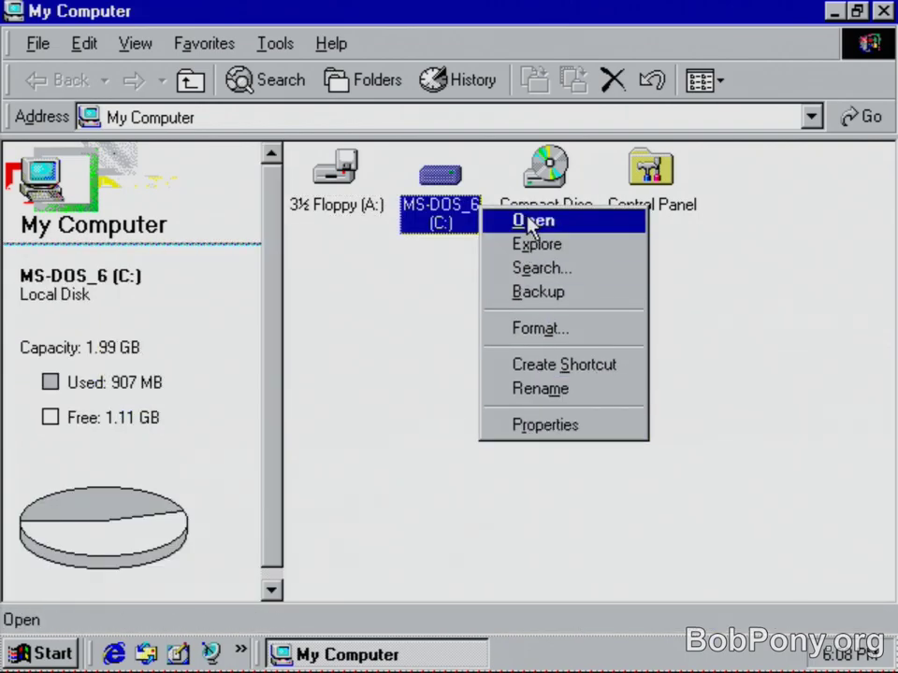
Browse the Start menu's submenus, then dismiss the menu
{"action": "left_click", "coordinate": [36, 653]}
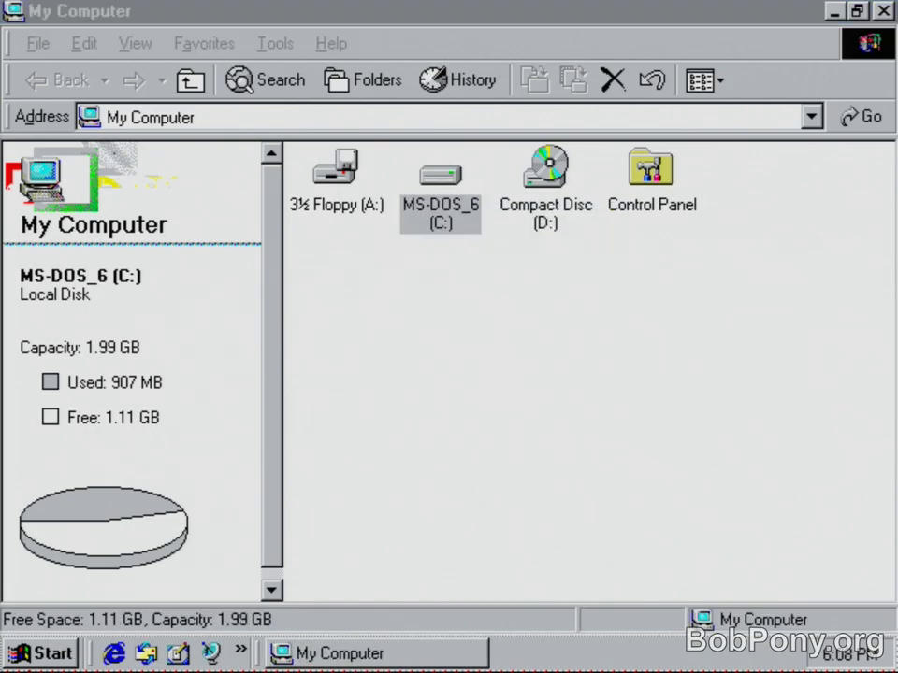
{"action": "mouse_move", "coordinate": [126, 295]}
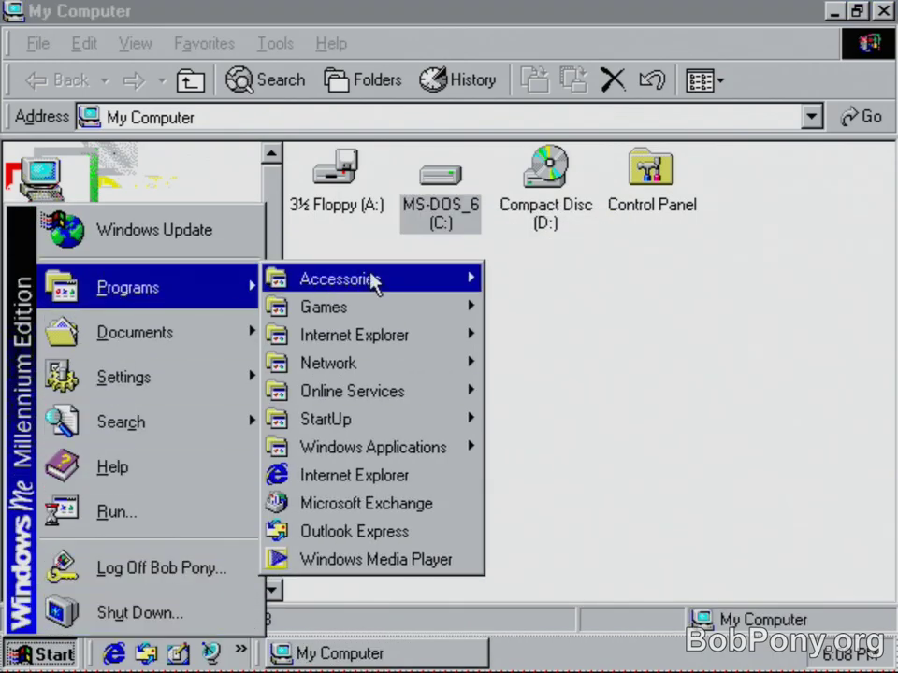
{"action": "mouse_move", "coordinate": [372, 280]}
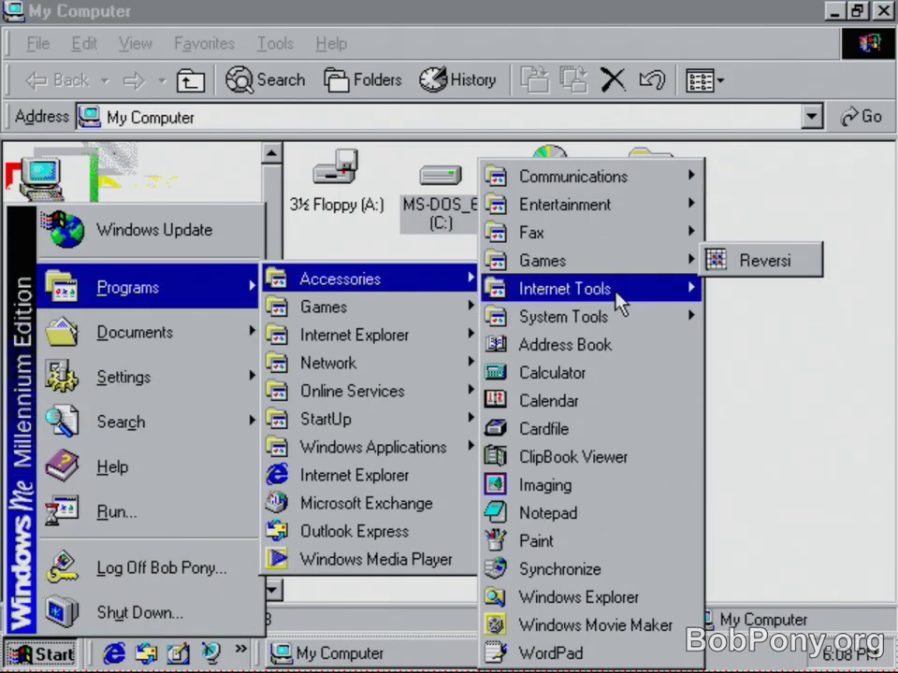
{"action": "mouse_move", "coordinate": [616, 297]}
{"action": "left_click", "coordinate": [471, 214]}
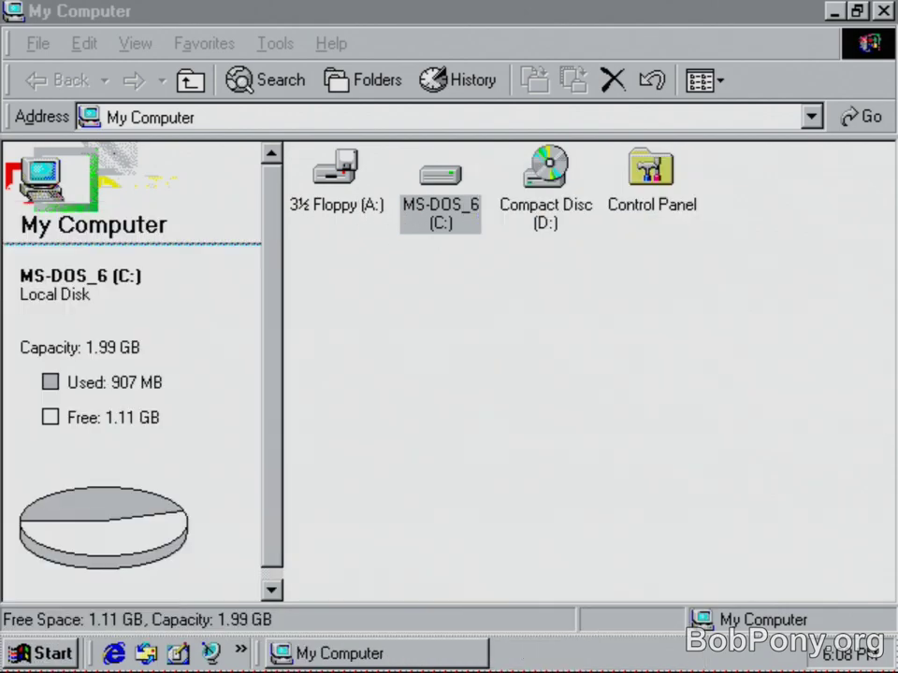
Review C: drive properties: FAT, 907 MB used, 1.11 GB free of 1.99 GB
{"action": "right_click", "coordinate": [470, 213]}
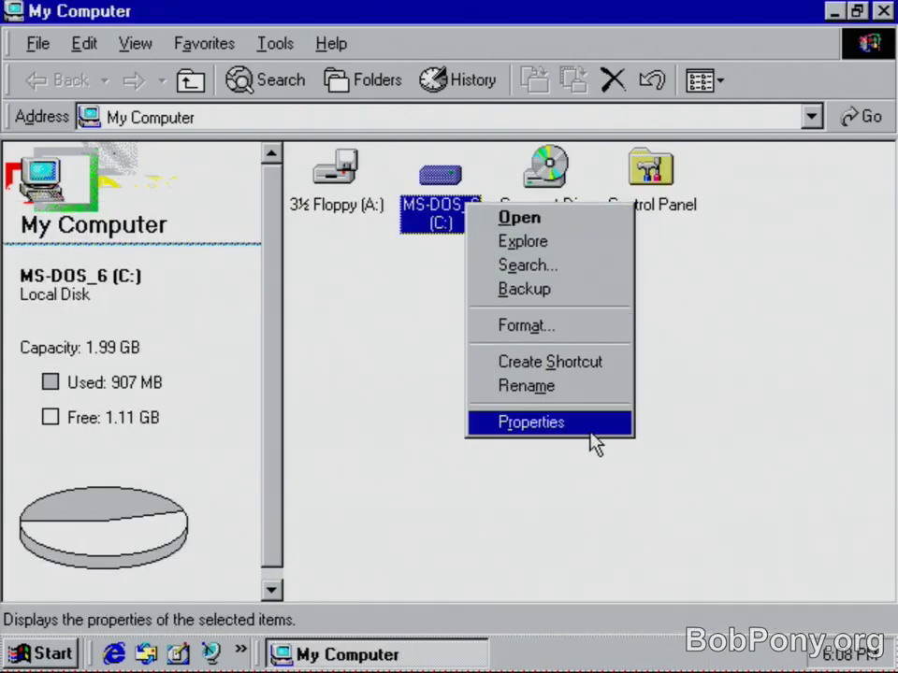
{"action": "left_click", "coordinate": [590, 432]}
{"action": "left_click", "coordinate": [711, 606]}
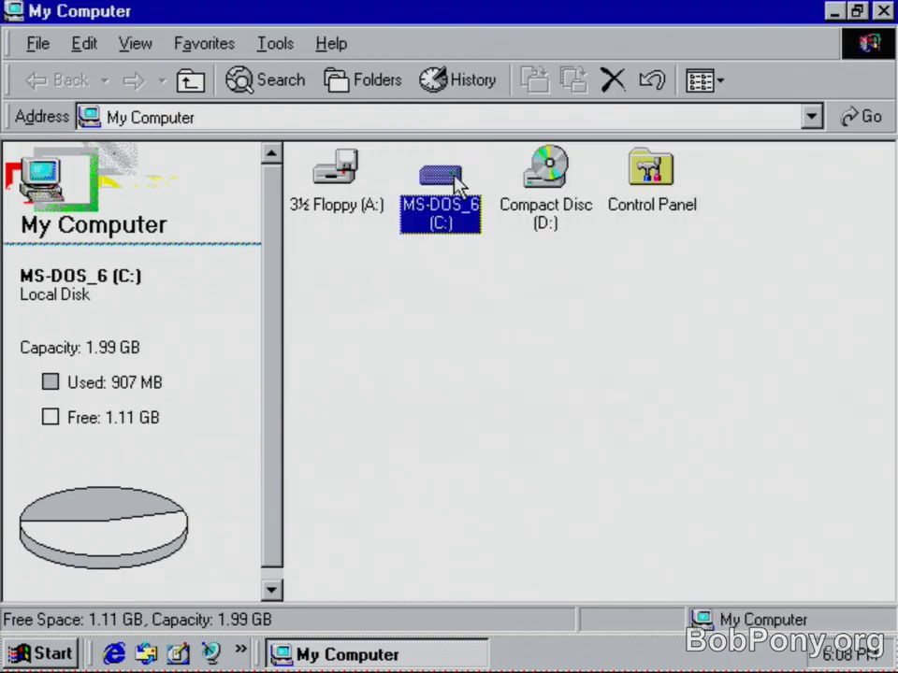
Show drive C's full contents, browse the WINDOWS folder, then return to C:
{"action": "double_click", "coordinate": [455, 187]}
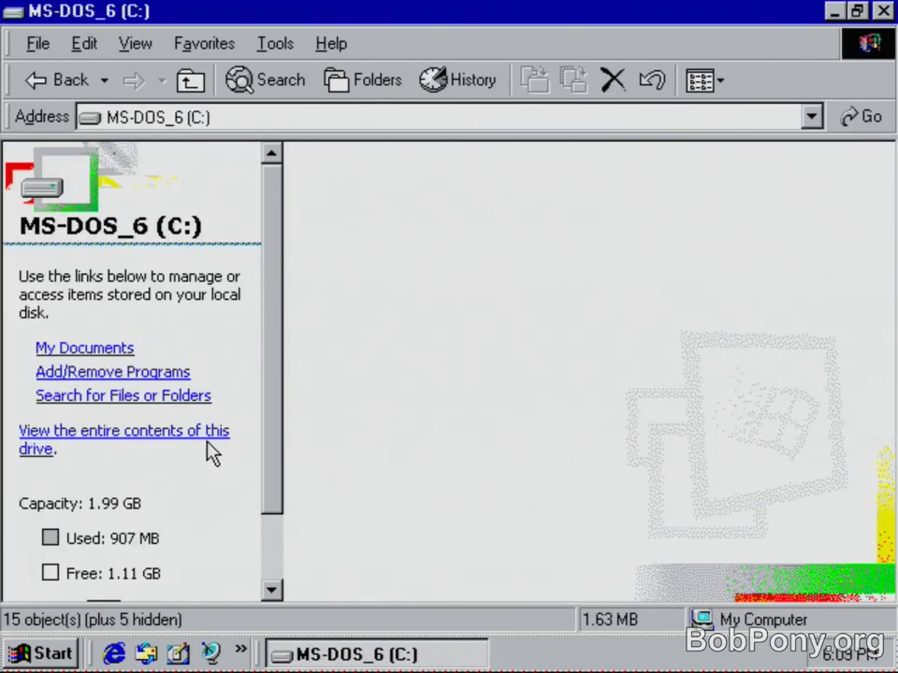
{"action": "left_click", "coordinate": [211, 439]}
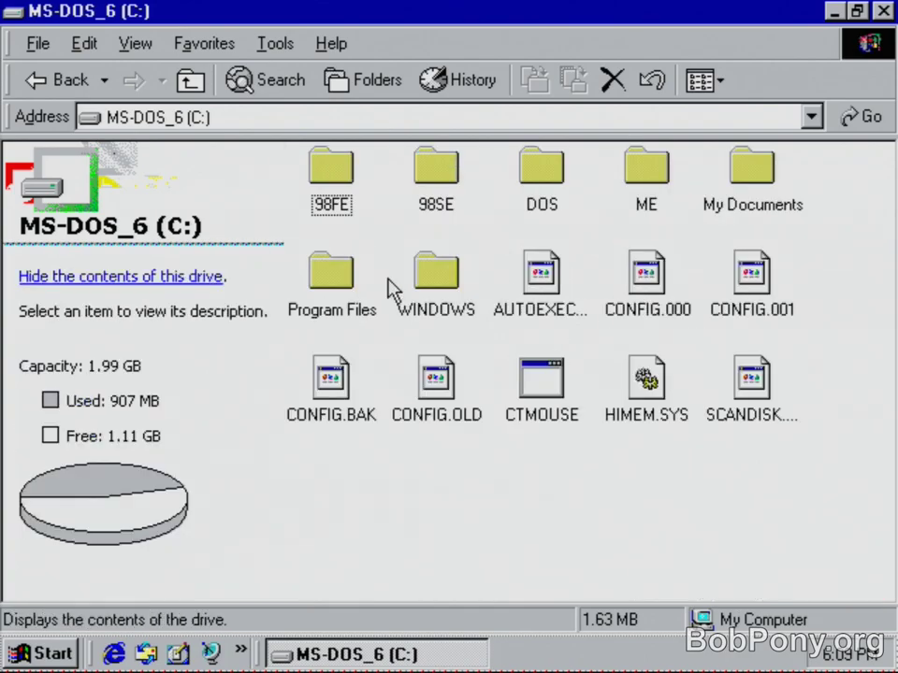
{"action": "double_click", "coordinate": [435, 266]}
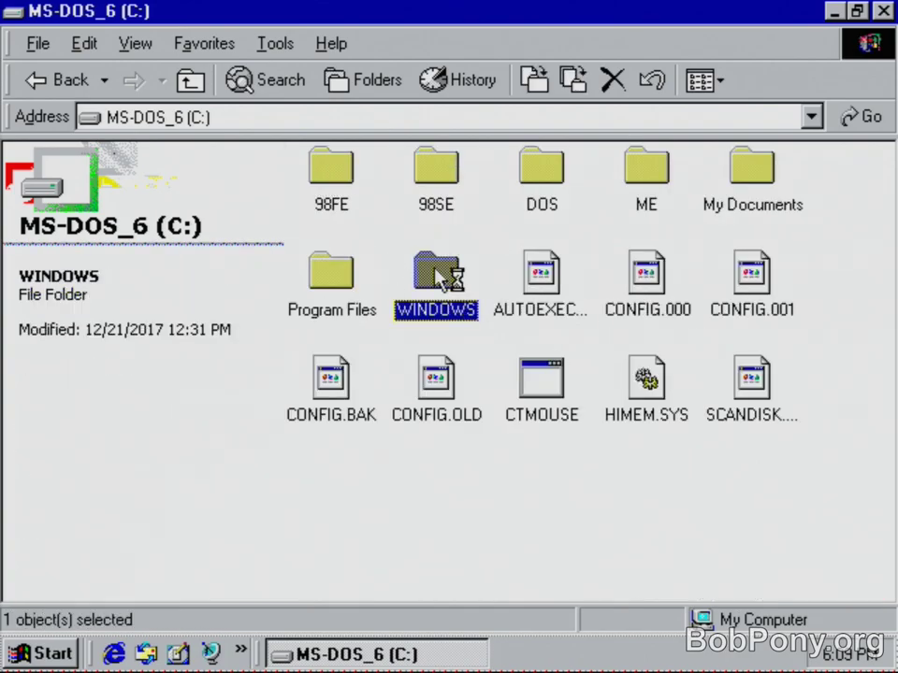
{"action": "left_click", "coordinate": [236, 369]}
{"action": "scroll", "coordinate": [575, 410], "scroll_direction": "down", "scroll_amount": 10}
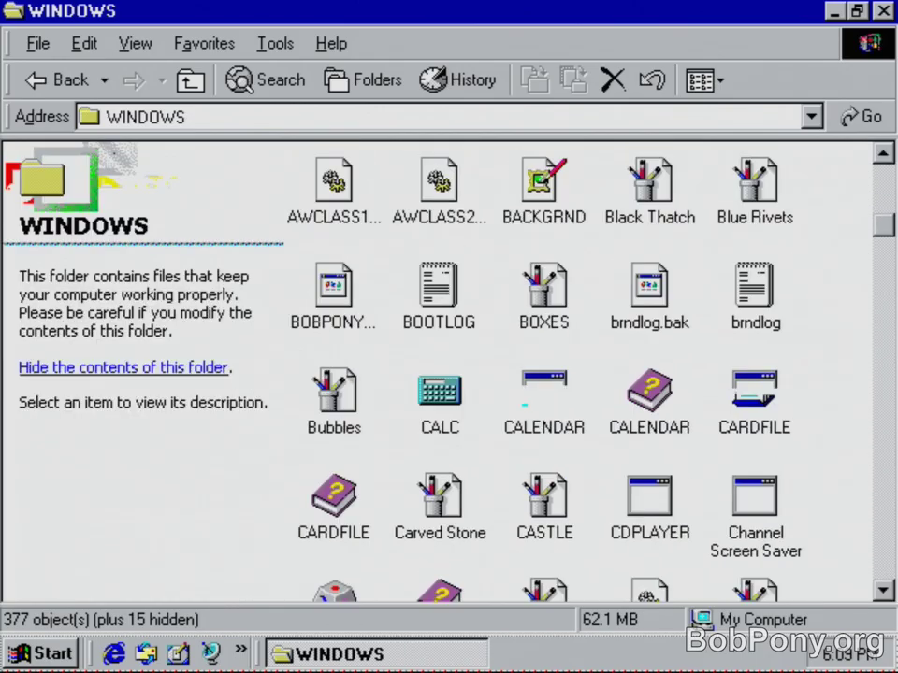
{"action": "scroll", "coordinate": [575, 410], "scroll_direction": "up", "scroll_amount": 3}
{"action": "scroll", "coordinate": [575, 411], "scroll_direction": "up", "scroll_amount": 3}
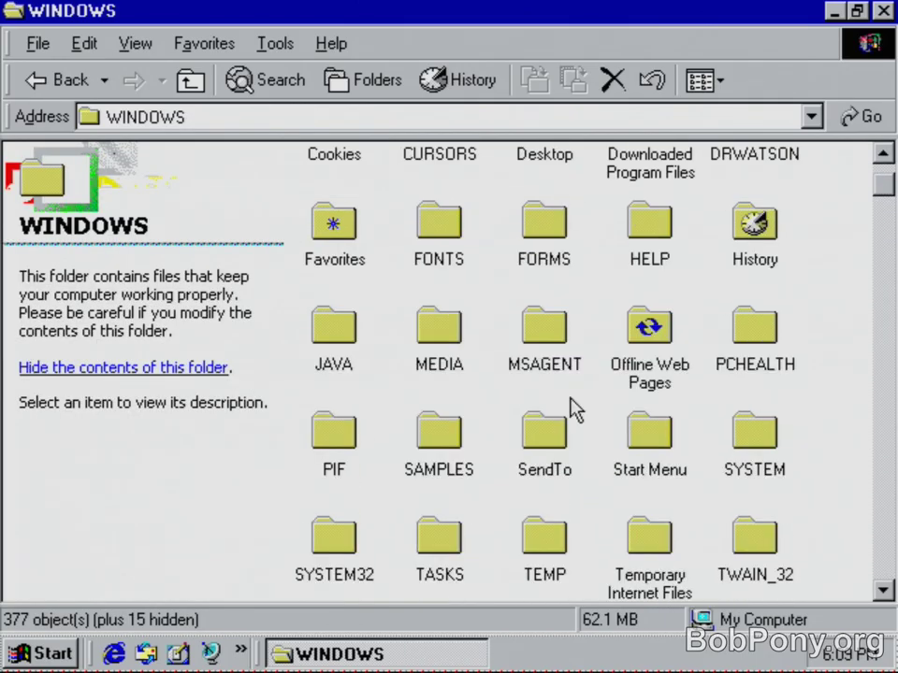
{"action": "scroll", "coordinate": [575, 411], "scroll_direction": "down", "scroll_amount": 3}
{"action": "scroll", "coordinate": [572, 412], "scroll_direction": "down", "scroll_amount": 10}
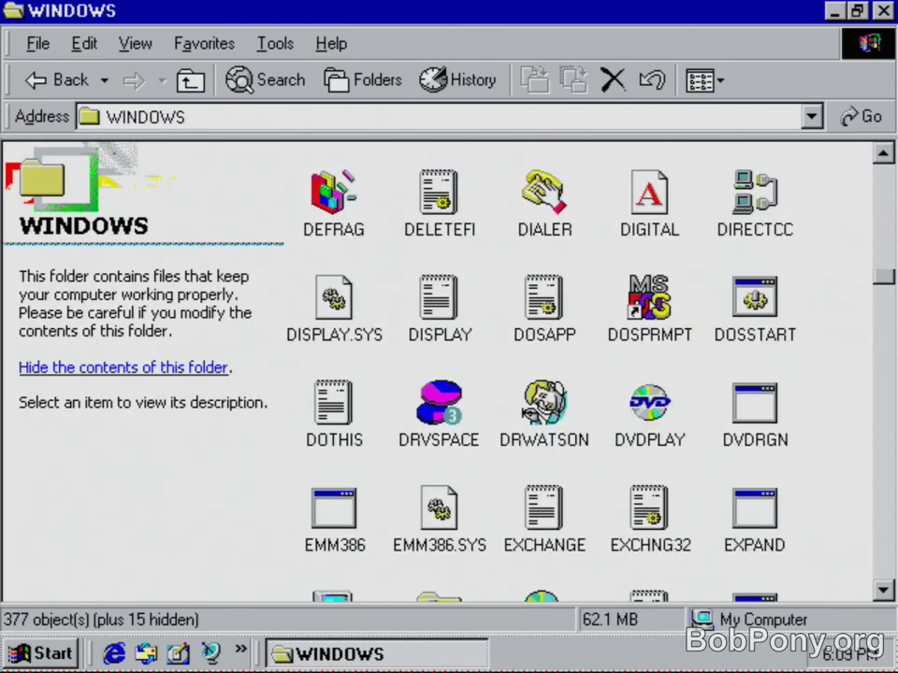
{"action": "left_click", "coordinate": [209, 81]}
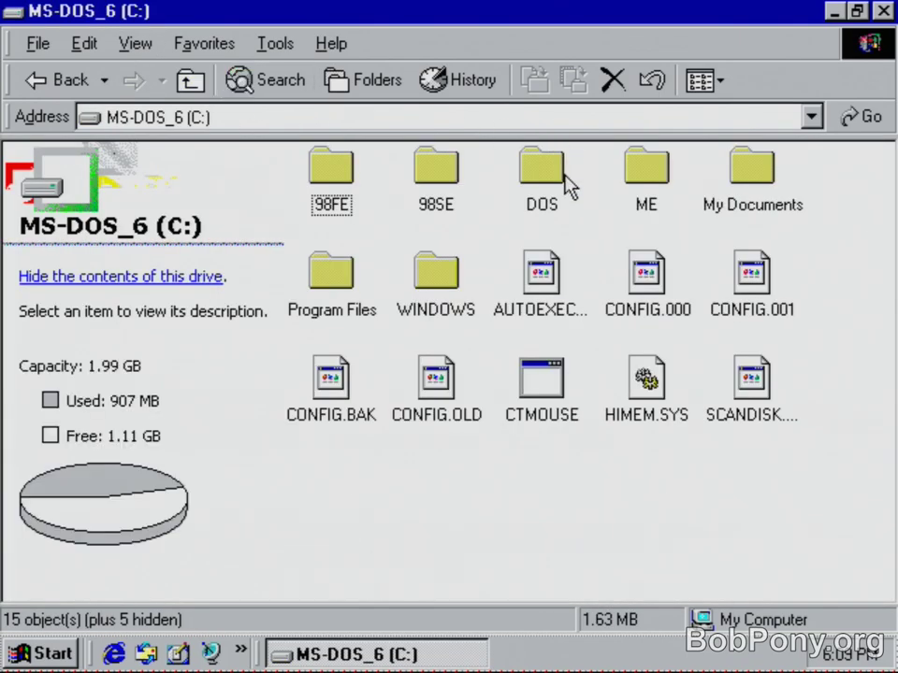
Delete the 98FE and 98SE folders to the Recycle Bin
{"action": "left_click", "coordinate": [632, 149]}
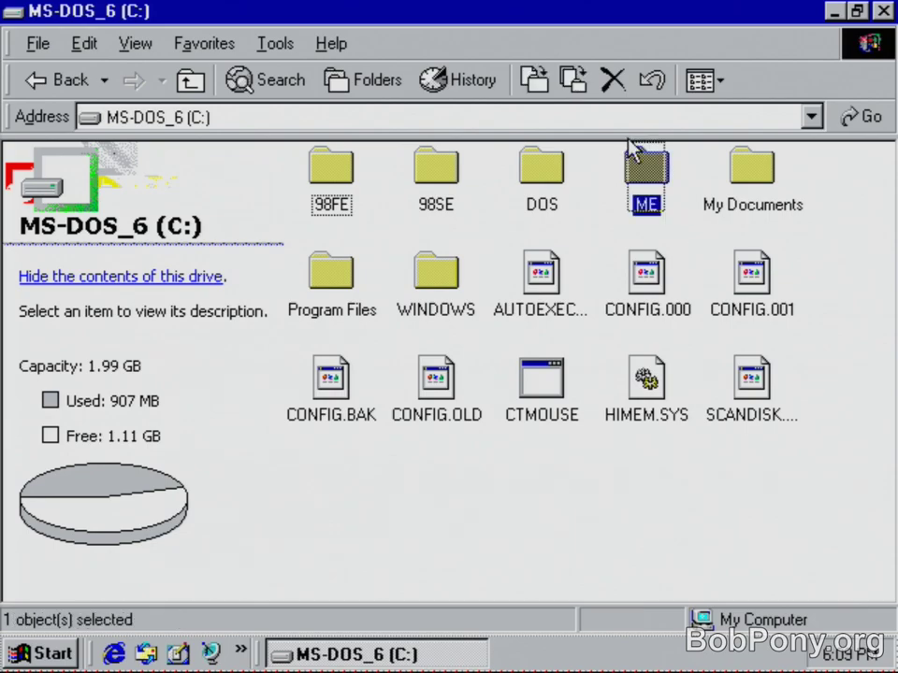
{"action": "left_click", "coordinate": [477, 205]}
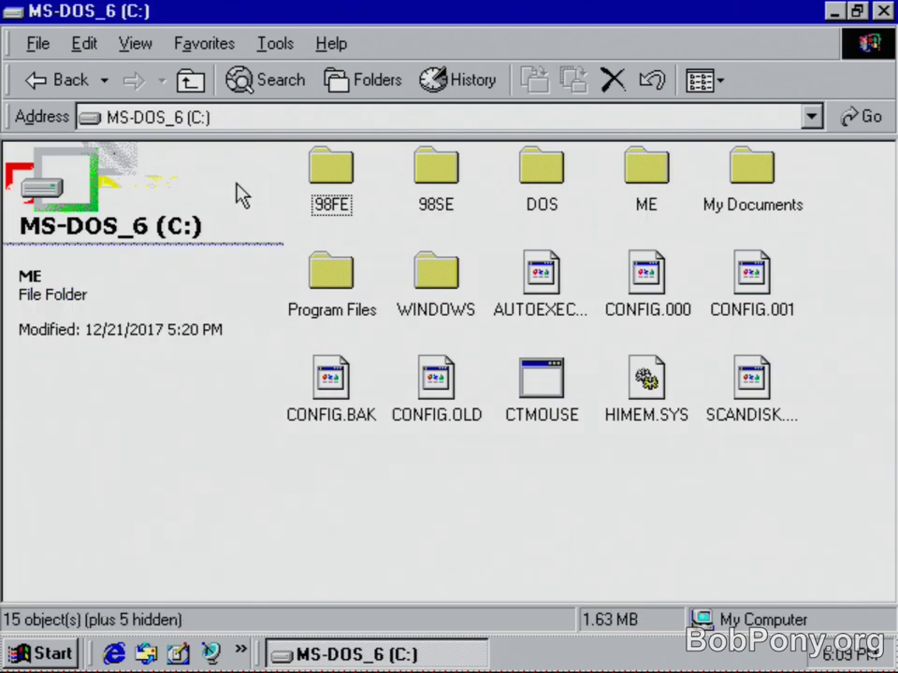
{"action": "left_click", "coordinate": [441, 210]}
{"action": "left_click_drag", "start_coordinate": [496, 220], "coordinate": [274, 165]}
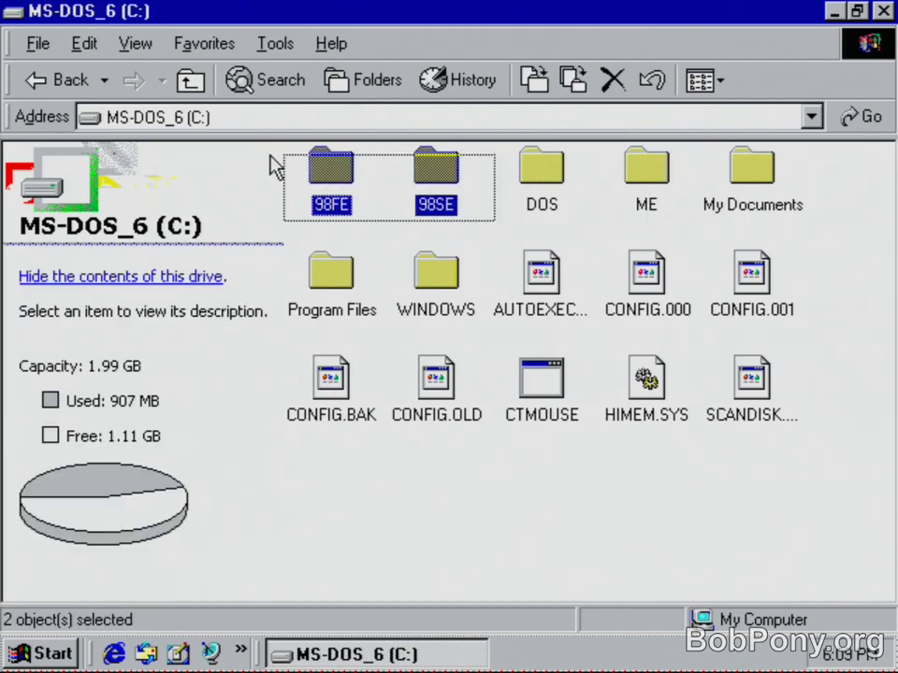
{"action": "key", "text": "Delete"}
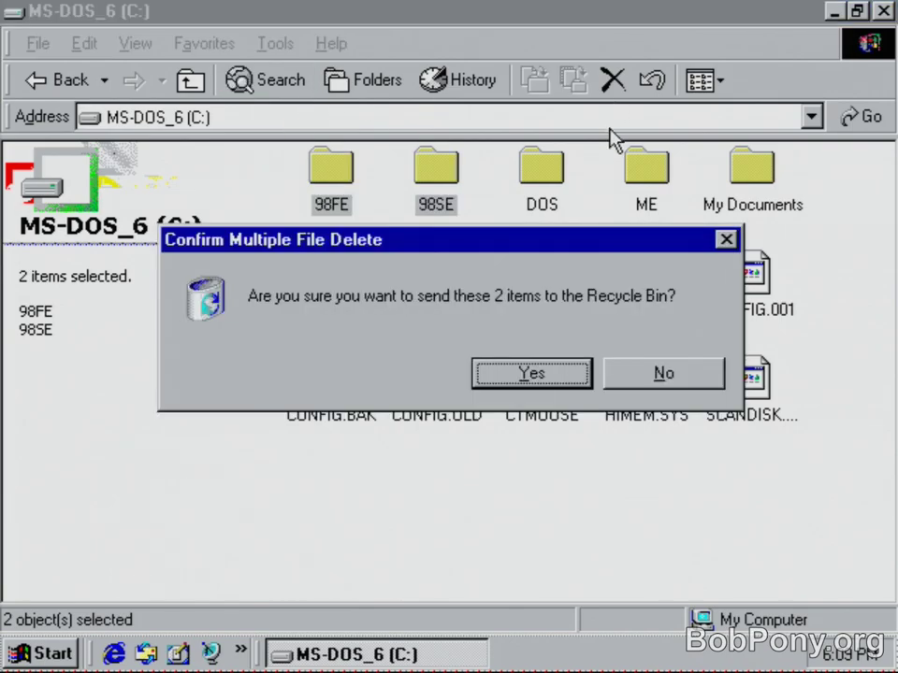
{"action": "key", "text": "Return"}
Delete the ME folder and empty the Recycle Bin to remove it permanently
{"action": "left_click", "coordinate": [644, 168]}
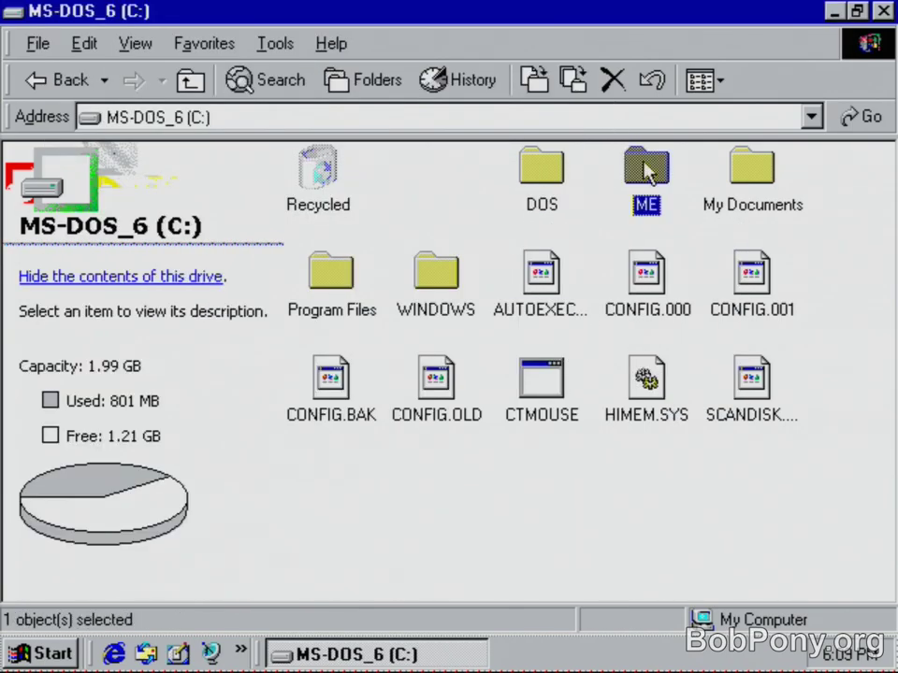
{"action": "key", "text": "Delete"}
{"action": "key", "text": "Return"}
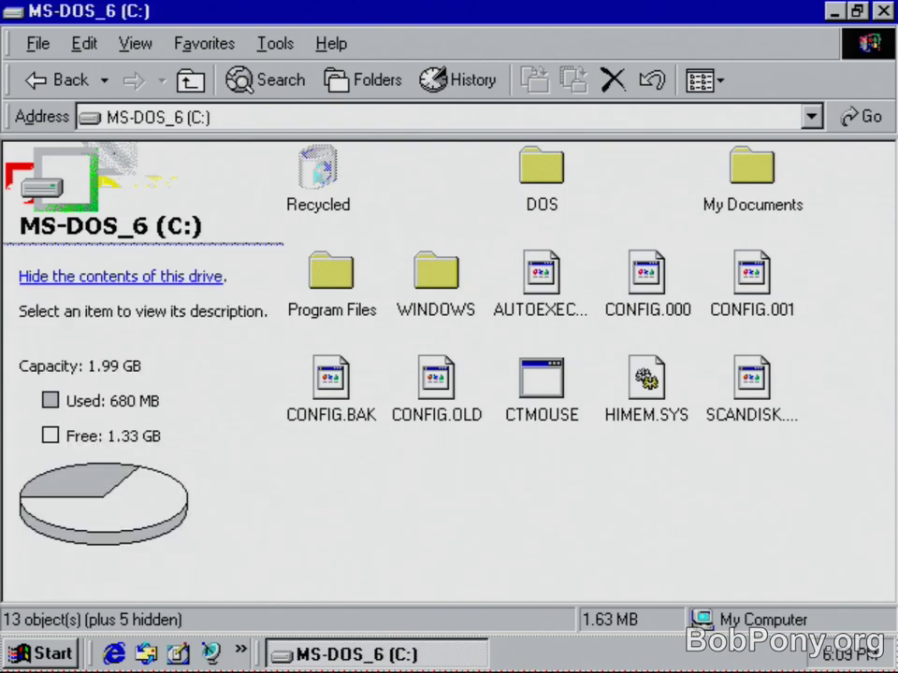
{"action": "double_click", "coordinate": [336, 11]}
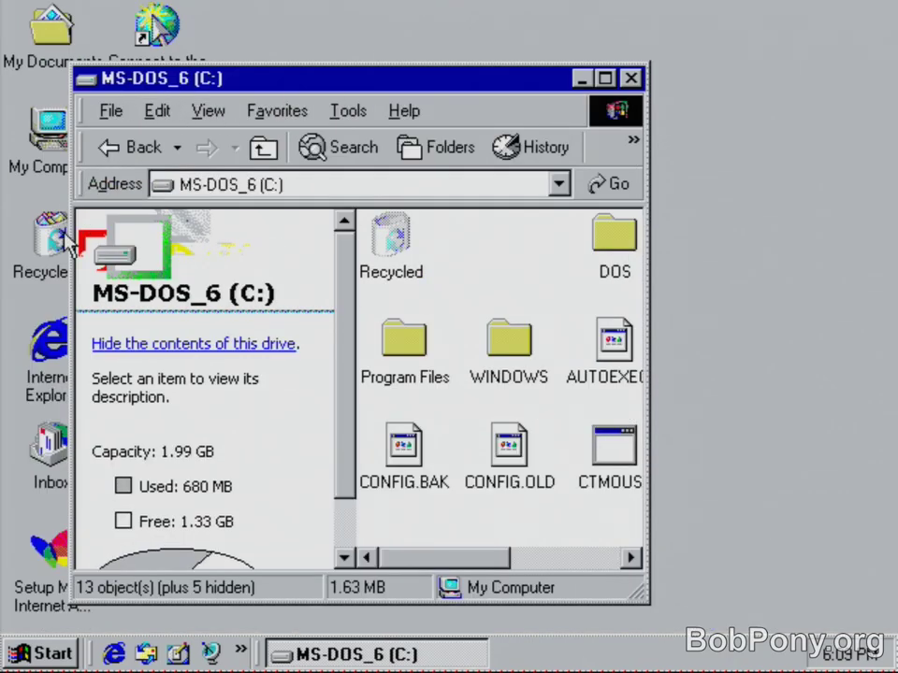
{"action": "right_click", "coordinate": [47, 257]}
{"action": "left_click", "coordinate": [113, 321]}
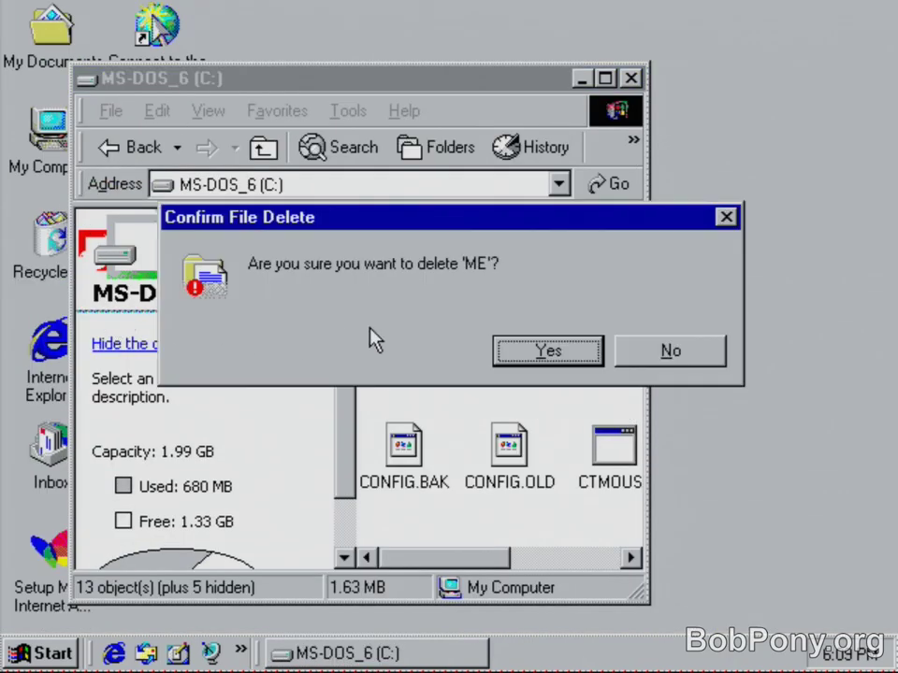
{"action": "key", "text": "Return"}
Refresh drive C's listing and maximize its window
{"action": "right_click", "coordinate": [511, 287]}
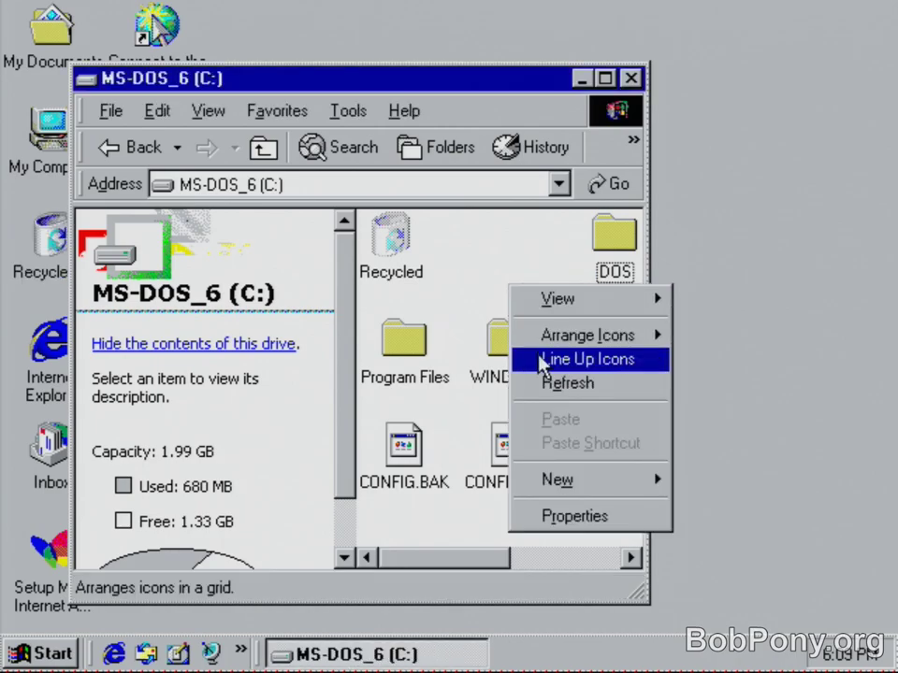
{"action": "left_click", "coordinate": [543, 384]}
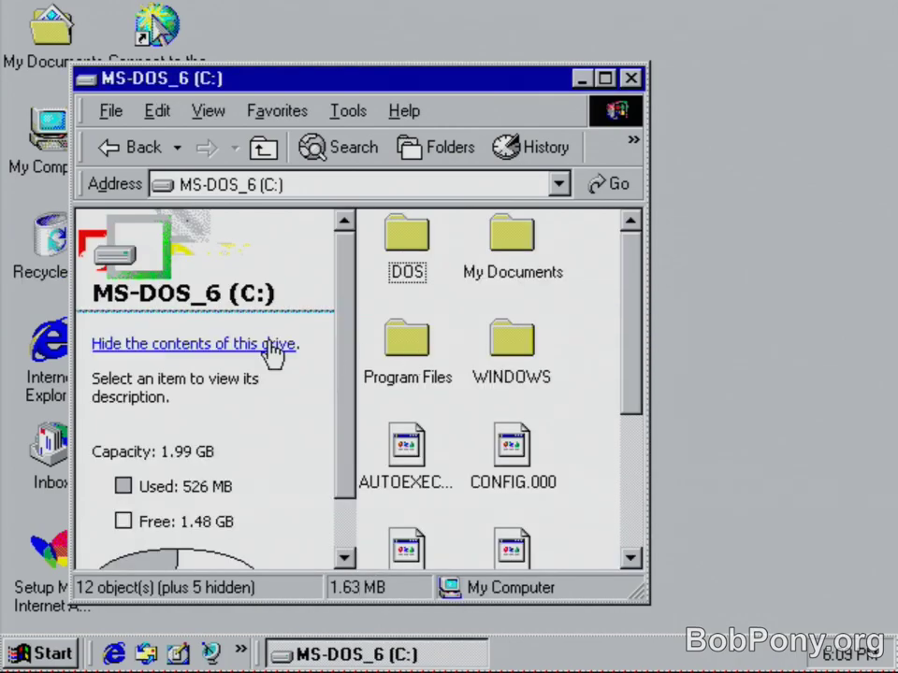
{"action": "double_click", "coordinate": [432, 78]}
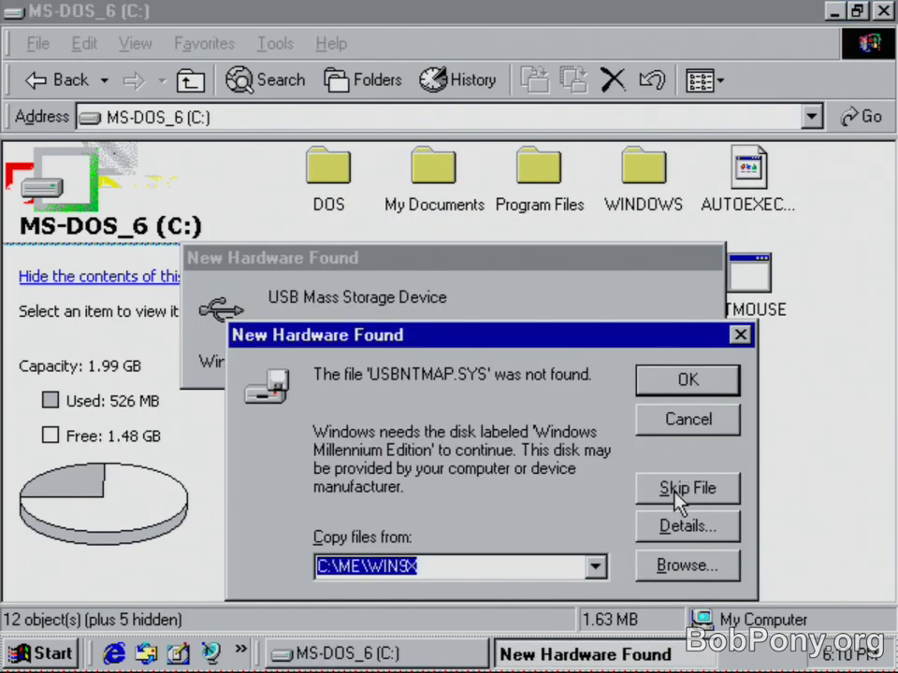
Point the missing USBNTMAP.SYS file source to the windows\system32\drivers folder
{"action": "left_click", "coordinate": [686, 566]}
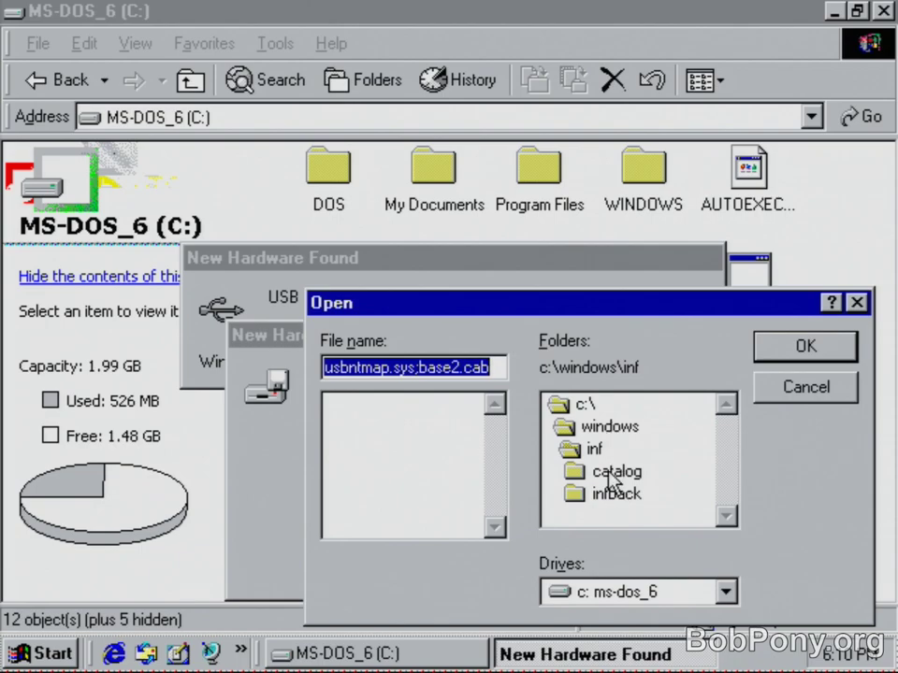
{"action": "left_click", "coordinate": [599, 438]}
{"action": "double_click", "coordinate": [596, 436]}
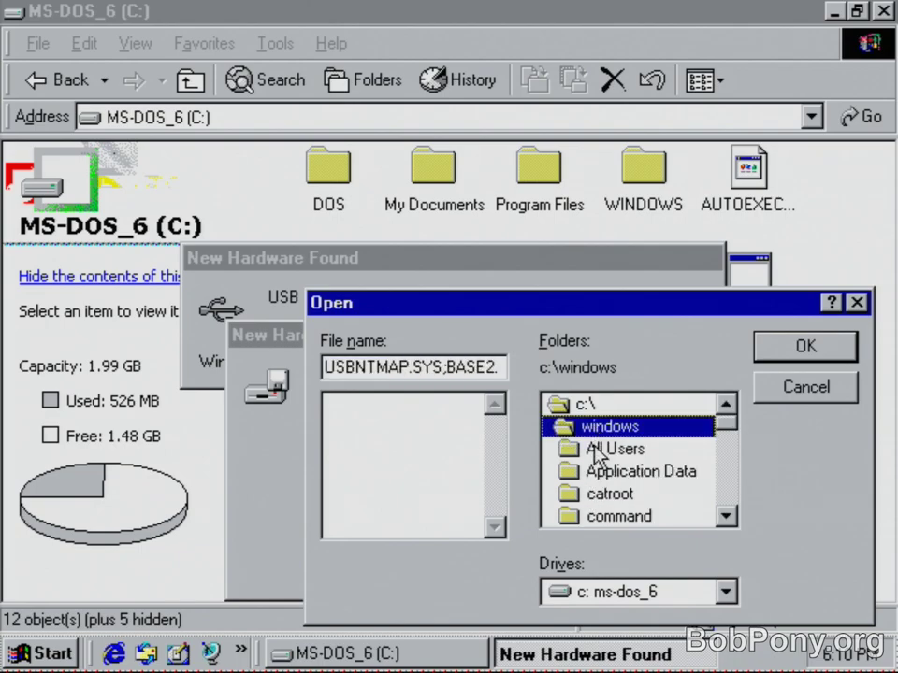
{"action": "left_click_drag", "start_coordinate": [726, 426], "coordinate": [726, 482]}
{"action": "double_click", "coordinate": [690, 473]}
{"action": "double_click", "coordinate": [686, 477]}
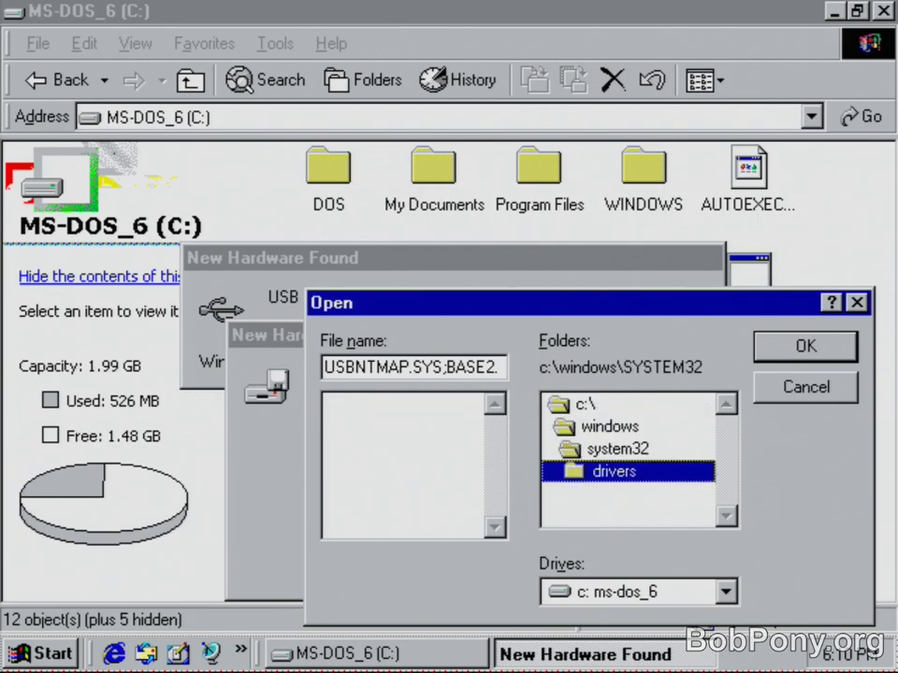
{"action": "key", "text": "Return"}
{"action": "key", "text": "Return"}
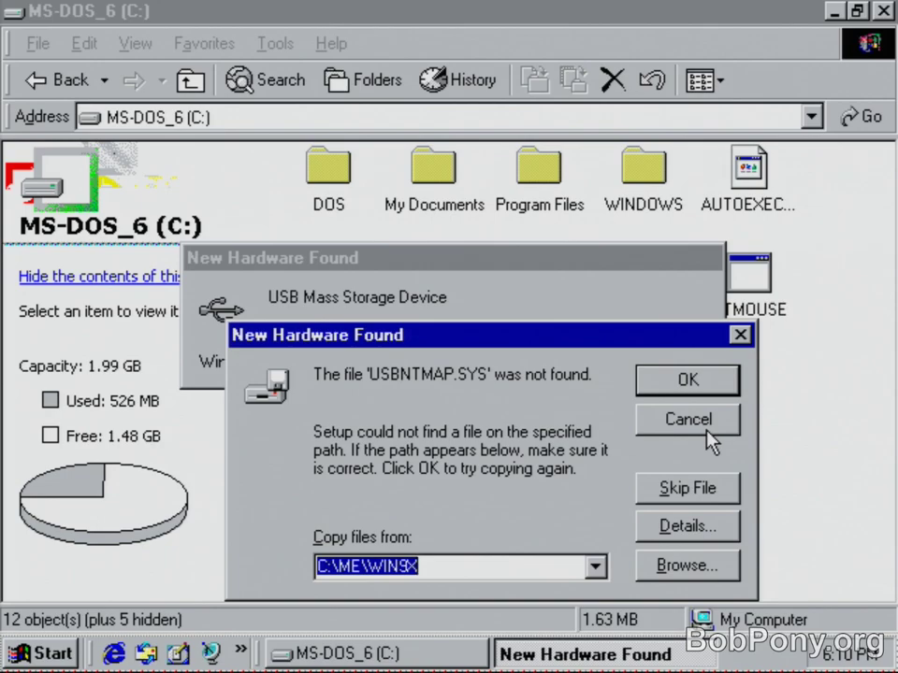
Pick D:\98FE\WIN98 from the previously used source paths
{"action": "left_click", "coordinate": [589, 567]}
{"action": "scroll", "coordinate": [557, 625], "scroll_direction": "down", "scroll_amount": 1}
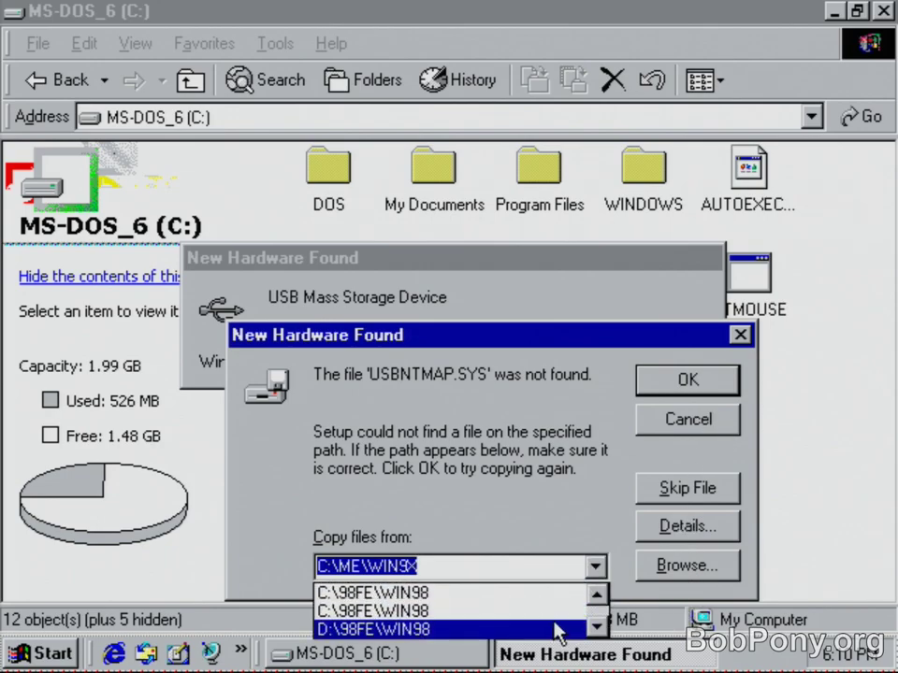
{"action": "scroll", "coordinate": [607, 556], "scroll_direction": "up", "scroll_amount": 1}
{"action": "scroll", "coordinate": [608, 561], "scroll_direction": "down", "scroll_amount": 1}
{"action": "left_click", "coordinate": [449, 629]}
Set the source to d:\me\win9x and retry copying the driver files
{"action": "left_click", "coordinate": [692, 566]}
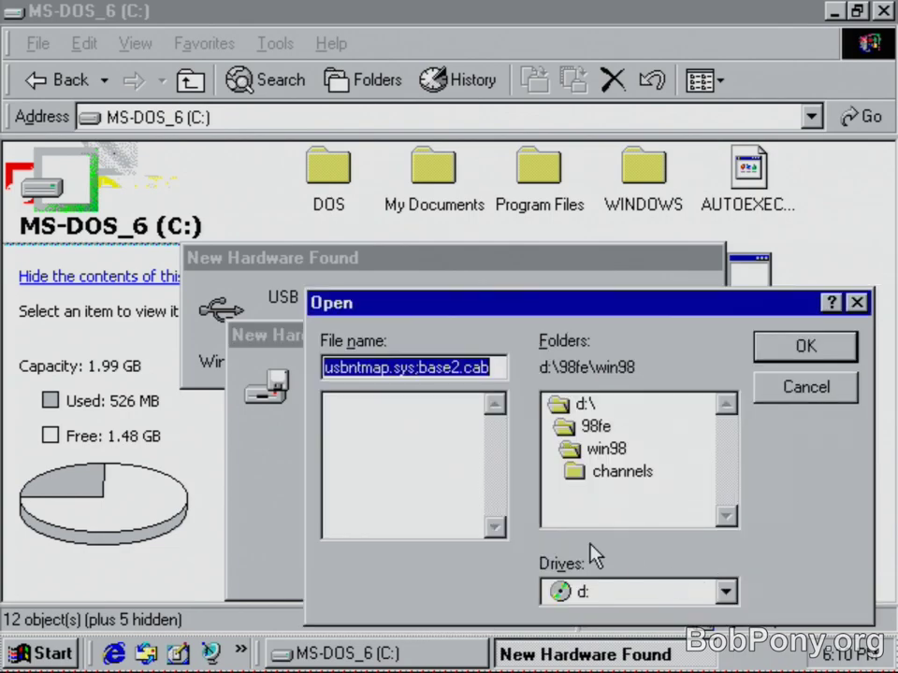
{"action": "left_click", "coordinate": [653, 592]}
{"action": "left_click", "coordinate": [647, 565]}
{"action": "double_click", "coordinate": [614, 409]}
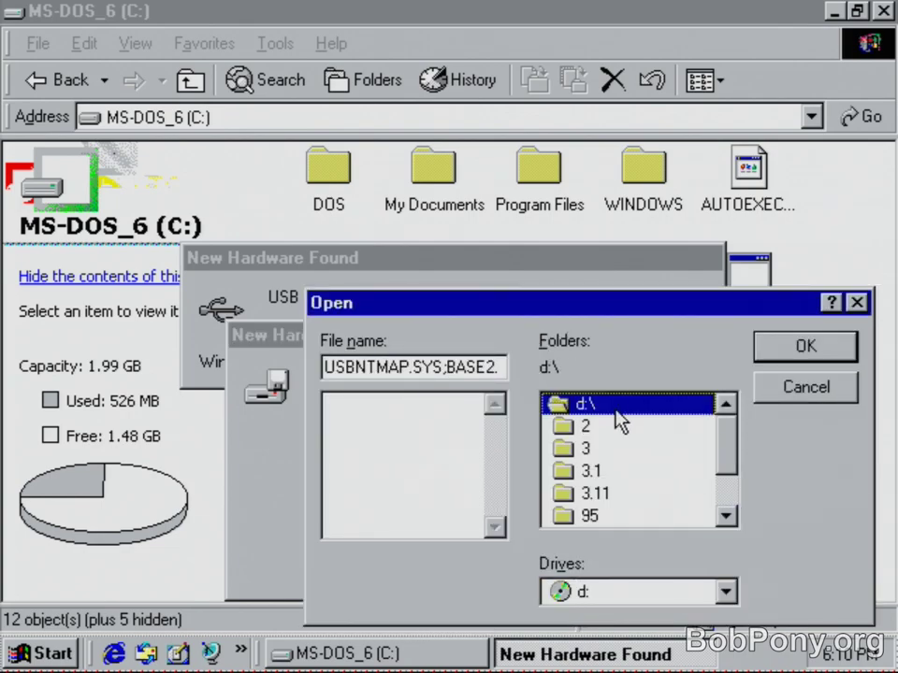
{"action": "scroll", "coordinate": [744, 474], "scroll_direction": "down", "scroll_amount": 1}
{"action": "double_click", "coordinate": [590, 517]}
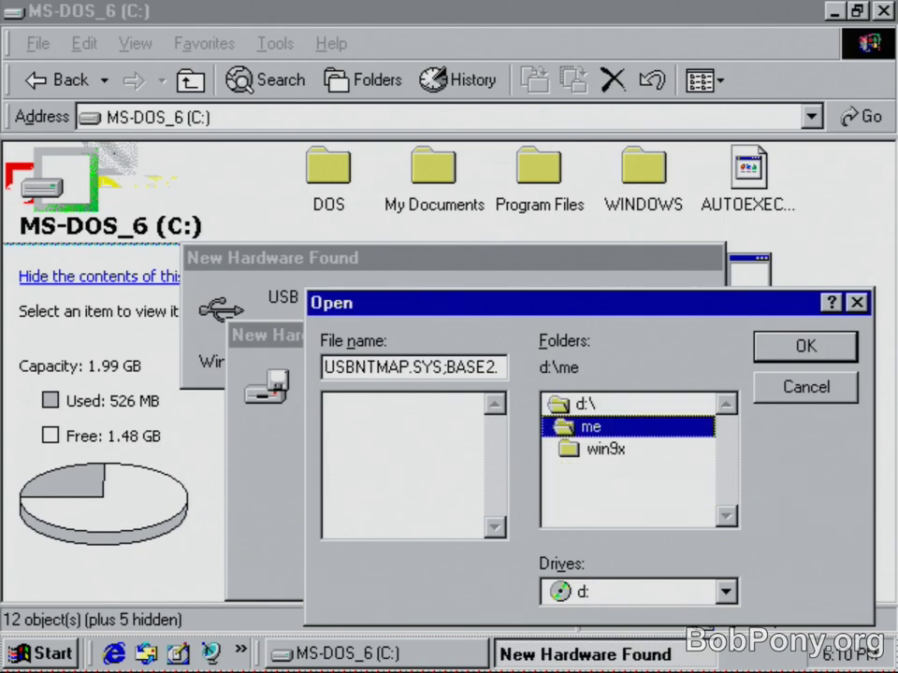
{"action": "double_click", "coordinate": [645, 449]}
{"action": "left_click", "coordinate": [805, 347]}
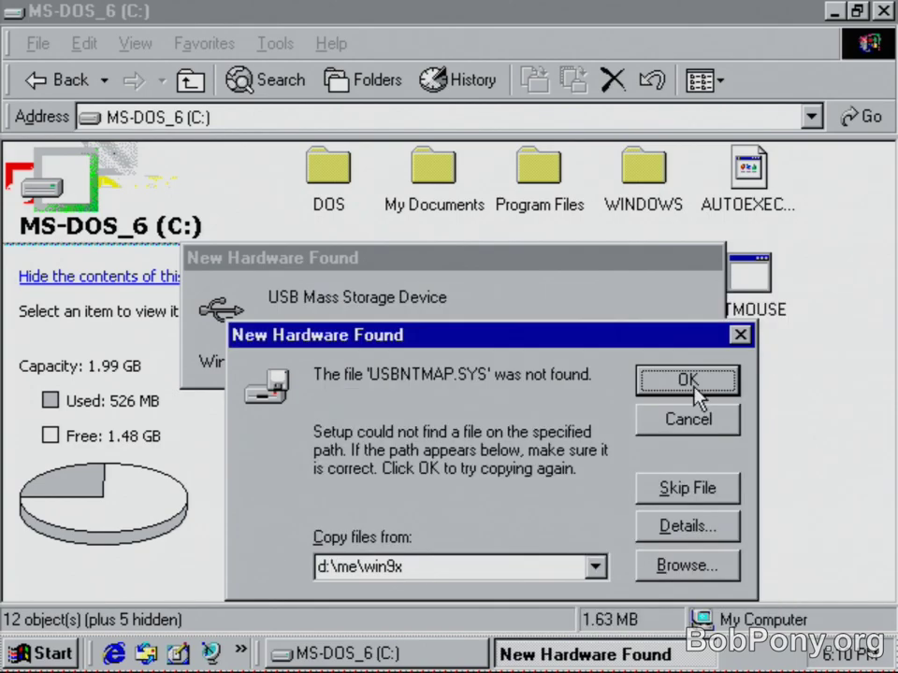
{"action": "left_click", "coordinate": [696, 388]}
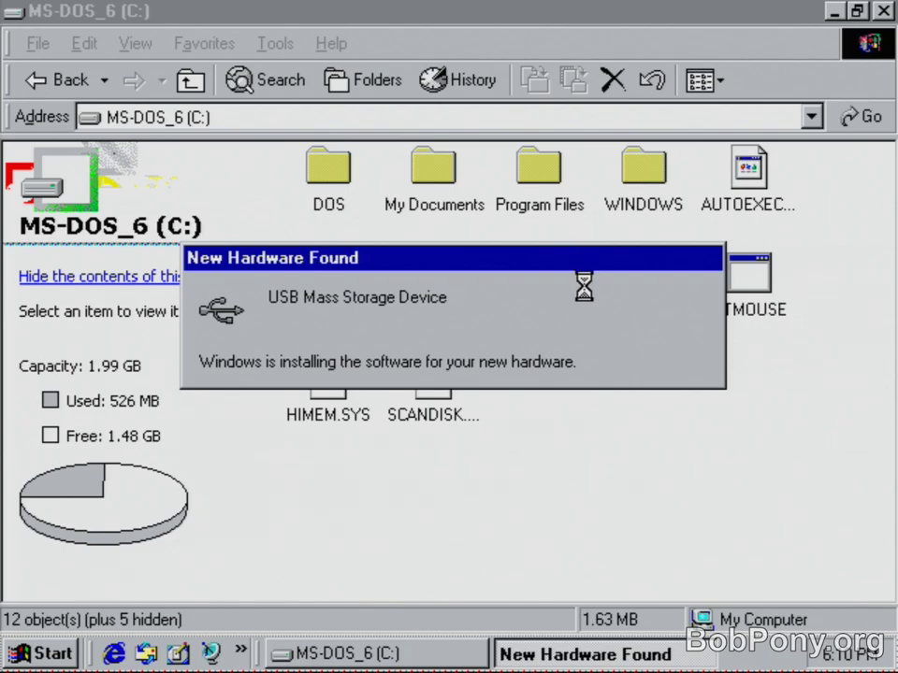
Go up to My Computer and refresh its view
{"action": "right_click", "coordinate": [588, 451]}
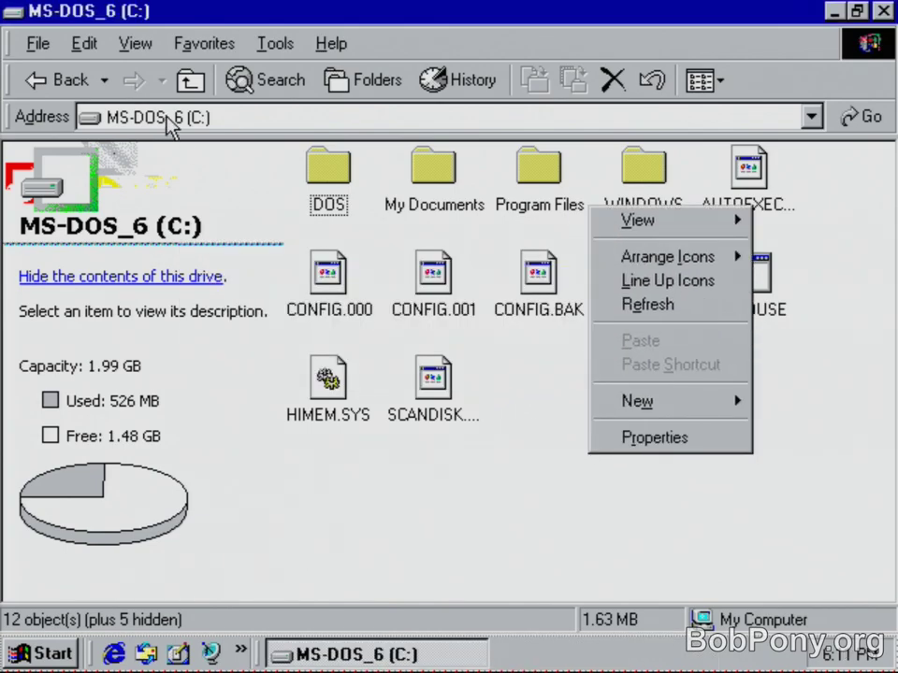
{"action": "left_click", "coordinate": [190, 81]}
{"action": "right_click", "coordinate": [542, 426]}
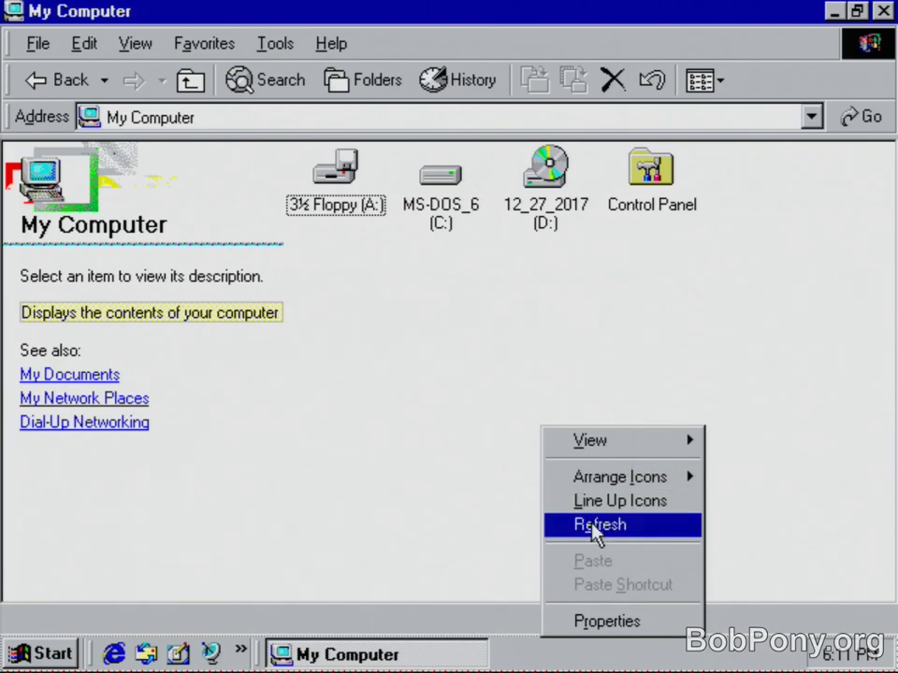
{"action": "left_click", "coordinate": [589, 525]}
In Device Manager, select USB Mass Storage Device under USB controllers, then cancel System Properties
{"action": "right_click", "coordinate": [508, 552]}
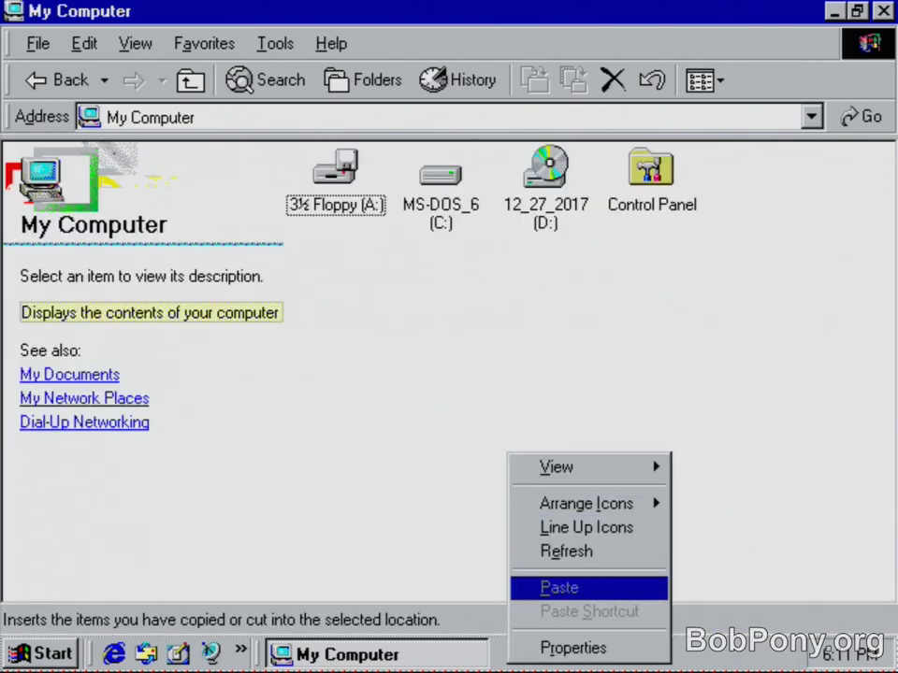
{"action": "left_click", "coordinate": [621, 647]}
{"action": "left_click", "coordinate": [314, 54]}
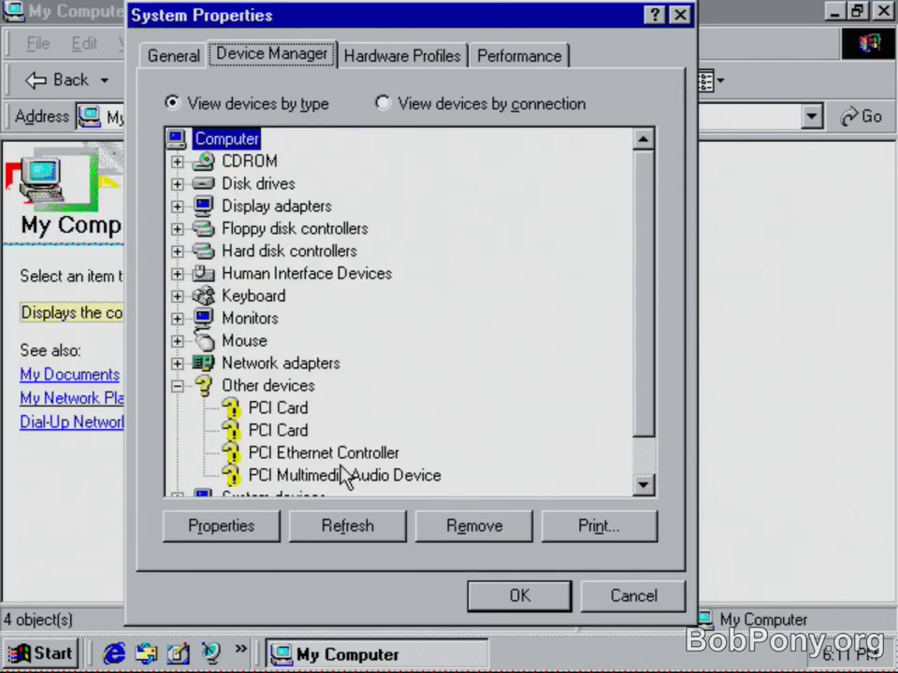
{"action": "left_click", "coordinate": [346, 475]}
{"action": "left_click", "coordinate": [644, 423]}
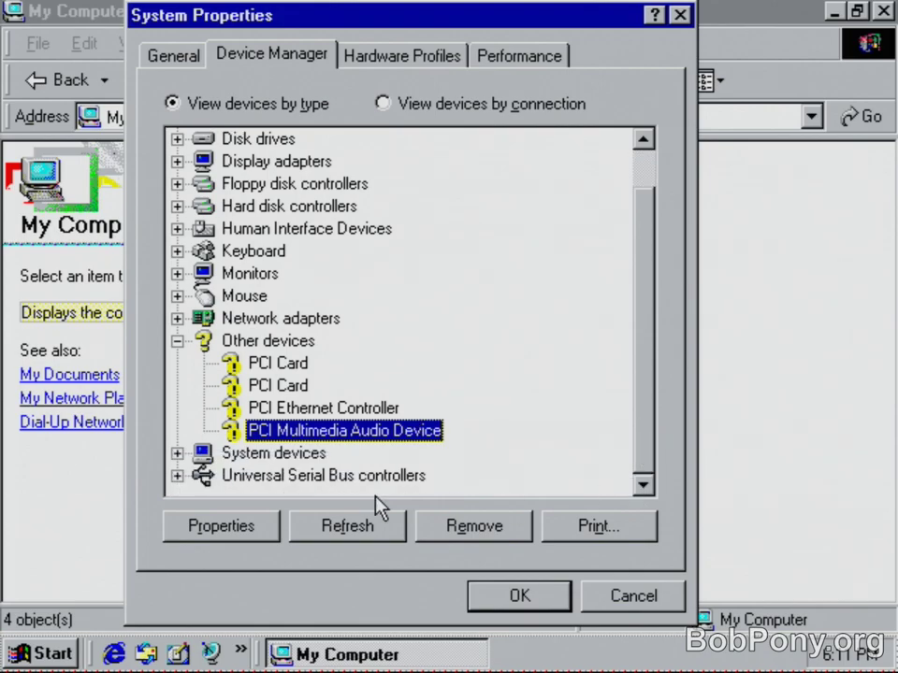
{"action": "left_click", "coordinate": [177, 475]}
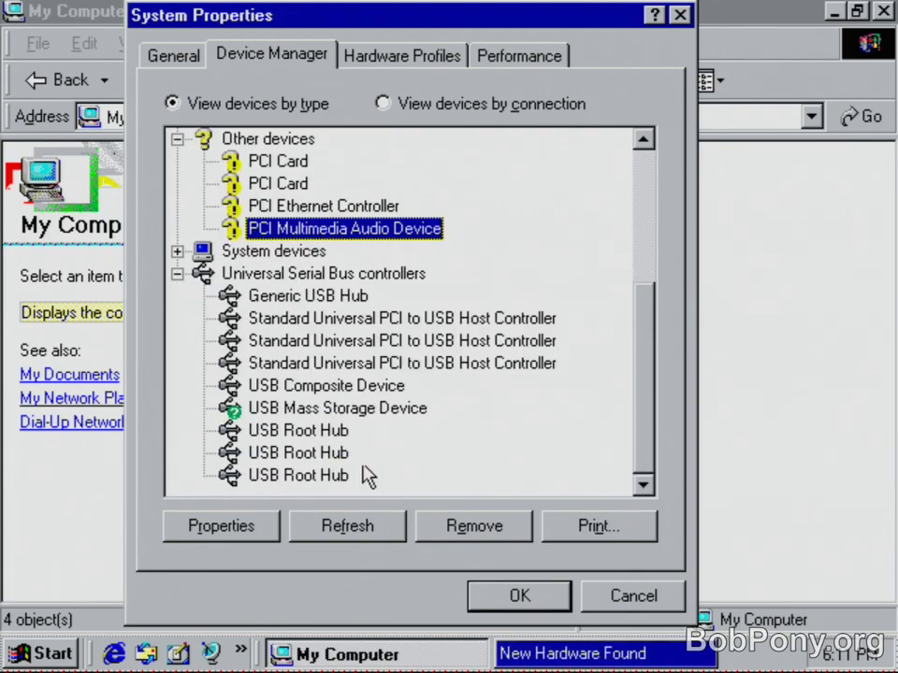
{"action": "left_click", "coordinate": [361, 411]}
{"action": "left_click", "coordinate": [618, 655]}
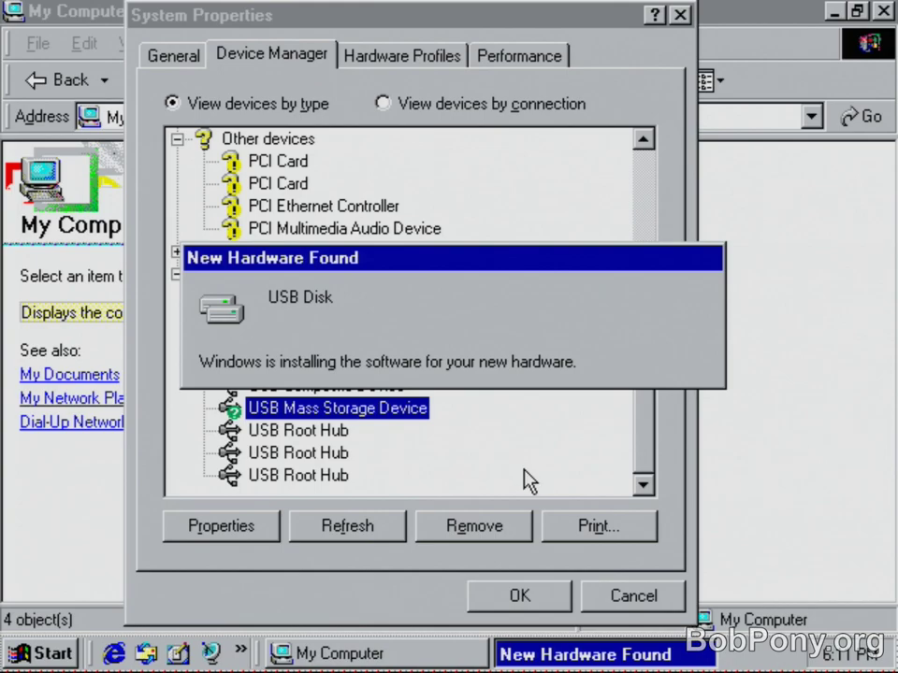
{"action": "left_click", "coordinate": [634, 596]}
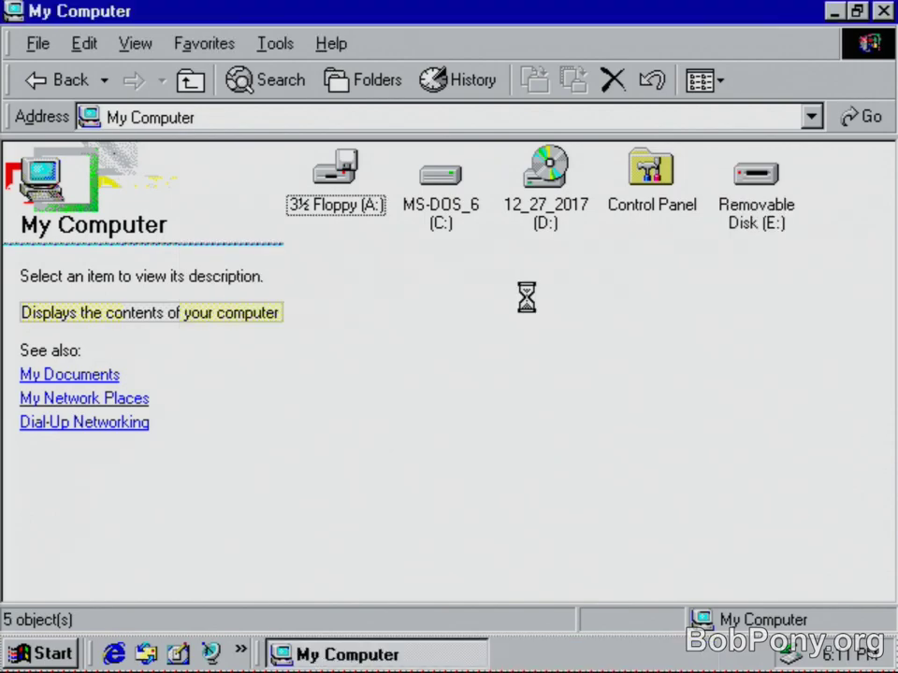
Open Removable Disk (E:), enter the XP folder and run SETUP
{"action": "left_click", "coordinate": [756, 187]}
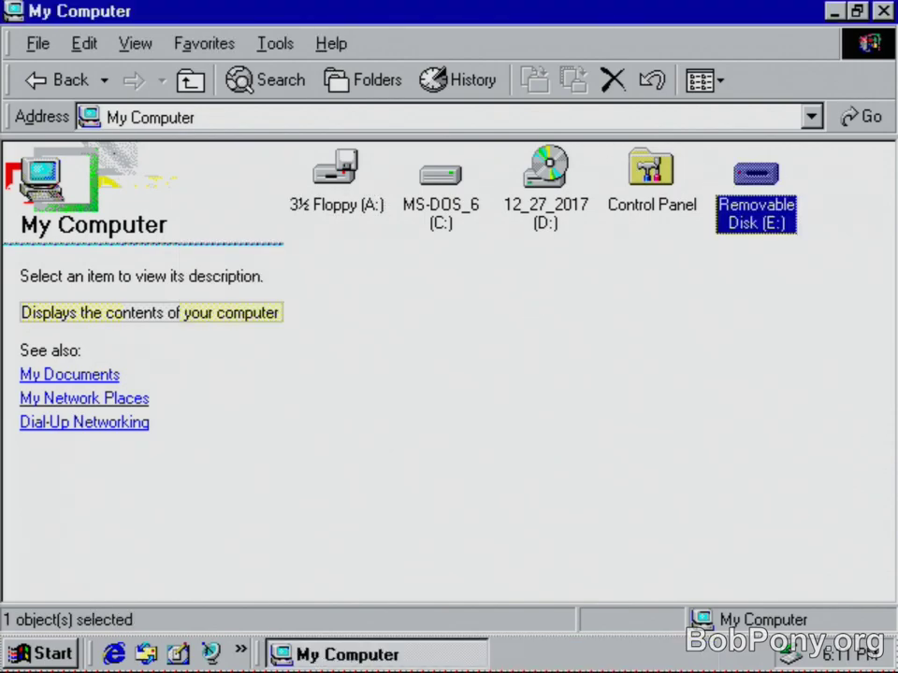
{"action": "double_click", "coordinate": [760, 213]}
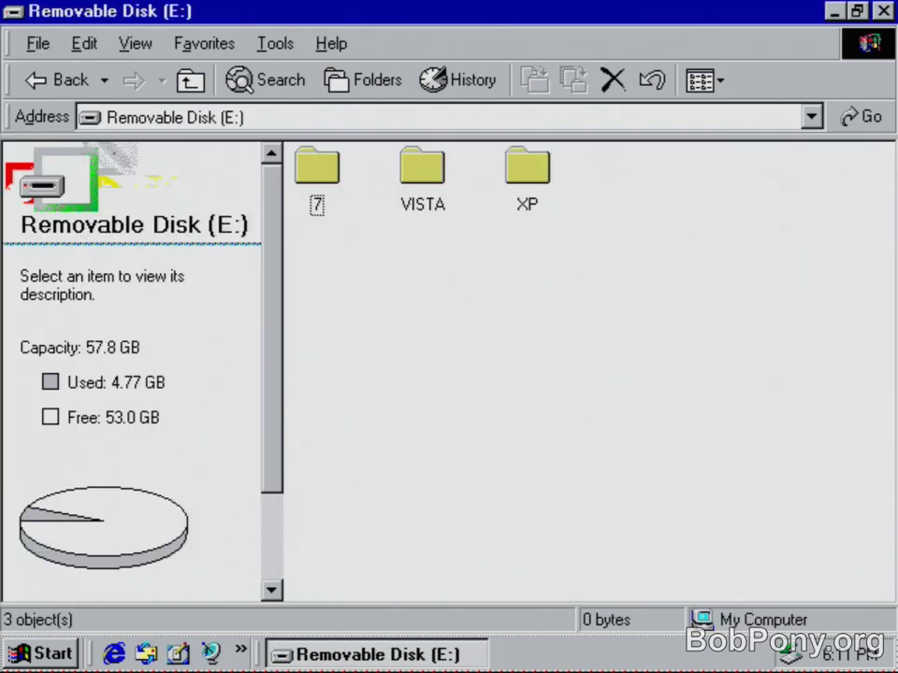
{"action": "double_click", "coordinate": [519, 192]}
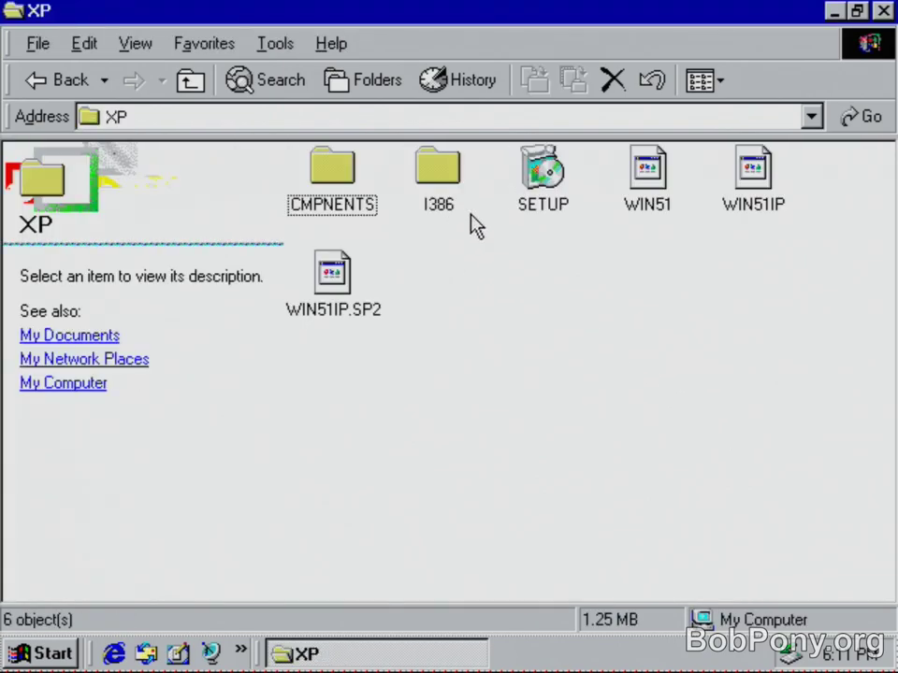
{"action": "double_click", "coordinate": [542, 178]}
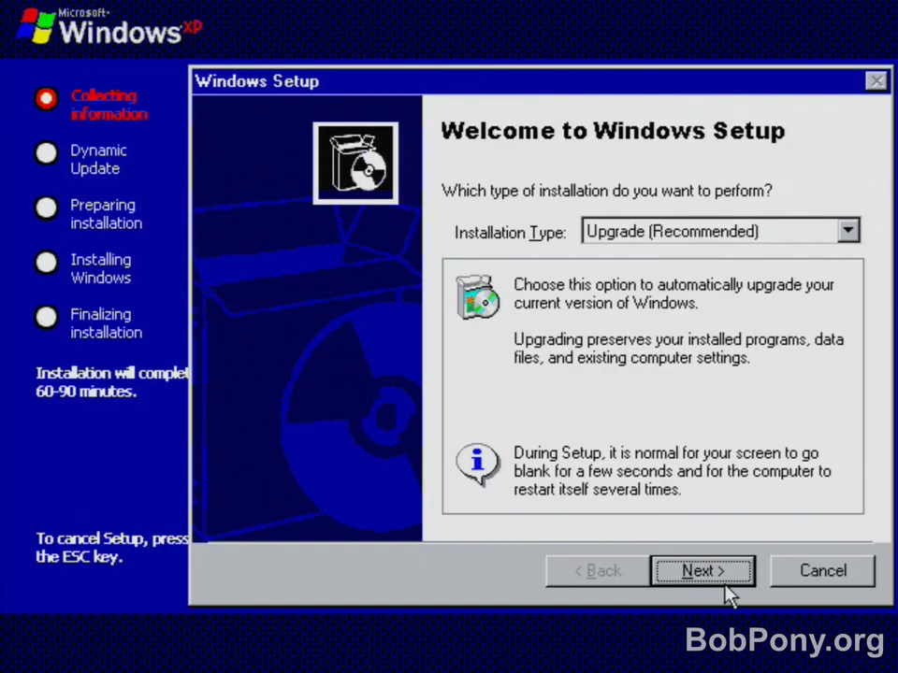
Choose the Upgrade installation type, accept the license agreement and enter the product key
{"action": "left_click", "coordinate": [723, 573]}
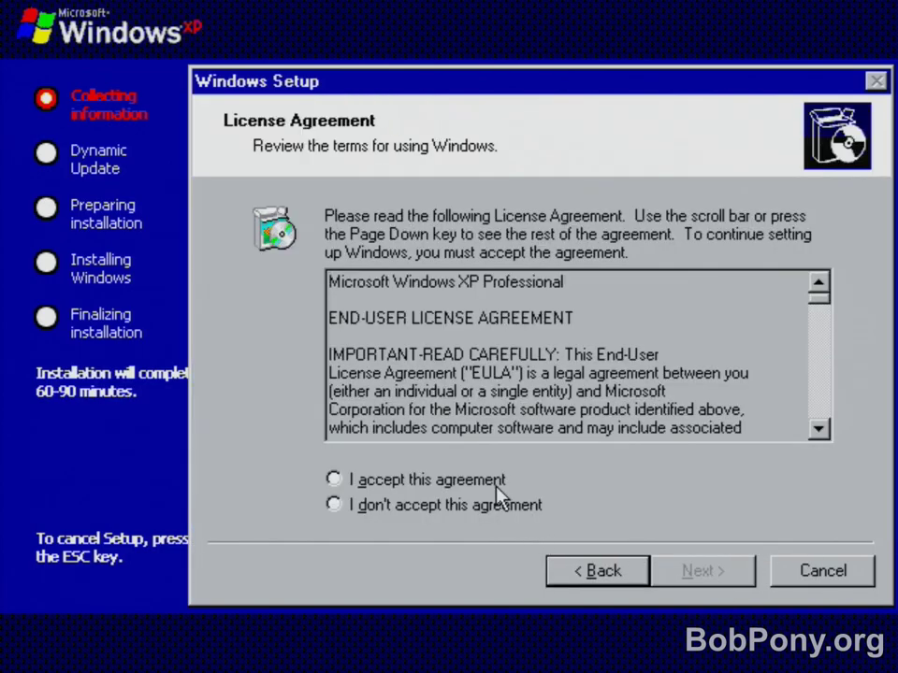
{"action": "left_click", "coordinate": [495, 482]}
{"action": "left_click", "coordinate": [709, 572]}
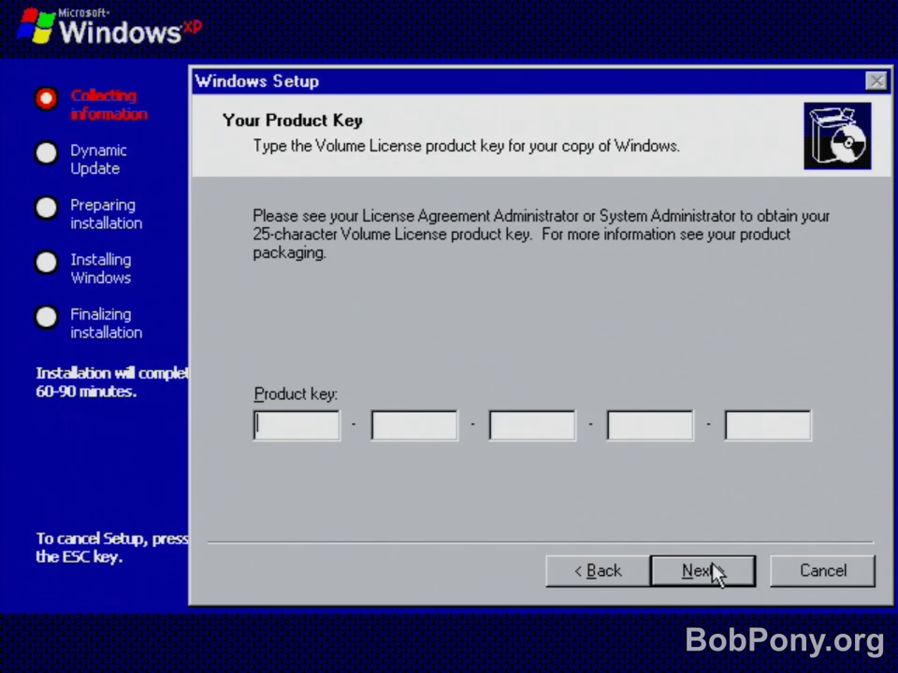
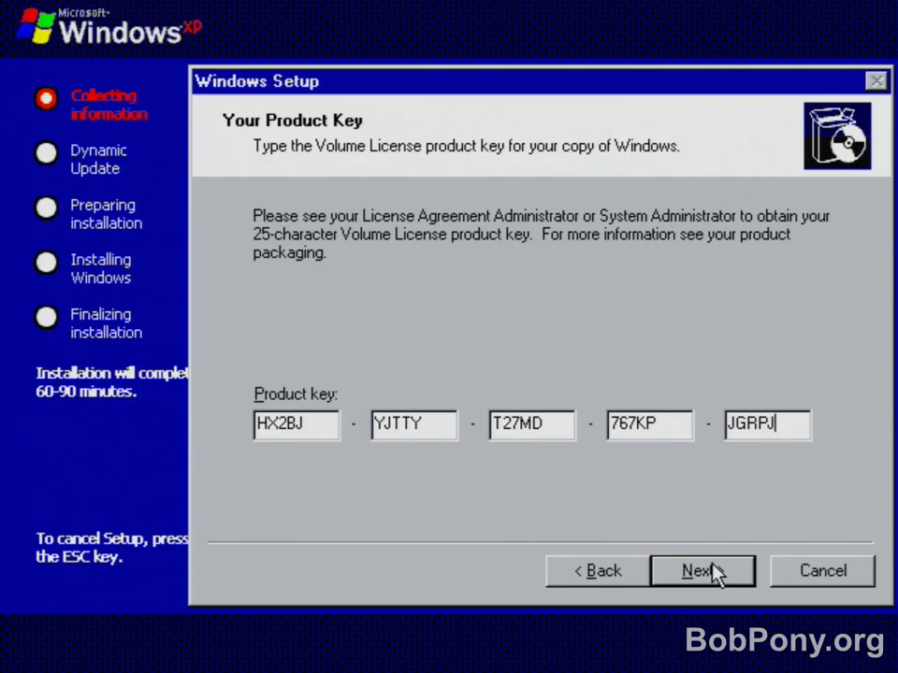
{"action": "left_click", "coordinate": [716, 573]}
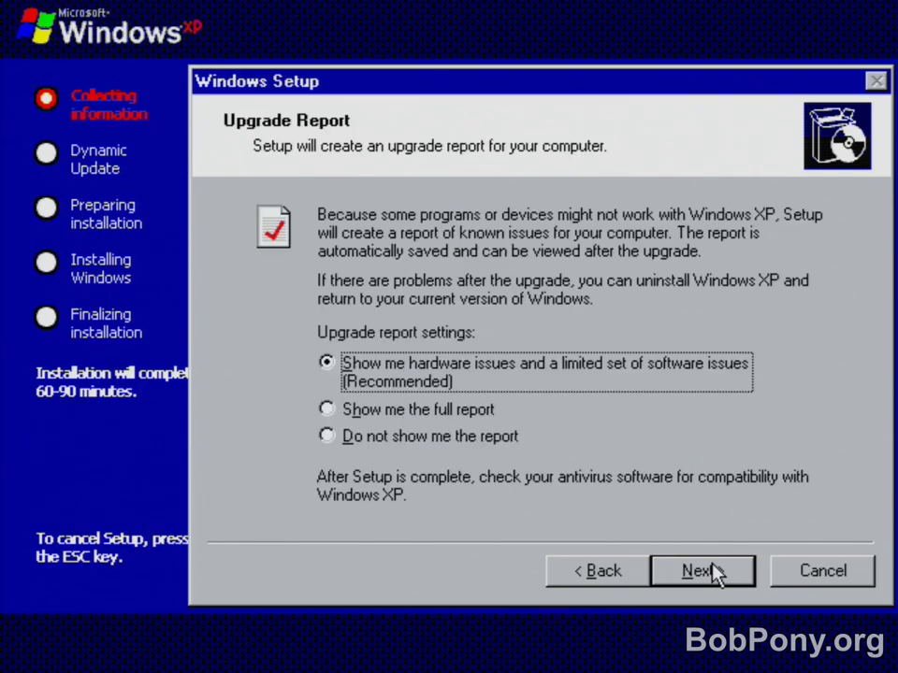
Choose 'Do not show me the report' and skip getting updated setup files
{"action": "key", "text": "Down"}
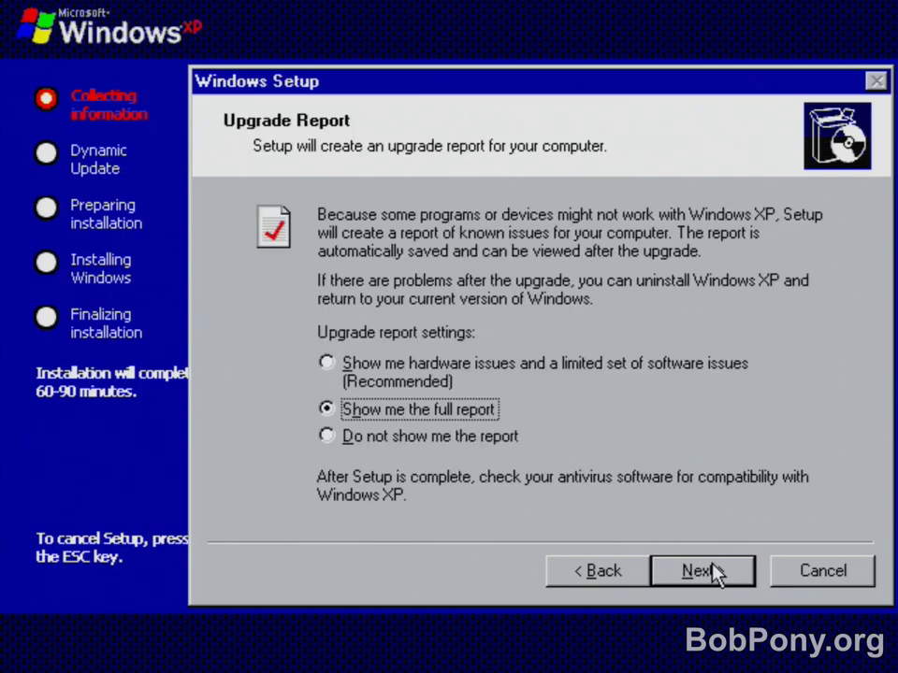
{"action": "key", "text": "Down"}
{"action": "left_click", "coordinate": [715, 573]}
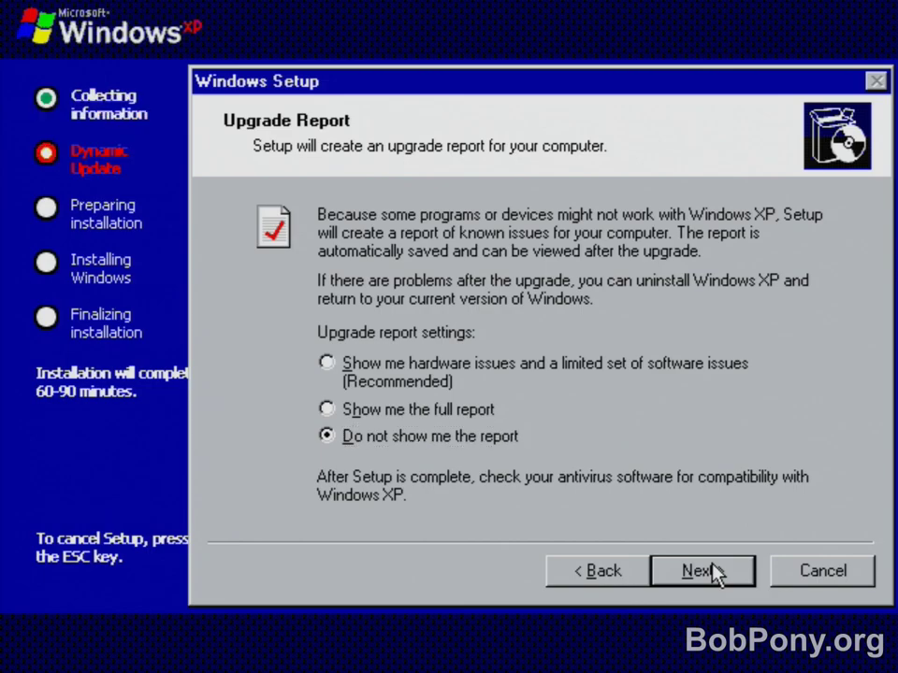
{"action": "key", "text": "Down"}
Let Preparing installation start, cancel Setup with Yes, and Finish once restoring completes
{"action": "left_click", "coordinate": [716, 572]}
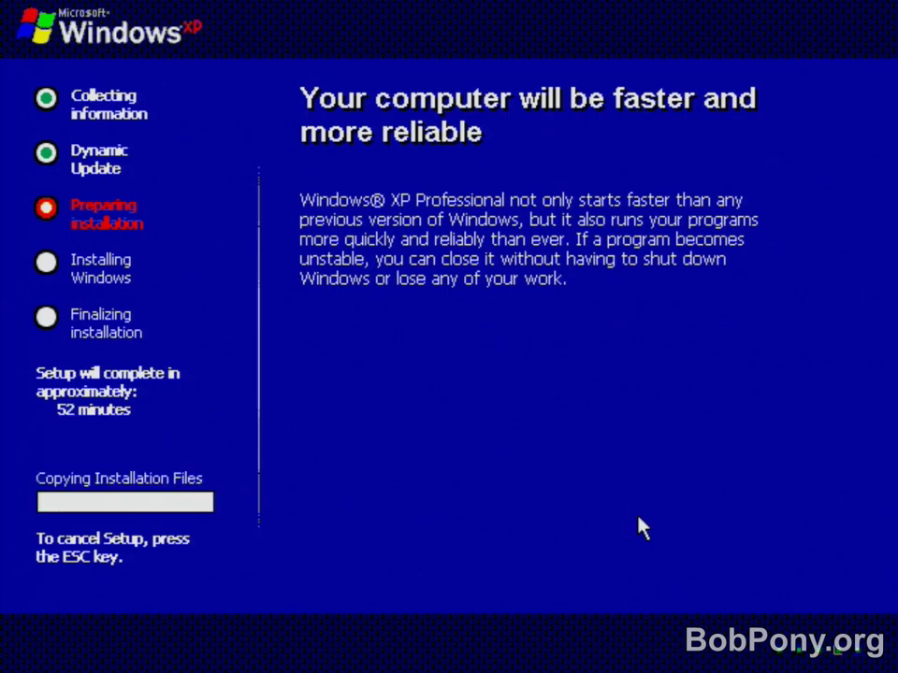
{"action": "key", "text": "Escape"}
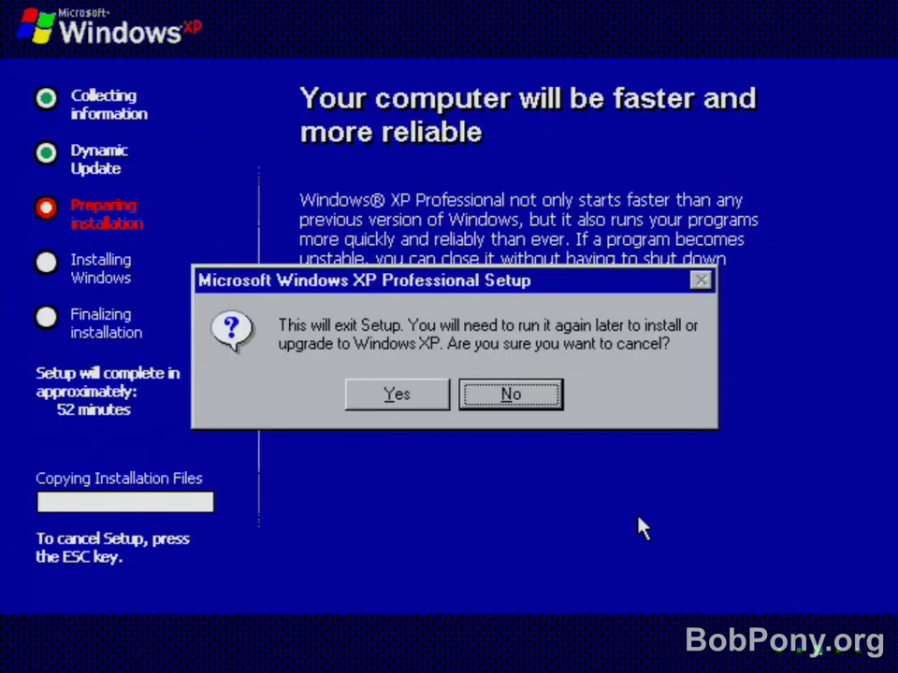
{"action": "key", "text": "Left"}
{"action": "key", "text": "Return"}
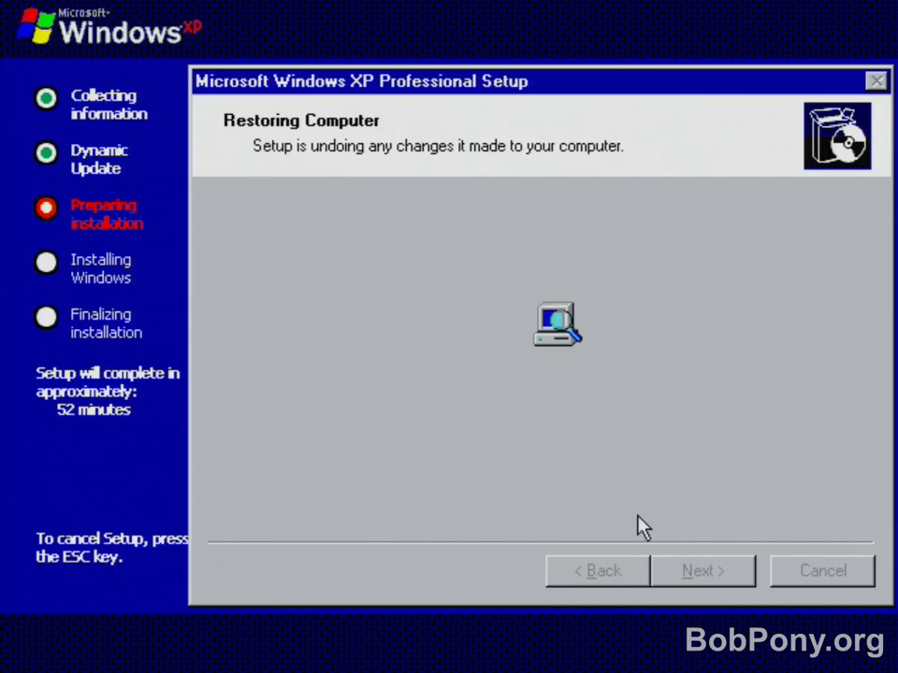
{"action": "left_click", "coordinate": [745, 571]}
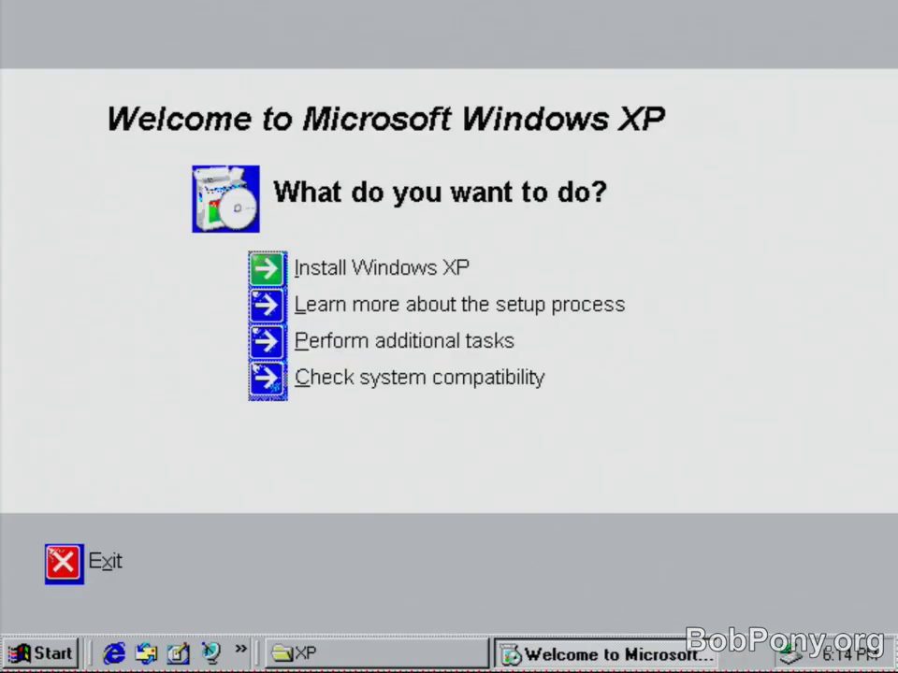
In Add/Remove Programs' Windows Setup list, add Desktop Themes to the components
{"action": "left_click", "coordinate": [28, 656]}
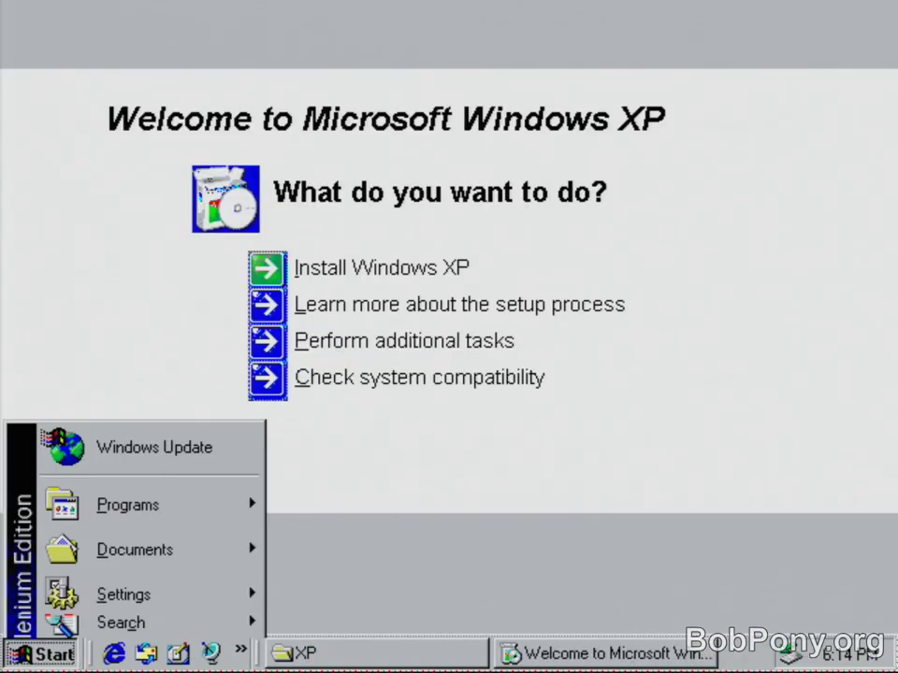
{"action": "left_click", "coordinate": [281, 367]}
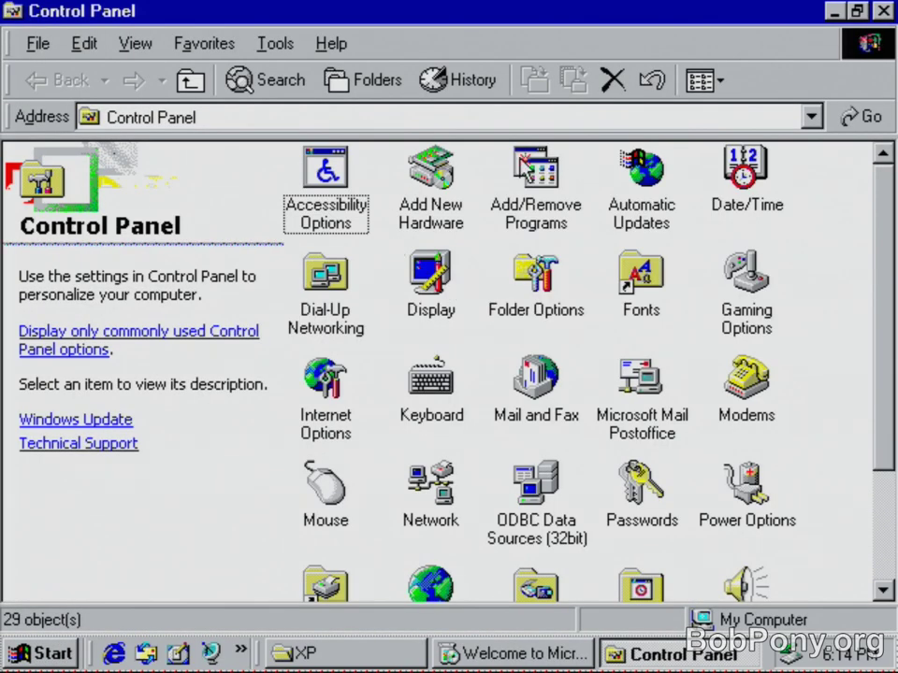
{"action": "double_click", "coordinate": [536, 173]}
{"action": "left_click", "coordinate": [344, 62]}
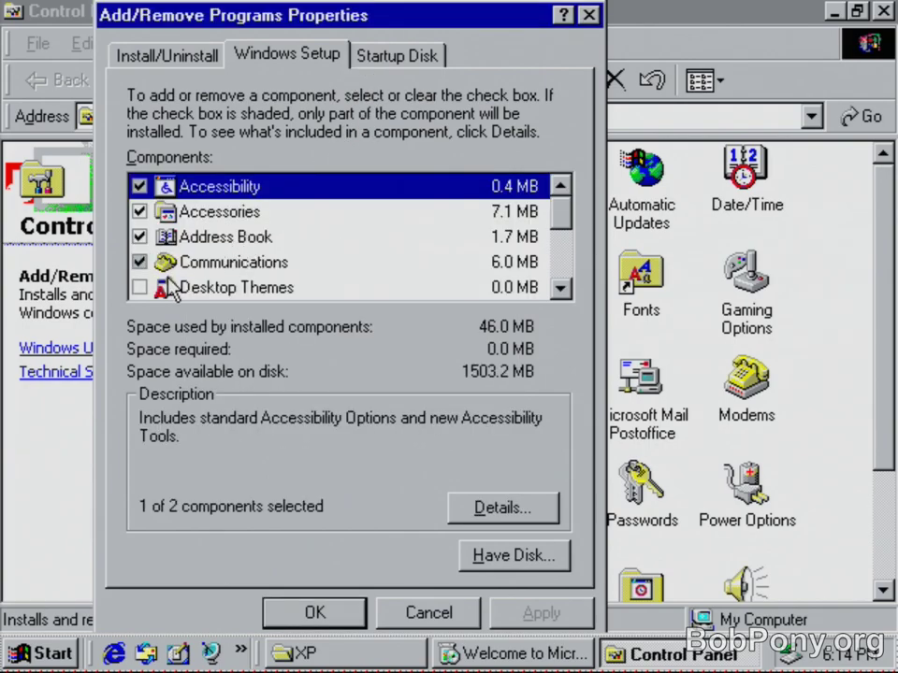
{"action": "left_click", "coordinate": [140, 288]}
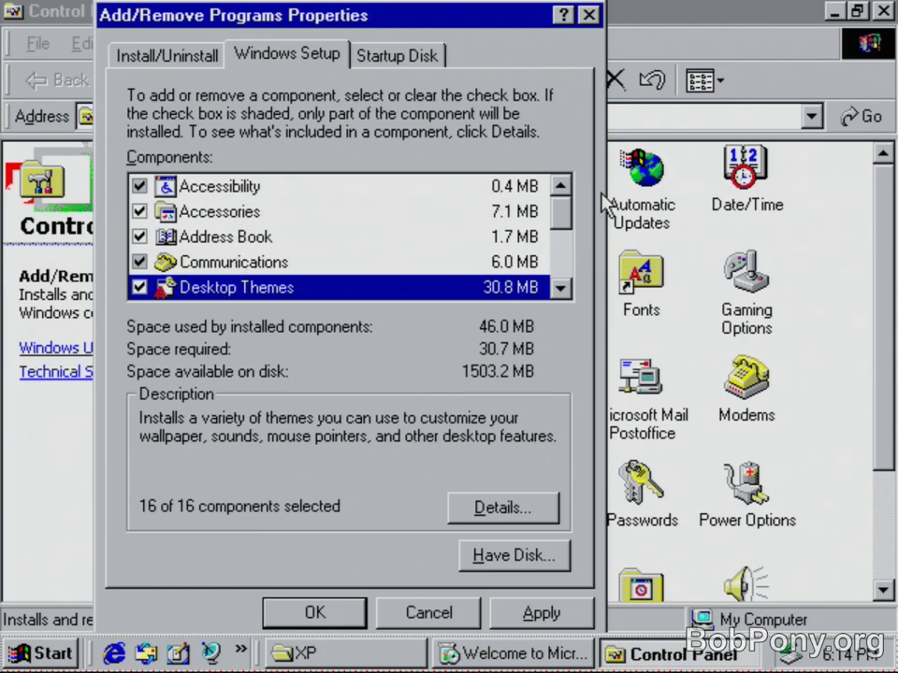
{"action": "left_click_drag", "start_coordinate": [561, 217], "coordinate": [555, 249]}
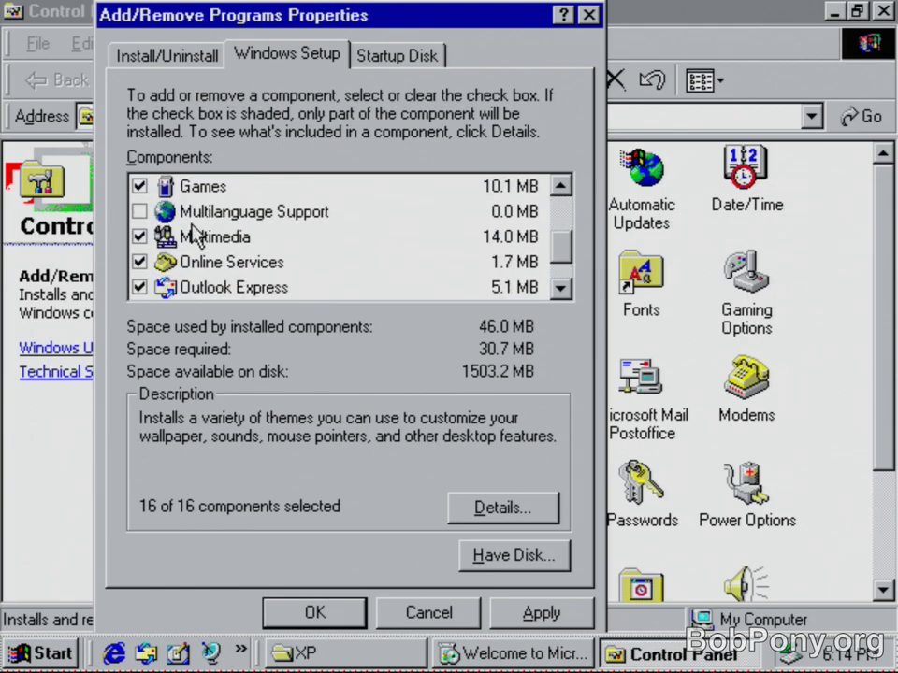
{"action": "left_click_drag", "start_coordinate": [576, 254], "coordinate": [560, 277]}
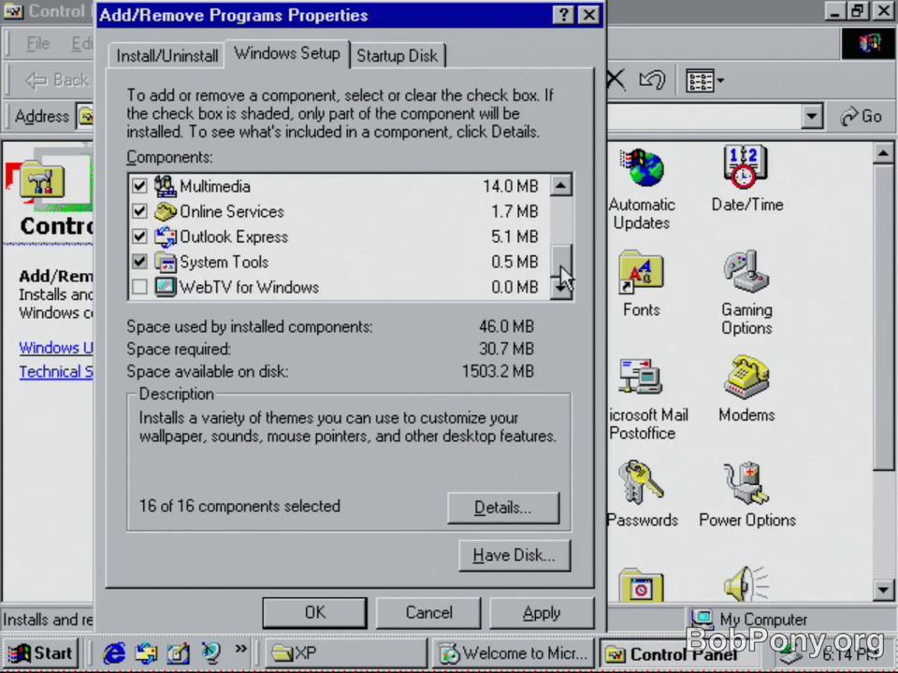
Check Compressed Folders and Clipboard Viewer under System Tools and apply the changes
{"action": "double_click", "coordinate": [183, 262]}
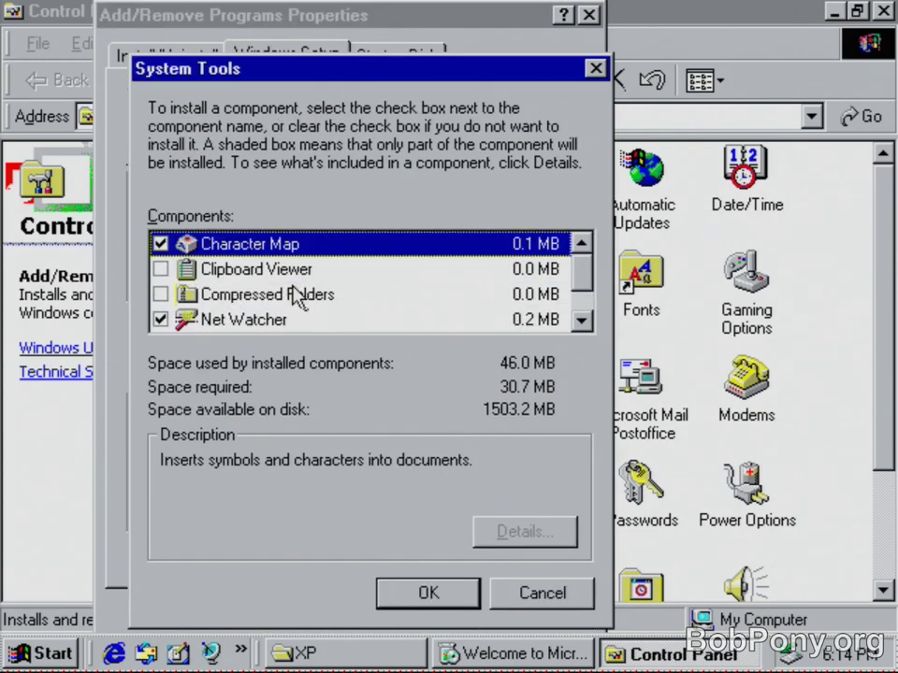
{"action": "left_click", "coordinate": [160, 294]}
{"action": "left_click", "coordinate": [160, 269]}
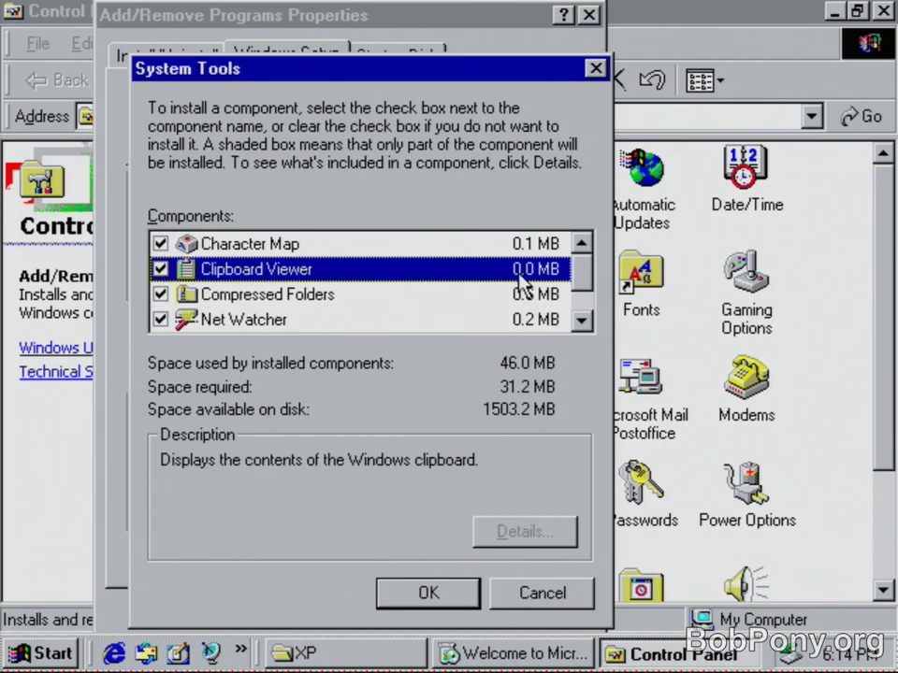
{"action": "left_click", "coordinate": [580, 295]}
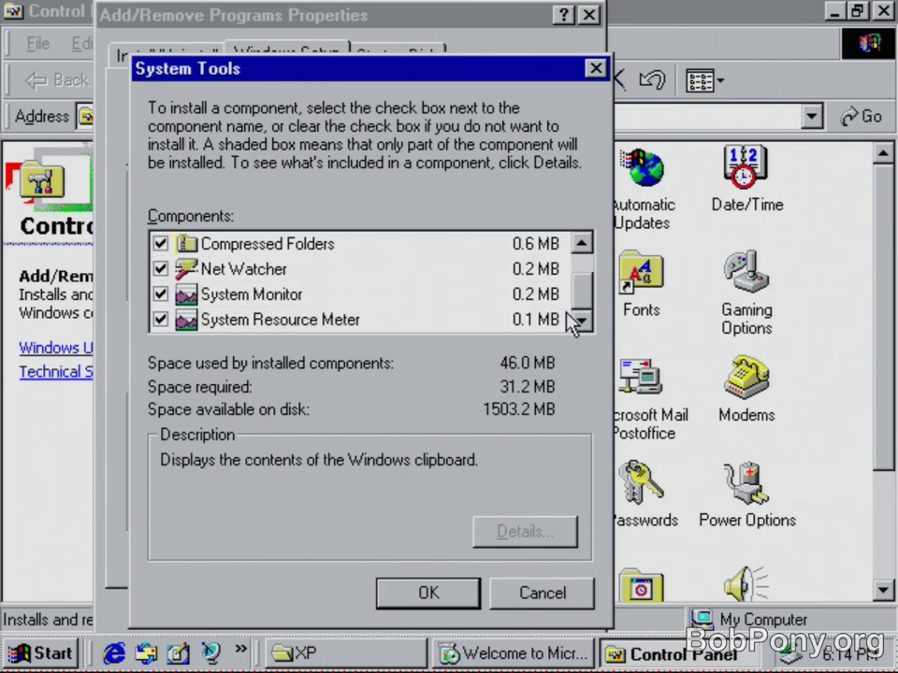
{"action": "key", "text": "Return"}
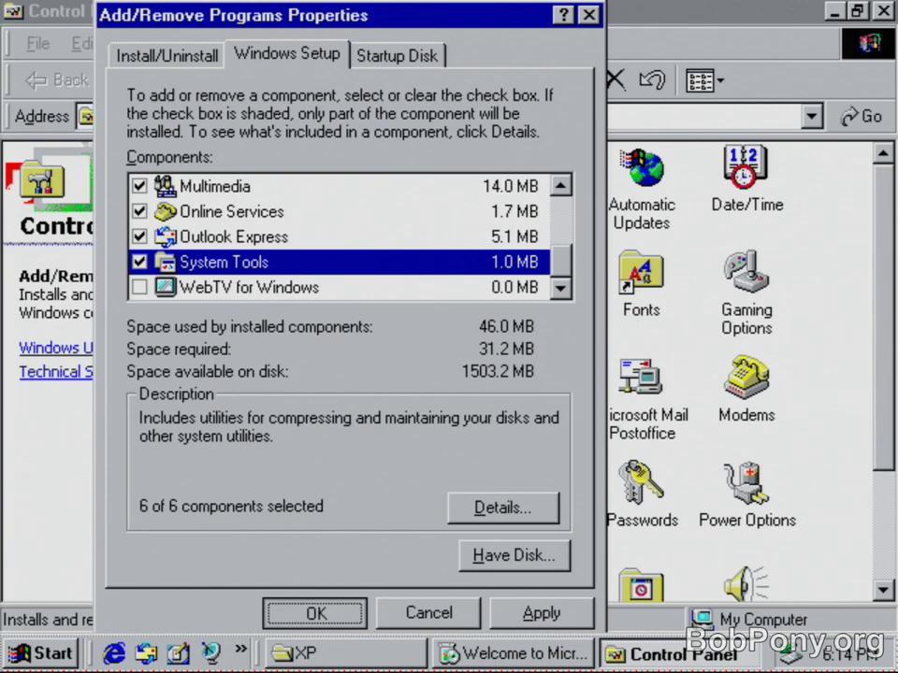
{"action": "left_click", "coordinate": [318, 611]}
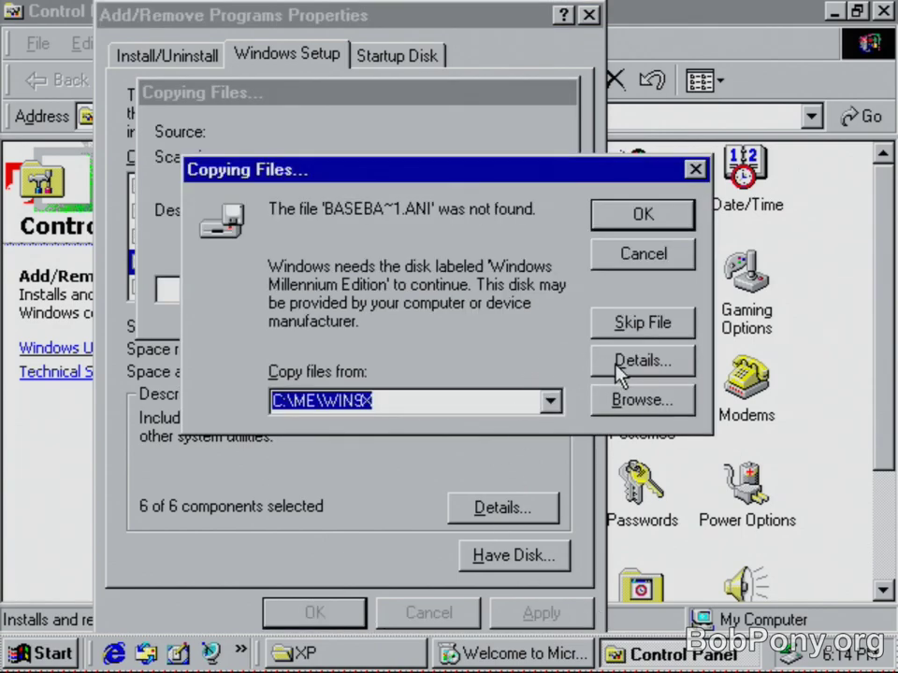
Change the Copy files from drive C: to D: to resume copying, then go up to My Computer
{"action": "left_click", "coordinate": [667, 220]}
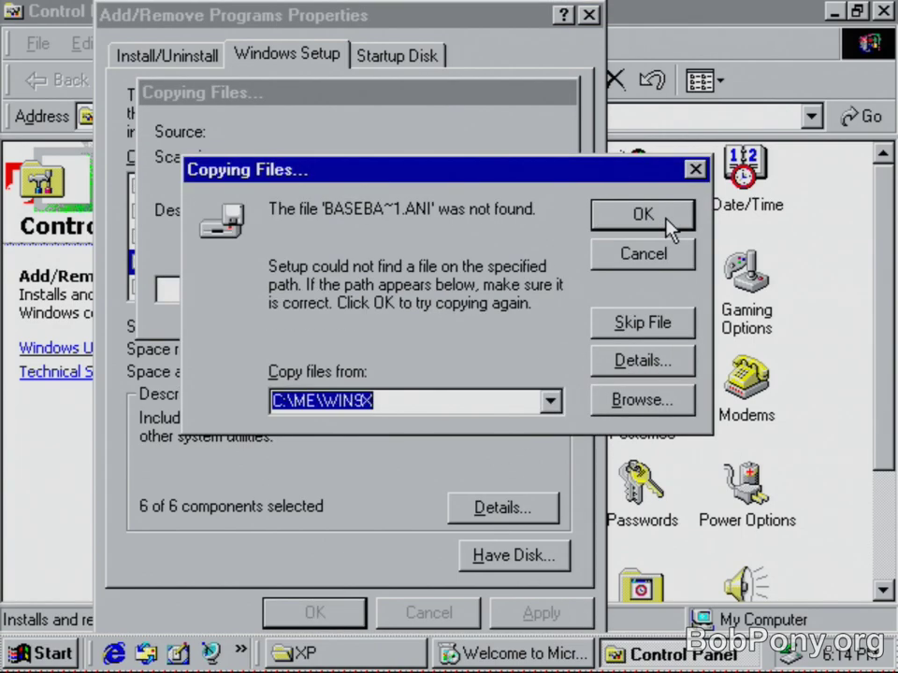
{"action": "left_click", "coordinate": [271, 401]}
{"action": "type", "text": "D:"}
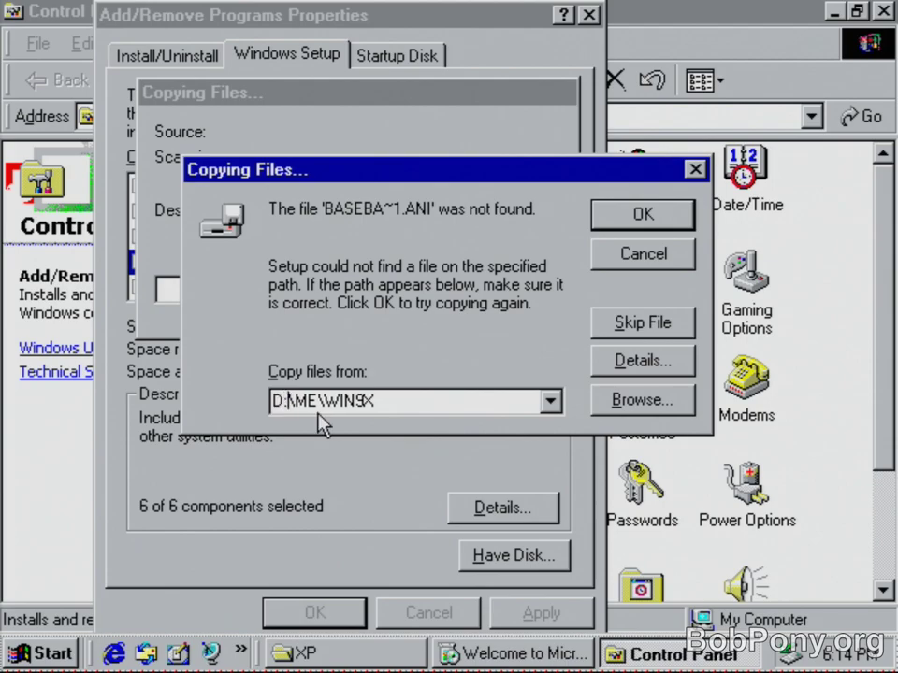
{"action": "key", "text": "Return"}
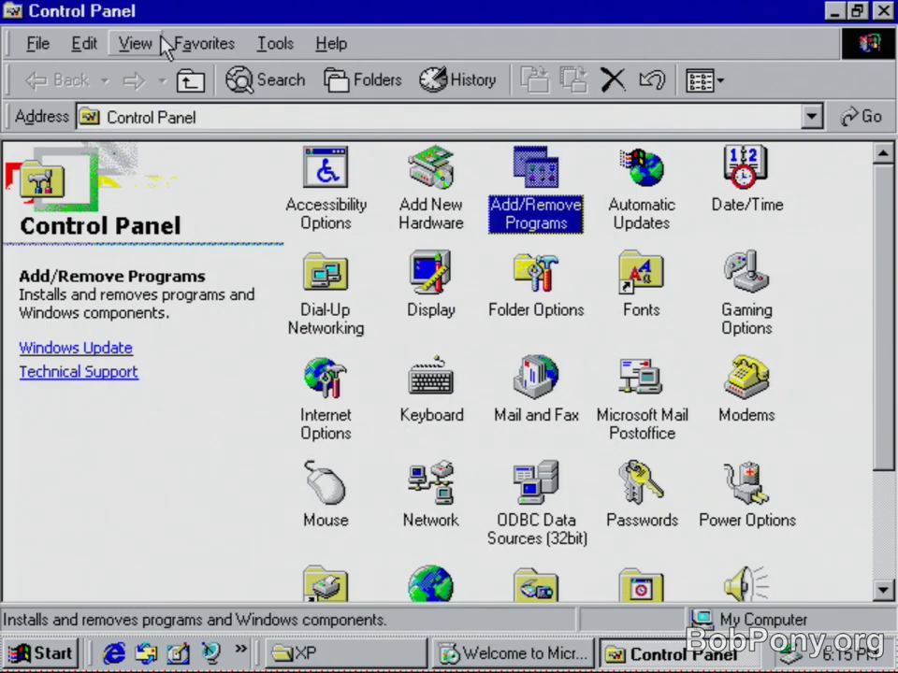
{"action": "left_click", "coordinate": [190, 81]}
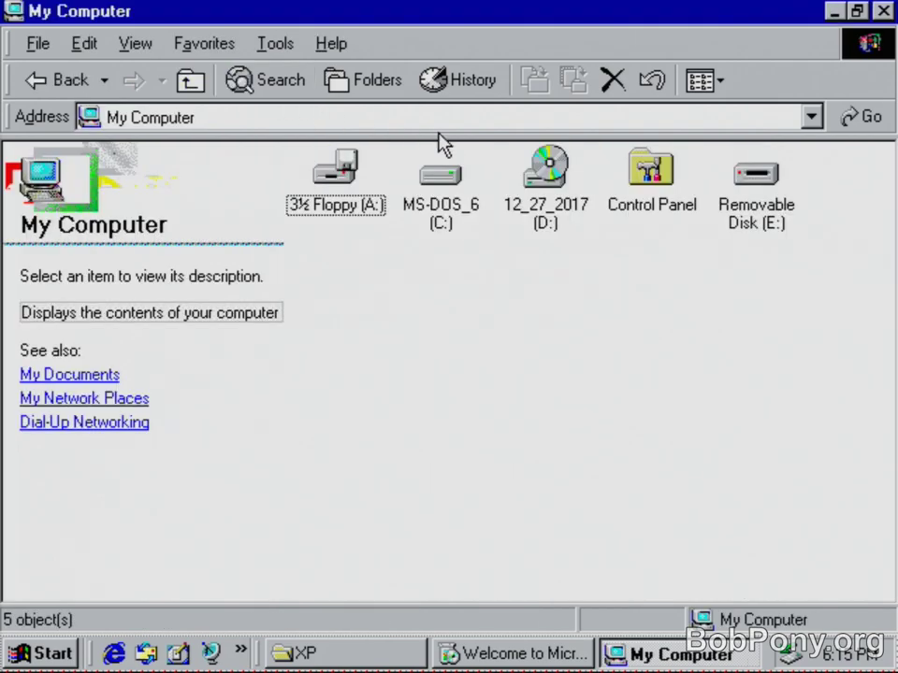
Open the MS-DOS_6 (C:) drive and refresh its file list
{"action": "left_click", "coordinate": [441, 175]}
{"action": "double_click", "coordinate": [455, 186]}
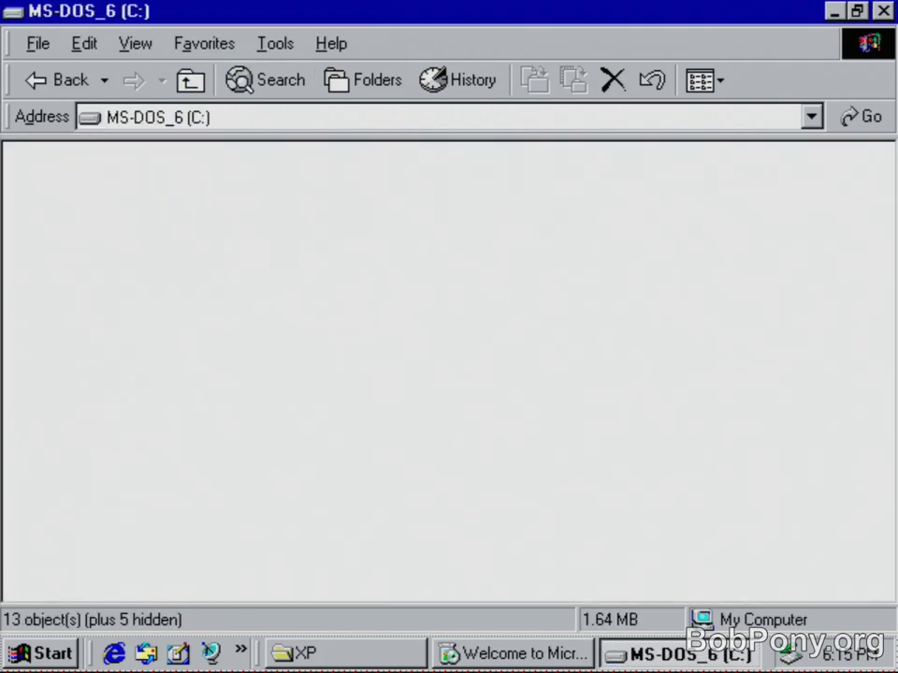
{"action": "right_click", "coordinate": [506, 581]}
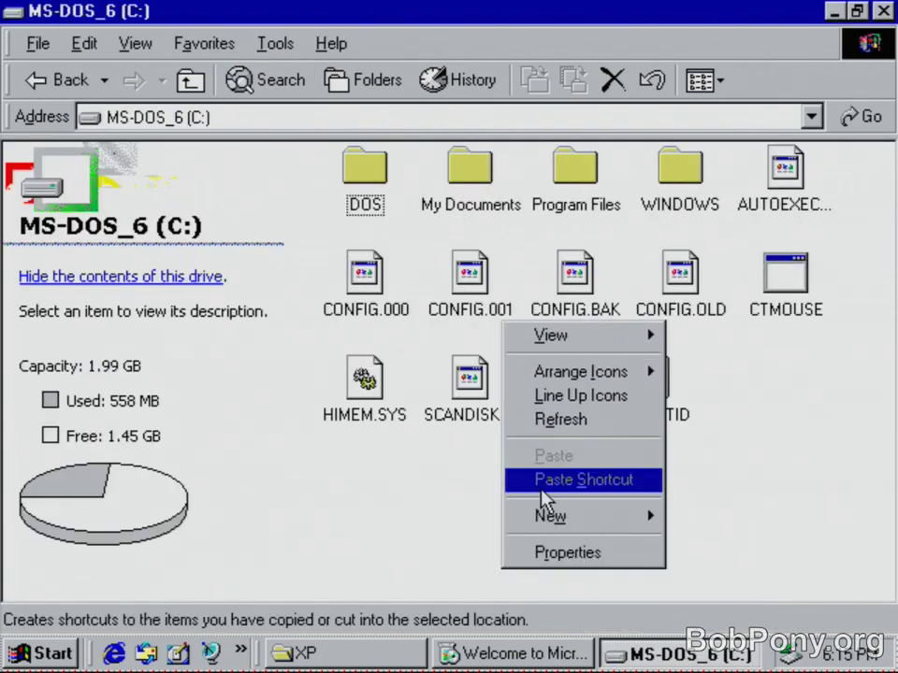
{"action": "left_click", "coordinate": [553, 422]}
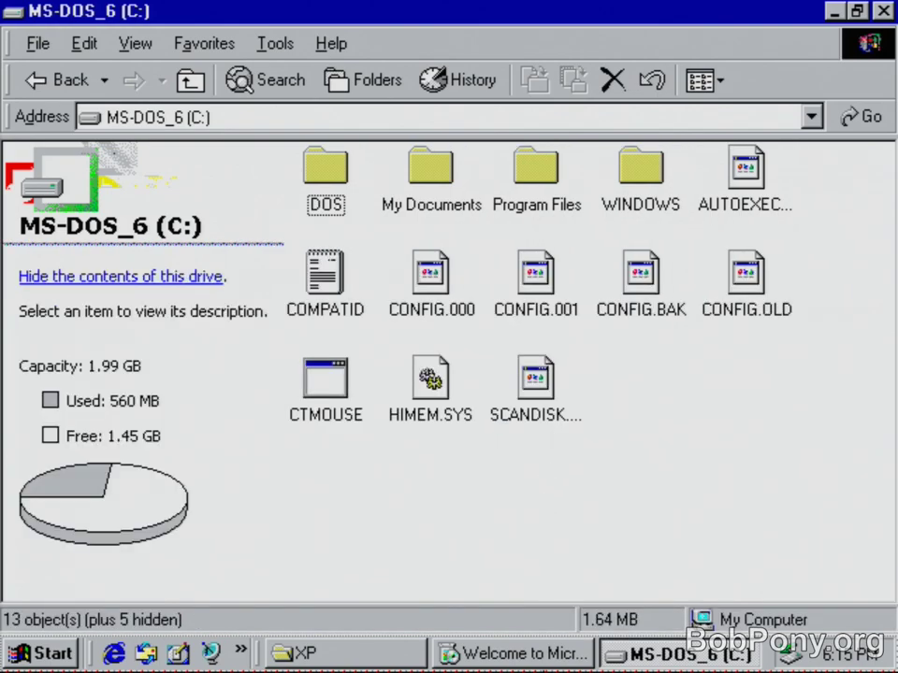
Switch between taskbar windows and refresh C: until copying finishes, then accept the restart prompt
{"action": "left_click", "coordinate": [513, 653]}
{"action": "left_click", "coordinate": [675, 653]}
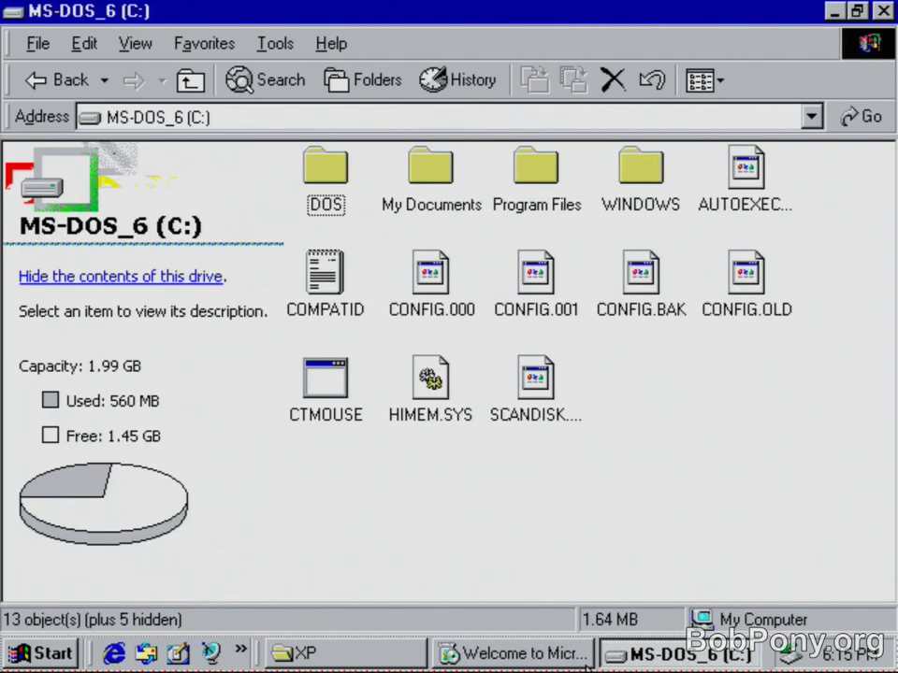
{"action": "left_click", "coordinate": [318, 657]}
{"action": "left_click", "coordinate": [497, 655]}
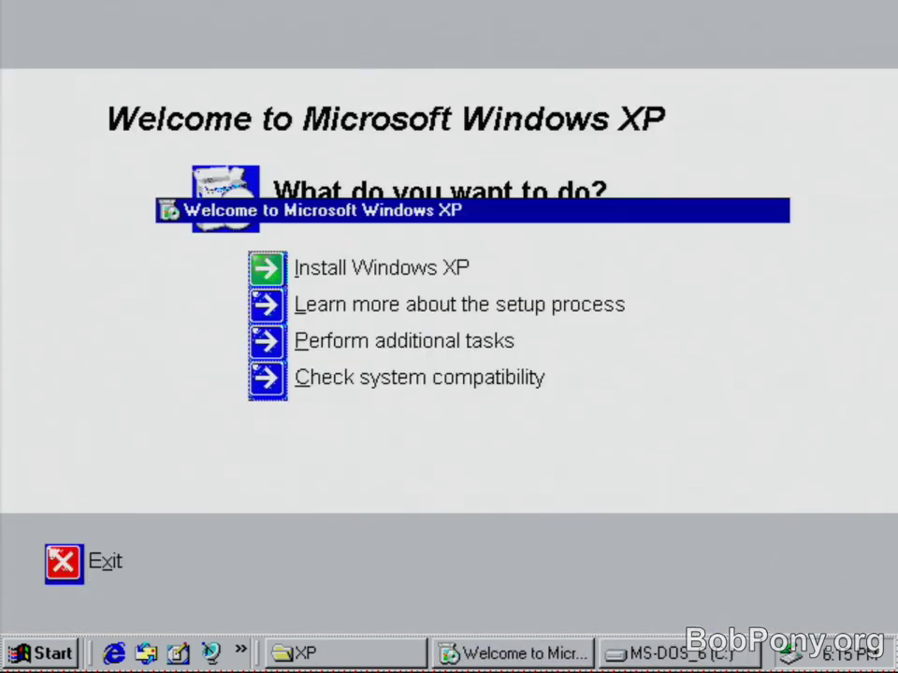
{"action": "left_click", "coordinate": [617, 653]}
{"action": "left_click", "coordinate": [603, 654]}
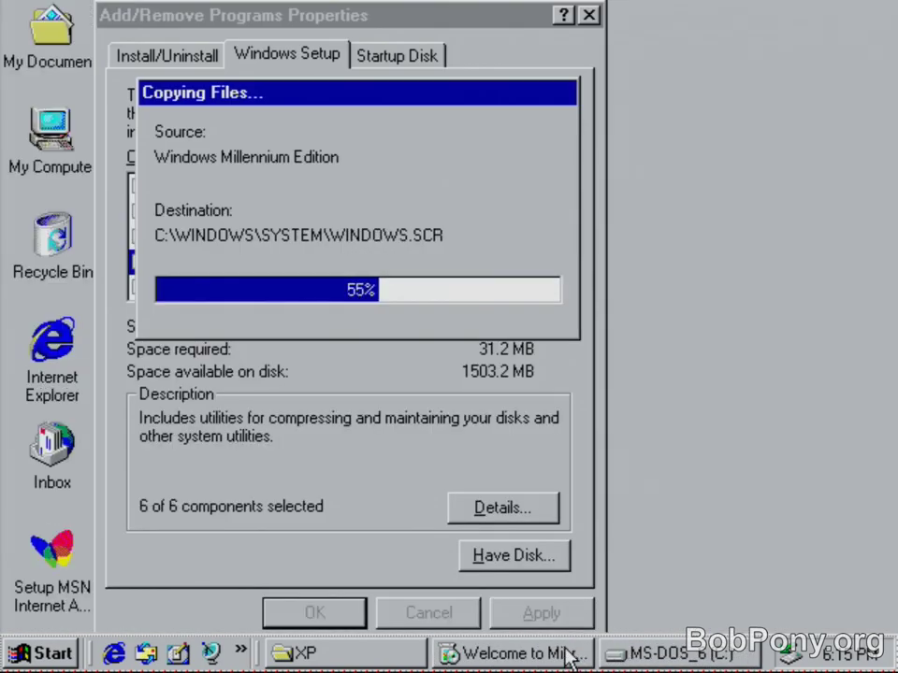
{"action": "left_click", "coordinate": [634, 655]}
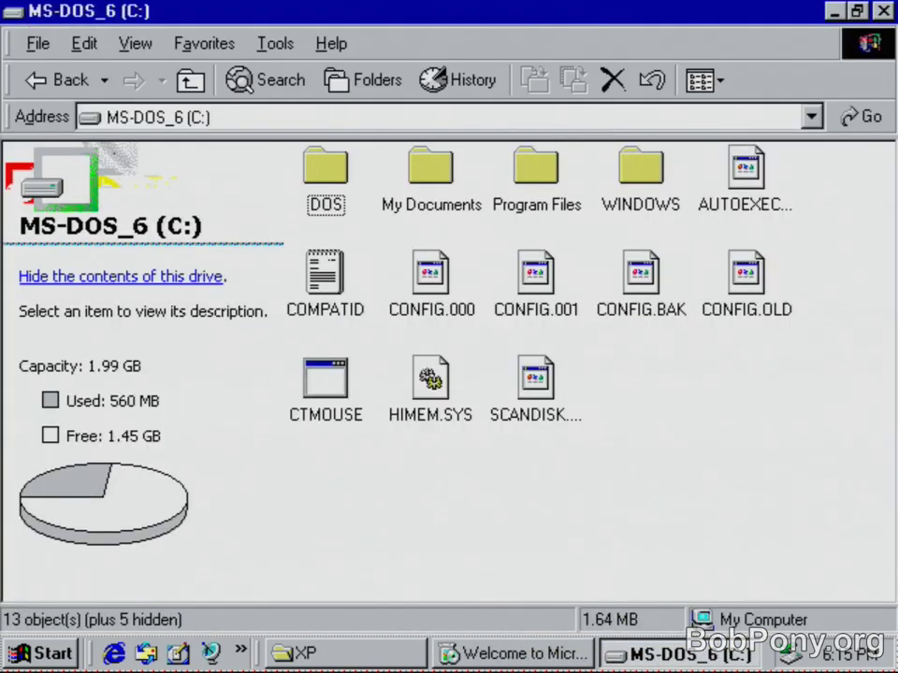
{"action": "right_click", "coordinate": [490, 447]}
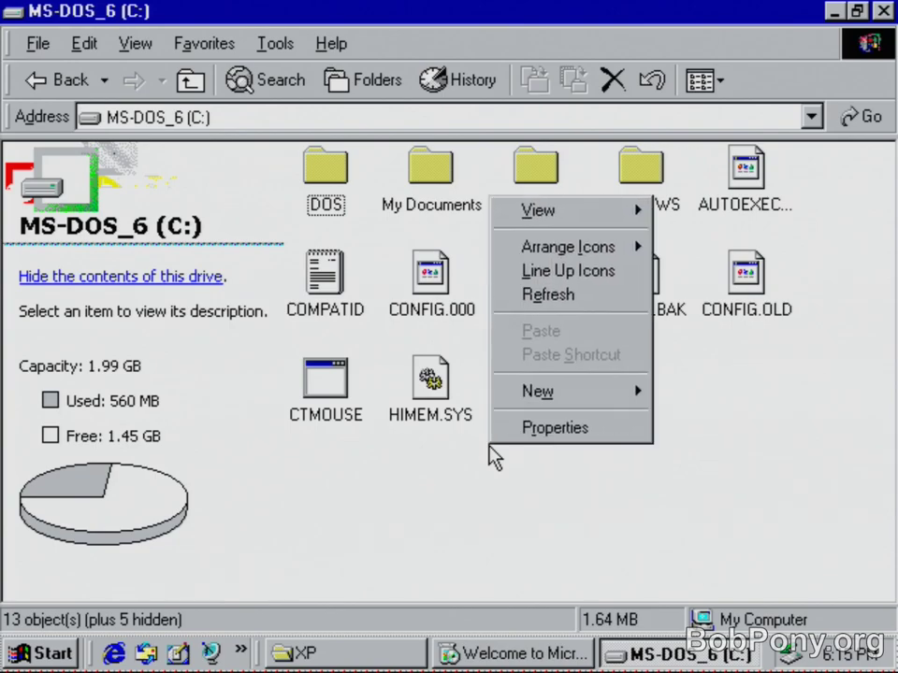
{"action": "left_click", "coordinate": [549, 296]}
{"action": "left_click", "coordinate": [617, 654]}
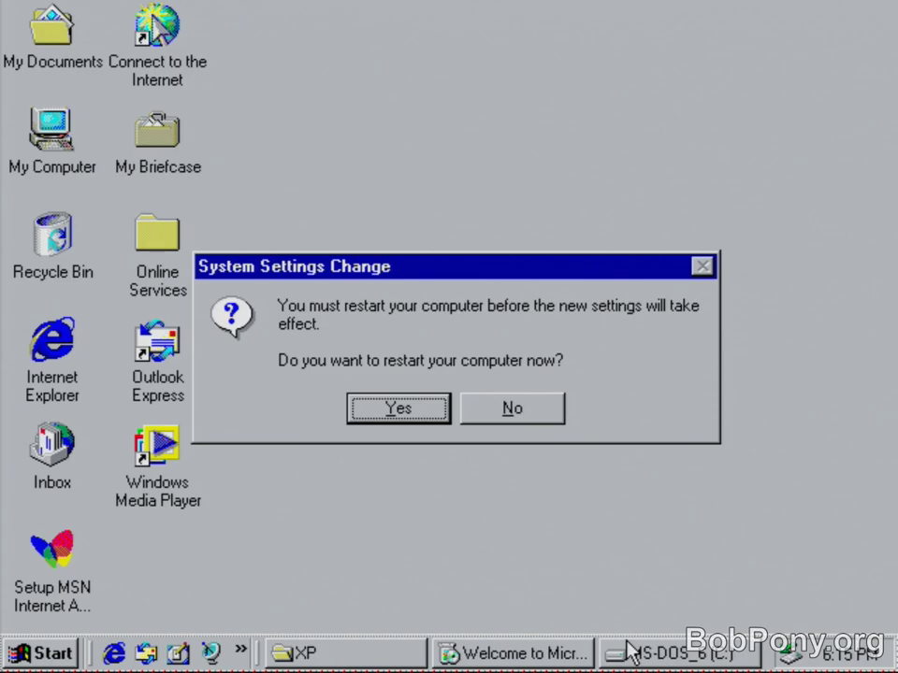
{"action": "left_click", "coordinate": [383, 425]}
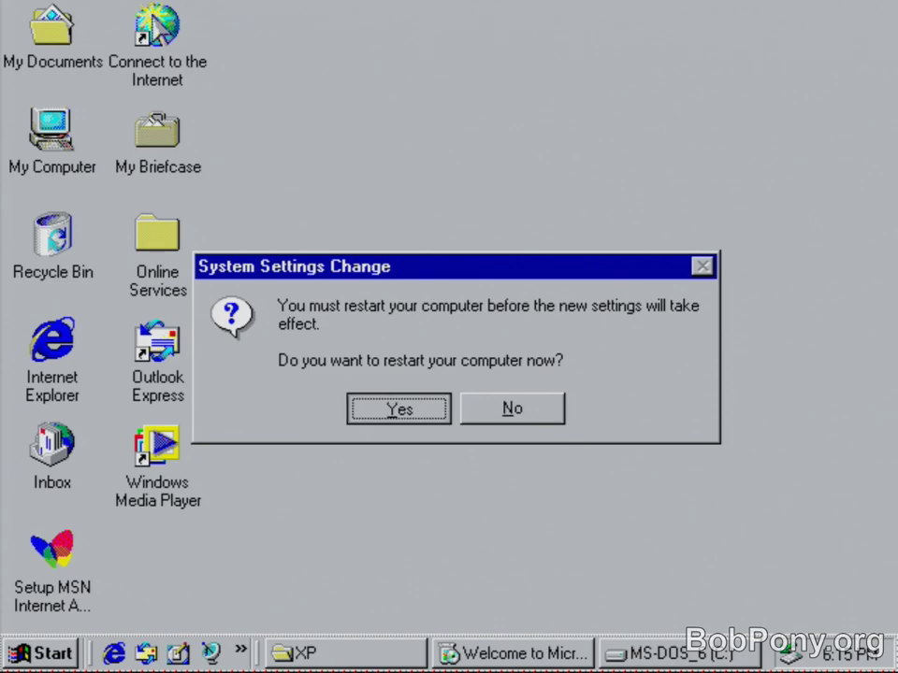
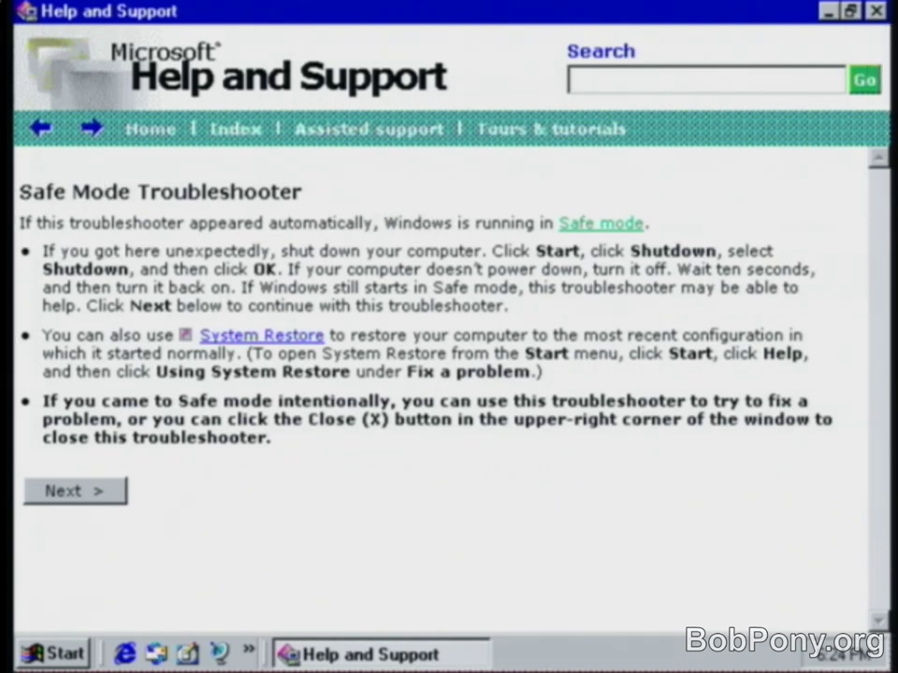
Close the Safe Mode Troubleshooter in Help and Support
{"action": "left_click", "coordinate": [876, 10]}
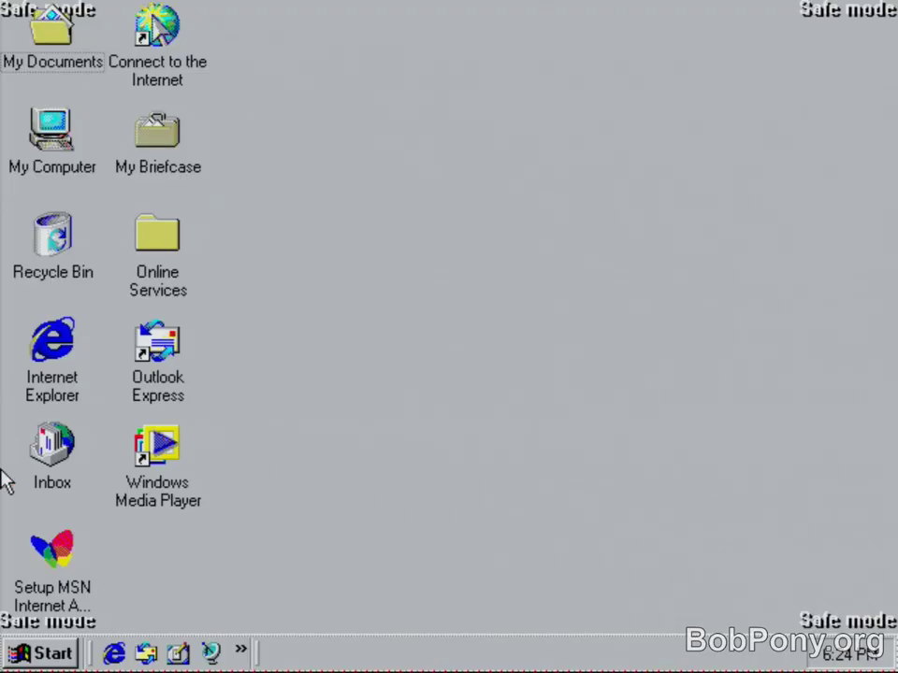
Open My Computer to list the floppy, C: and D: drives
{"action": "double_click", "coordinate": [69, 159]}
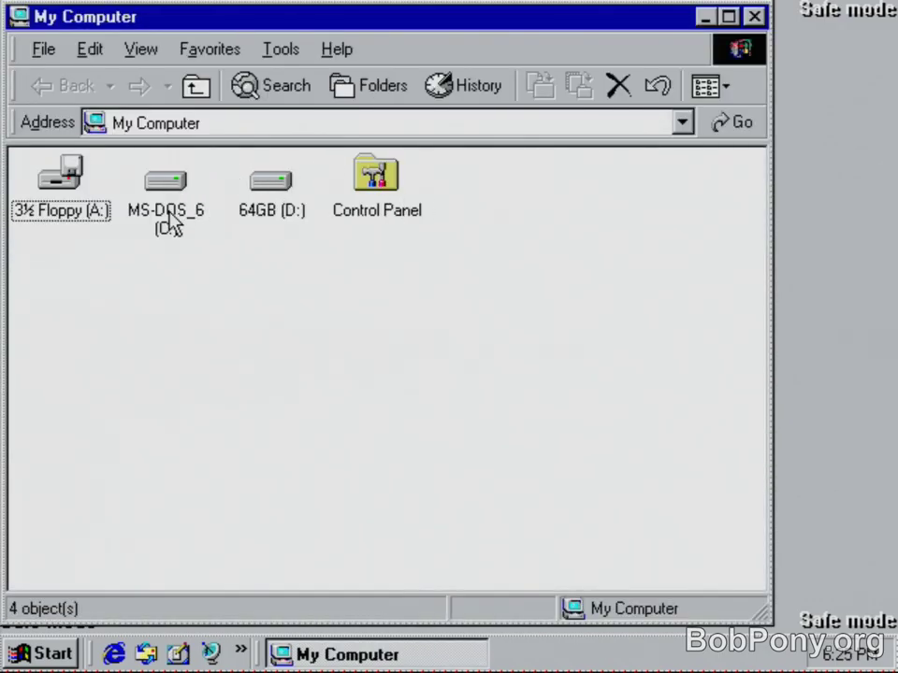
Check the free space in the 64GB (D:) drive's properties
{"action": "double_click", "coordinate": [171, 223]}
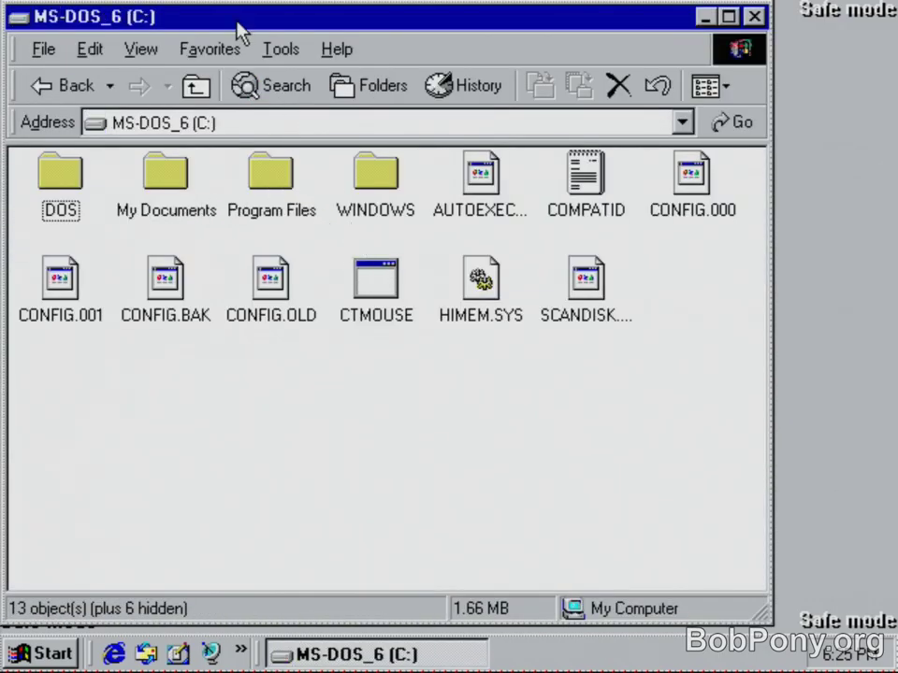
{"action": "left_click", "coordinate": [195, 87]}
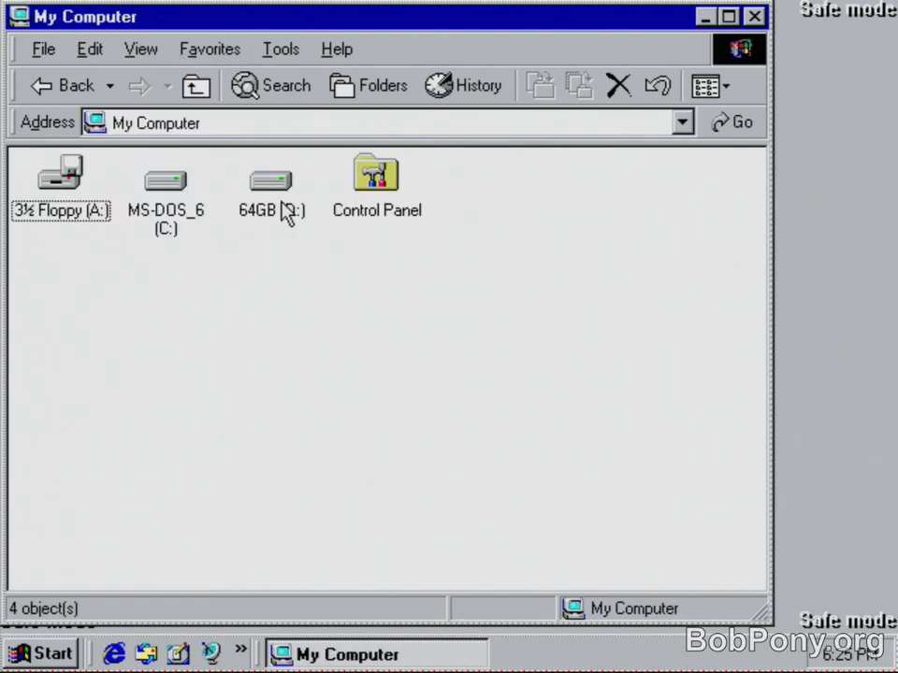
{"action": "right_click", "coordinate": [280, 202]}
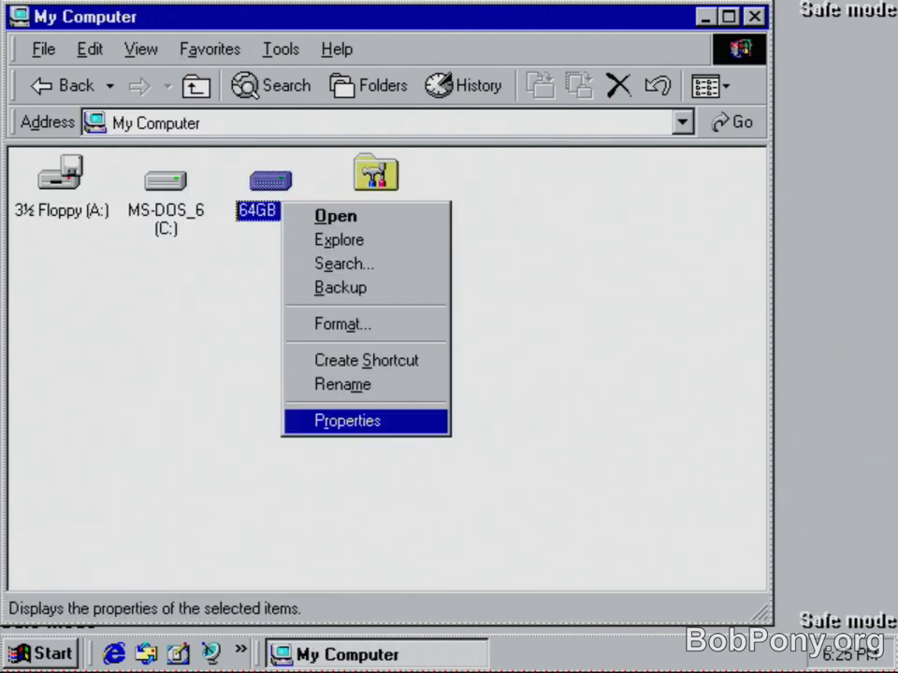
{"action": "left_click", "coordinate": [347, 421]}
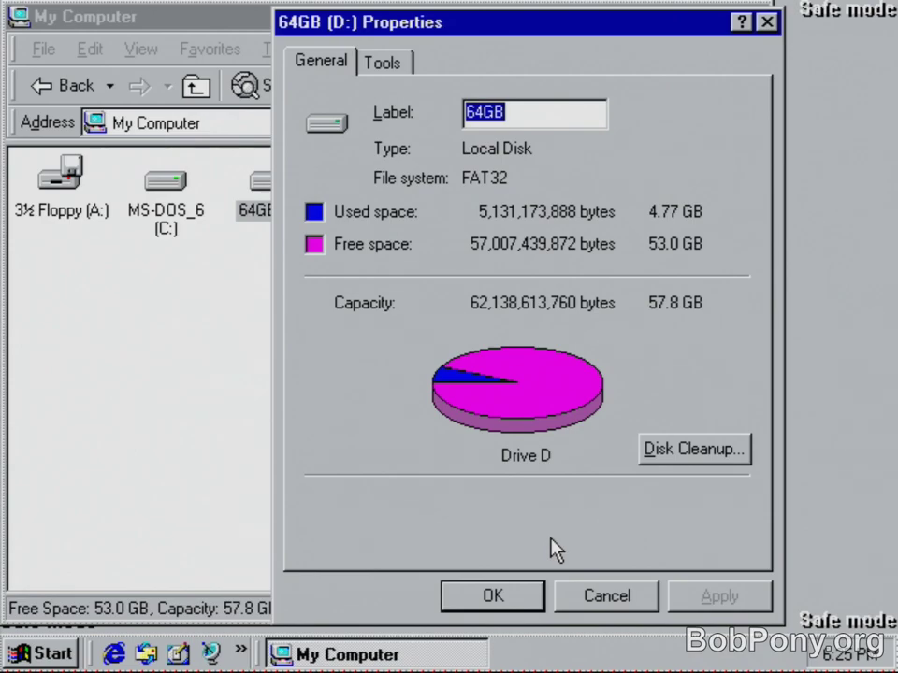
{"action": "left_click", "coordinate": [477, 594]}
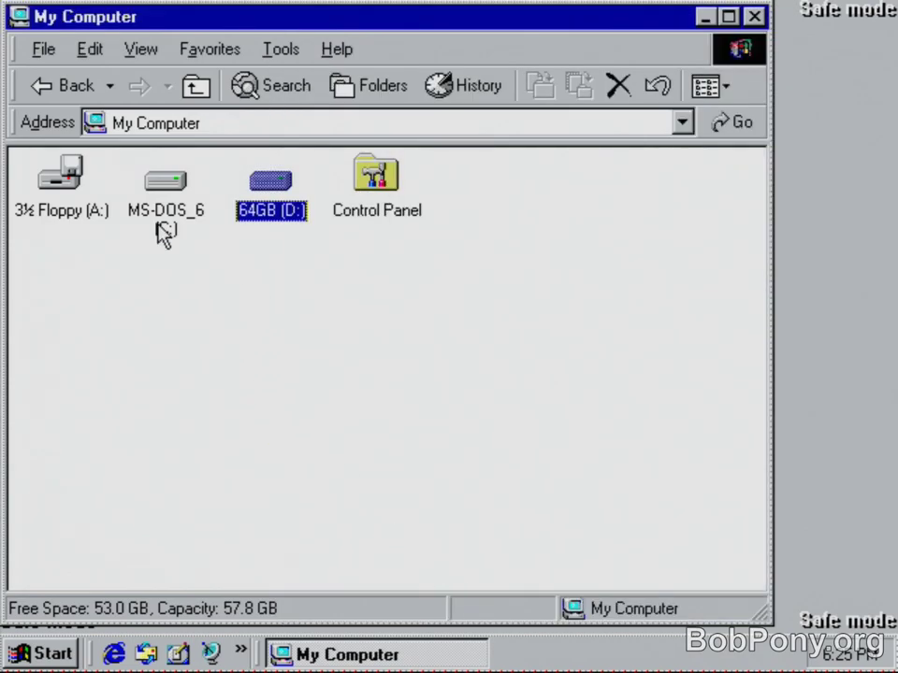
Open the MS-DOS_6 (C:) drive and look at the AUTOEXEC.BAK file
{"action": "double_click", "coordinate": [161, 223]}
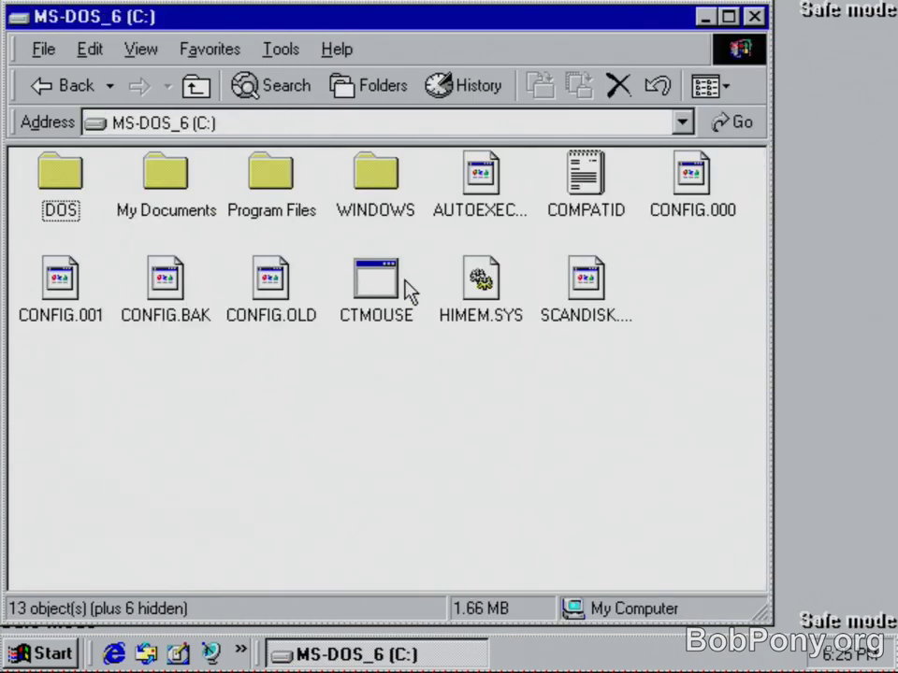
{"action": "left_click", "coordinate": [406, 283]}
{"action": "right_click", "coordinate": [511, 178]}
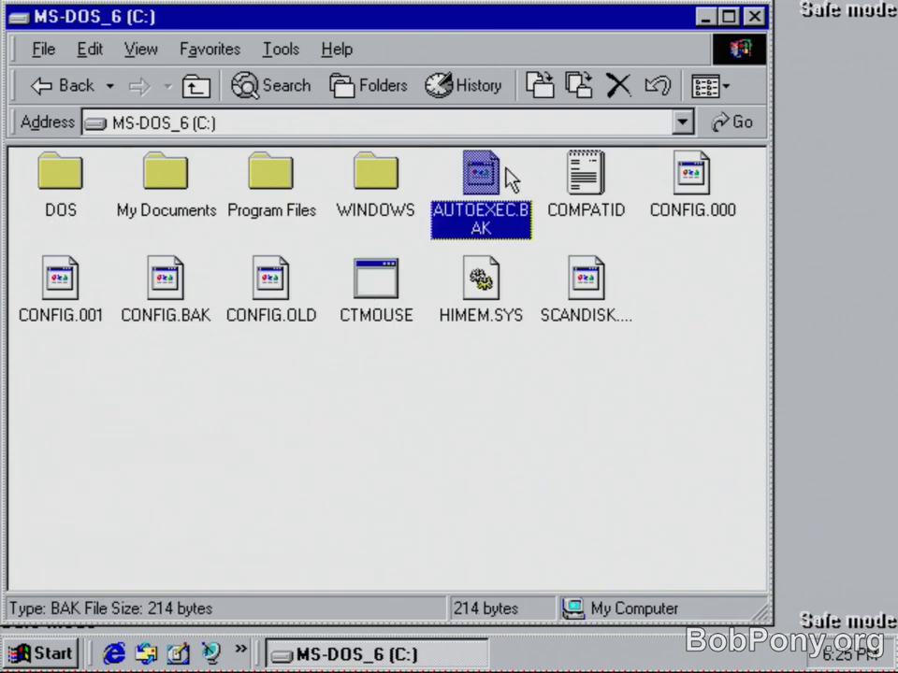
{"action": "left_click", "coordinate": [229, 377]}
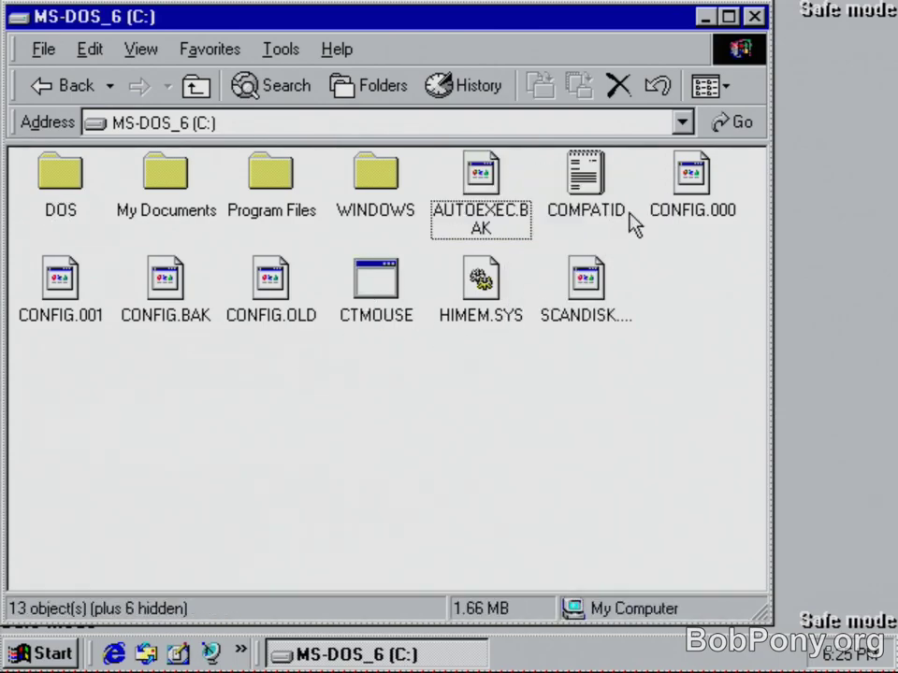
In Folder Options, show hidden files and folders and stop hiding protected operating system files
{"action": "left_click", "coordinate": [281, 49]}
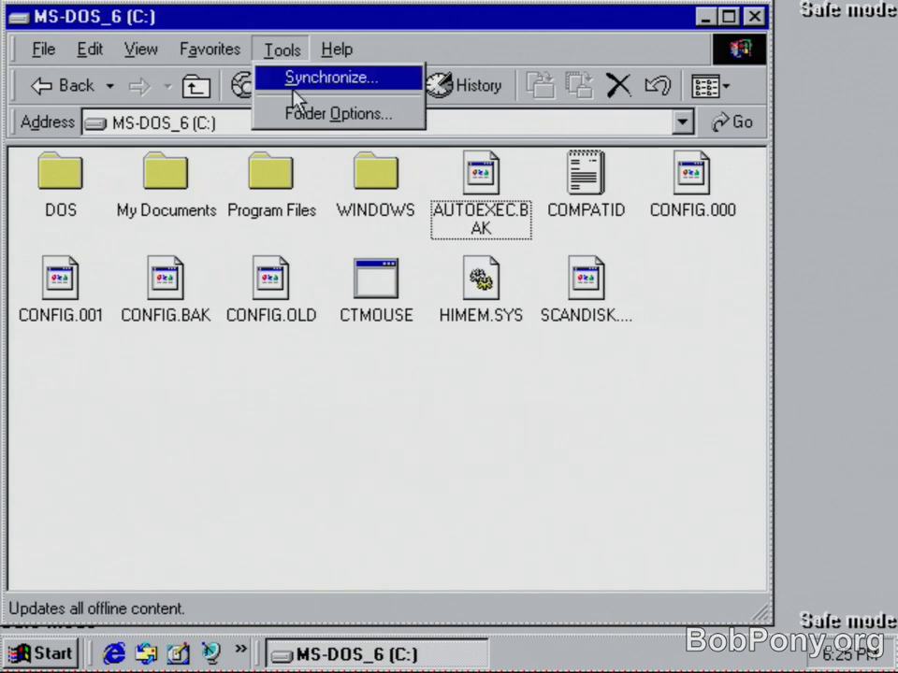
{"action": "left_click", "coordinate": [298, 115]}
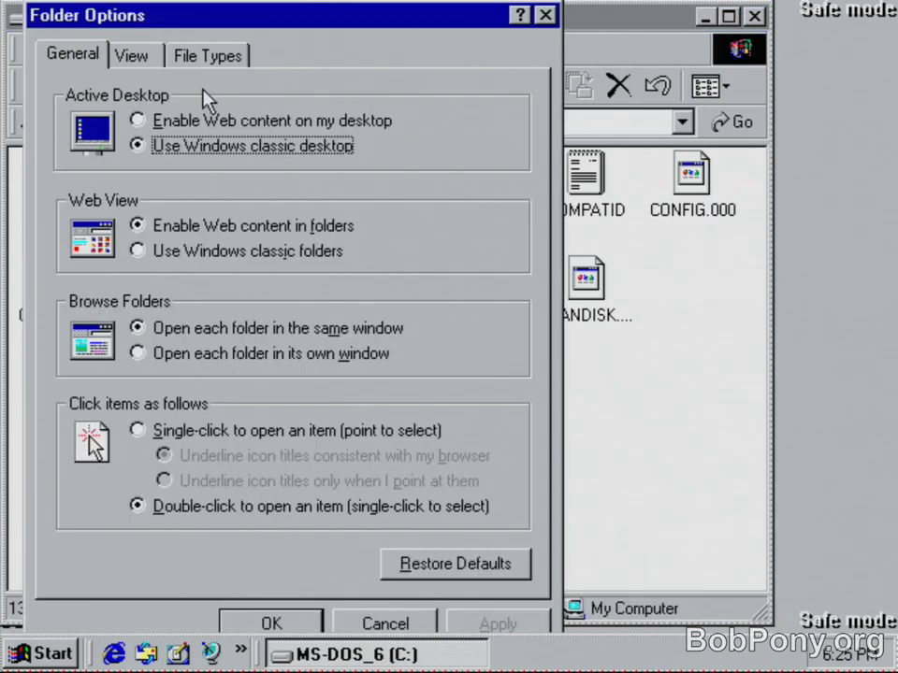
{"action": "left_click", "coordinate": [131, 54]}
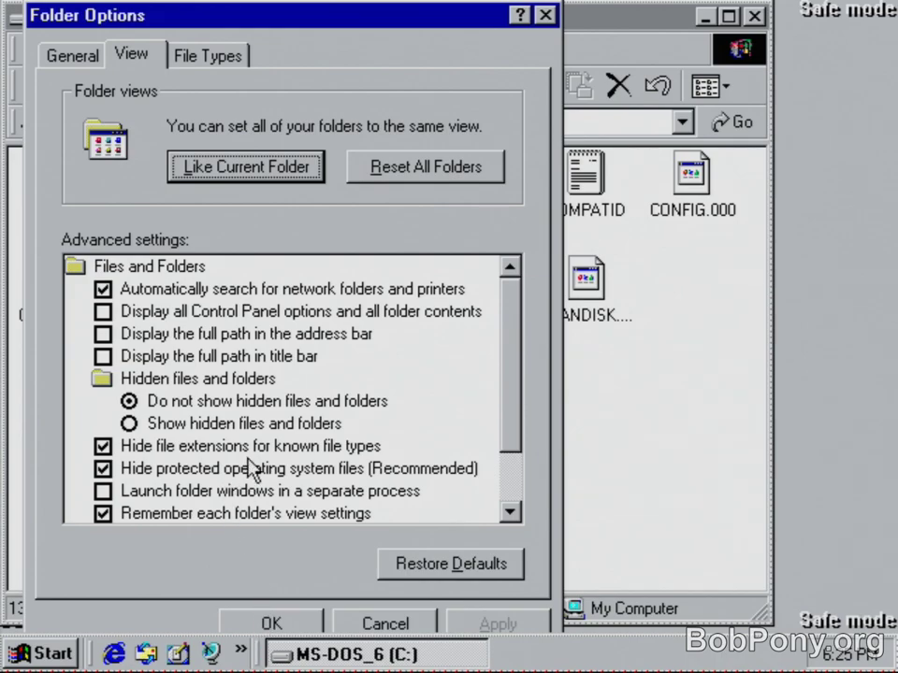
{"action": "left_click", "coordinate": [254, 423]}
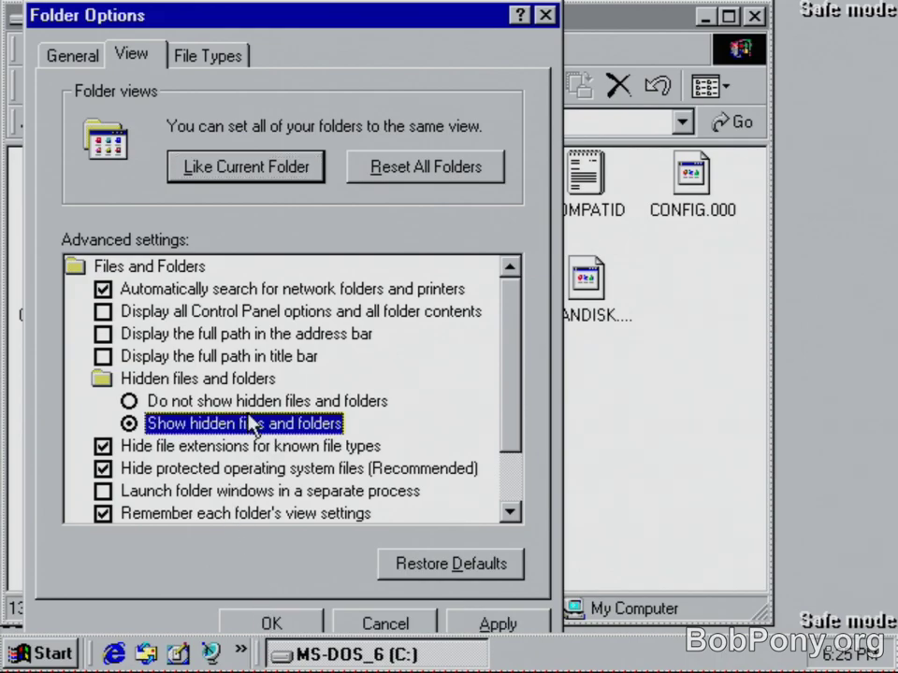
{"action": "left_click", "coordinate": [261, 469]}
{"action": "left_click", "coordinate": [406, 426]}
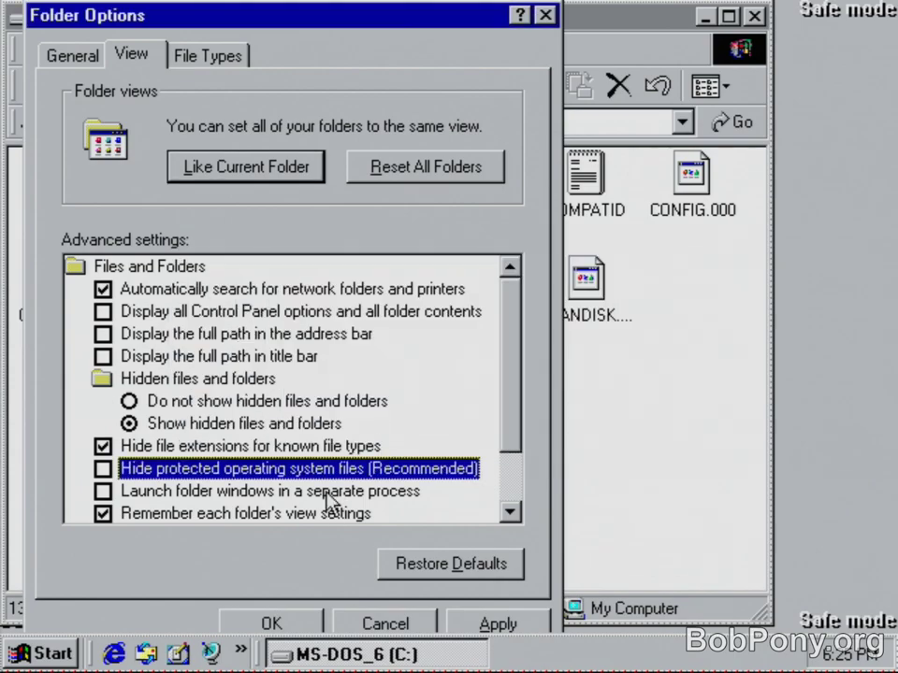
{"action": "left_click", "coordinate": [300, 627]}
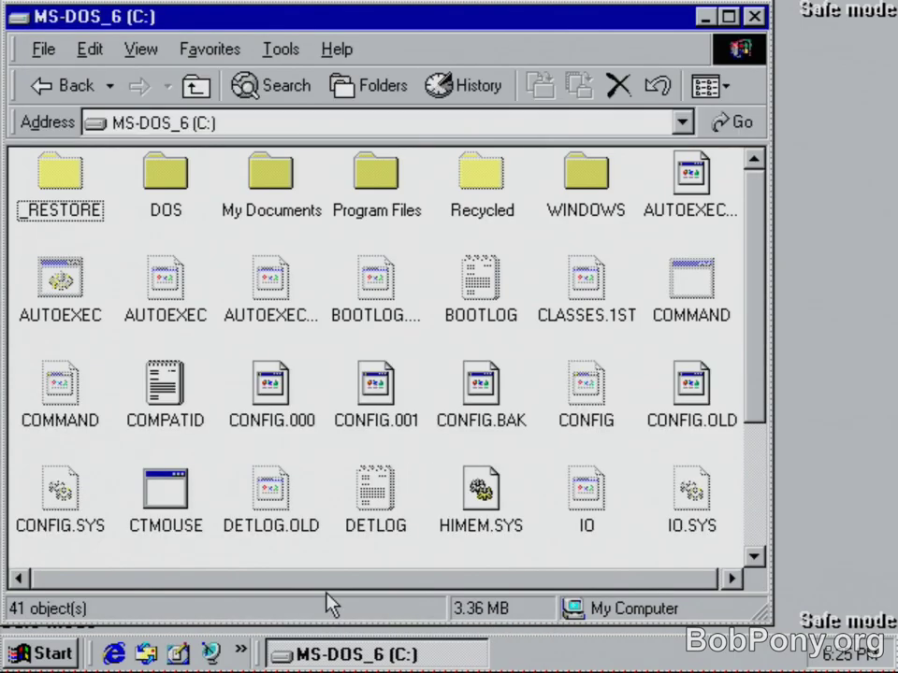
Open the AUTOEXEC batch file in Notepad to review it, then close it
{"action": "left_click", "coordinate": [61, 282]}
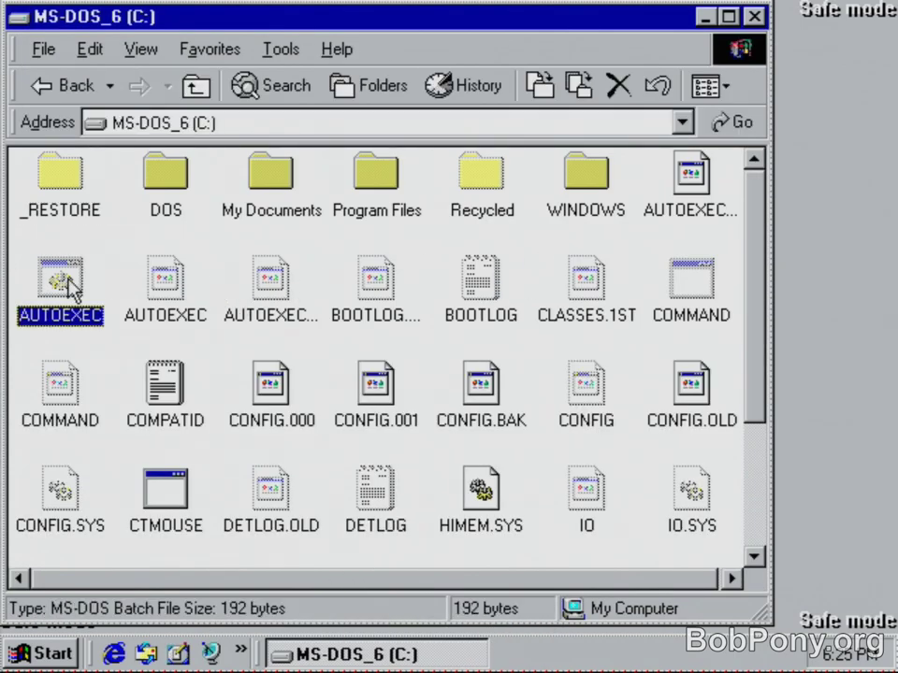
{"action": "right_click", "coordinate": [67, 279]}
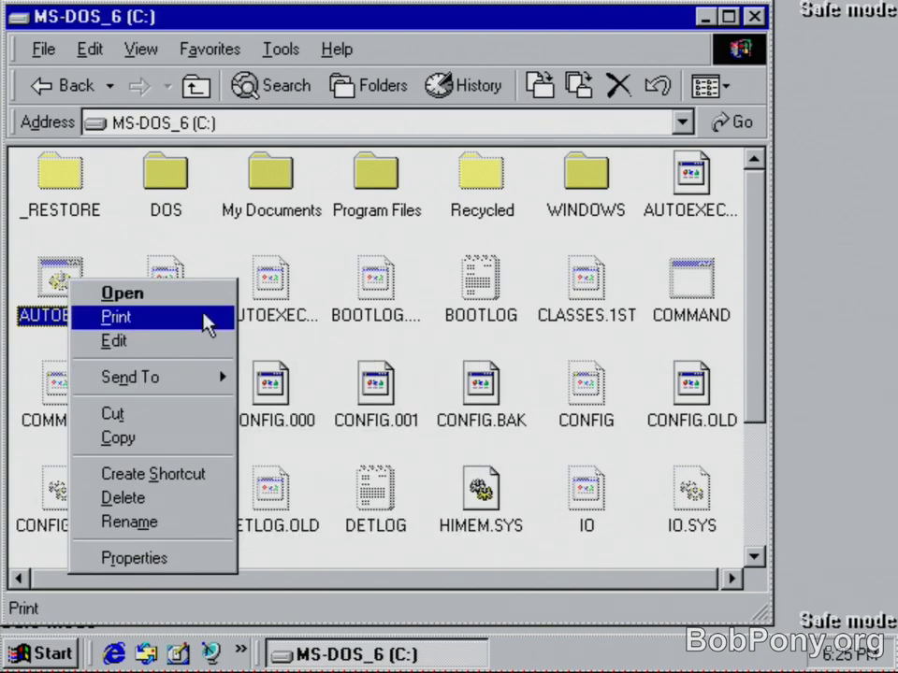
{"action": "left_click", "coordinate": [204, 342]}
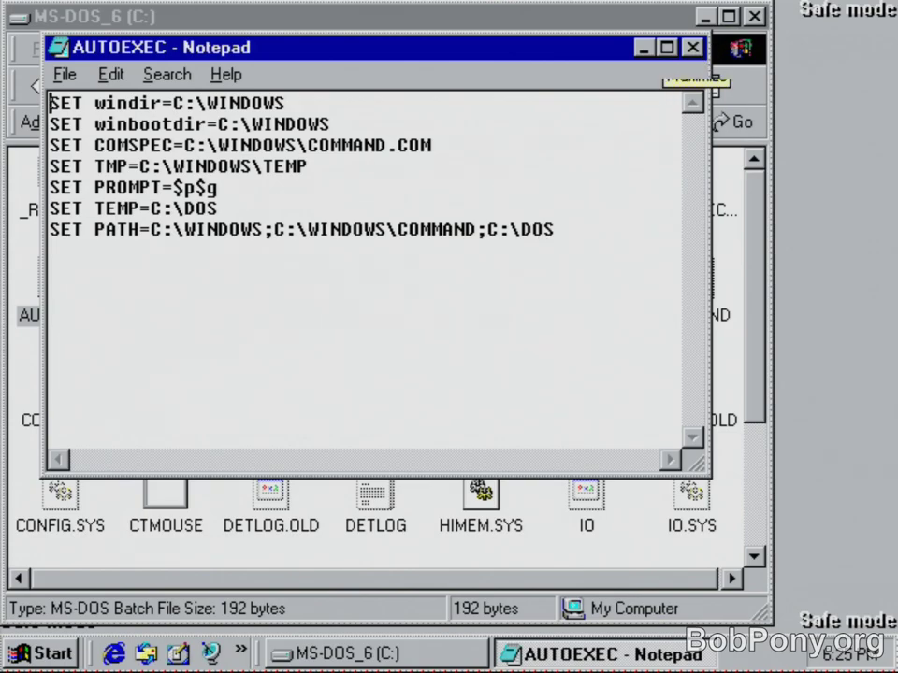
{"action": "left_click", "coordinate": [692, 47]}
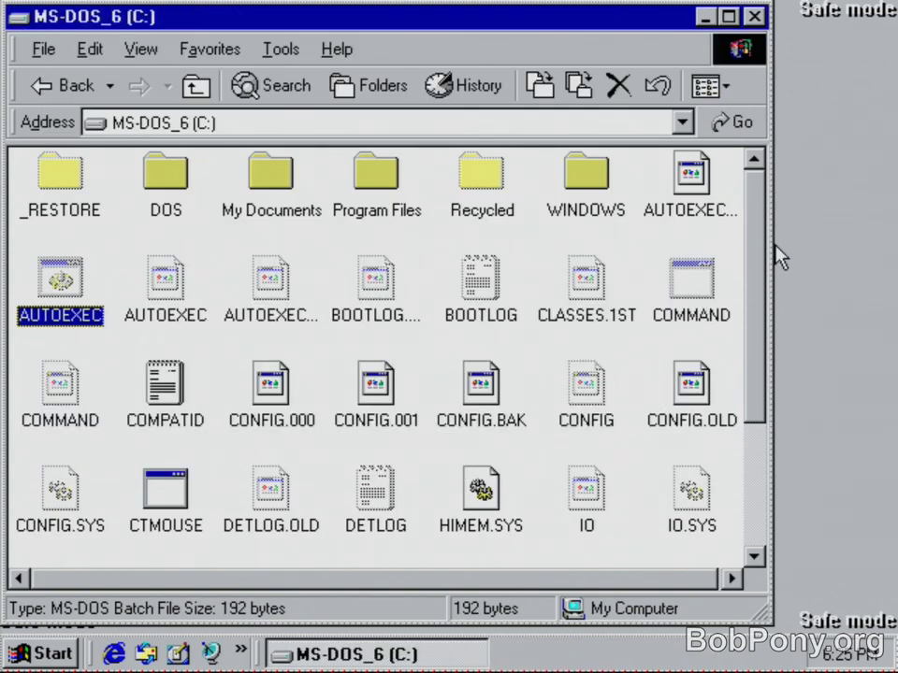
Try opening the CONFIG file, cancel the caution box, and inspect CONFIG.SYS's actions
{"action": "left_click_drag", "start_coordinate": [756, 255], "coordinate": [791, 222]}
{"action": "scroll", "coordinate": [745, 335], "scroll_direction": "down", "scroll_amount": 1}
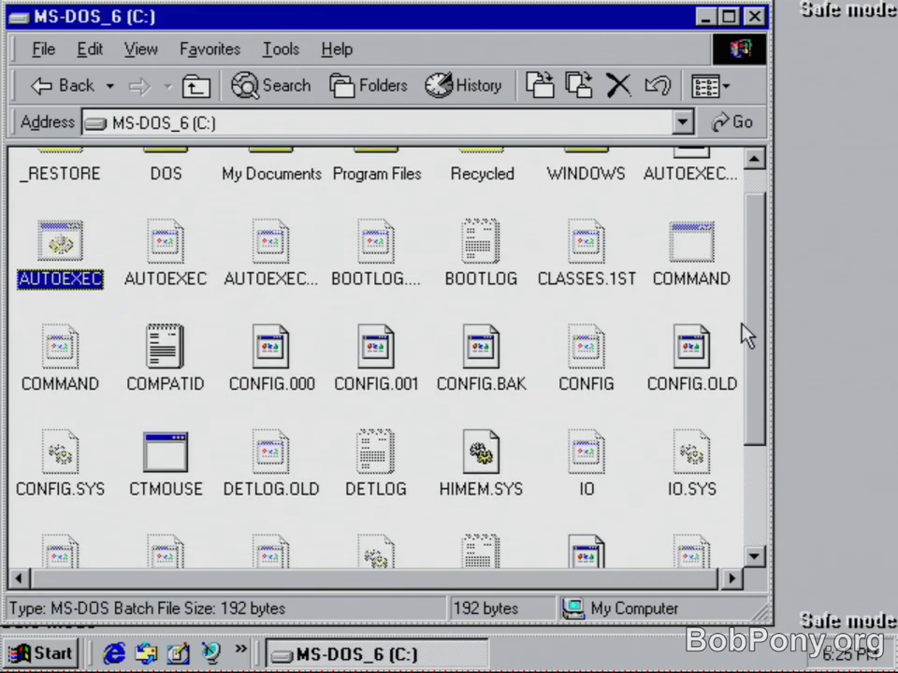
{"action": "double_click", "coordinate": [581, 344]}
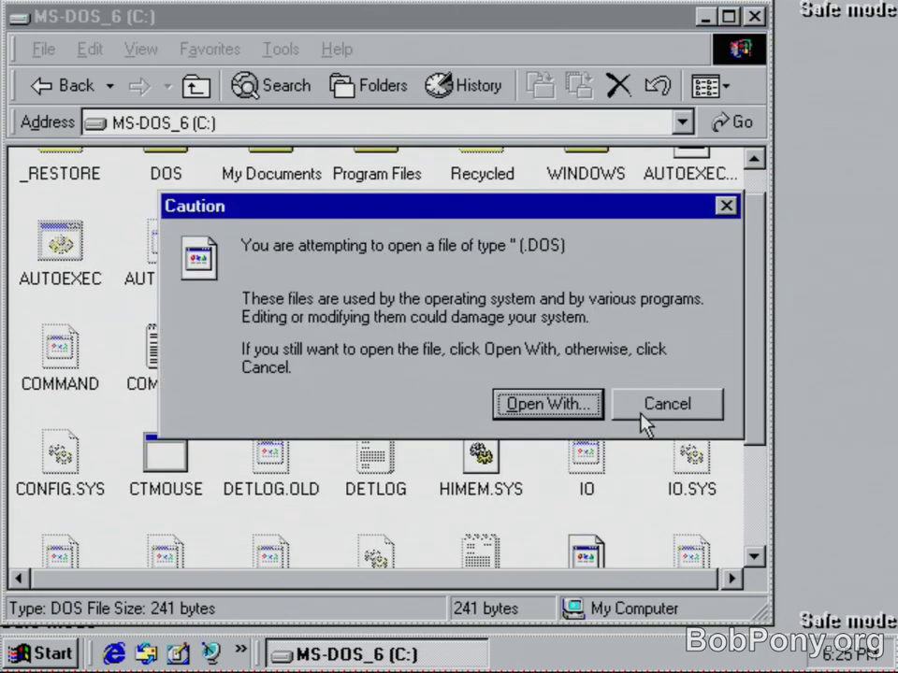
{"action": "left_click", "coordinate": [697, 411]}
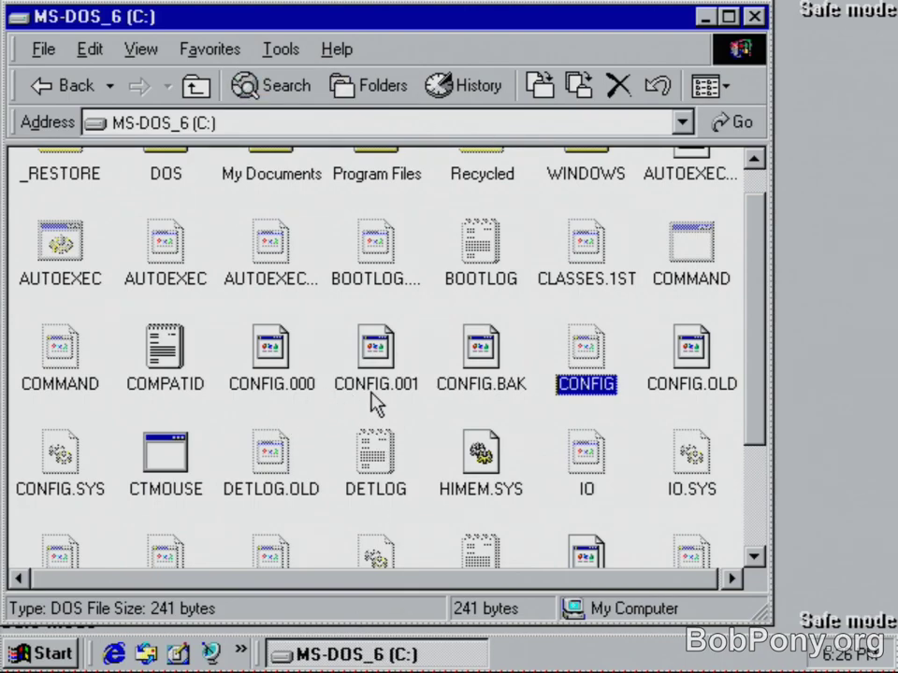
{"action": "left_click", "coordinate": [92, 480]}
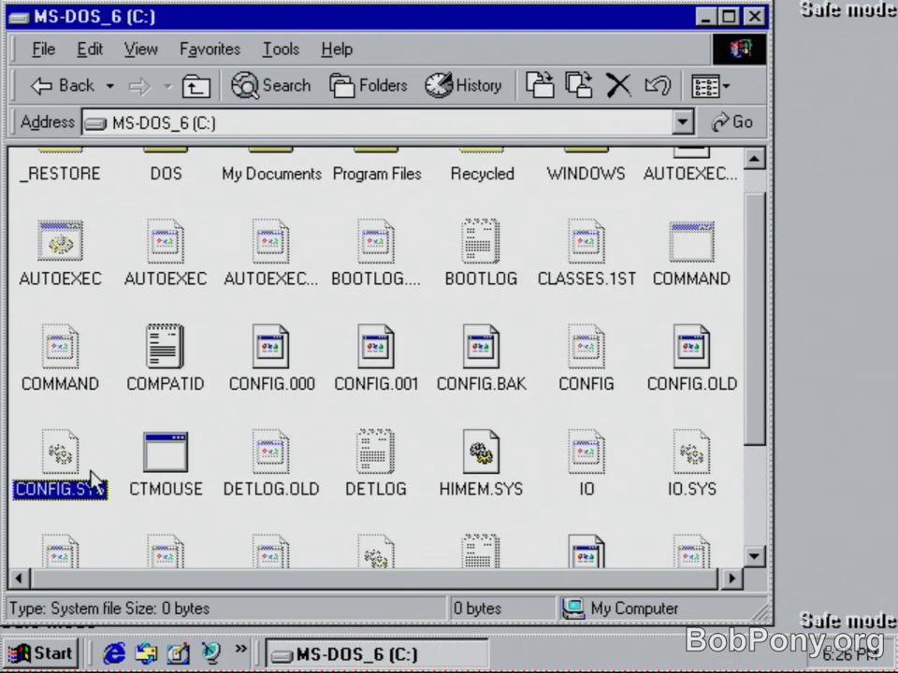
{"action": "right_click", "coordinate": [92, 480]}
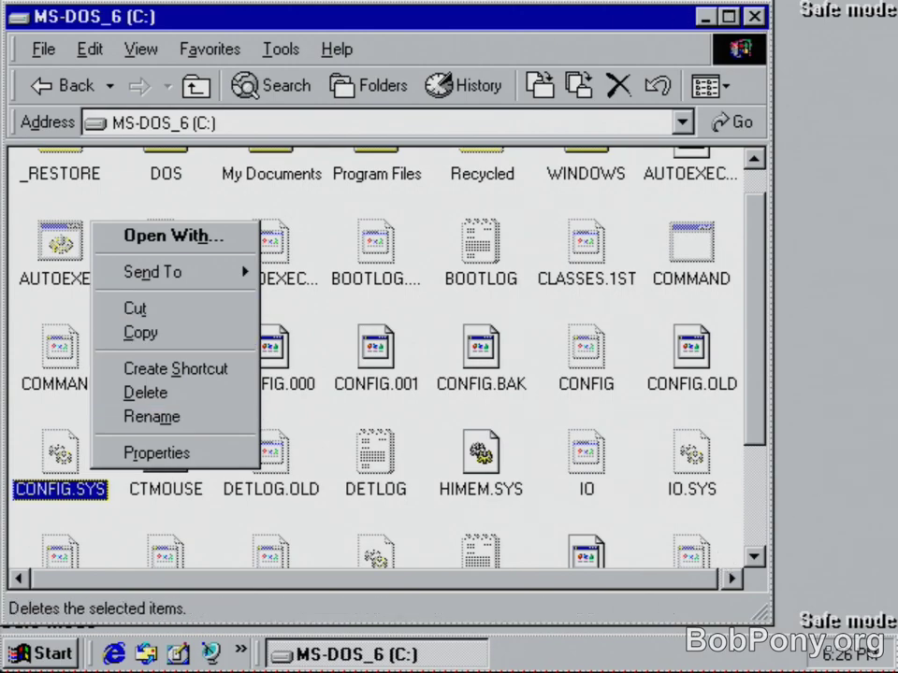
{"action": "left_click", "coordinate": [40, 653]}
Browse the Start menu's Programs, Accessories and Settings submenus
{"action": "left_click", "coordinate": [40, 653]}
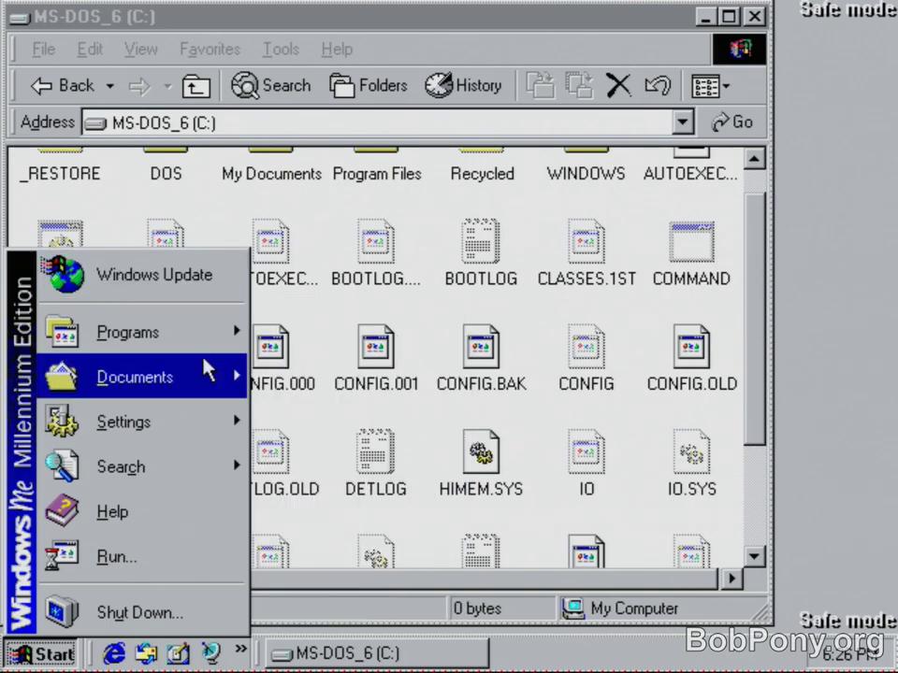
{"action": "mouse_move", "coordinate": [221, 334]}
{"action": "mouse_move", "coordinate": [362, 318]}
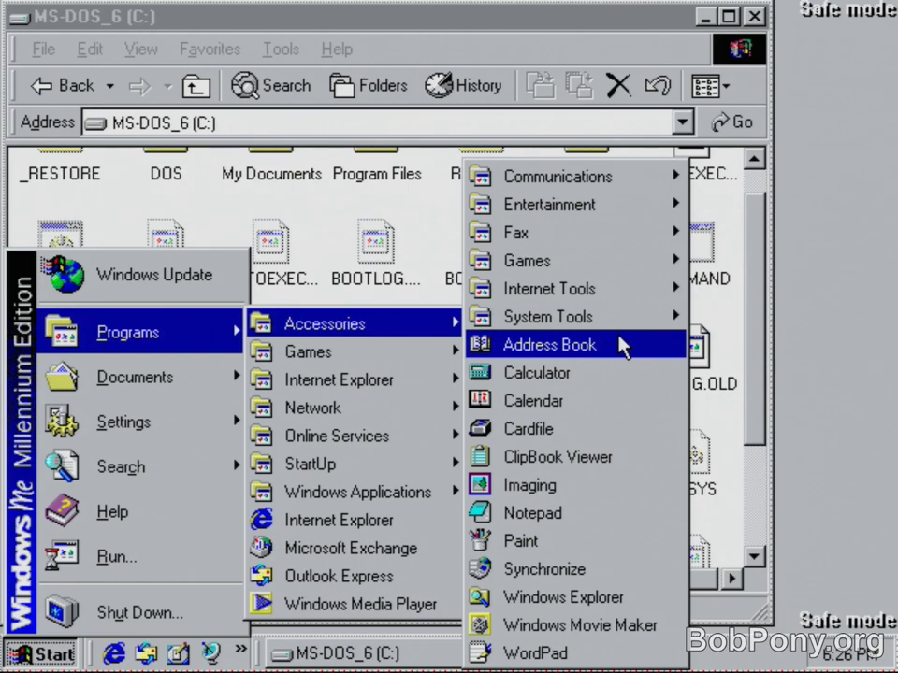
{"action": "mouse_move", "coordinate": [618, 326]}
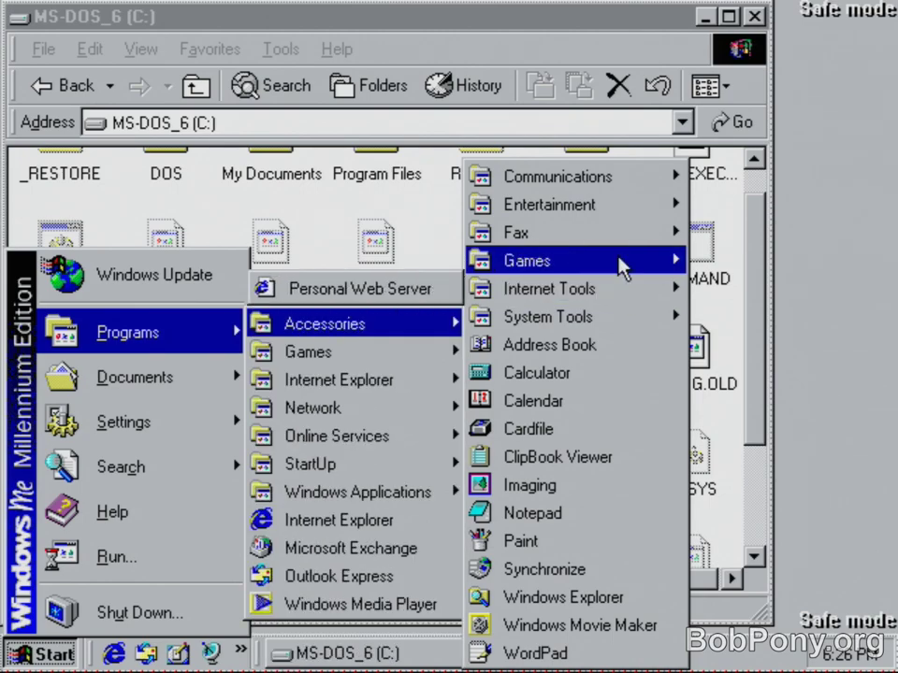
{"action": "mouse_move", "coordinate": [618, 214]}
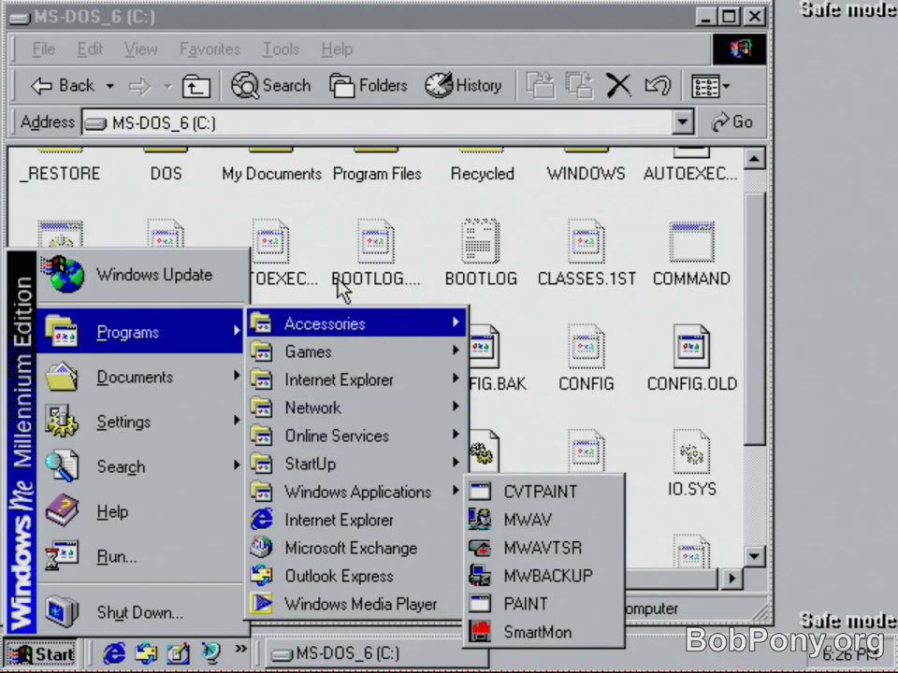
{"action": "mouse_move", "coordinate": [340, 288]}
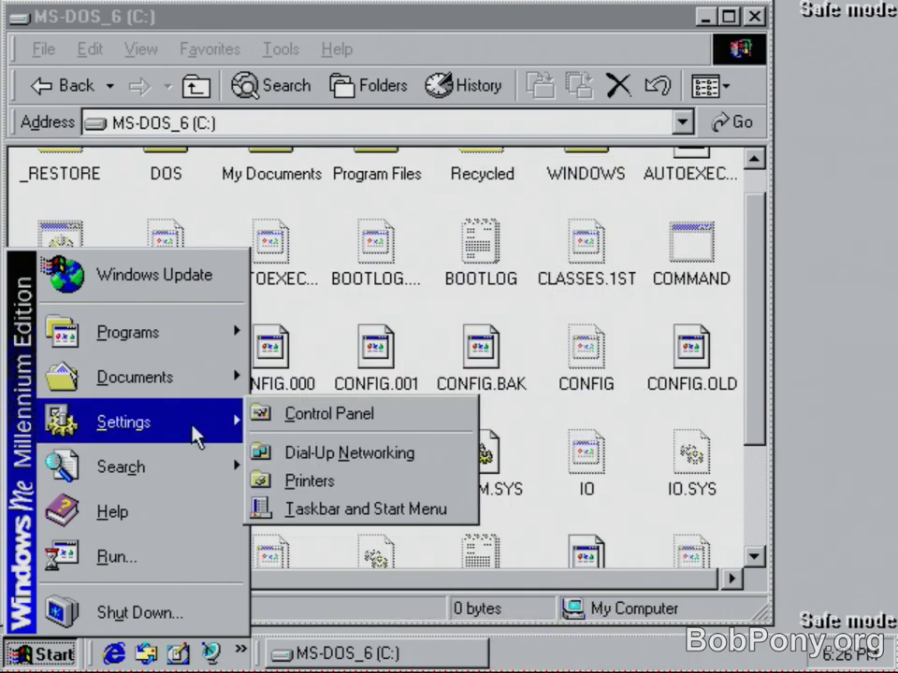
Open the DOS folder through Run by entering 'dos'
{"action": "left_click", "coordinate": [138, 580]}
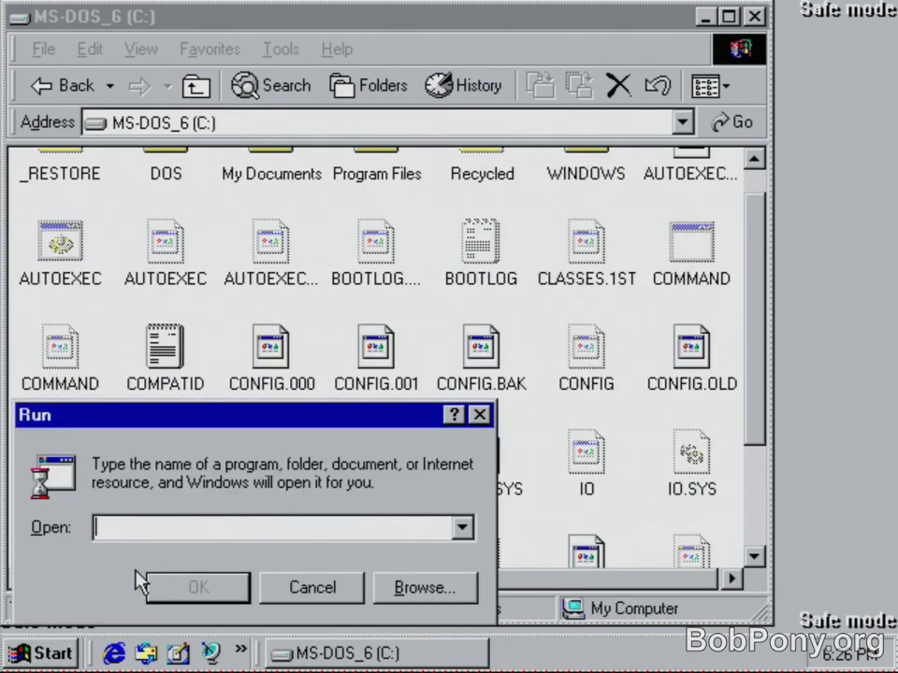
{"action": "type", "text": "dos"}
{"action": "key", "text": "Return"}
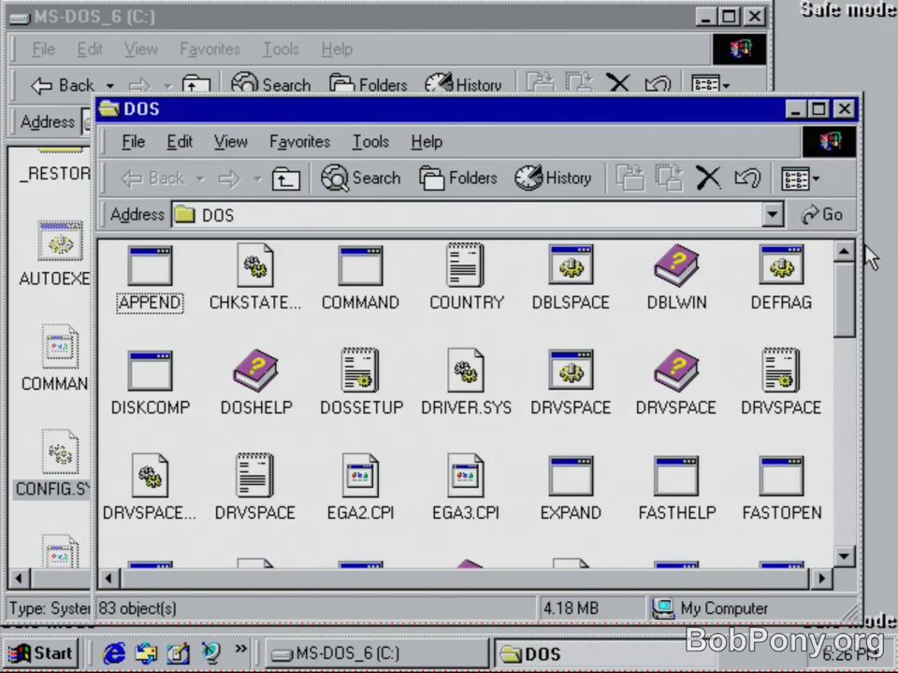
Try running COMMAND, dismiss the conventional memory error, and close the DOS folder
{"action": "left_click", "coordinate": [372, 283]}
{"action": "double_click", "coordinate": [373, 282]}
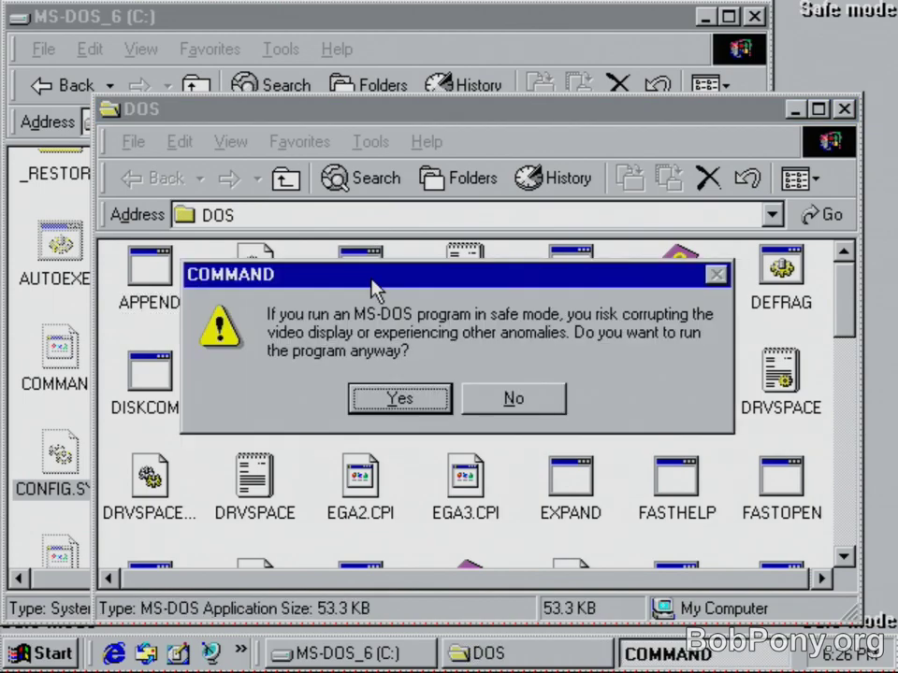
{"action": "left_click", "coordinate": [387, 400]}
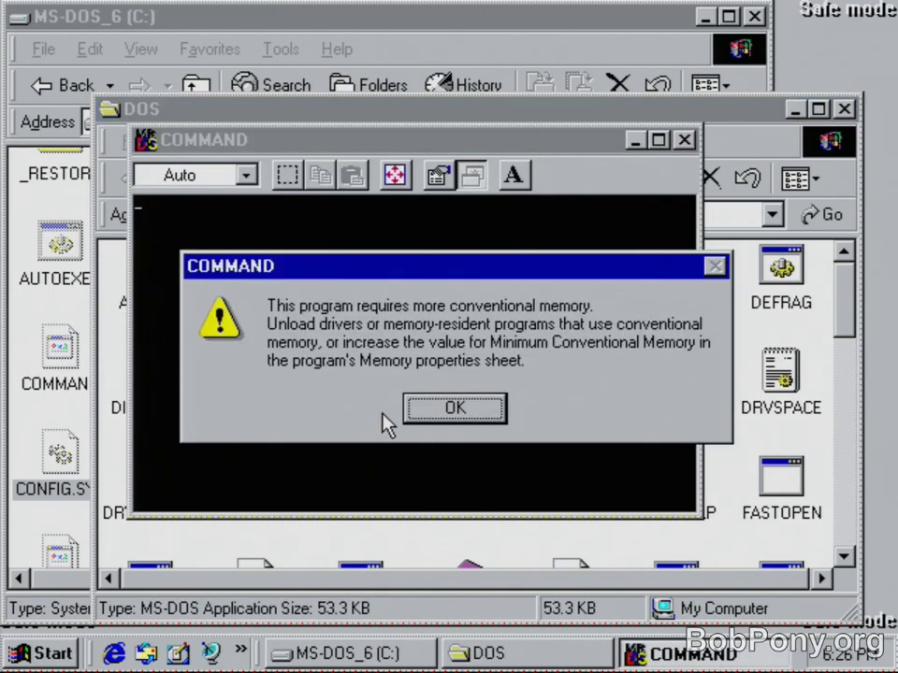
{"action": "left_click", "coordinate": [410, 408]}
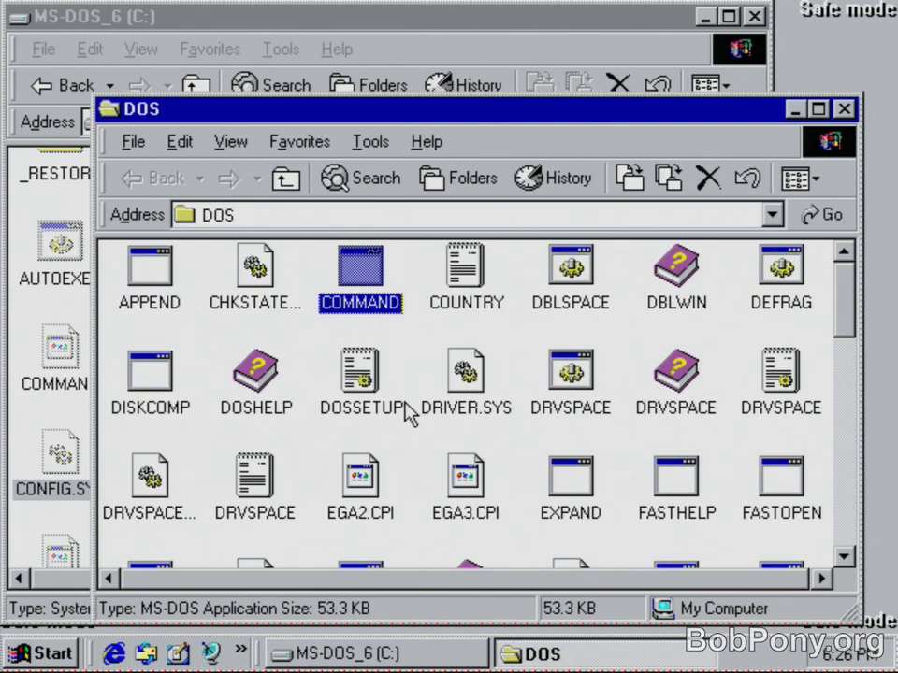
{"action": "left_click", "coordinate": [845, 109]}
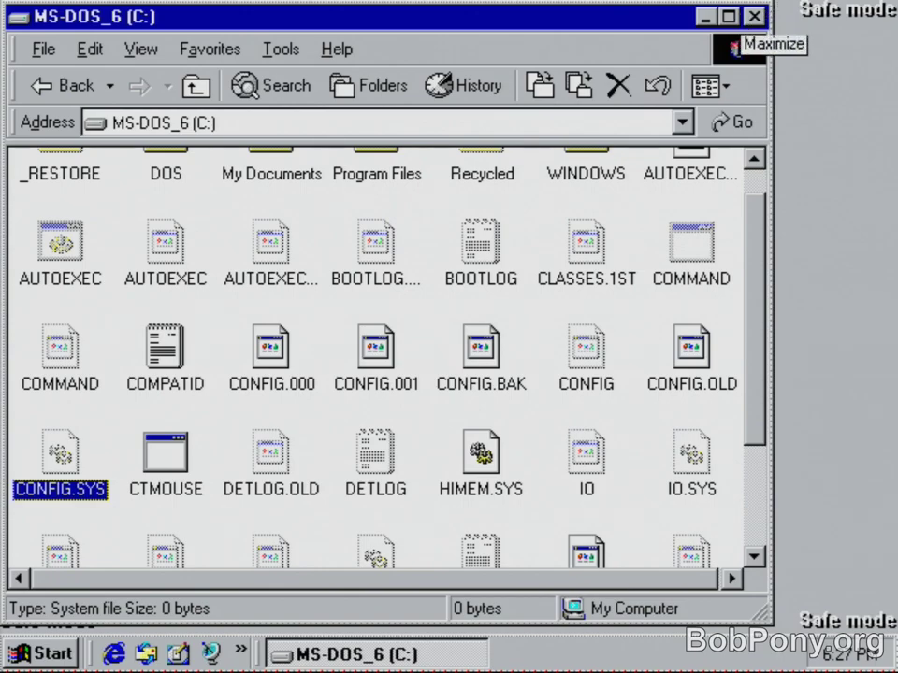
Close the C: window and run SETUP from the XP folder on 64GB (D:)
{"action": "left_click", "coordinate": [754, 16]}
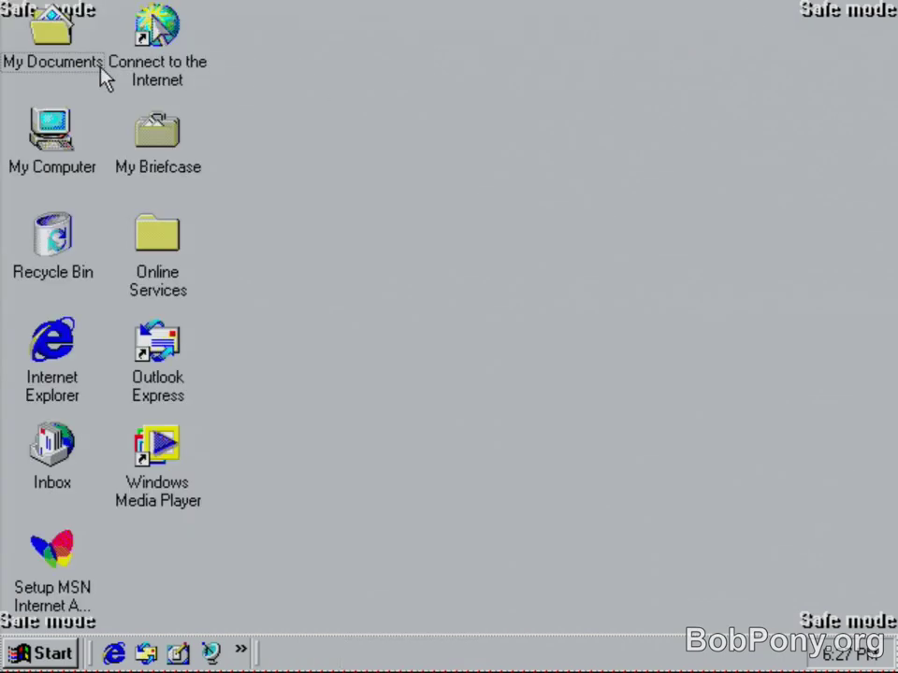
{"action": "double_click", "coordinate": [92, 152]}
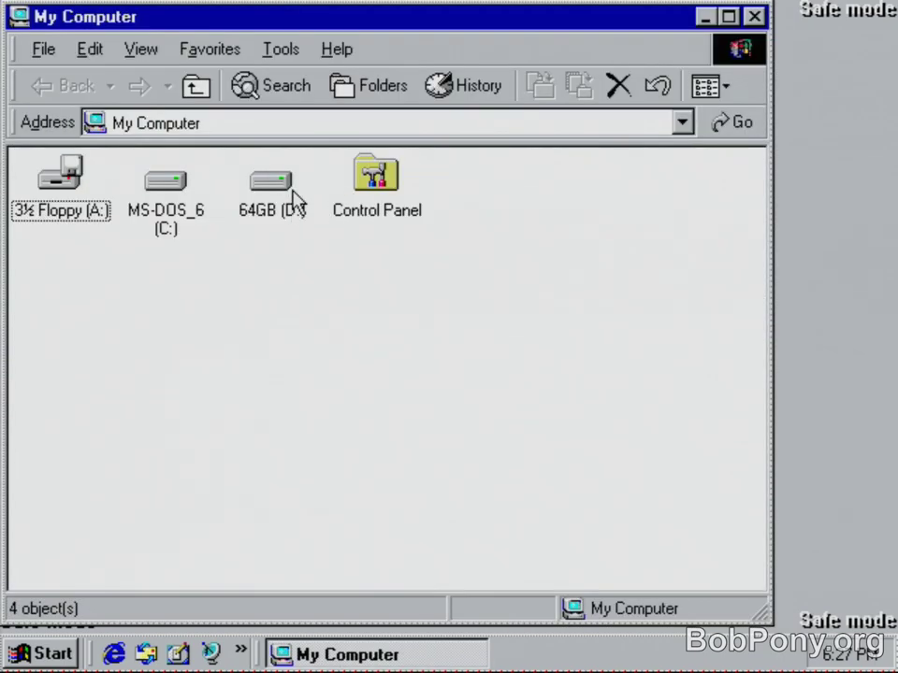
{"action": "double_click", "coordinate": [295, 198]}
{"action": "double_click", "coordinate": [485, 189]}
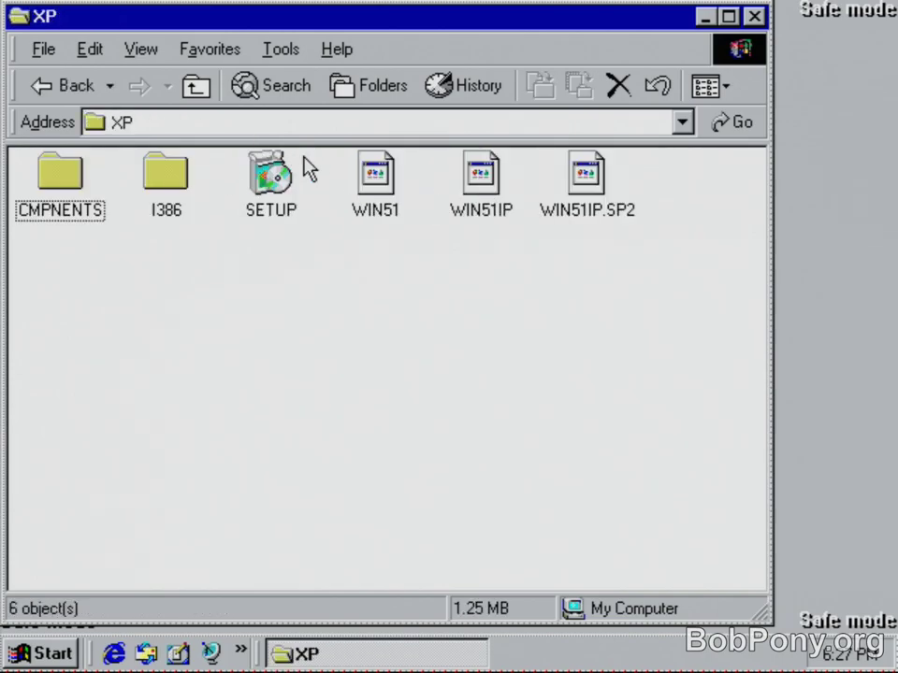
{"action": "double_click", "coordinate": [265, 175]}
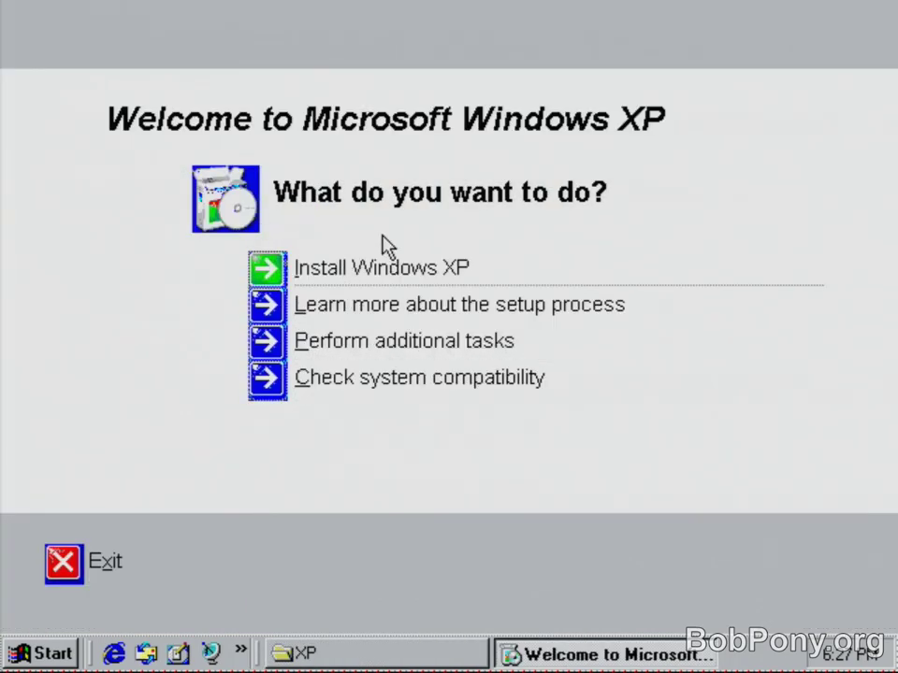
Choose Install Windows XP with the Upgrade (Recommended) type and accept the licence agreement
{"action": "left_click", "coordinate": [363, 269]}
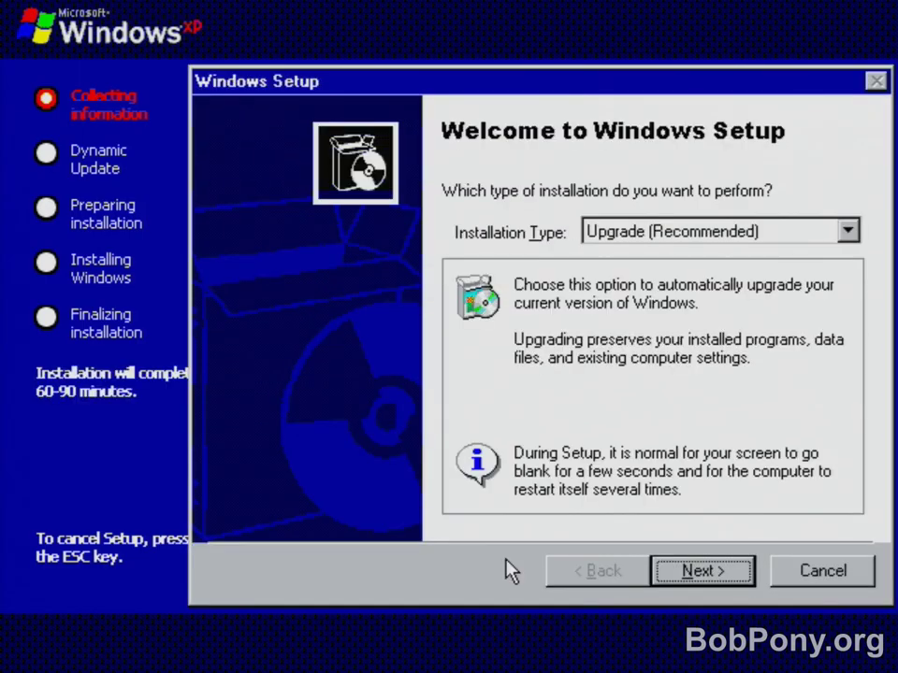
{"action": "left_click", "coordinate": [673, 582]}
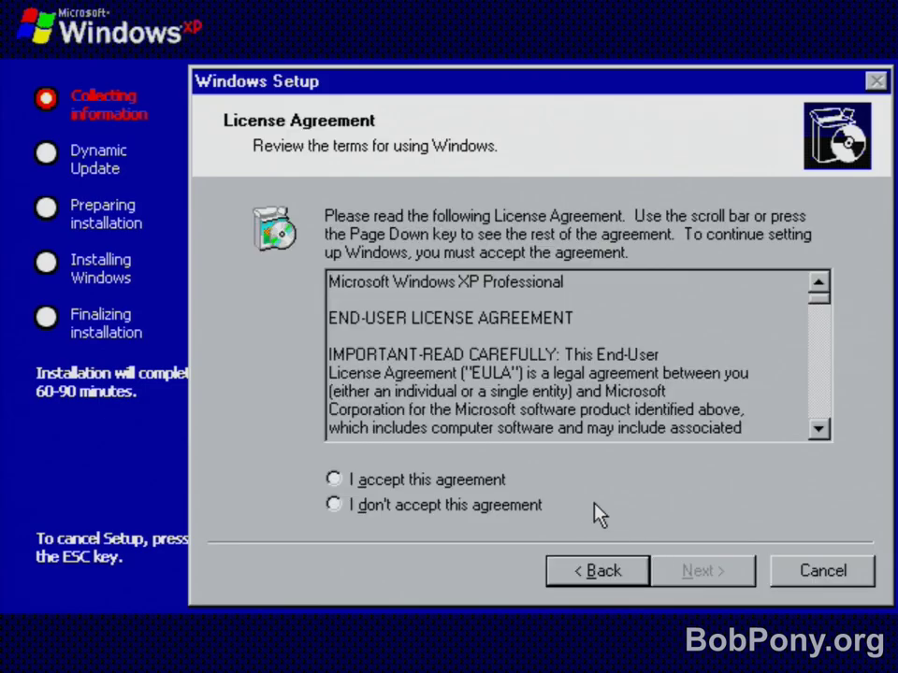
{"action": "left_click", "coordinate": [481, 482]}
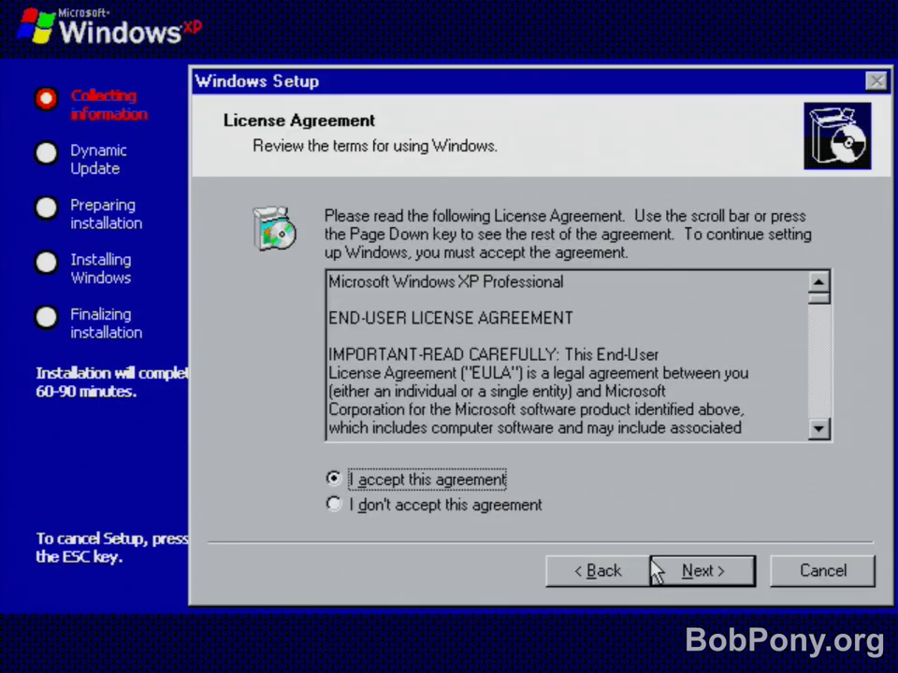
Enter the 25-character product key and dismiss the invalid-key error
{"action": "left_click", "coordinate": [690, 571]}
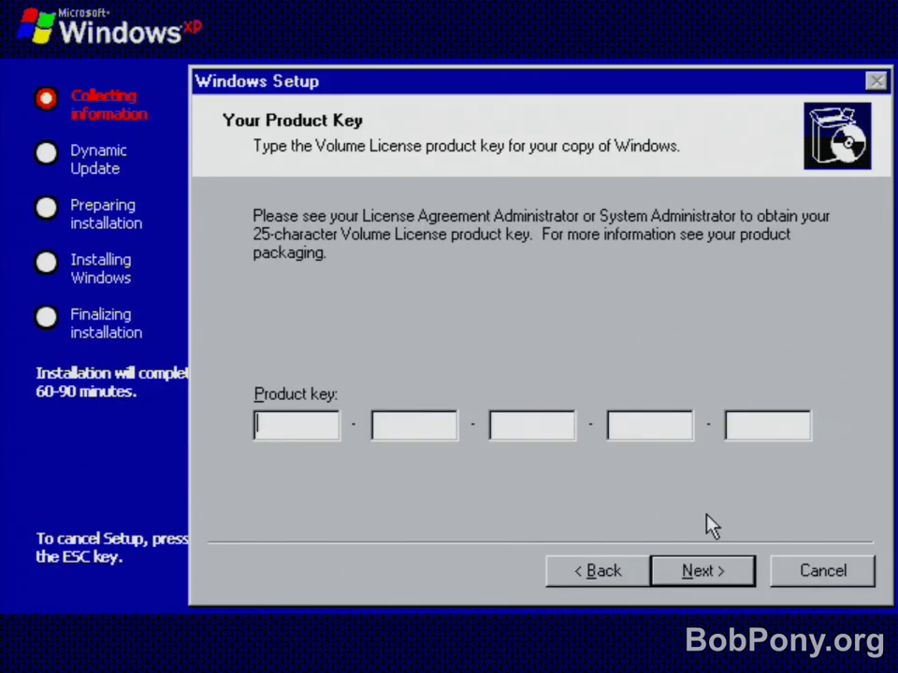
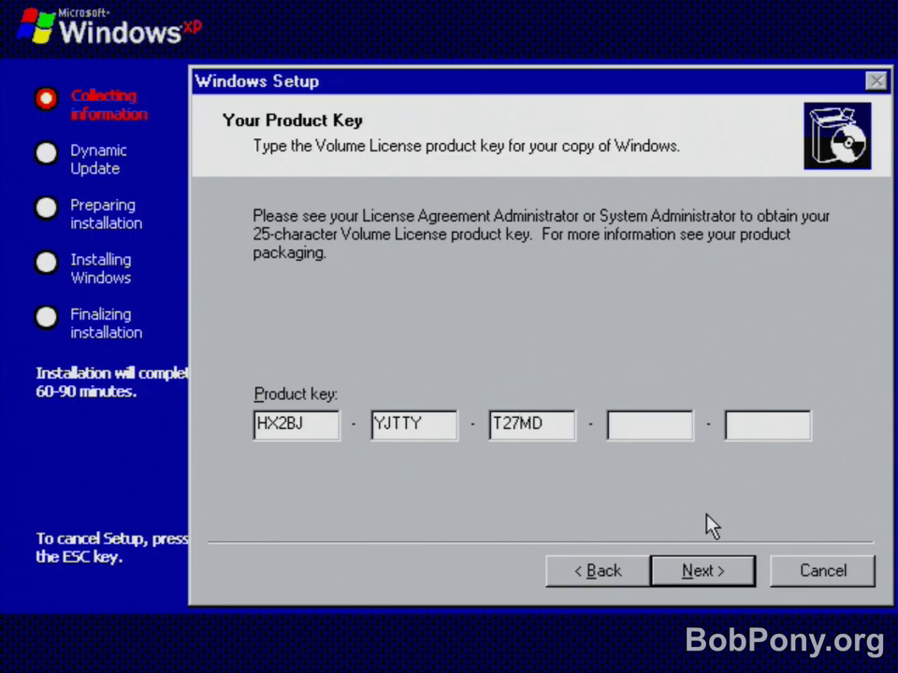
{"action": "key", "text": "Return"}
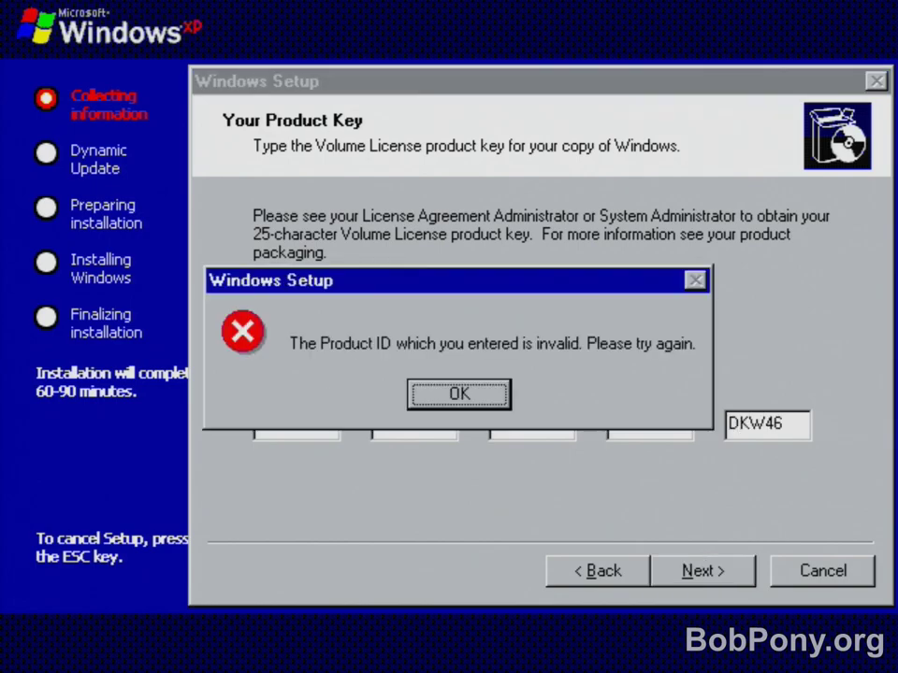
{"action": "key", "text": "Return"}
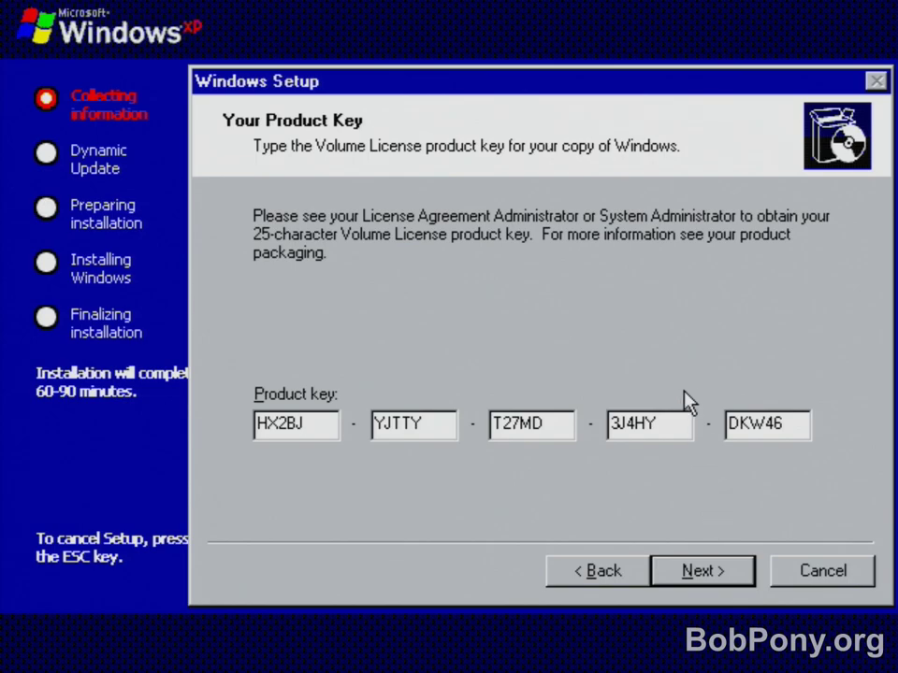
Retype the product key's last two groups and submit it
{"action": "double_click", "coordinate": [751, 425]}
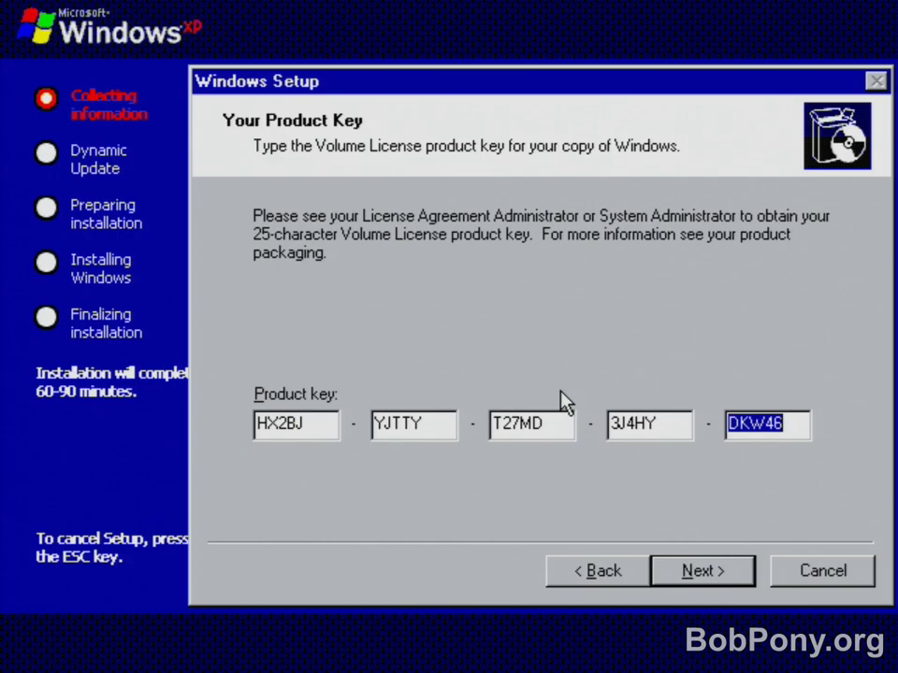
{"action": "key", "text": "BackSpace"}
{"action": "key", "text": "BackSpace"}
{"action": "key", "text": "BackSpace"}
{"action": "key", "text": "BackSpace"}
{"action": "key", "text": "BackSpace"}
{"action": "key", "text": "BackSpace"}
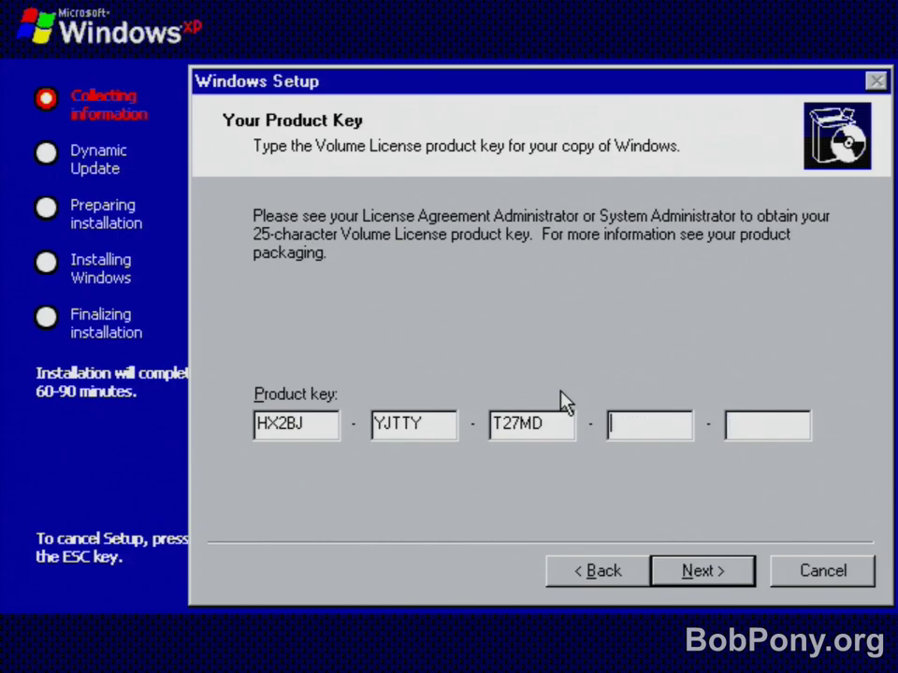
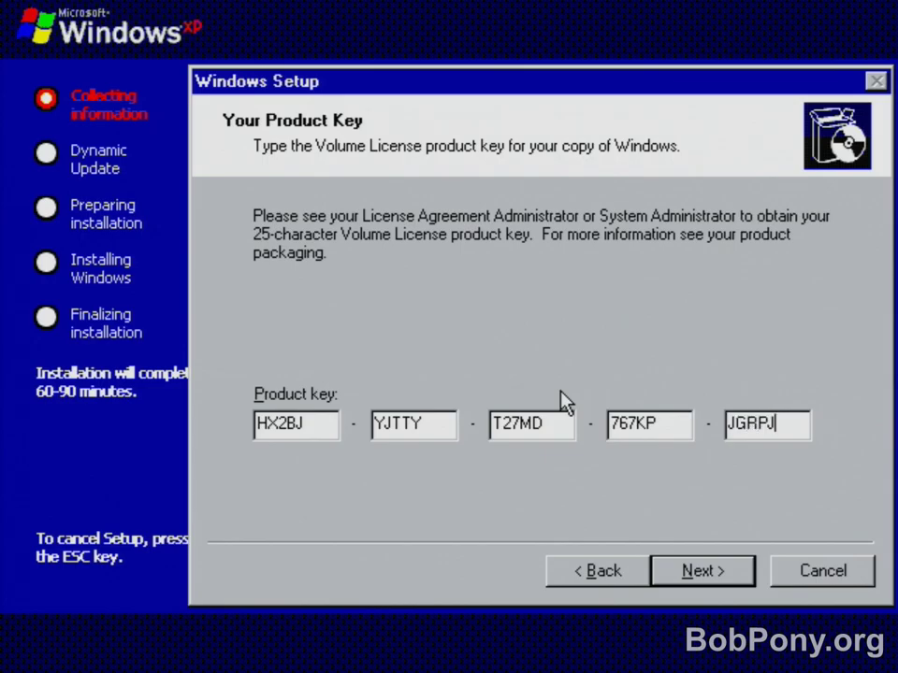
{"action": "key", "text": "Return"}
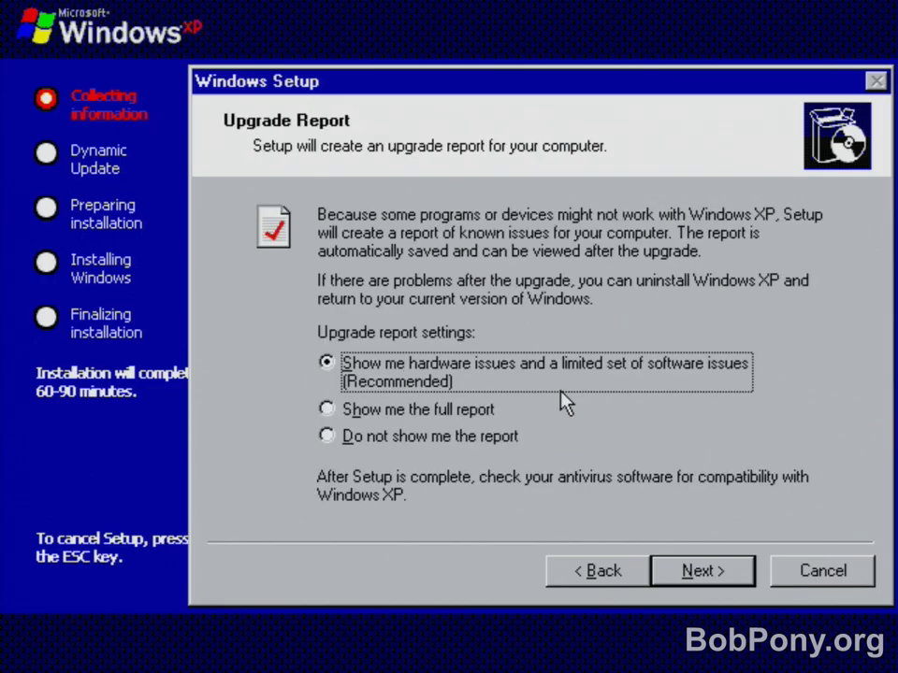
Skip the upgrade report and continue without downloading updated setup files
{"action": "key", "text": "alt+d"}
{"action": "key", "text": "Return"}
{"action": "key", "text": "Down"}
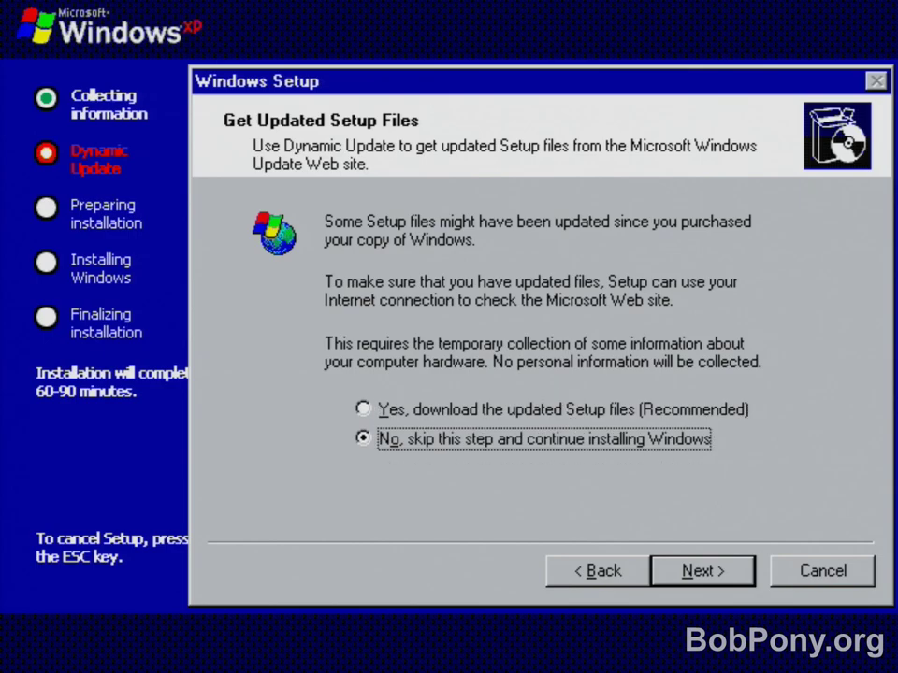
{"action": "key", "text": "Return"}
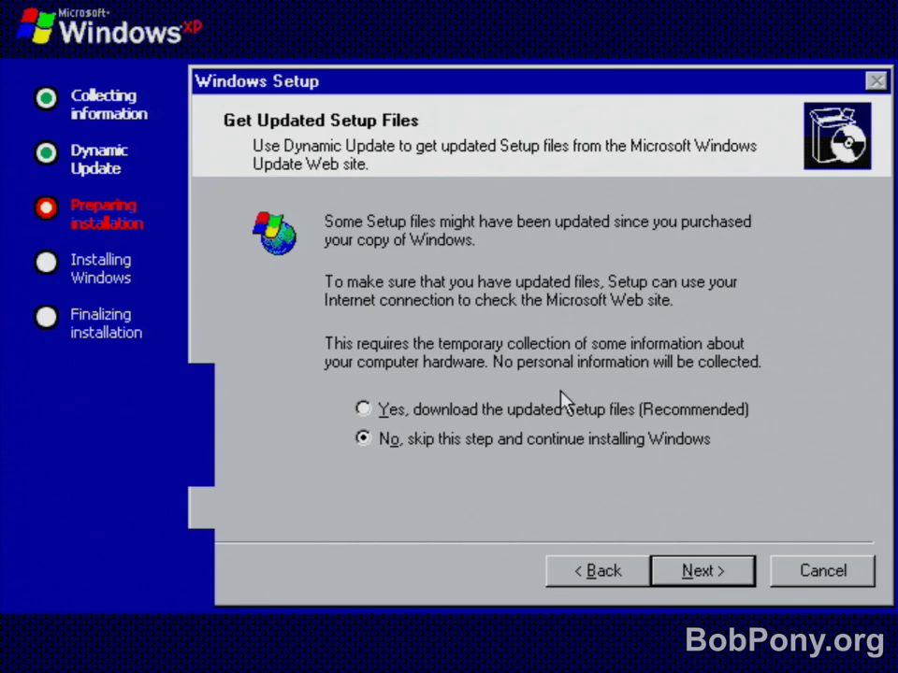
{"action": "key", "text": "Return"}
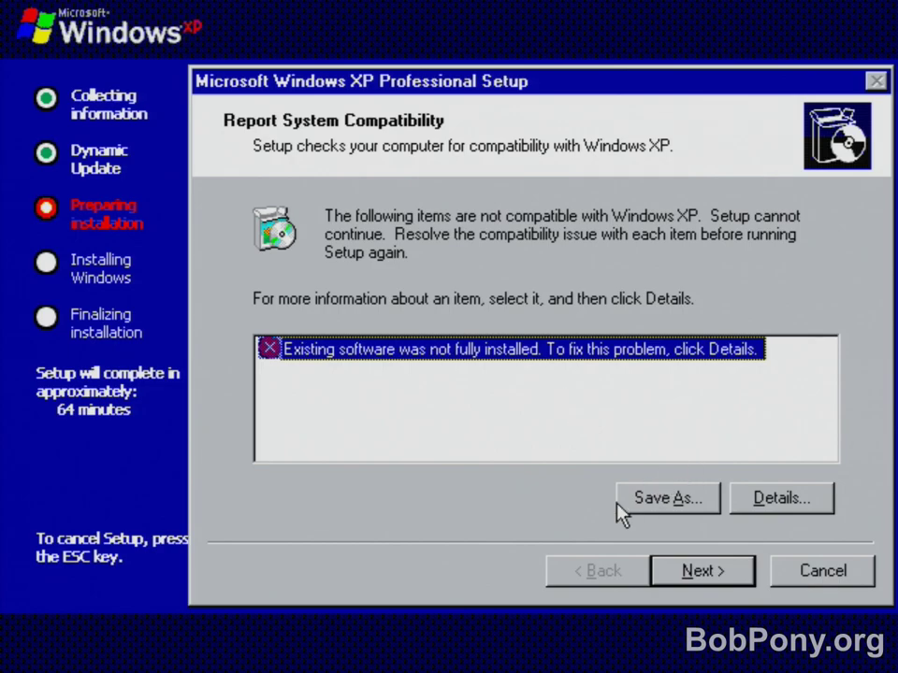
Review the compatibility problem details, then close the failed Setup Wizard
{"action": "left_click", "coordinate": [797, 496]}
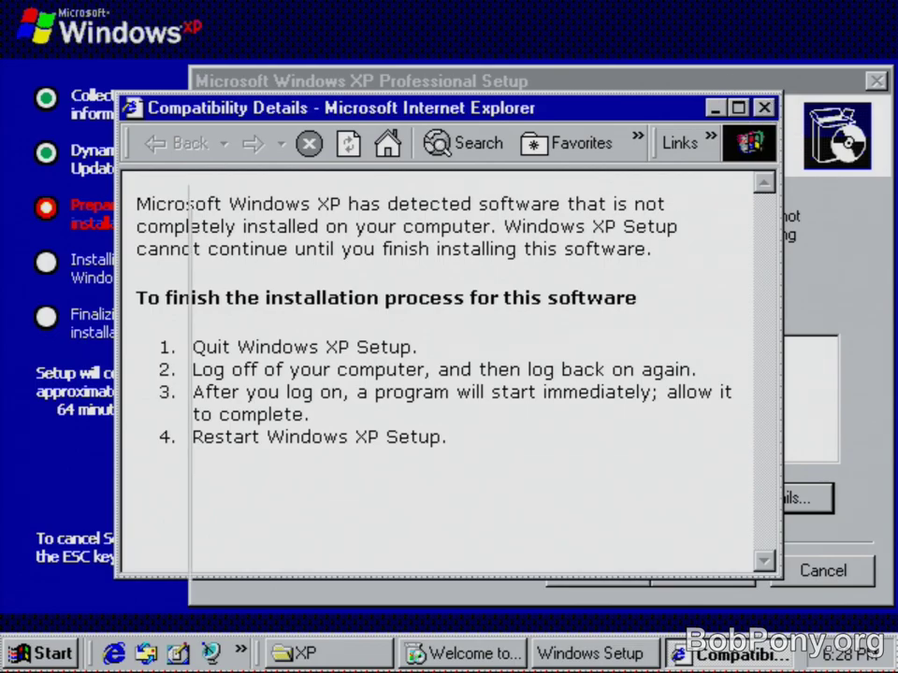
{"action": "left_click", "coordinate": [766, 108]}
{"action": "left_click", "coordinate": [751, 580]}
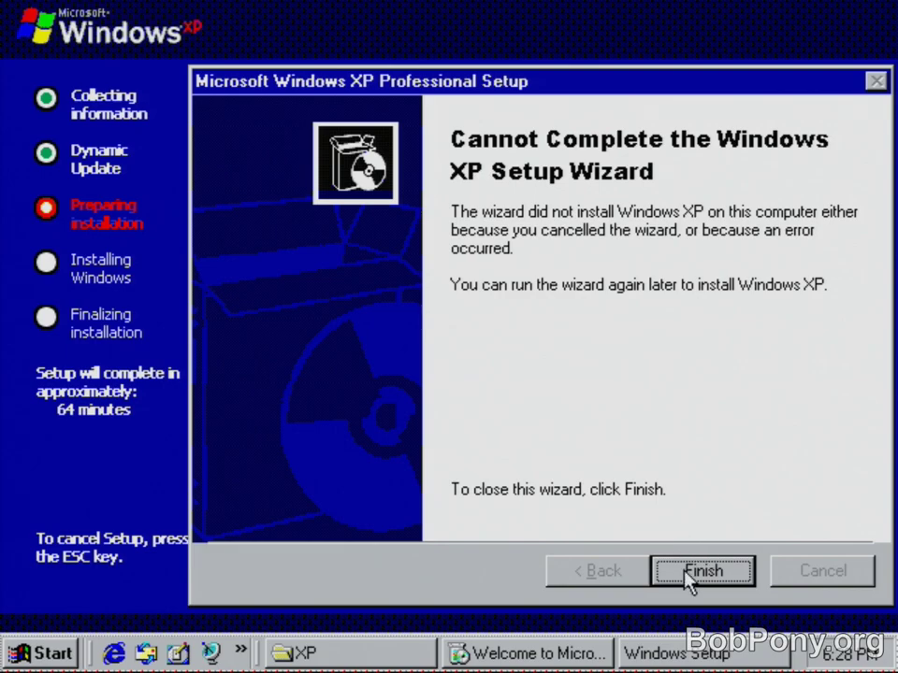
{"action": "left_click", "coordinate": [688, 579]}
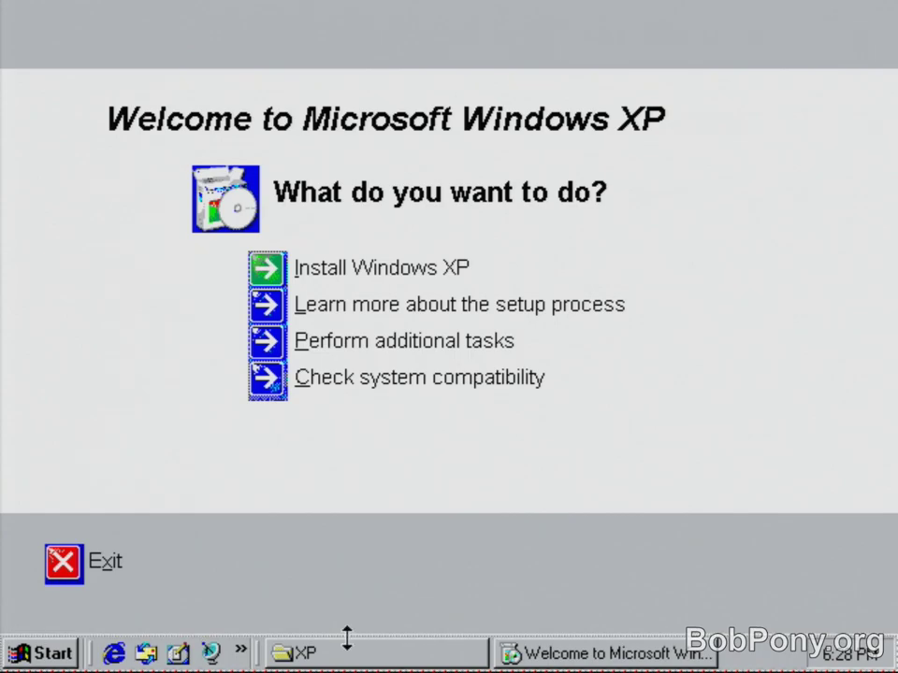
Go up from the XP folder to the drive list and open MS-DOS_6 (C:)
{"action": "left_click", "coordinate": [306, 654]}
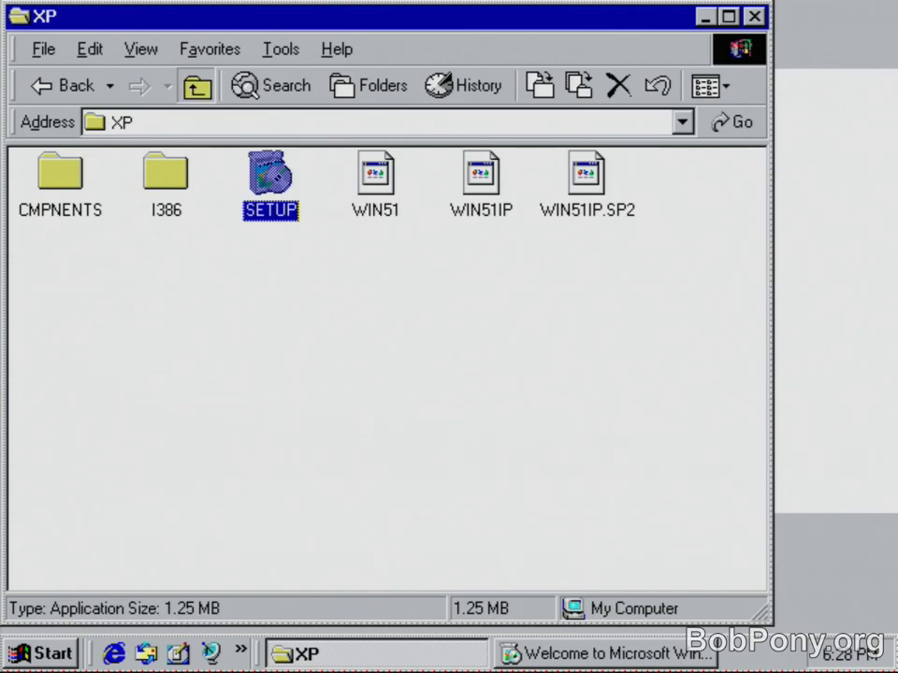
{"action": "left_click", "coordinate": [196, 86]}
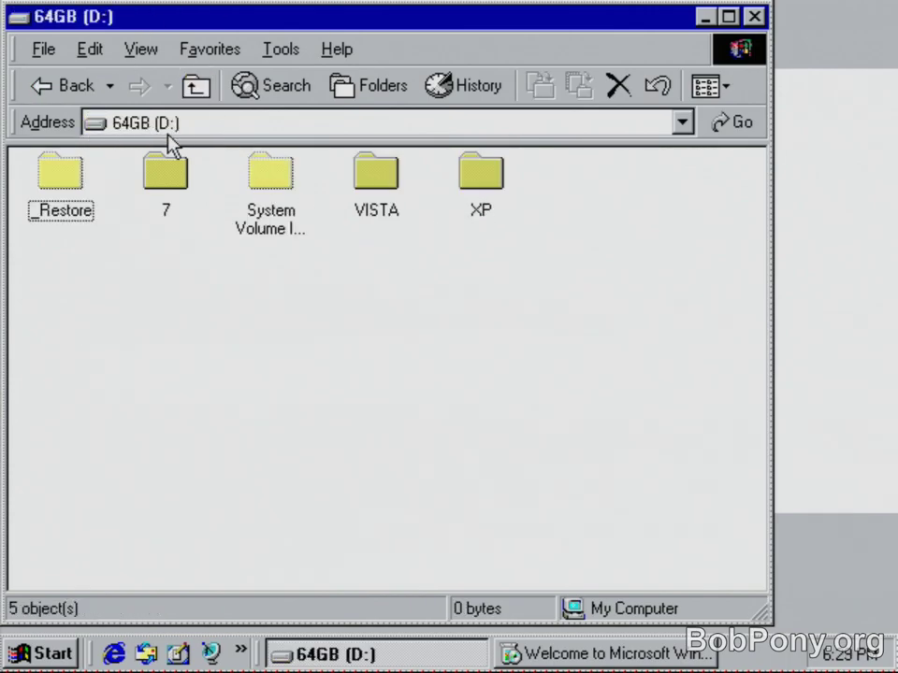
{"action": "left_click", "coordinate": [193, 88]}
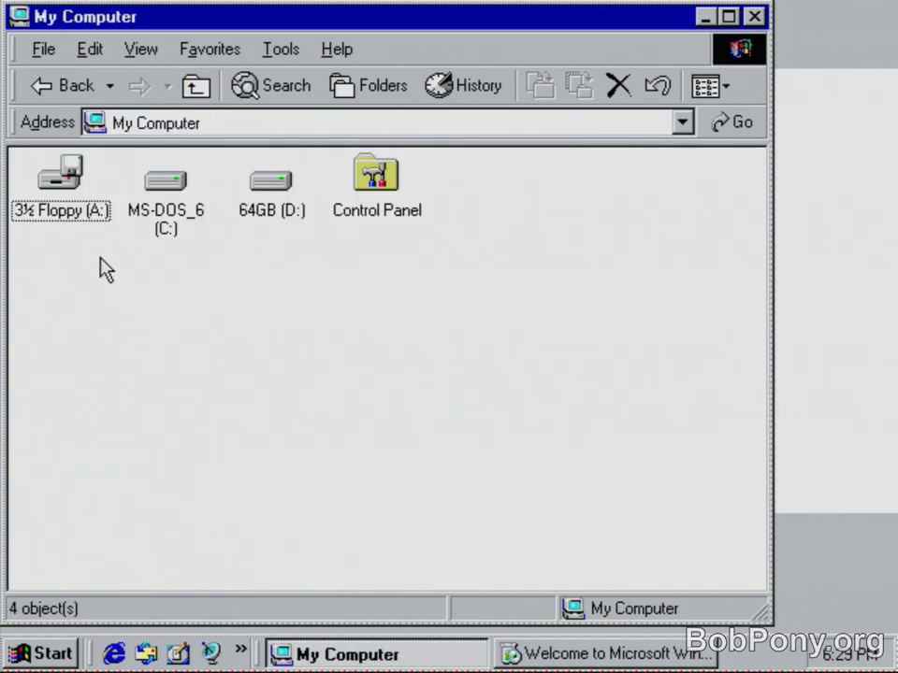
{"action": "double_click", "coordinate": [200, 214]}
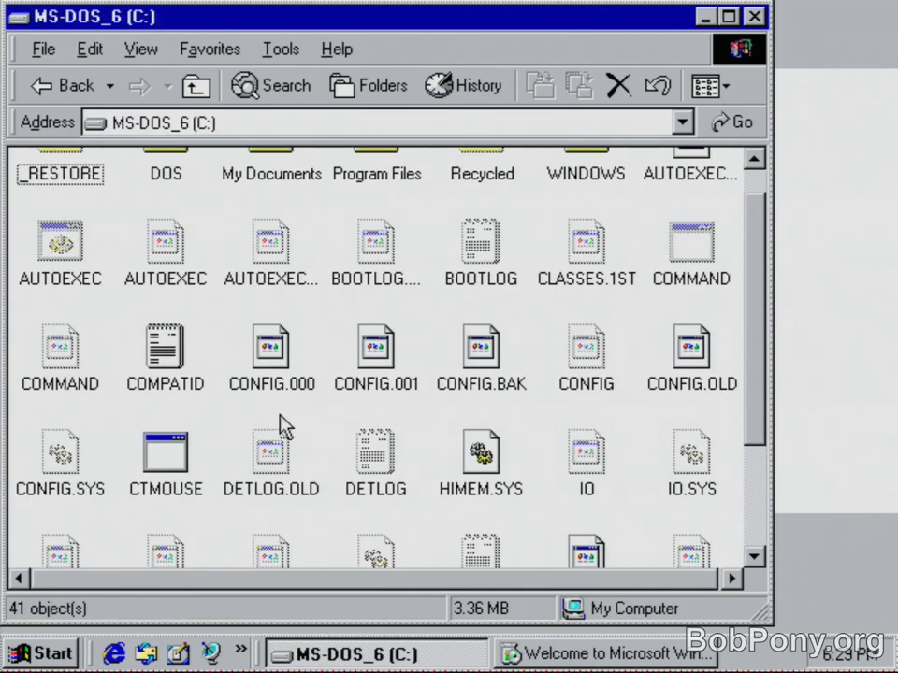
Rename AUTOEXEC to AUTOEXEC.old
{"action": "left_click", "coordinate": [82, 278]}
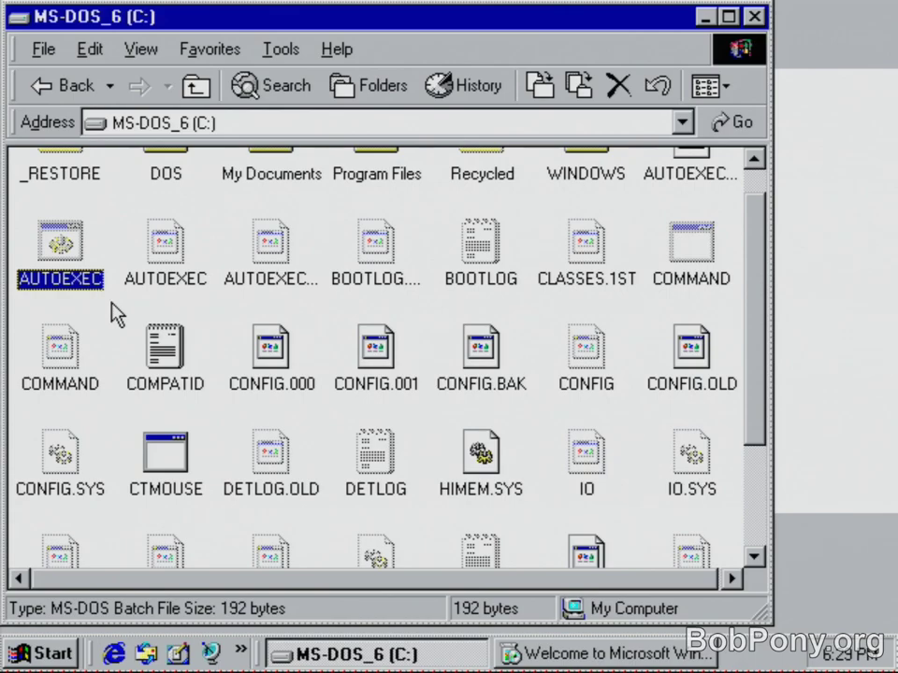
{"action": "left_click", "coordinate": [67, 280]}
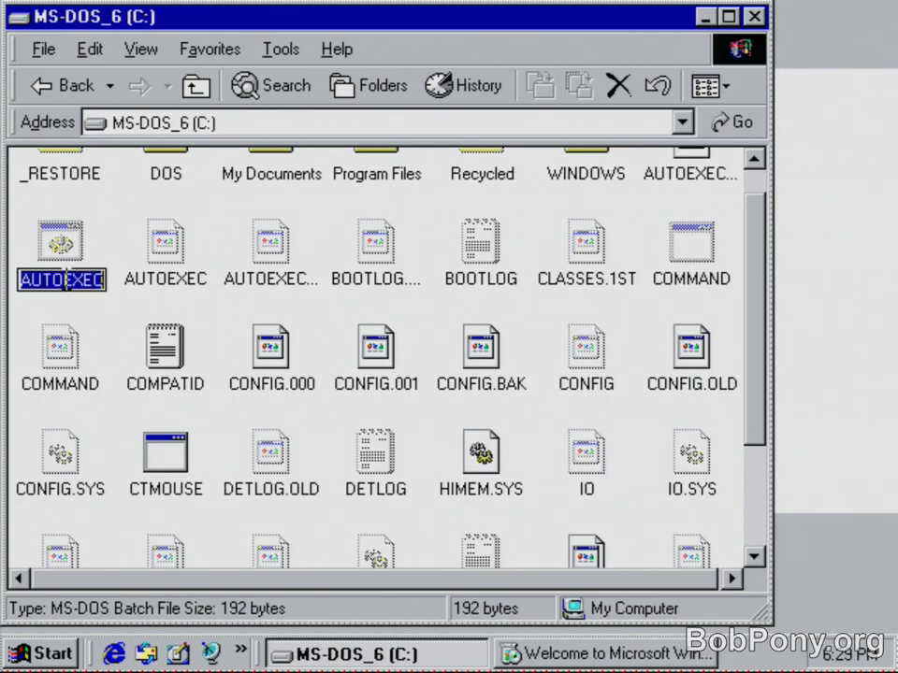
{"action": "key", "text": "End"}
{"action": "type", "text": ".old"}
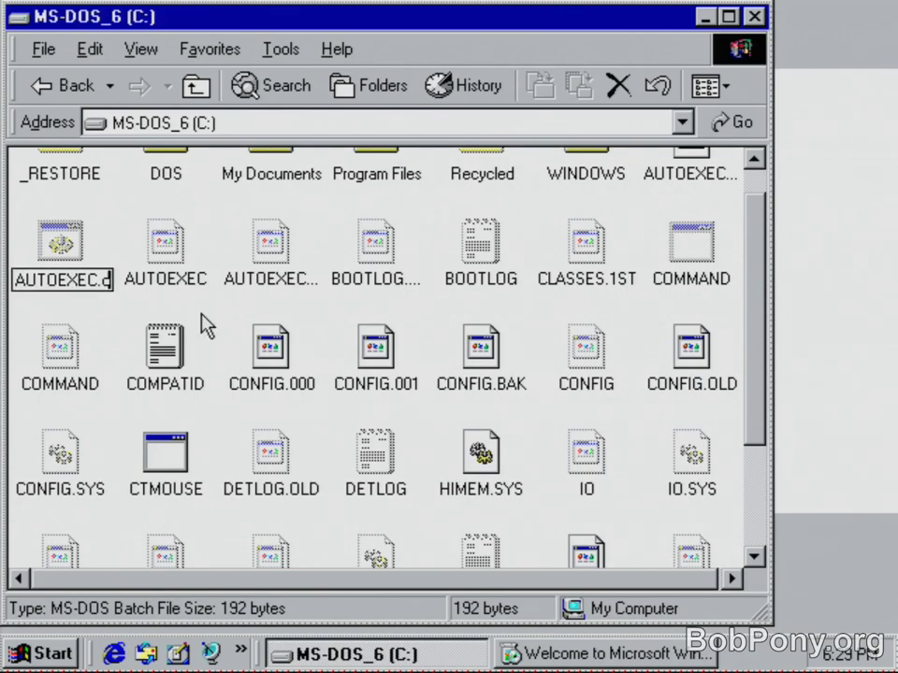
{"action": "key", "text": "Return"}
Rename CONFIG.SYS with an old tag in its name so it won't run at startup
{"action": "key", "text": "Right"}
{"action": "key", "text": "Down"}
{"action": "key", "text": "Down"}
{"action": "key", "text": "Down"}
{"action": "key", "text": "Down"}
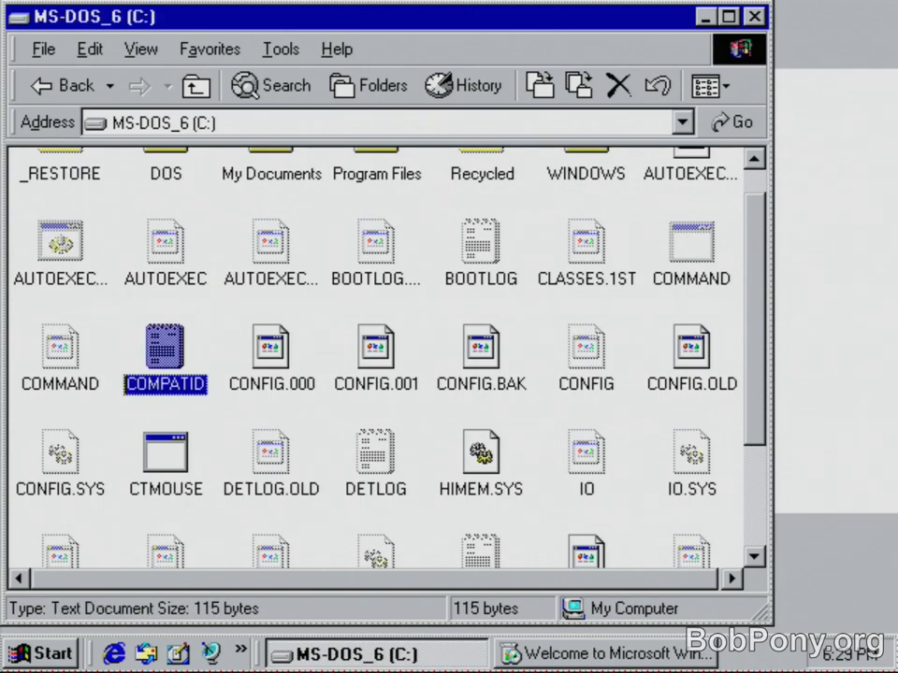
{"action": "key", "text": "Up"}
{"action": "key", "text": "Up"}
{"action": "key", "text": "Up"}
{"action": "key", "text": "Up"}
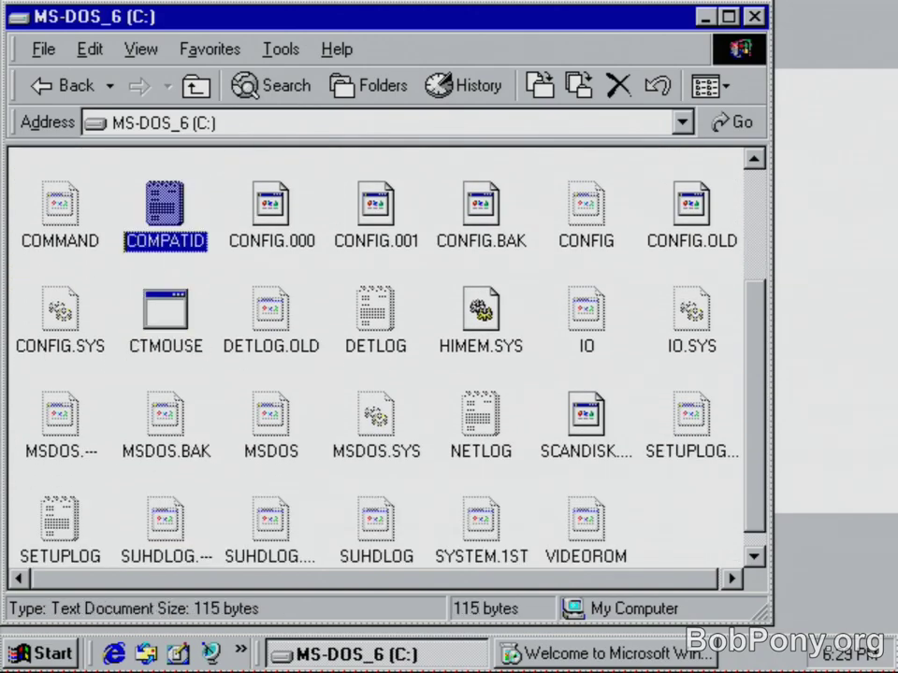
{"action": "key", "text": "Down"}
{"action": "key", "text": "Right"}
{"action": "key", "text": "Right"}
{"action": "key", "text": "Right"}
{"action": "key", "text": "Right"}
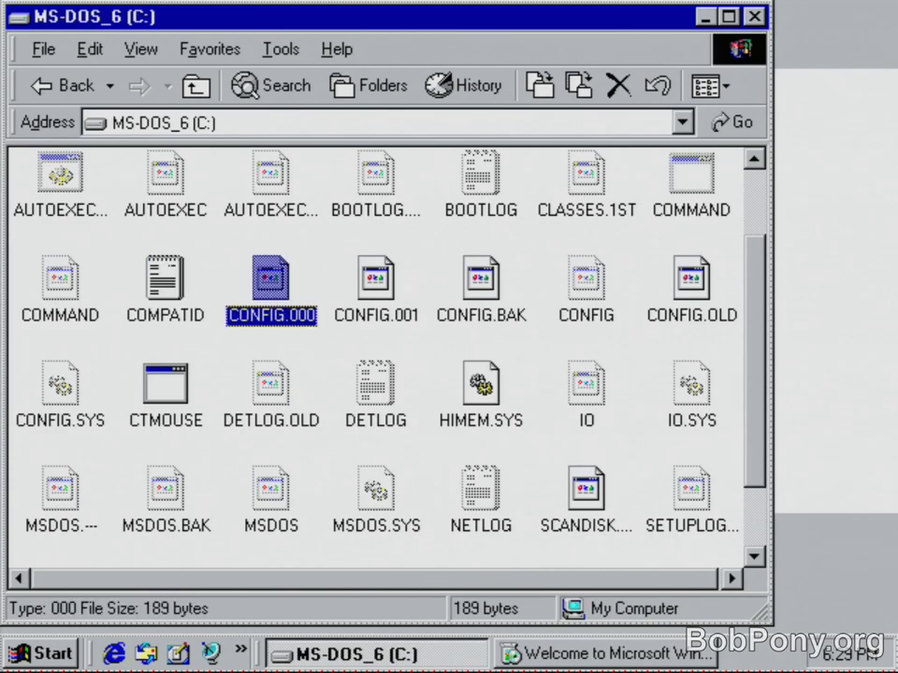
{"action": "key", "text": "Left"}
{"action": "key", "text": "Down"}
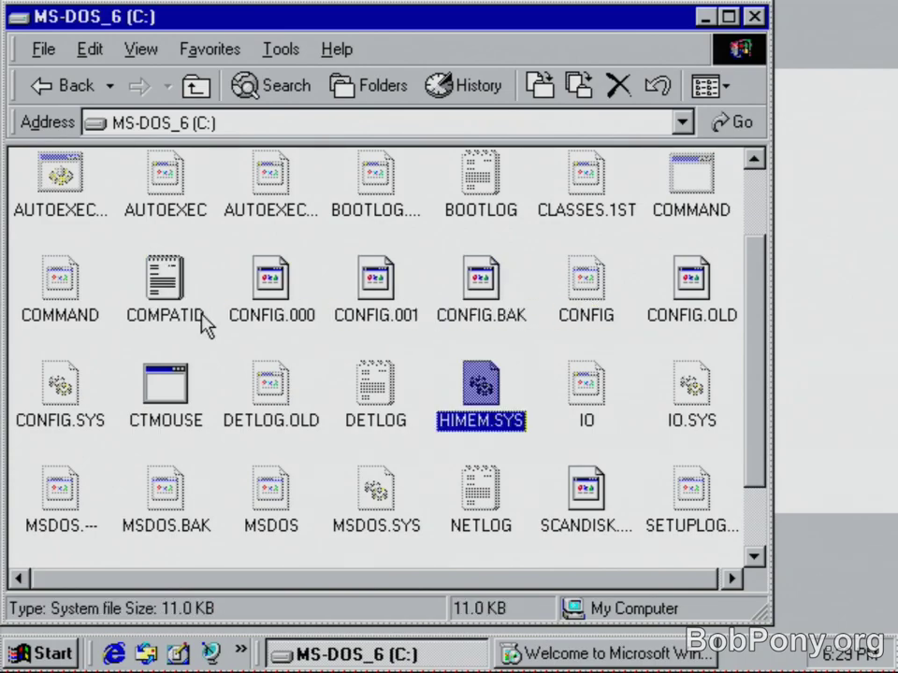
{"action": "key", "text": "Left"}
{"action": "key", "text": "Left"}
{"action": "key", "text": "Left"}
{"action": "key", "text": "Left"}
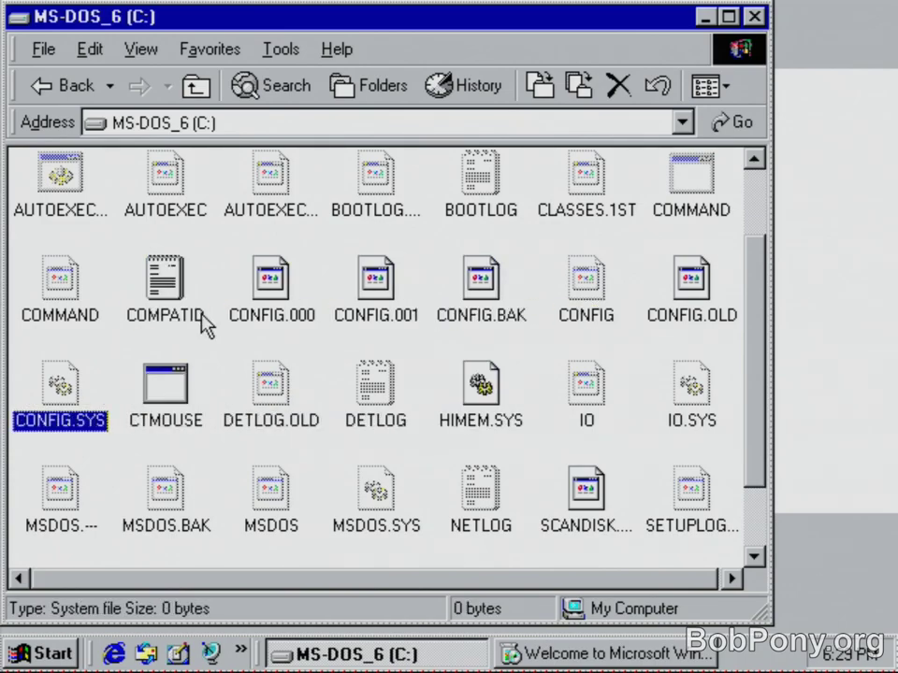
{"action": "key", "text": "shift+F10"}
{"action": "key", "text": "Down"}
{"action": "key", "text": "Down"}
{"action": "key", "text": "Down"}
{"action": "key", "text": "Down"}
{"action": "key", "text": "Down"}
{"action": "key", "text": "Down"}
{"action": "key", "text": "Down"}
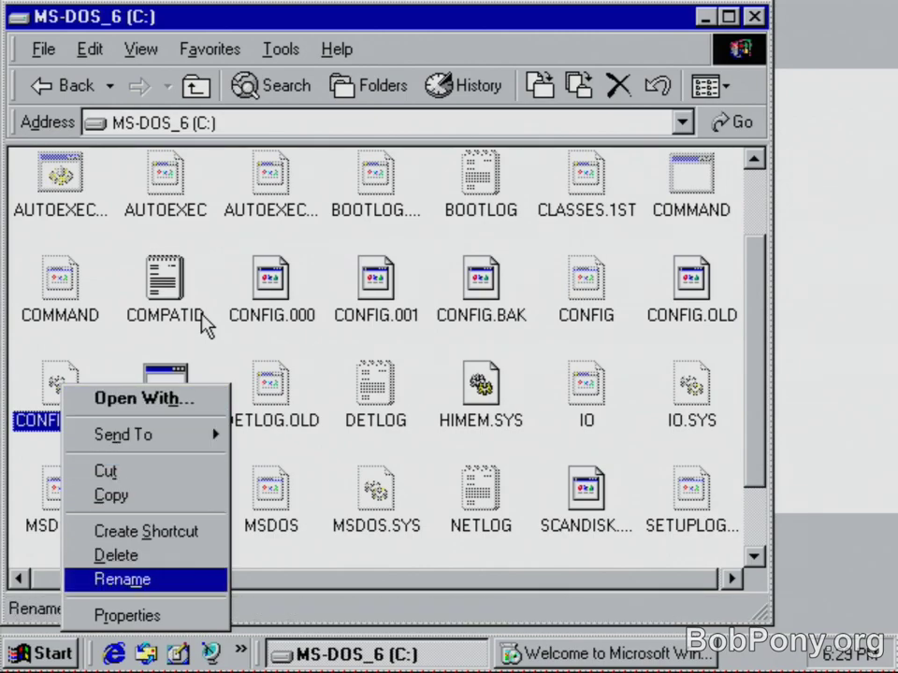
{"action": "key", "text": "Return"}
{"action": "key", "text": "Left"}
{"action": "key", "text": "Left"}
{"action": "key", "text": "Left"}
{"action": "key", "text": "Left"}
{"action": "key", "text": "Left"}
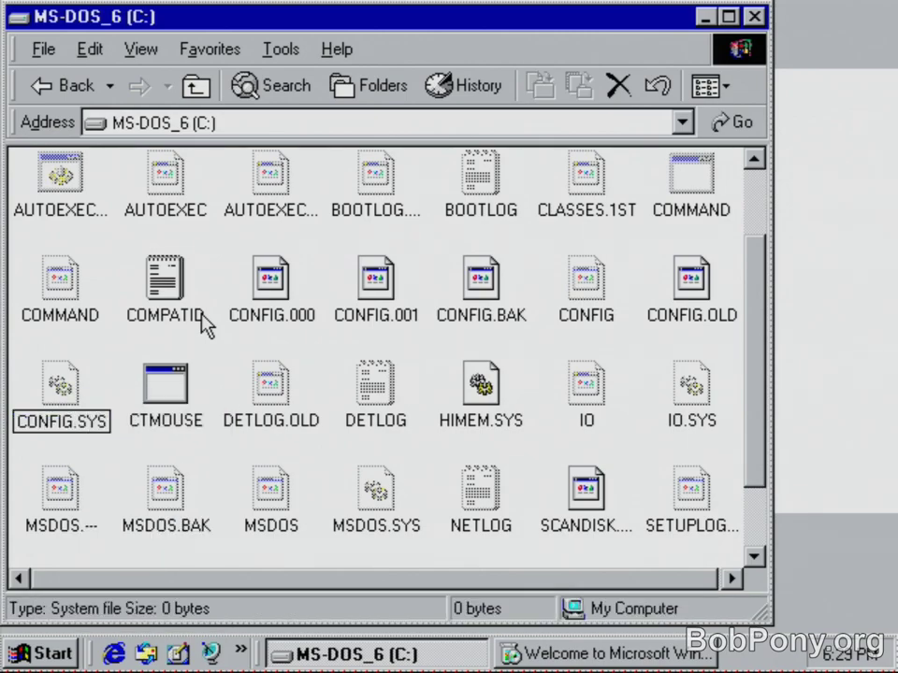
{"action": "type", "text": "o.c"}
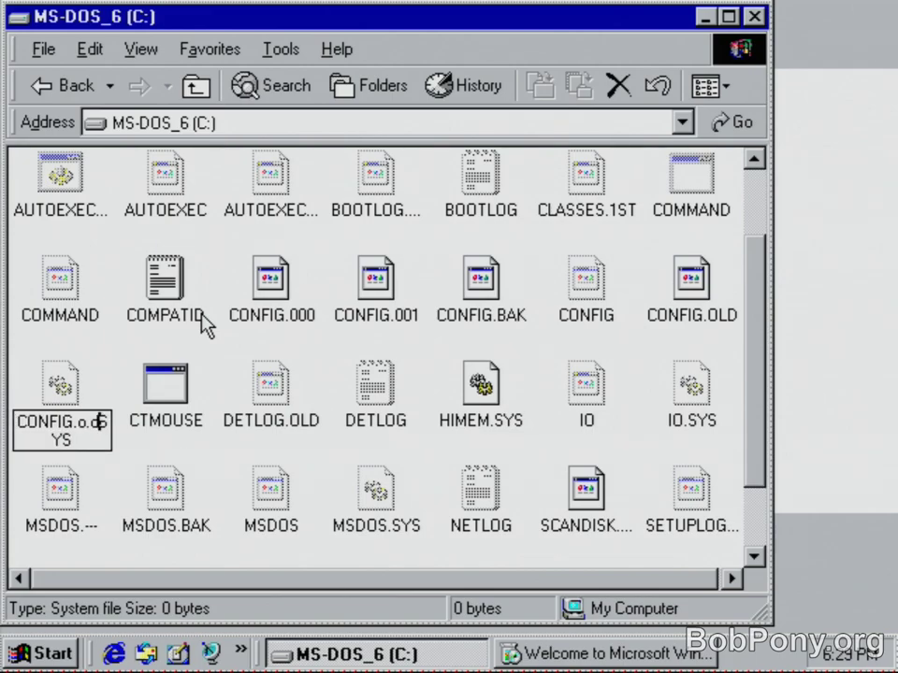
{"action": "type", "text": "."}
{"action": "key", "text": "Return"}
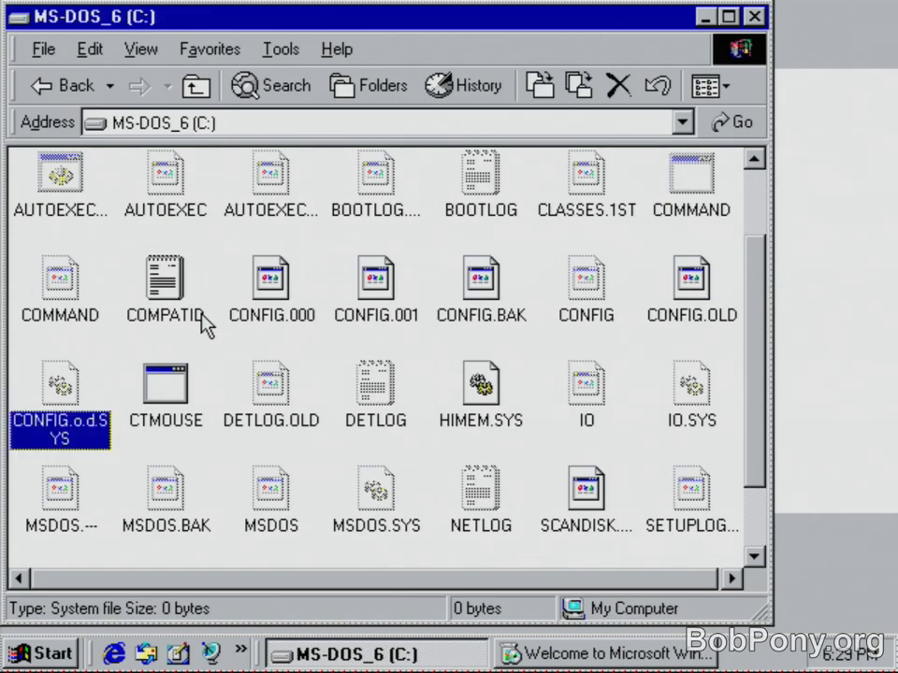
{"action": "key", "text": "Up"}
{"action": "key", "text": "Up"}
{"action": "key", "text": "Up"}
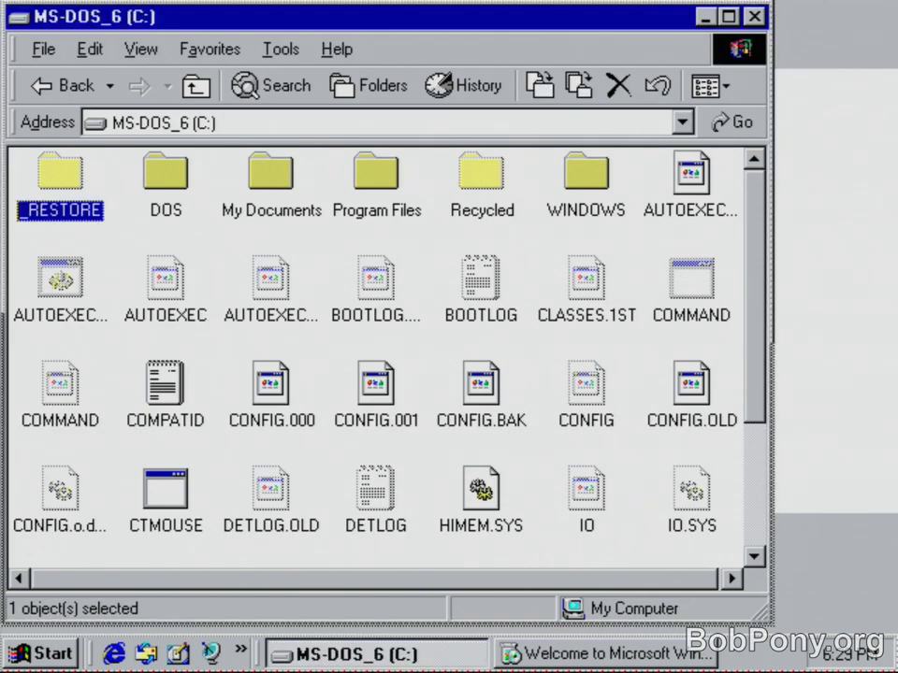
Launch msconfig from the Run box
{"action": "left_click", "coordinate": [56, 636]}
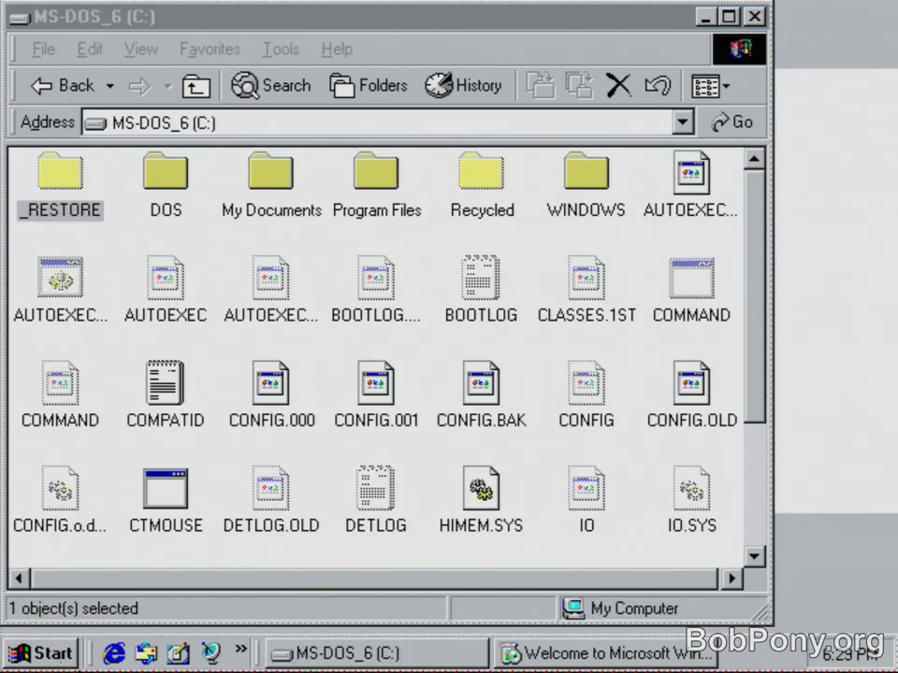
{"action": "key", "text": "super+r"}
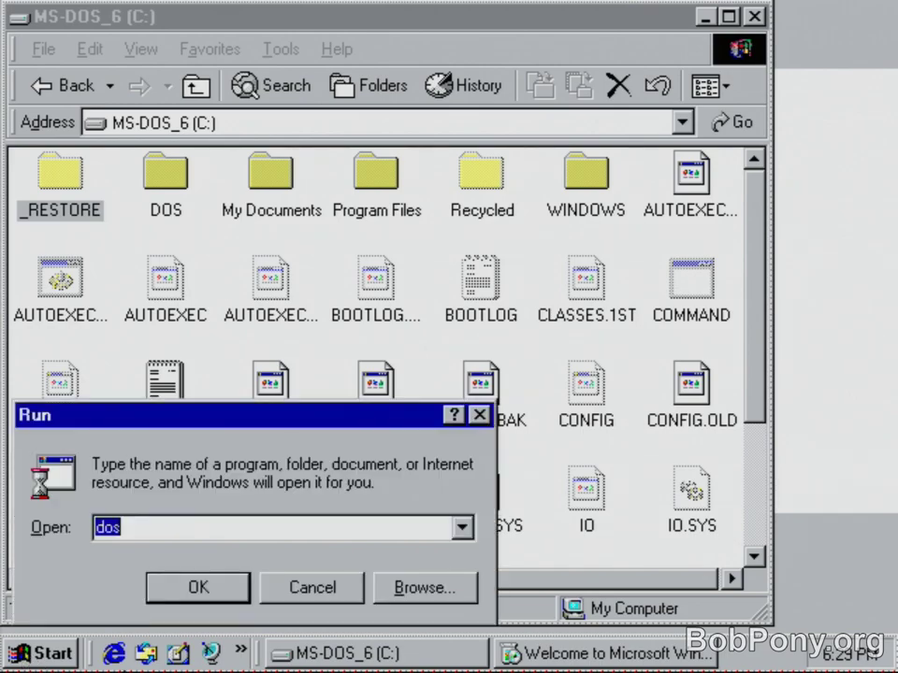
{"action": "type", "text": "msconfog"}
{"action": "key", "text": "BackSpace"}
{"action": "key", "text": "BackSpace"}
{"action": "type", "text": "ig"}
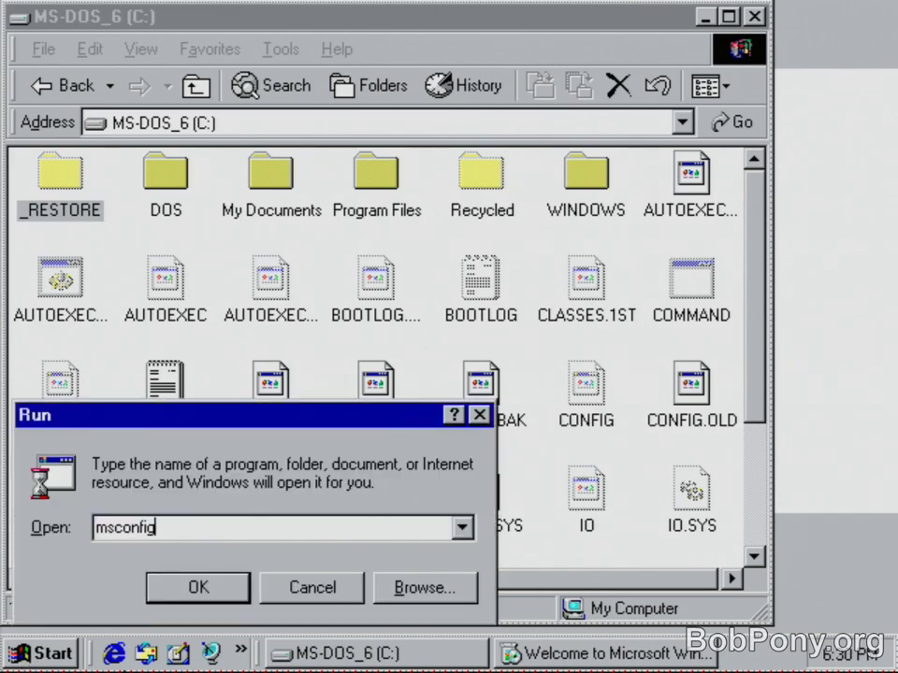
{"action": "key", "text": "Return"}
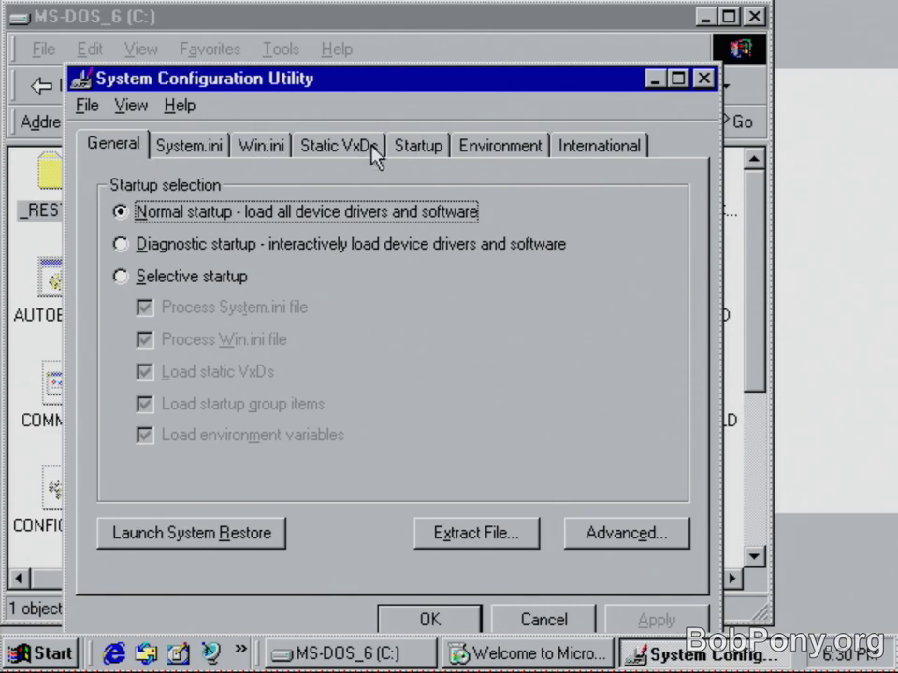
On the Startup tab, uncheck SystemTray, ScanRegistry, TaskMonitor, PCHealth, Hidserv, LoadPowerProfile, SchedulingAgent and *StateMgr
{"action": "left_click", "coordinate": [418, 146]}
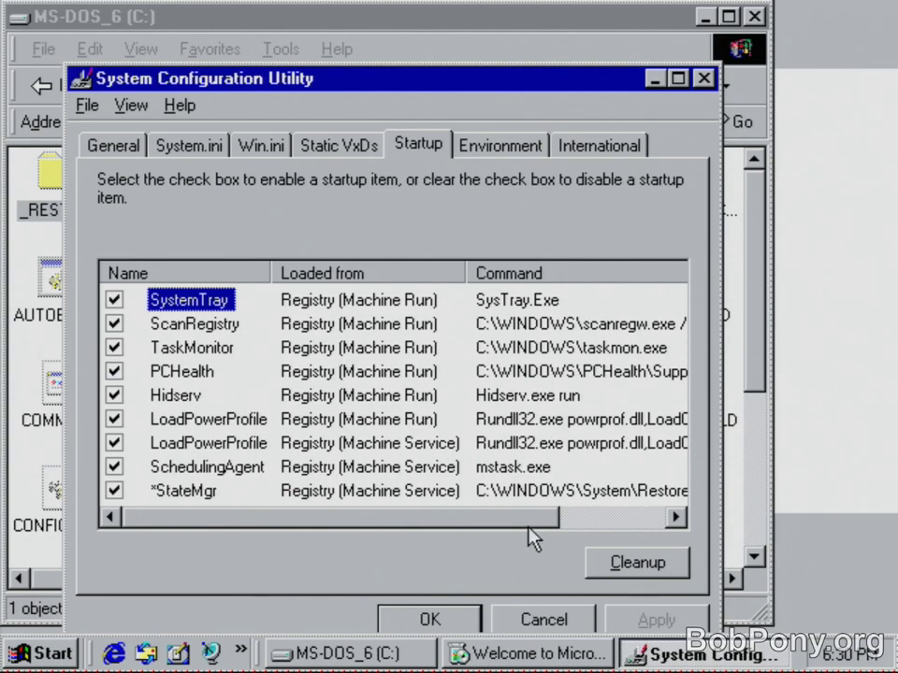
{"action": "left_click_drag", "start_coordinate": [543, 517], "coordinate": [318, 404]}
{"action": "key", "text": "space"}
{"action": "key", "text": "Down"}
{"action": "key", "text": "space"}
{"action": "key", "text": "Down"}
{"action": "key", "text": "space"}
{"action": "key", "text": "Down"}
{"action": "key", "text": "space"}
{"action": "key", "text": "Down"}
{"action": "key", "text": "space"}
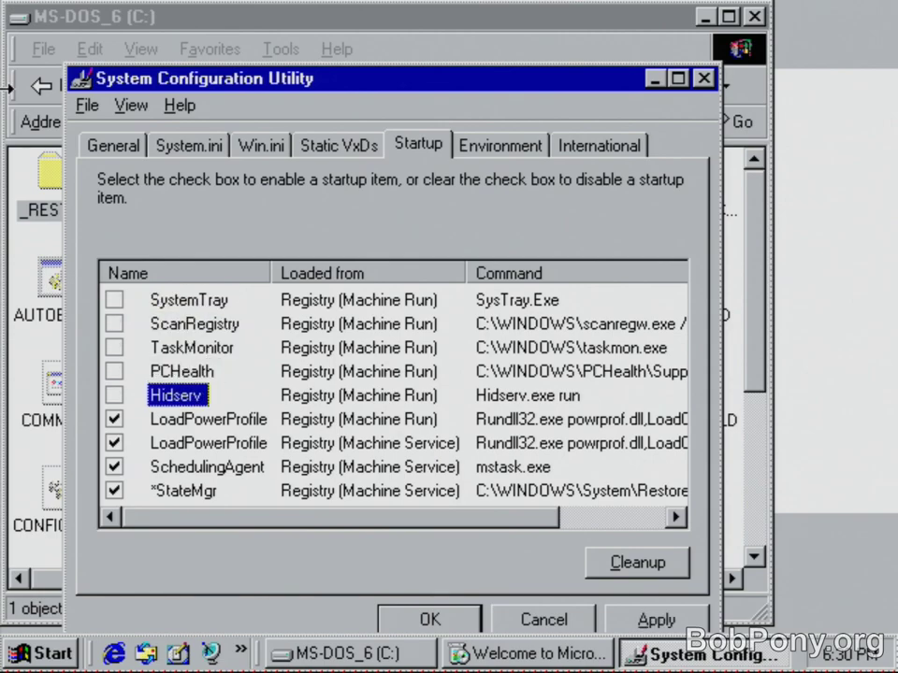
{"action": "key", "text": "Down"}
{"action": "key", "text": "space"}
{"action": "key", "text": "Down"}
{"action": "key", "text": "space"}
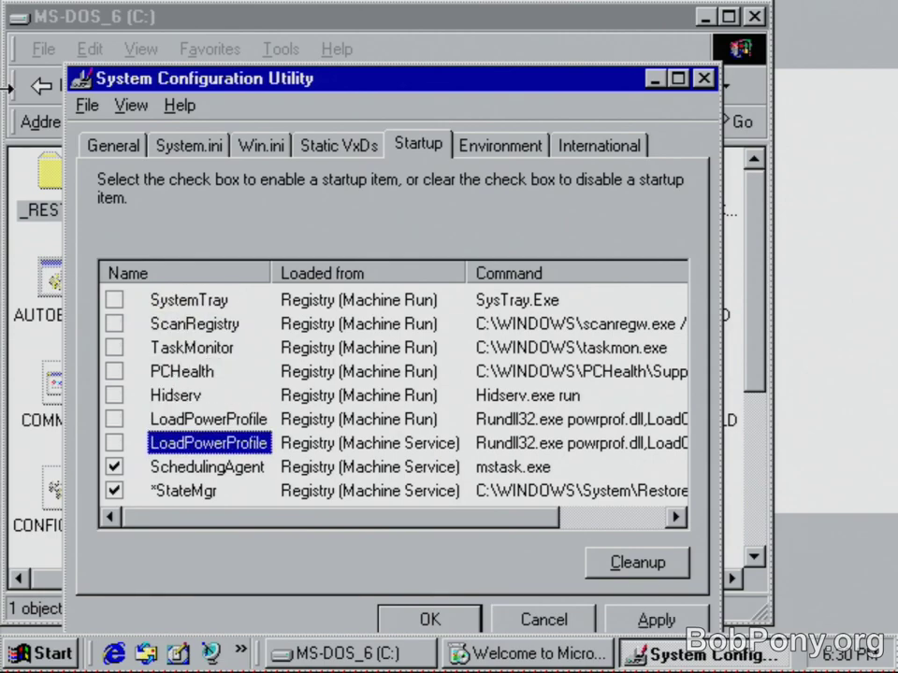
{"action": "key", "text": "Down"}
{"action": "key", "text": "space"}
{"action": "key", "text": "Down"}
{"action": "key", "text": "space"}
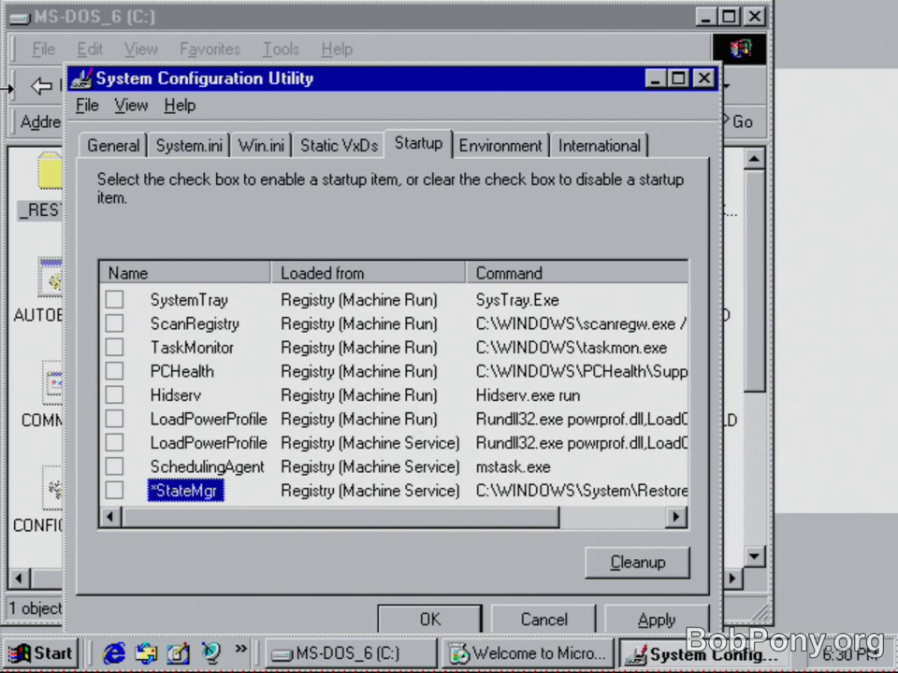
Save the startup changes and restart the computer now
{"action": "key", "text": "Return"}
{"action": "key", "text": "Tab"}
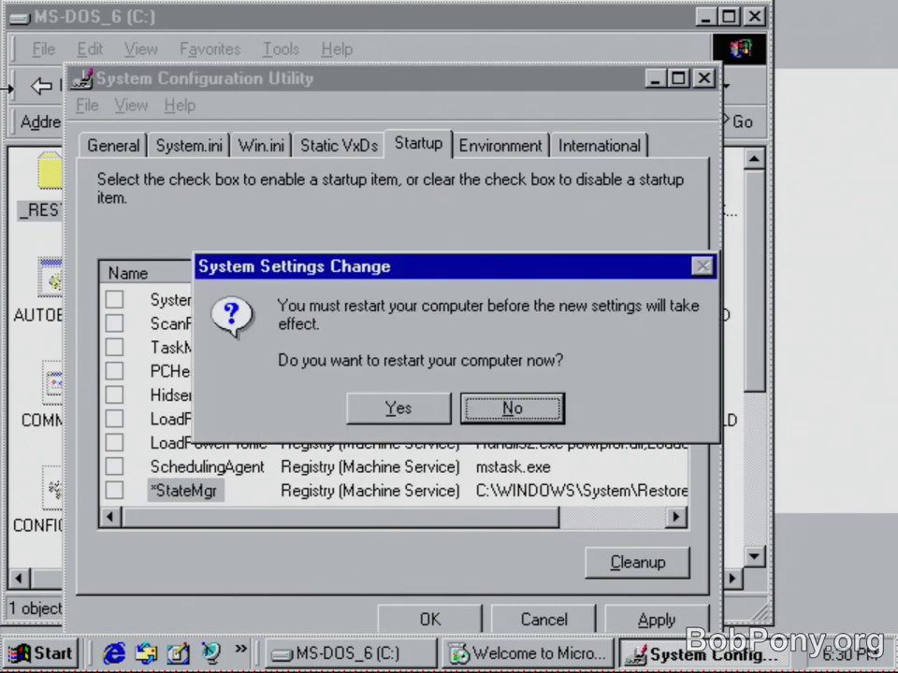
{"action": "key", "text": "Tab"}
{"action": "key", "text": "Return"}
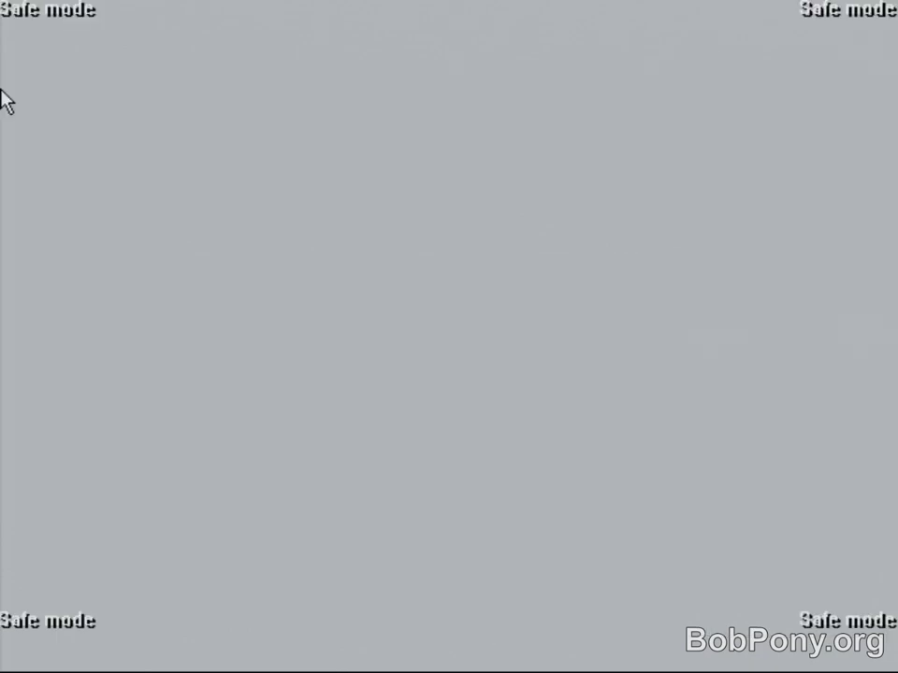
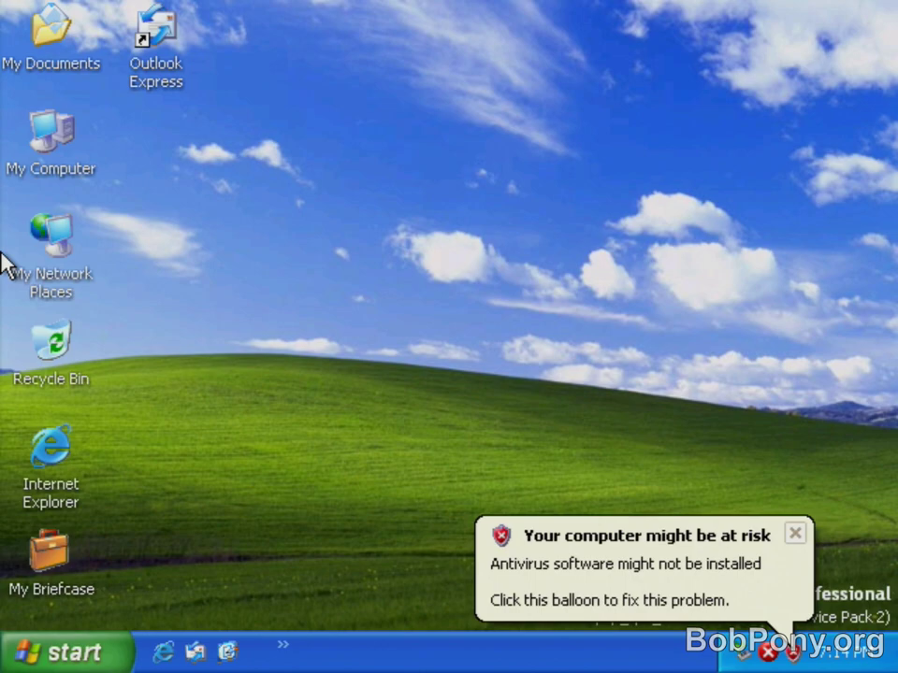
Launch Microsoft Exchange from the All Programs menu
{"action": "left_click", "coordinate": [12, 652]}
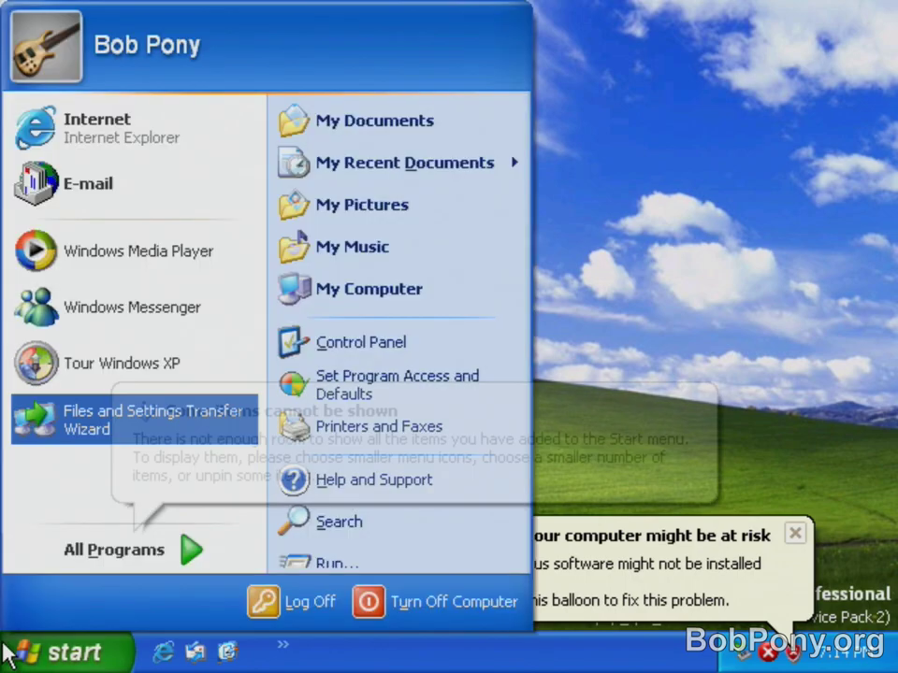
{"action": "mouse_move", "coordinate": [94, 578]}
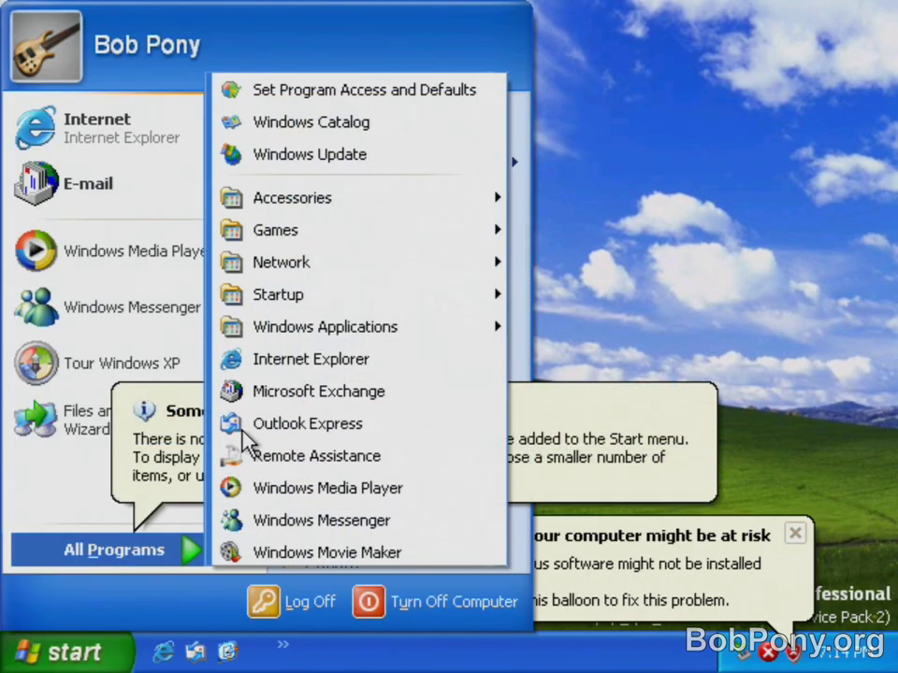
{"action": "left_click", "coordinate": [445, 391]}
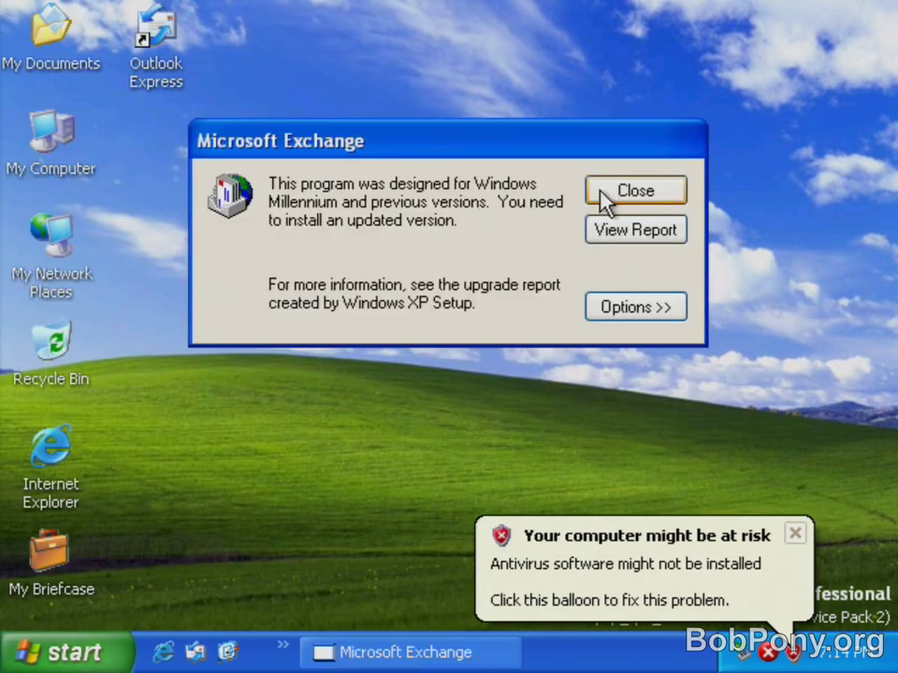
Open the upgrade compatibility report and expand the Exchange warning's extra options
{"action": "left_click", "coordinate": [623, 245]}
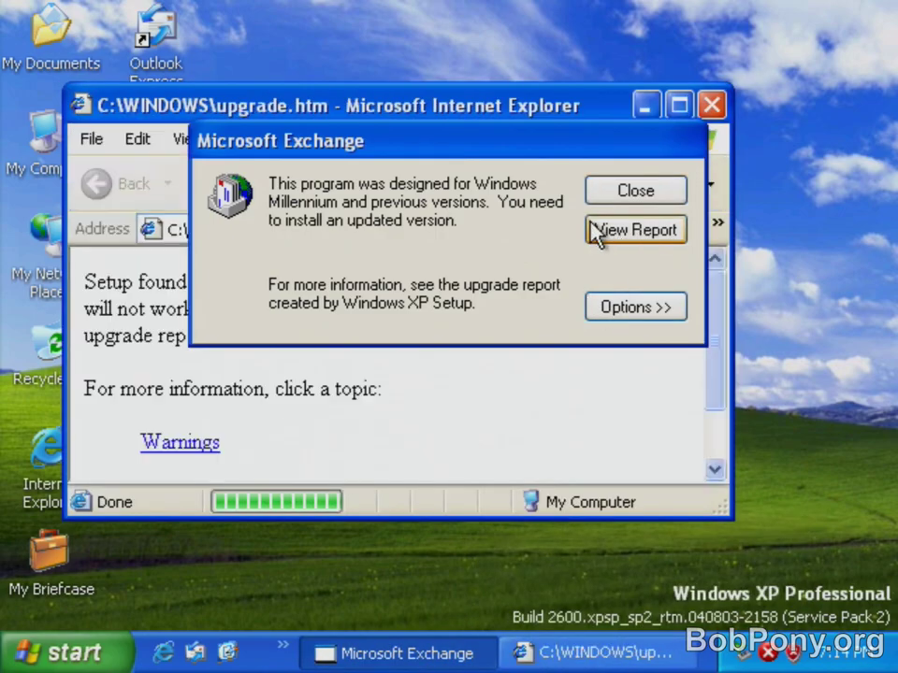
{"action": "left_click_drag", "start_coordinate": [474, 135], "coordinate": [481, 81]}
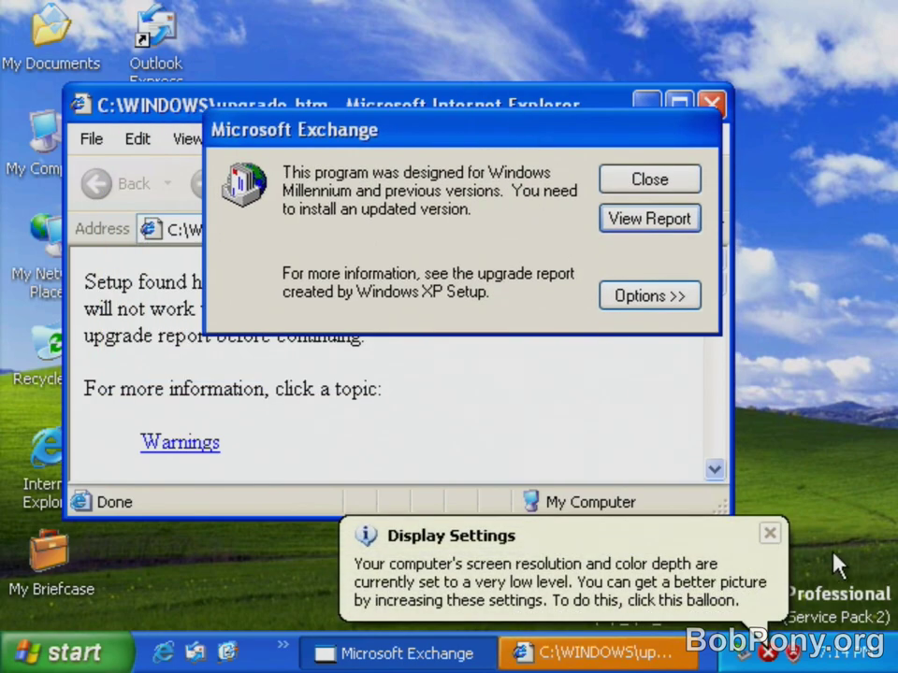
{"action": "left_click", "coordinate": [770, 533]}
{"action": "left_click", "coordinate": [666, 298]}
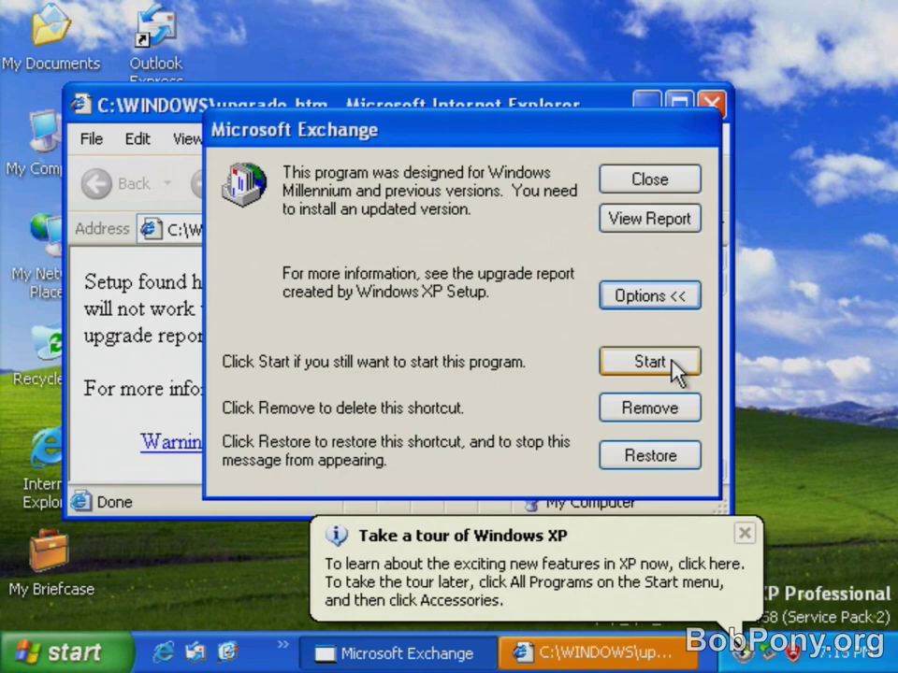
Restore the Exchange shortcut to silence the warning, then relaunch Microsoft Exchange
{"action": "left_click", "coordinate": [650, 455]}
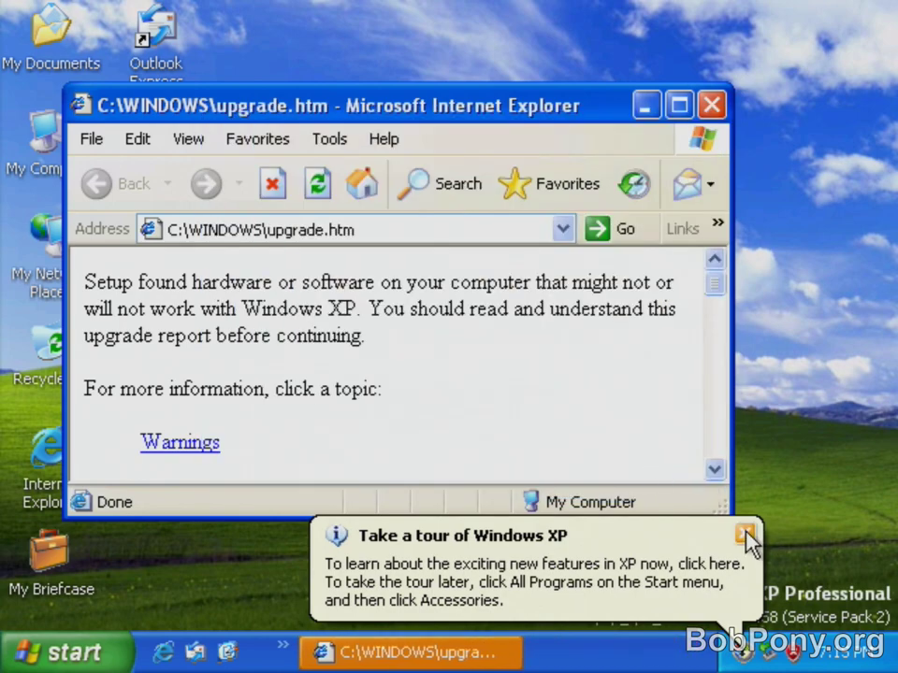
{"action": "left_click", "coordinate": [744, 533]}
{"action": "left_click", "coordinate": [58, 652]}
{"action": "left_click", "coordinate": [140, 548]}
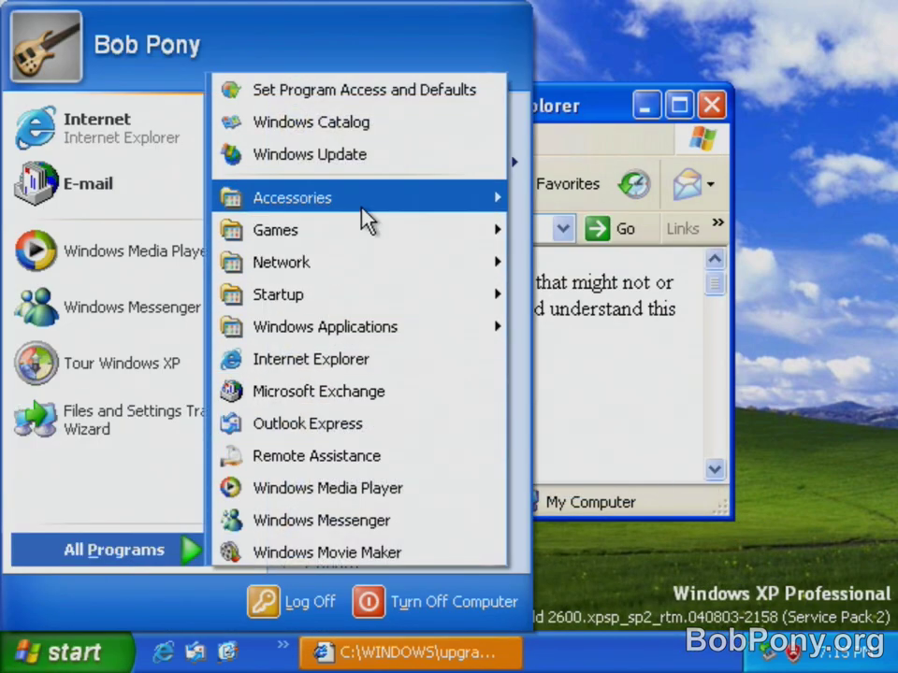
{"action": "left_click", "coordinate": [355, 398]}
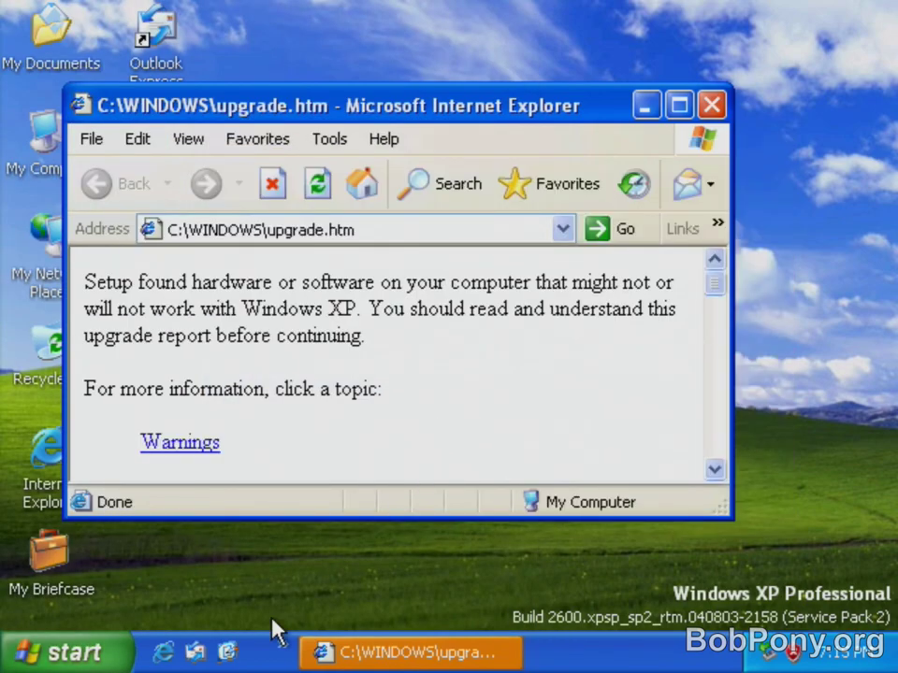
Reopen the Start menu and launch the e-mail program
{"action": "left_click", "coordinate": [58, 652]}
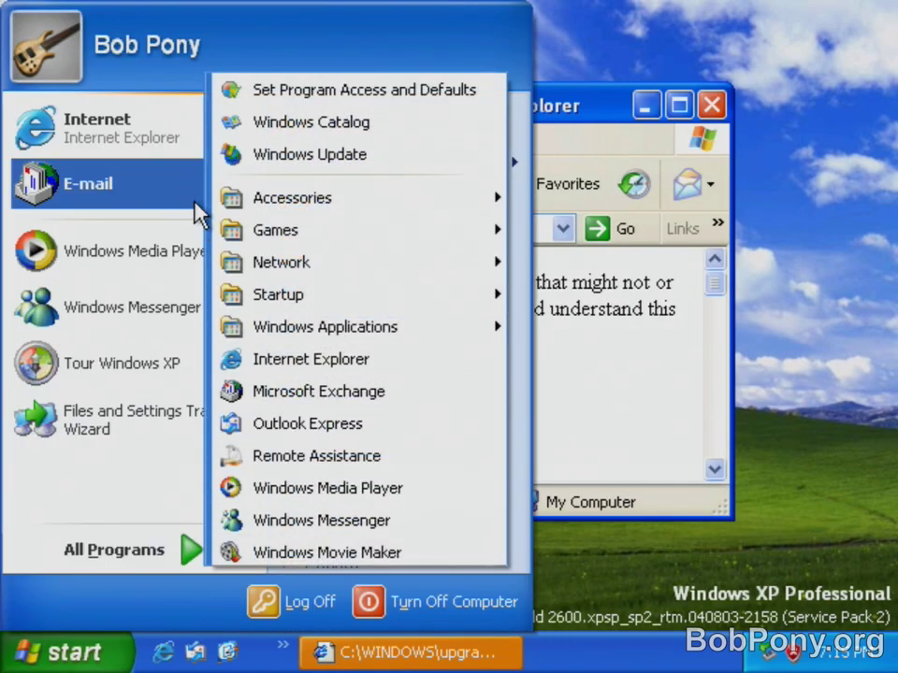
{"action": "left_click", "coordinate": [178, 196]}
{"action": "key", "text": "super"}
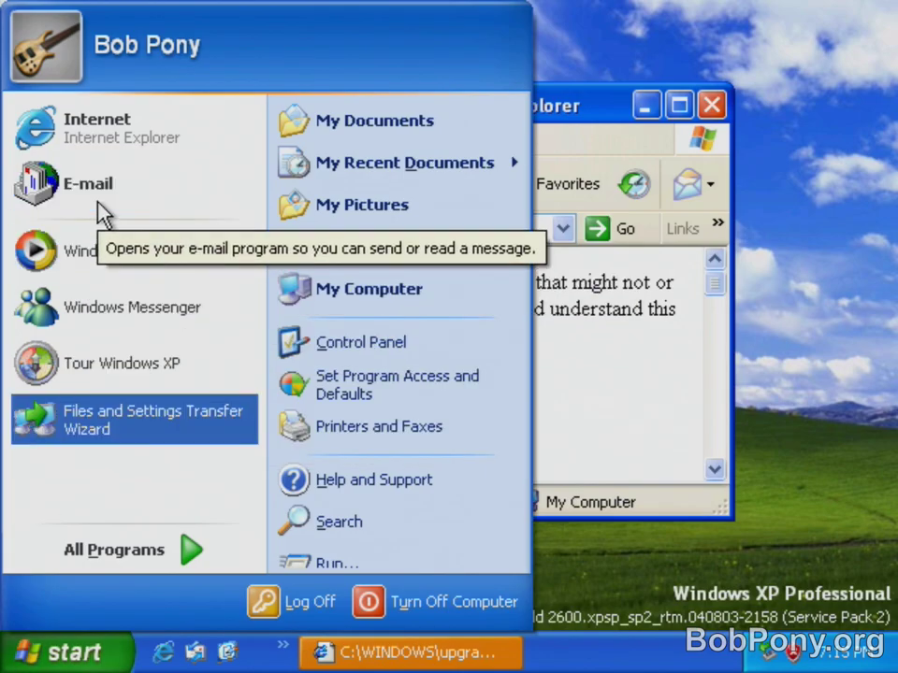
{"action": "left_click", "coordinate": [97, 202]}
{"action": "key", "text": "super"}
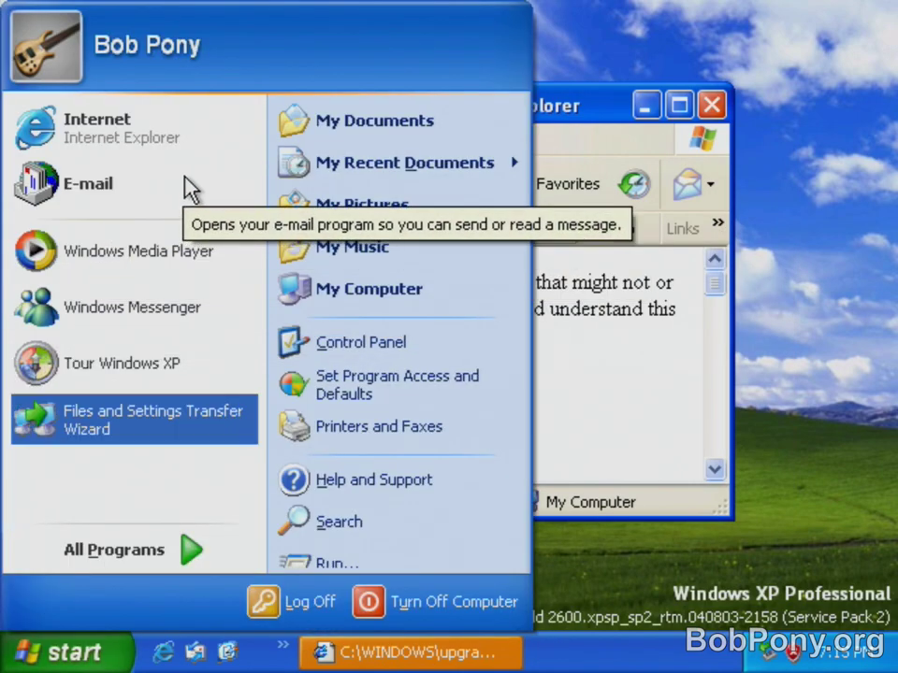
{"action": "key", "text": "Escape"}
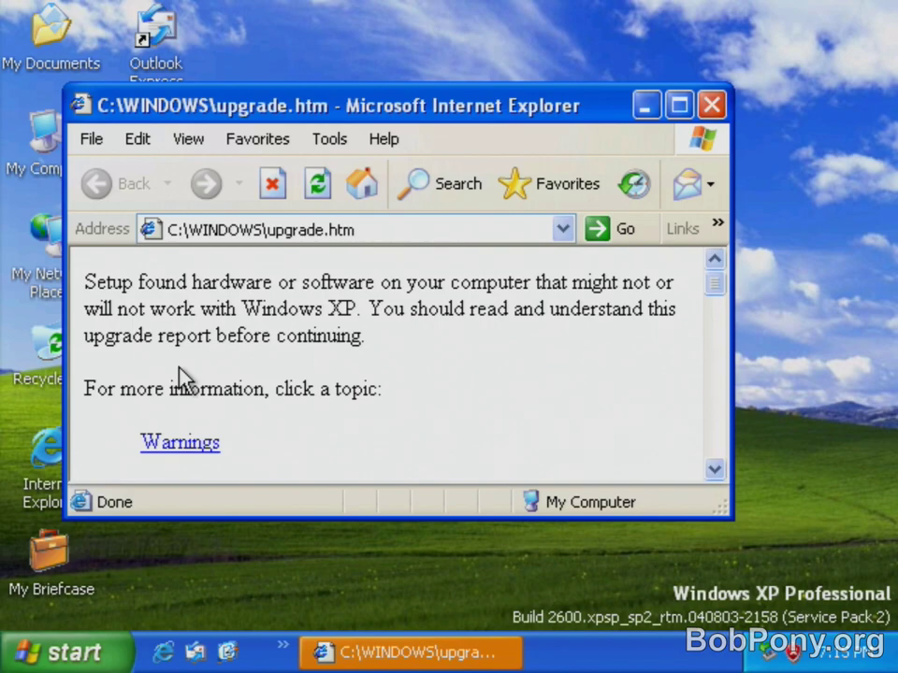
{"action": "key", "text": "super"}
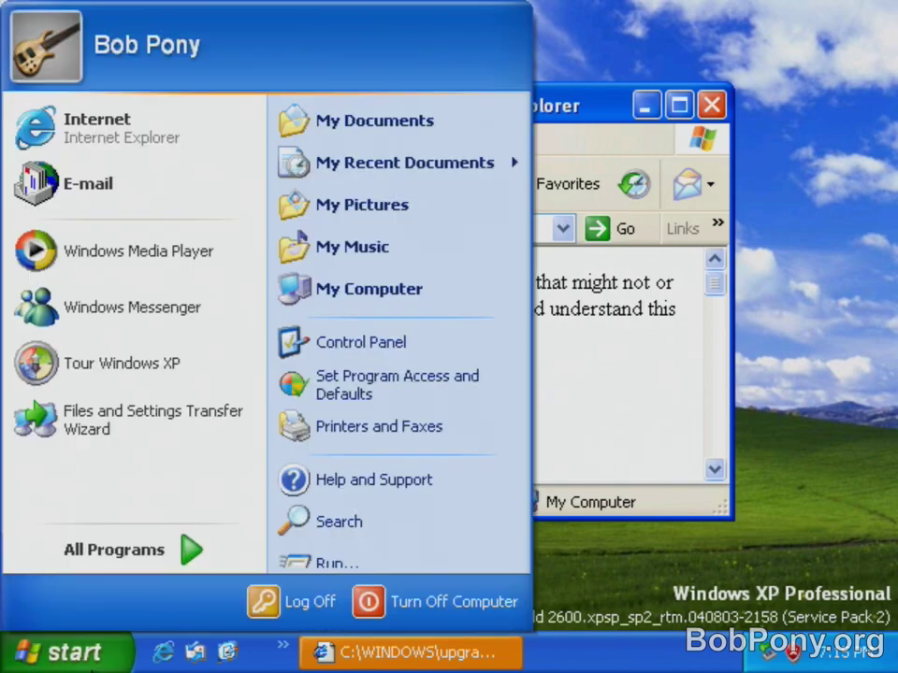
{"action": "left_click", "coordinate": [112, 183]}
Set the Microsoft Exchange shortcut's properties to Windows 95 compatibility mode and apply
{"action": "left_click", "coordinate": [84, 644]}
{"action": "left_click", "coordinate": [121, 575]}
{"action": "right_click", "coordinate": [431, 392]}
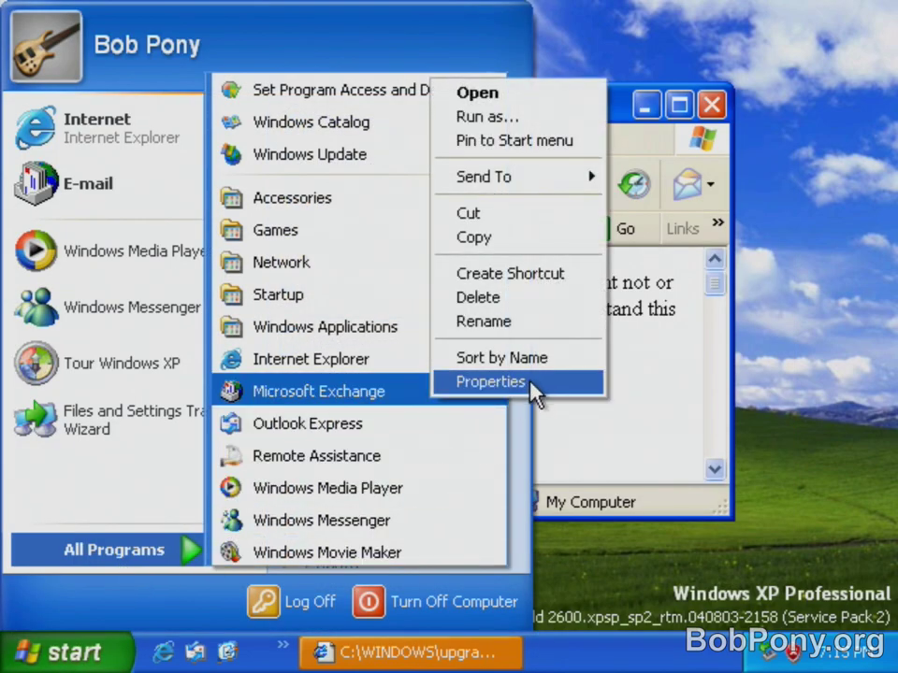
{"action": "left_click", "coordinate": [531, 382]}
{"action": "left_click", "coordinate": [299, 66]}
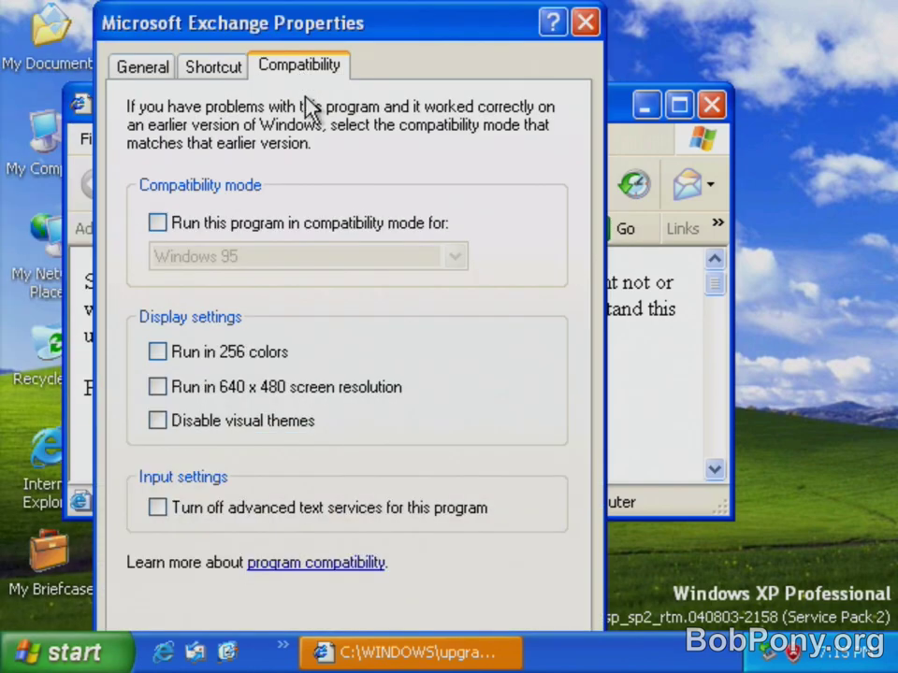
{"action": "left_click", "coordinate": [321, 228]}
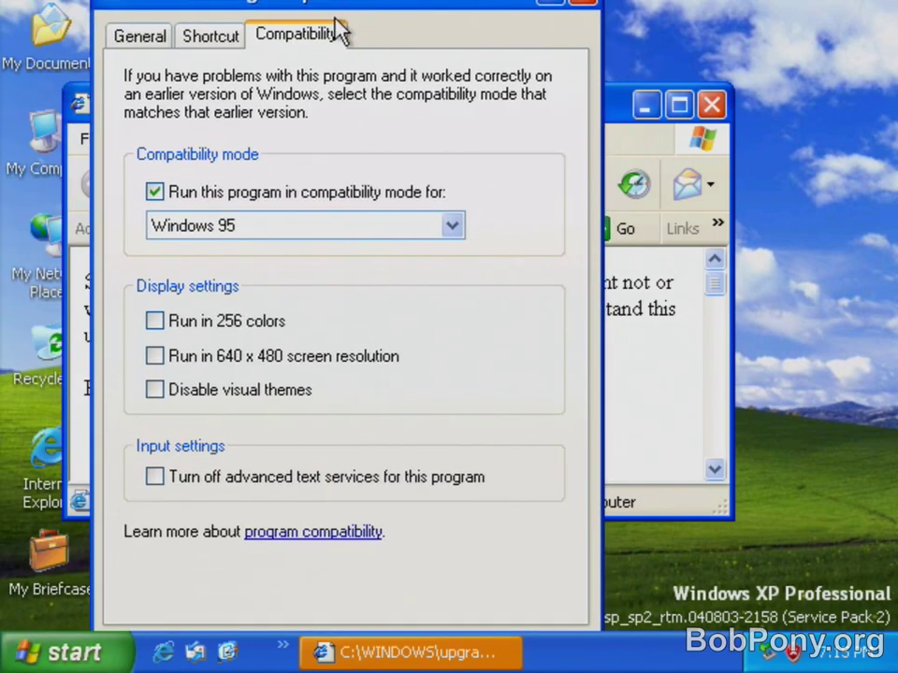
{"action": "left_click_drag", "start_coordinate": [352, 20], "coordinate": [349, 14]}
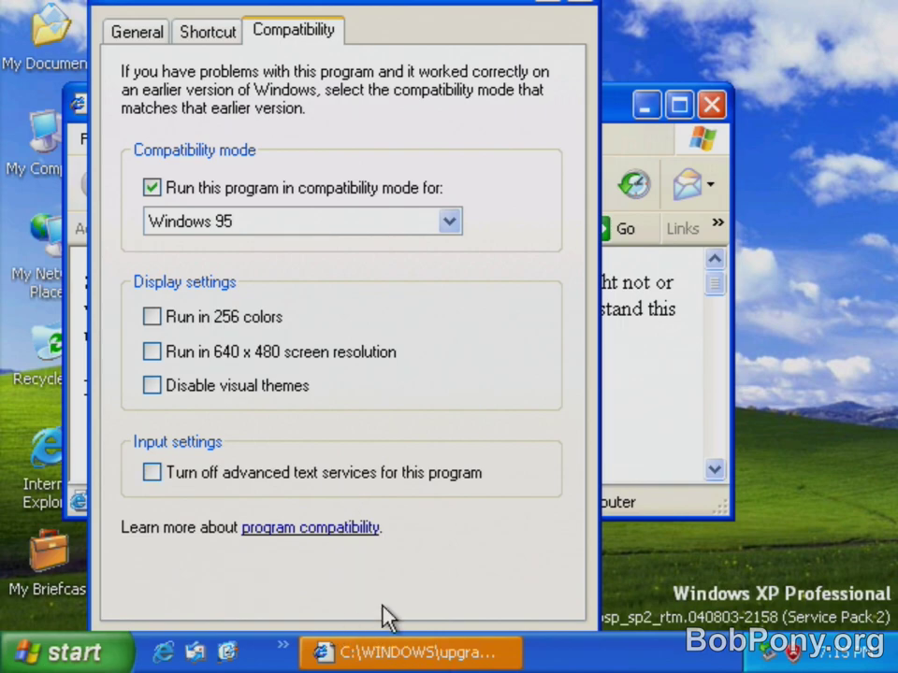
{"action": "key", "text": "Return"}
{"action": "left_click", "coordinate": [66, 651]}
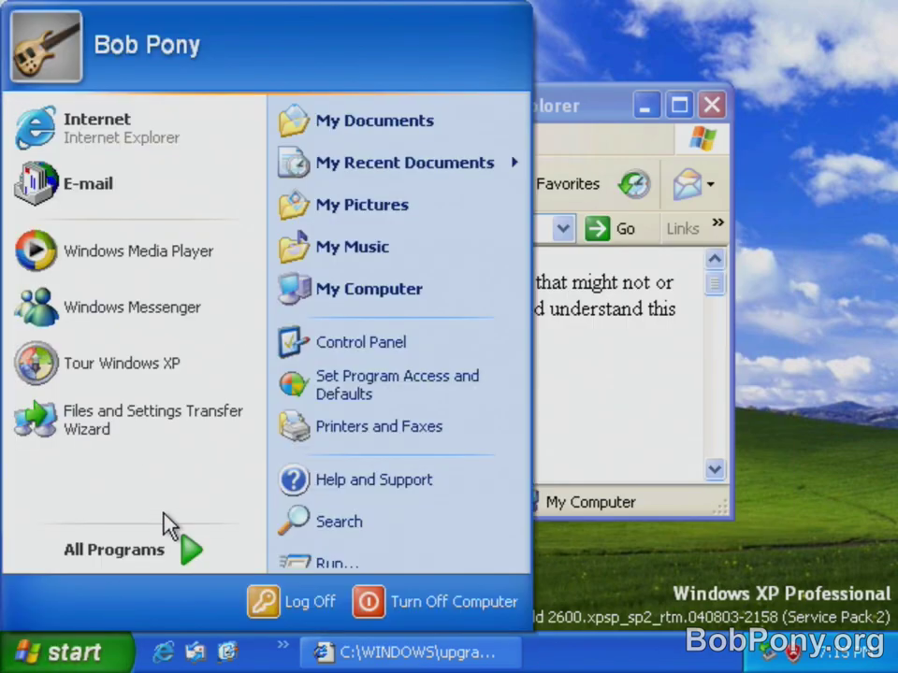
Launch Reversi from Accessories > Games and maximize its window
{"action": "mouse_move", "coordinate": [182, 552]}
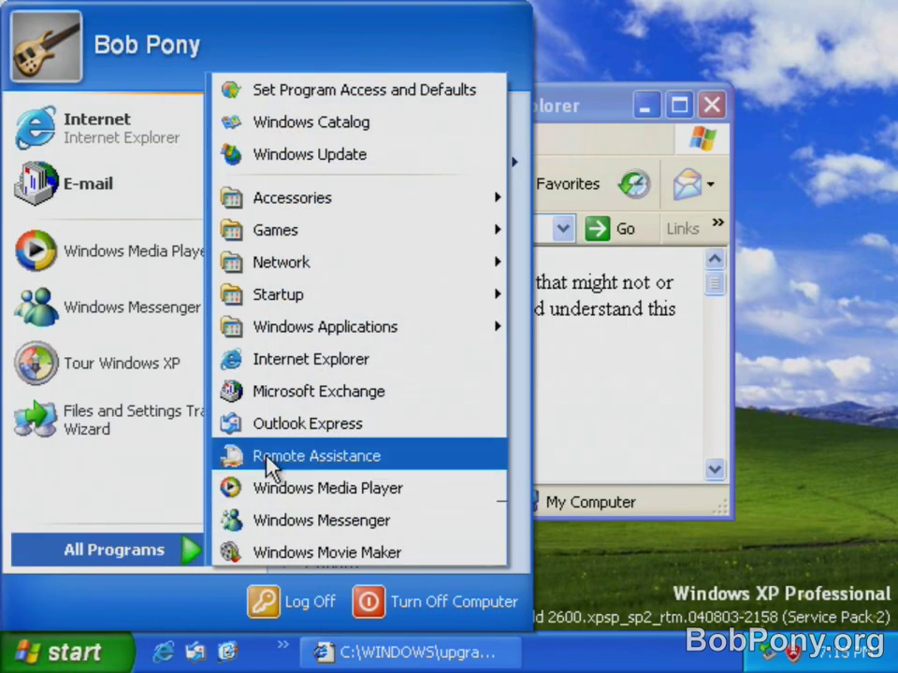
{"action": "mouse_move", "coordinate": [450, 205]}
{"action": "mouse_move", "coordinate": [689, 230]}
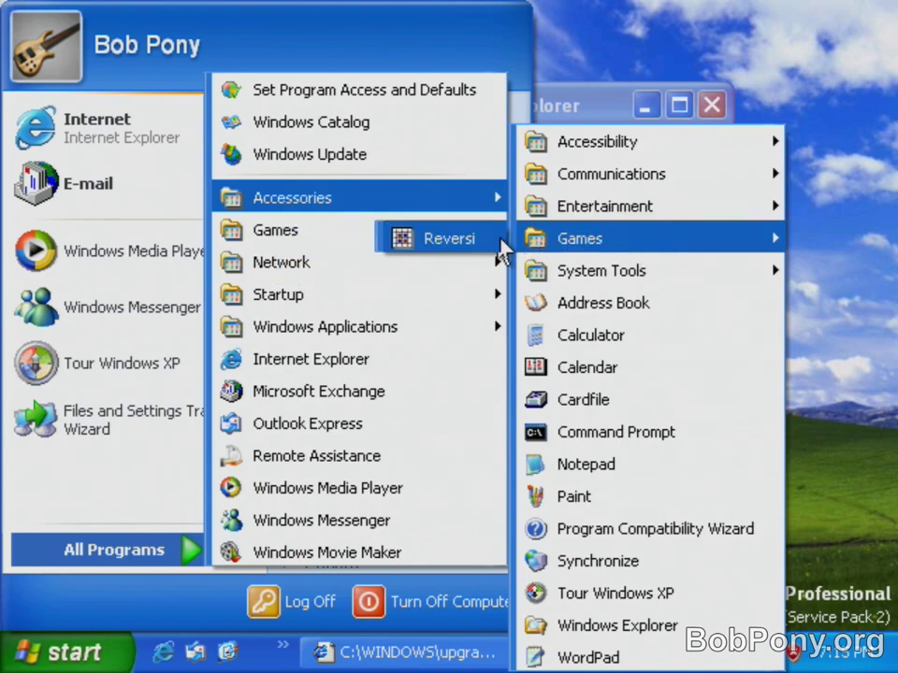
{"action": "left_click", "coordinate": [500, 240]}
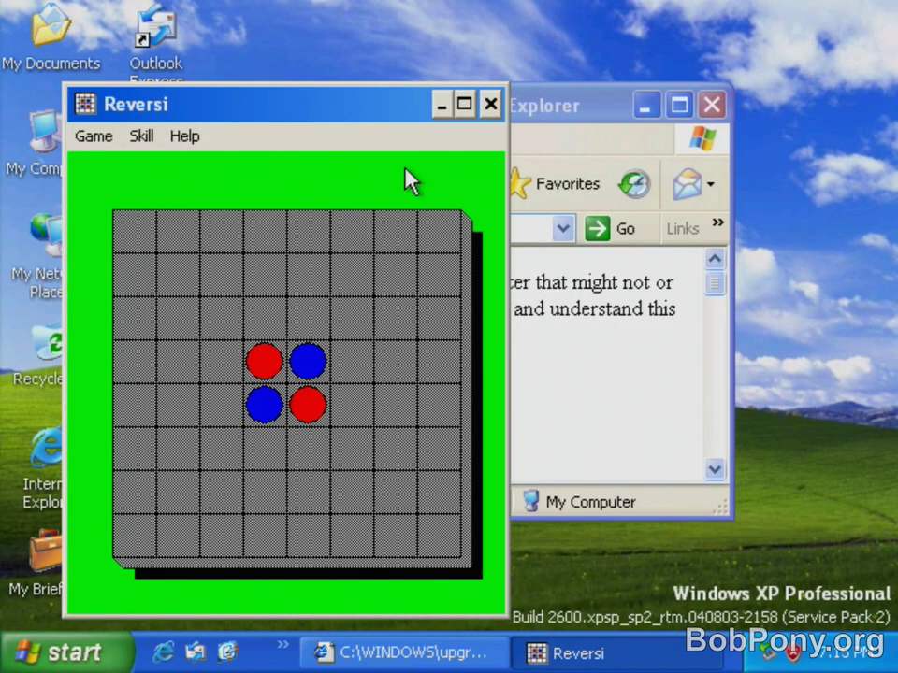
{"action": "left_click", "coordinate": [464, 104]}
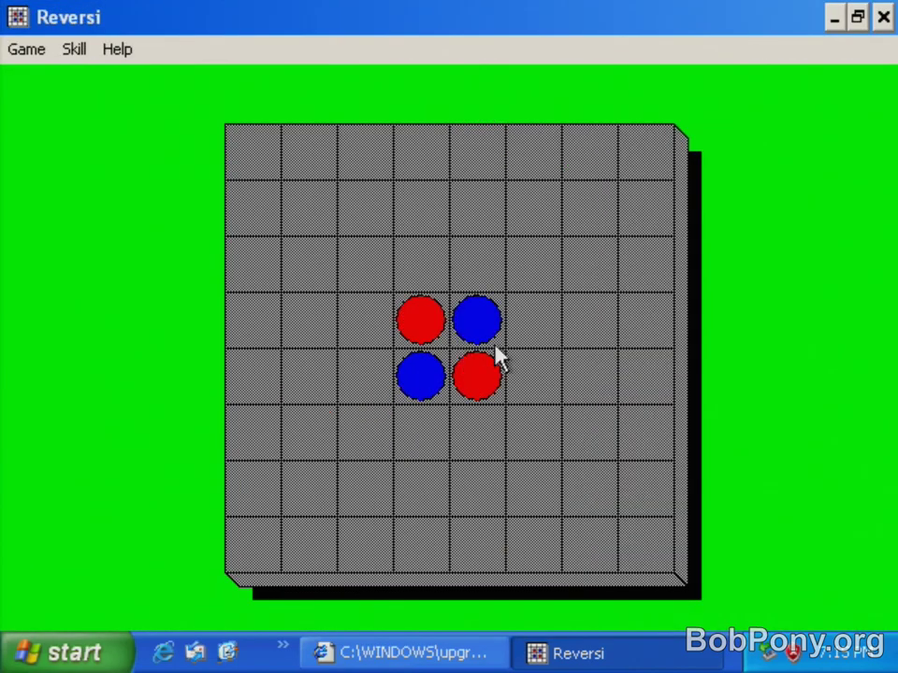
Place two red discs, dismiss two illegal-move messages, and close Reversi
{"action": "left_click", "coordinate": [479, 273]}
{"action": "left_click", "coordinate": [529, 316]}
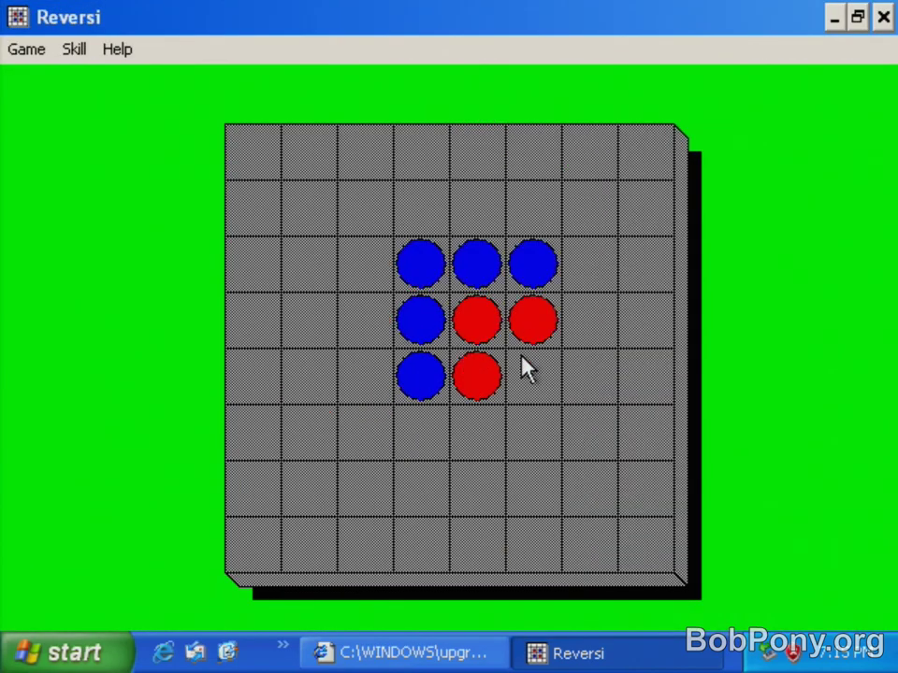
{"action": "left_click", "coordinate": [477, 411]}
{"action": "left_click", "coordinate": [452, 419]}
{"action": "left_click", "coordinate": [418, 421]}
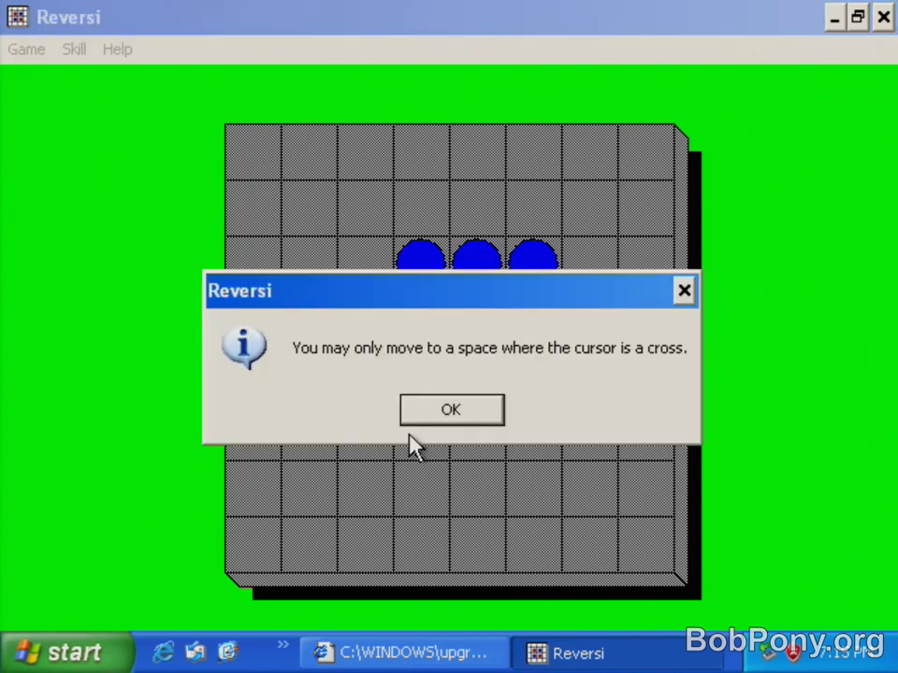
{"action": "left_click", "coordinate": [439, 415]}
{"action": "left_click", "coordinate": [882, 17]}
{"action": "left_click", "coordinate": [70, 652]}
Run PAINT from Windows Applications, accept its warning, and dismiss the not-enough-memory error
{"action": "mouse_move", "coordinate": [109, 564]}
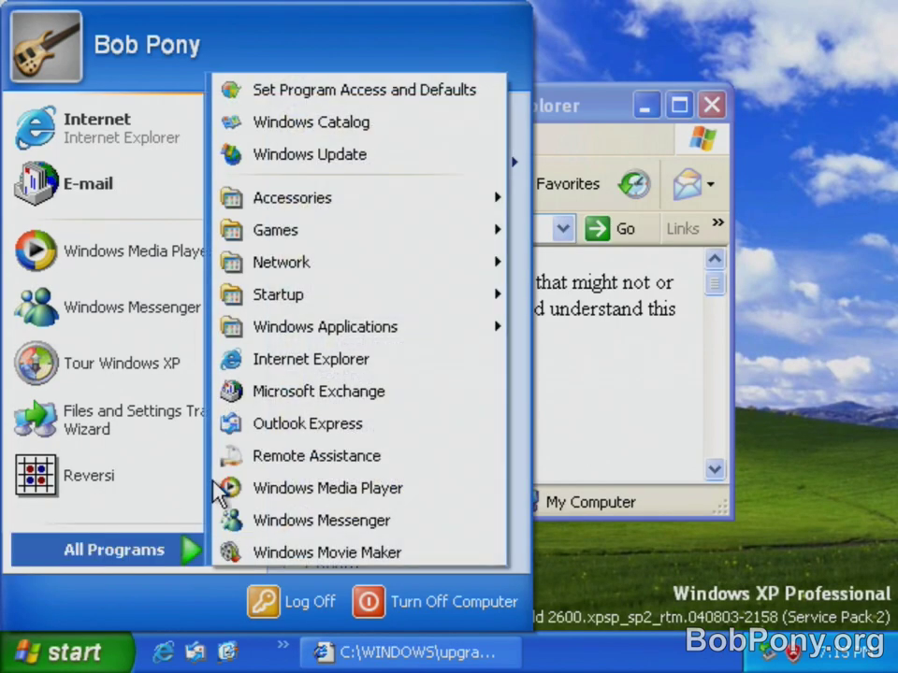
{"action": "mouse_move", "coordinate": [339, 200]}
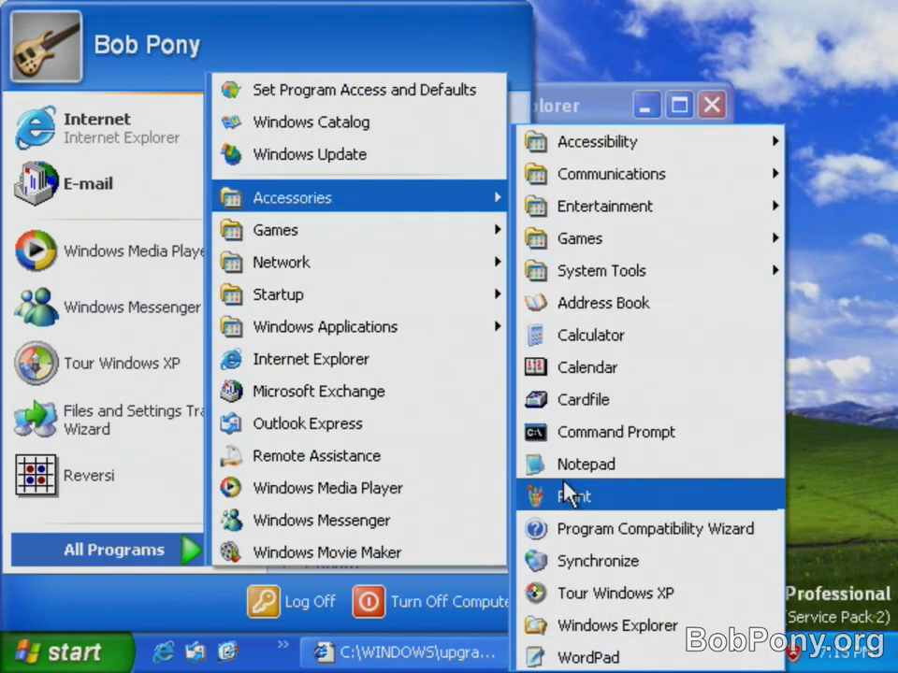
{"action": "mouse_move", "coordinate": [589, 208]}
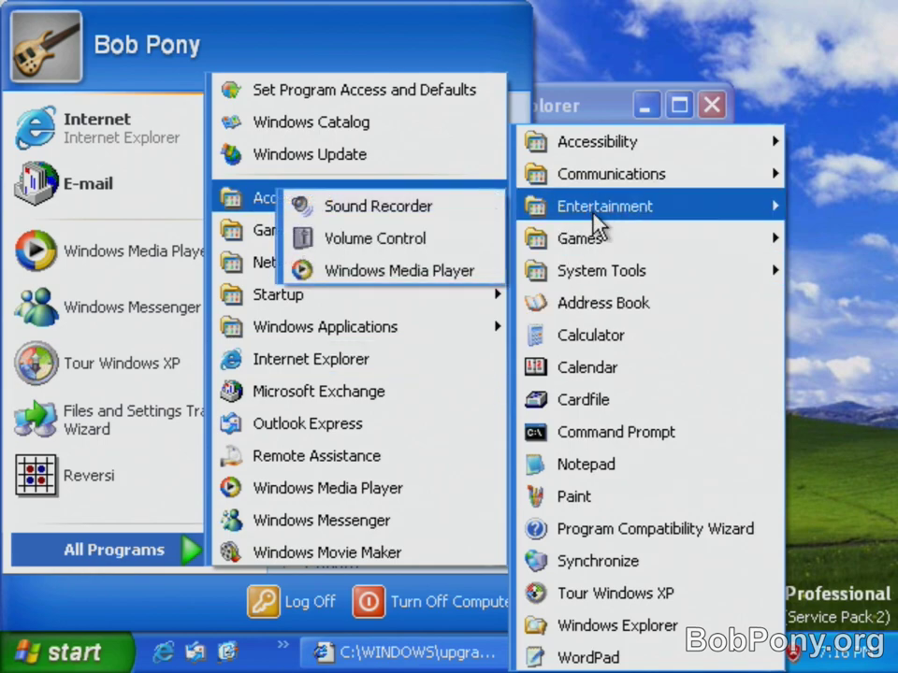
{"action": "mouse_move", "coordinate": [599, 271]}
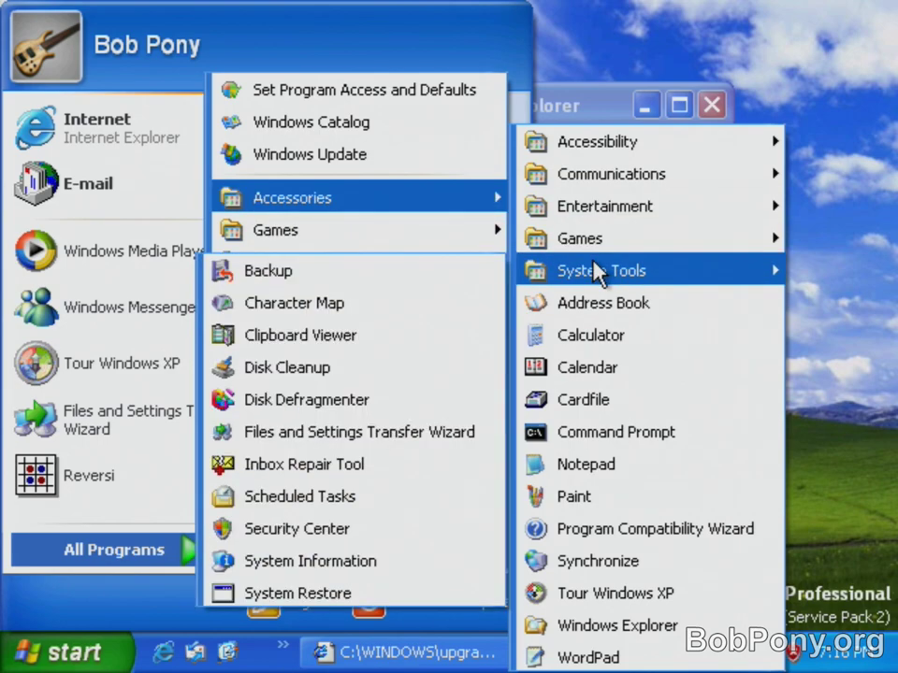
{"action": "mouse_move", "coordinate": [568, 241]}
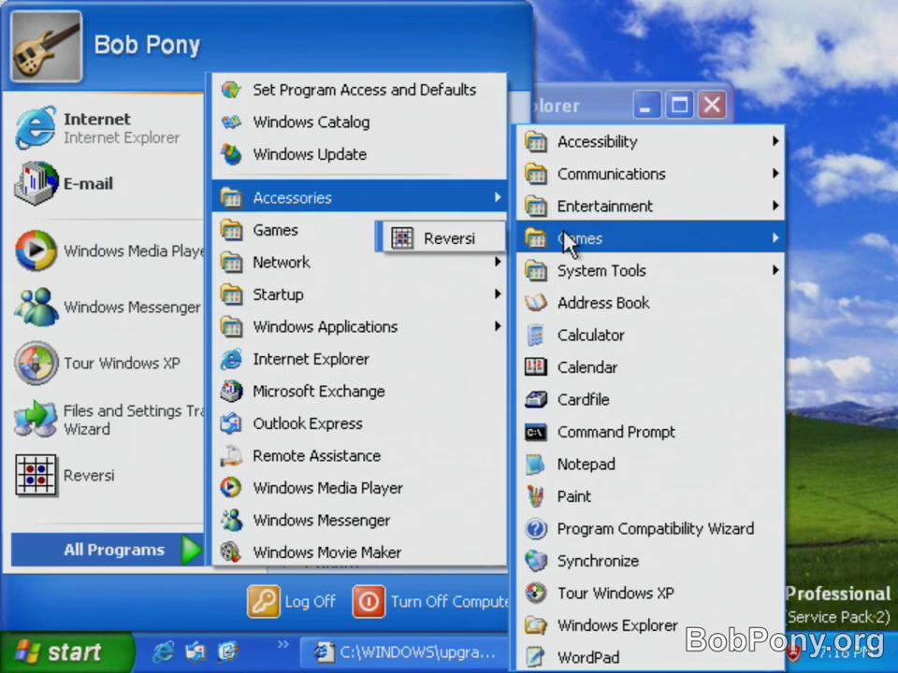
{"action": "mouse_move", "coordinate": [402, 329]}
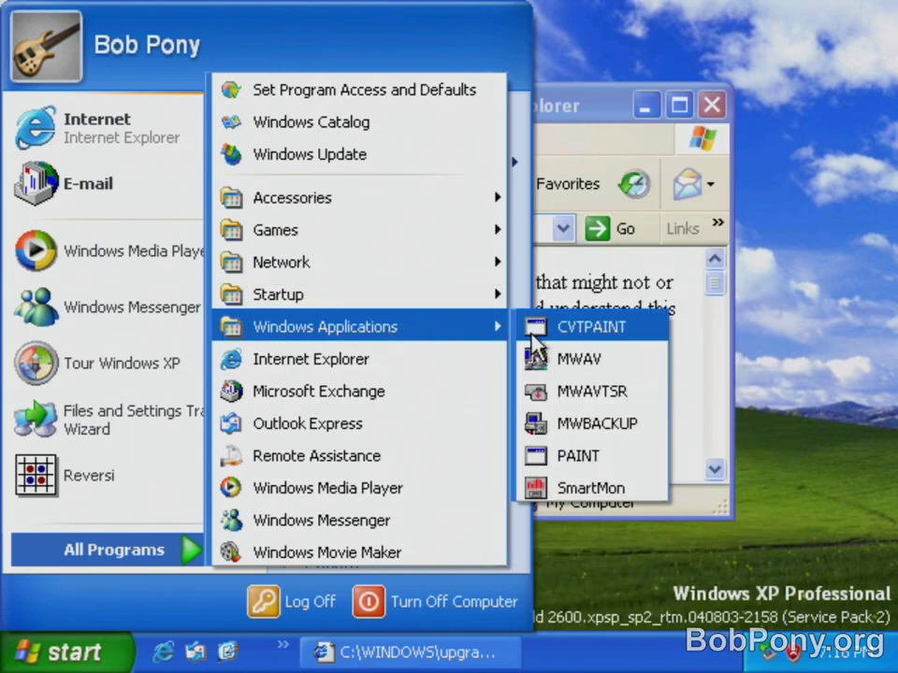
{"action": "left_click", "coordinate": [531, 457]}
{"action": "left_click", "coordinate": [433, 463]}
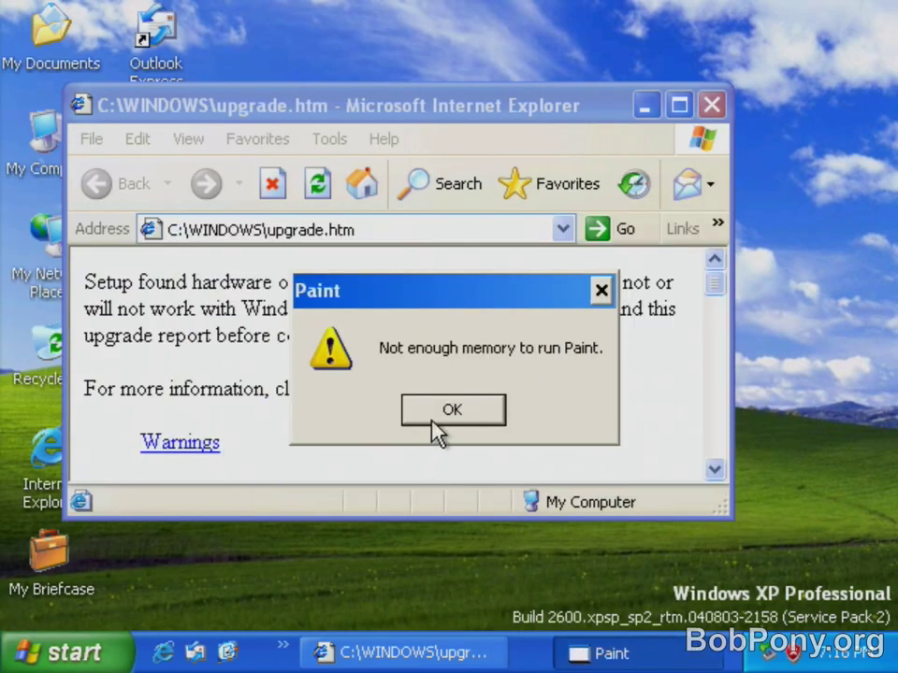
{"action": "left_click", "coordinate": [436, 430]}
Browse All Programs to the Network group with Mail and Schedule+
{"action": "left_click", "coordinate": [66, 652]}
{"action": "mouse_move", "coordinate": [136, 550]}
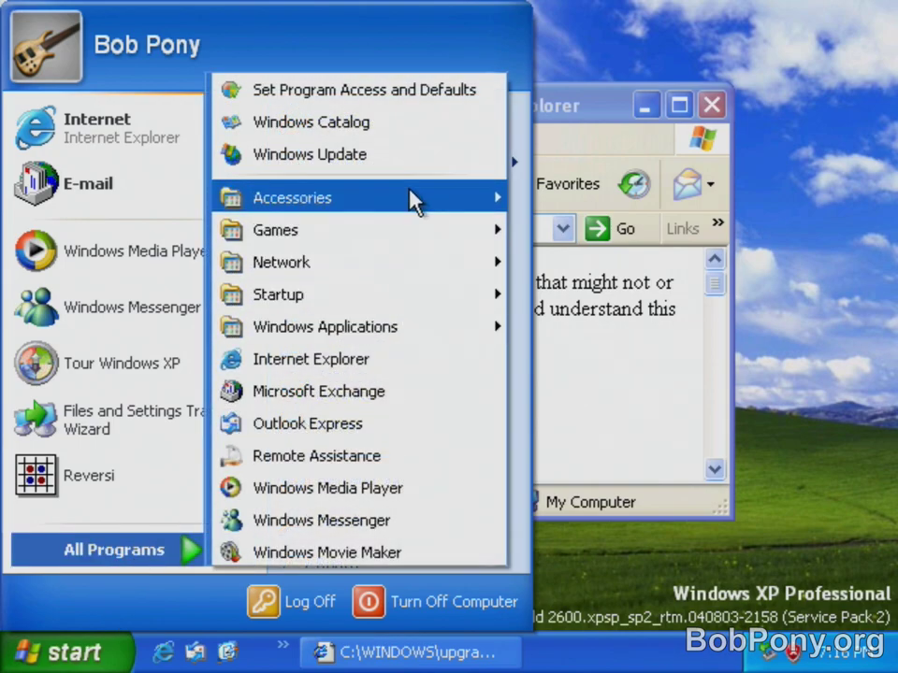
{"action": "mouse_move", "coordinate": [414, 202]}
{"action": "mouse_move", "coordinate": [627, 146]}
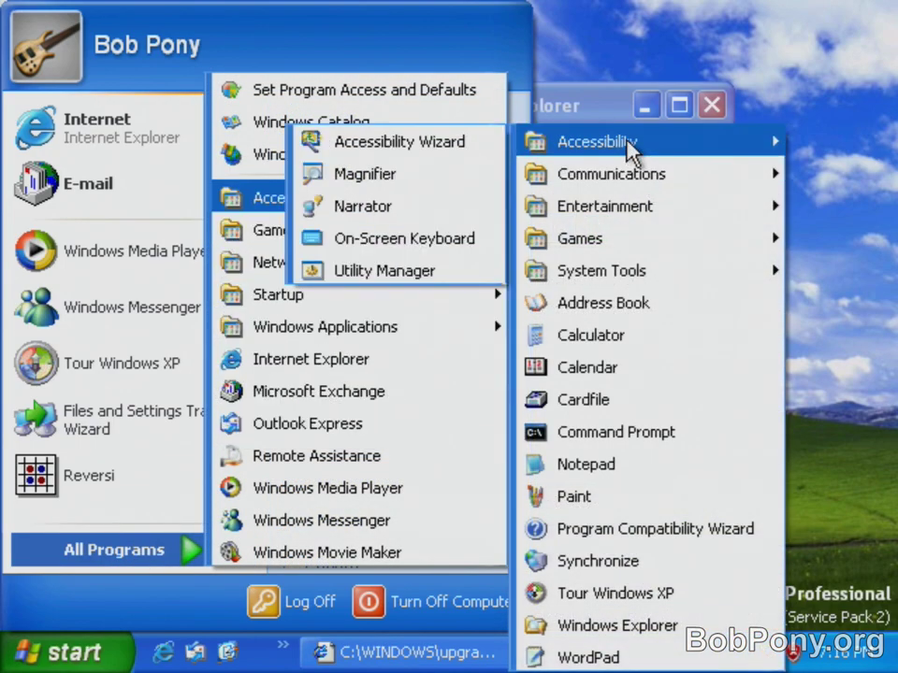
{"action": "mouse_move", "coordinate": [610, 172]}
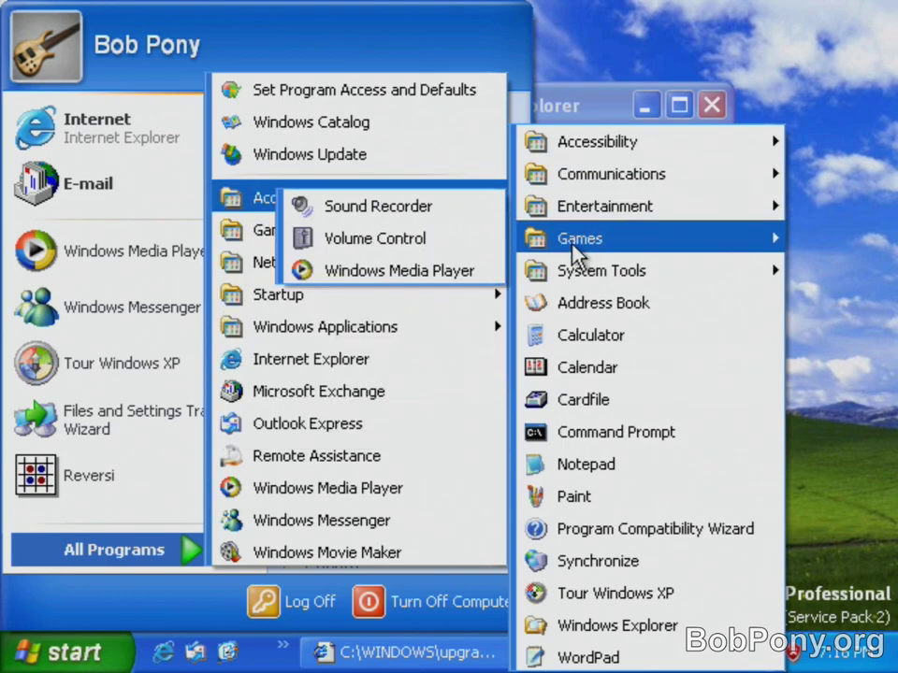
{"action": "mouse_move", "coordinate": [572, 274]}
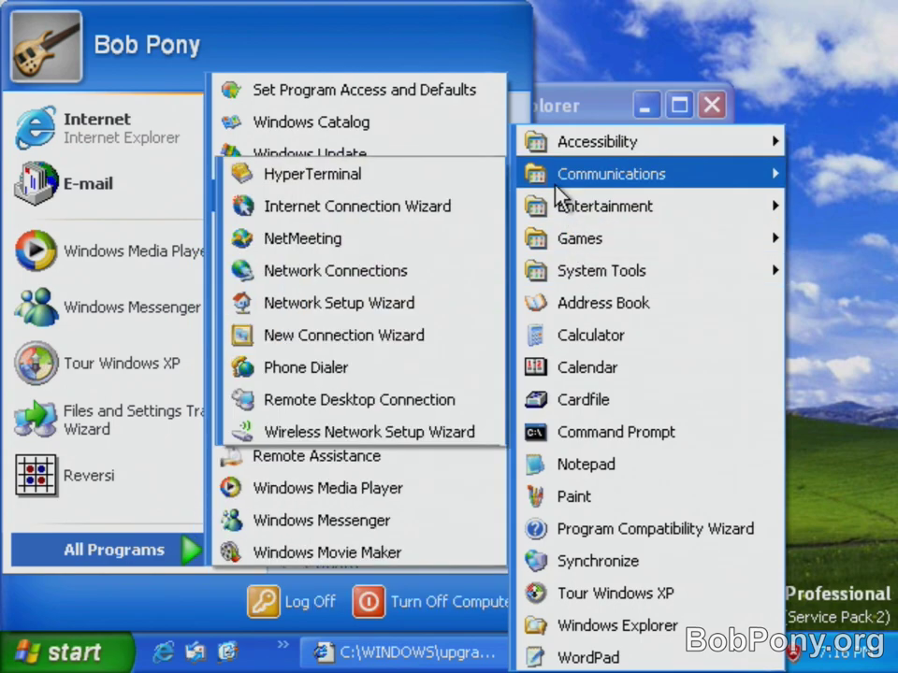
{"action": "mouse_move", "coordinate": [540, 155]}
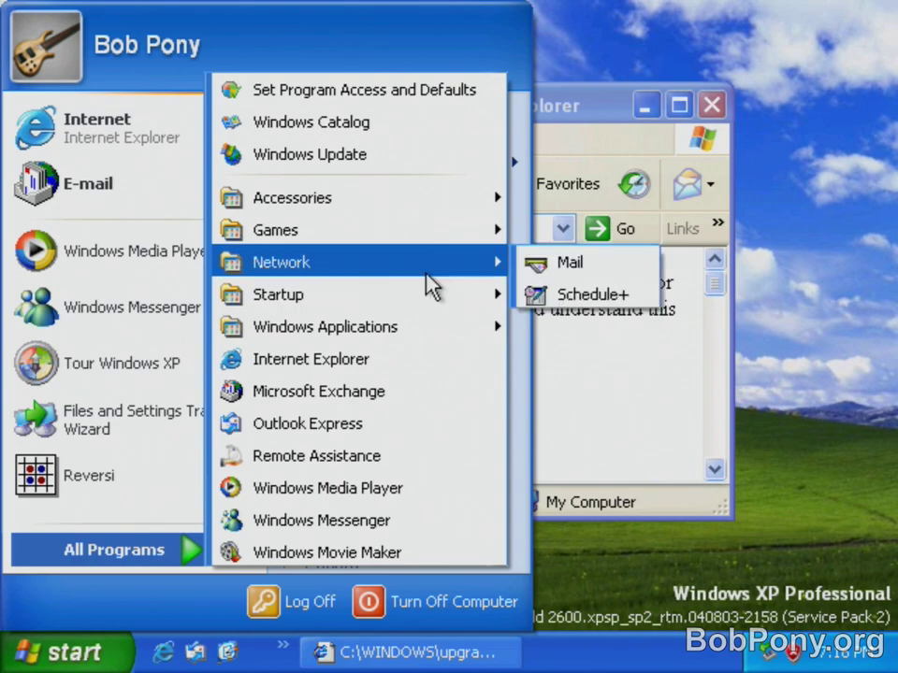
Launch the legacy Mail program from Network and cancel its setup prompt
{"action": "mouse_move", "coordinate": [432, 234]}
{"action": "mouse_move", "coordinate": [500, 263]}
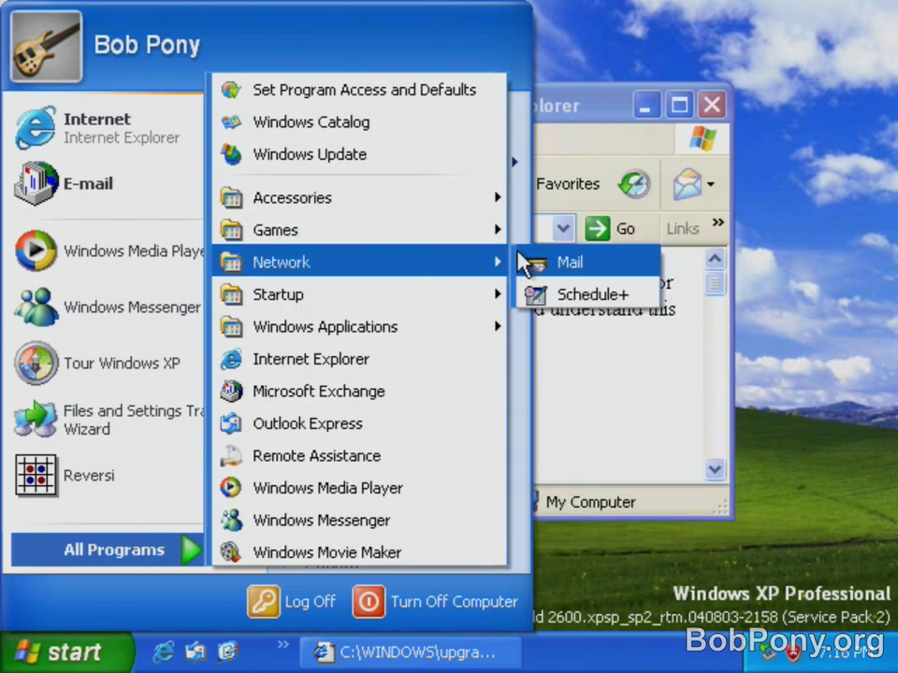
{"action": "left_click", "coordinate": [529, 260]}
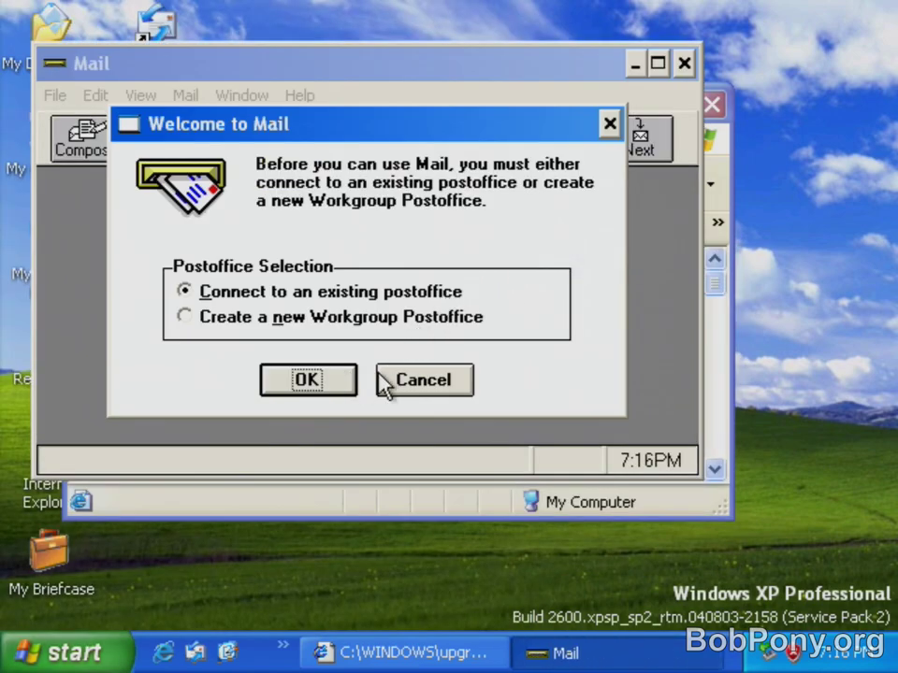
{"action": "left_click", "coordinate": [383, 381]}
Launch Schedule+, decline network logon, work offline, and cancel the Mail sign-in
{"action": "key", "text": "super"}
{"action": "left_click", "coordinate": [149, 550]}
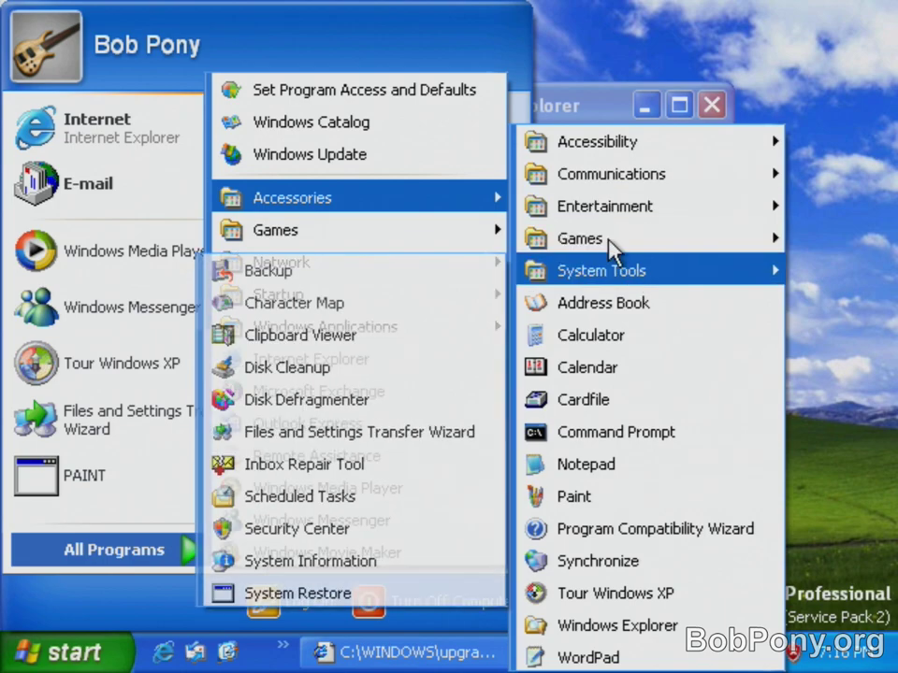
{"action": "mouse_move", "coordinate": [575, 182]}
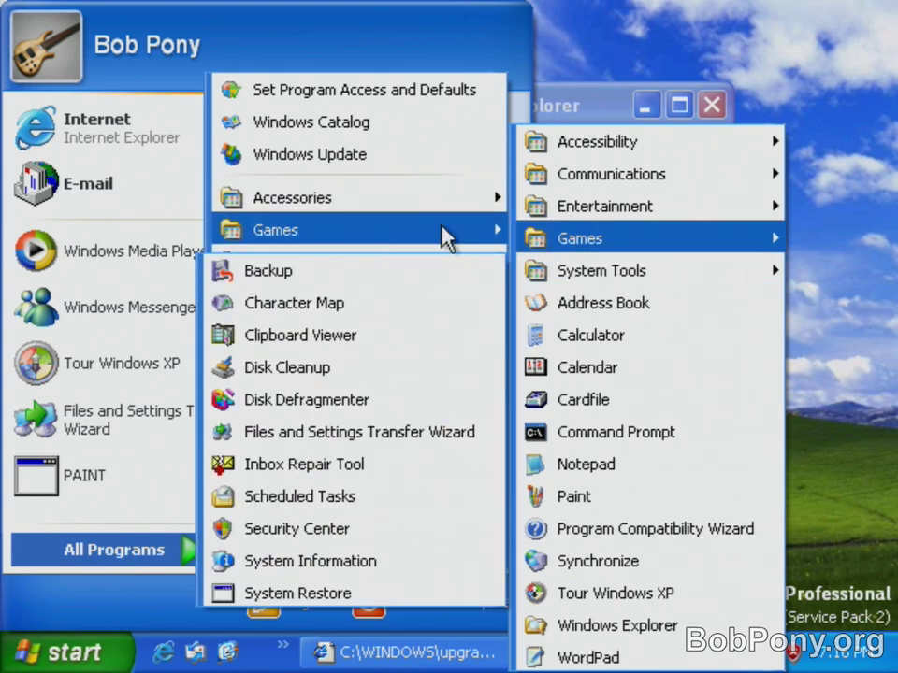
{"action": "mouse_move", "coordinate": [425, 276]}
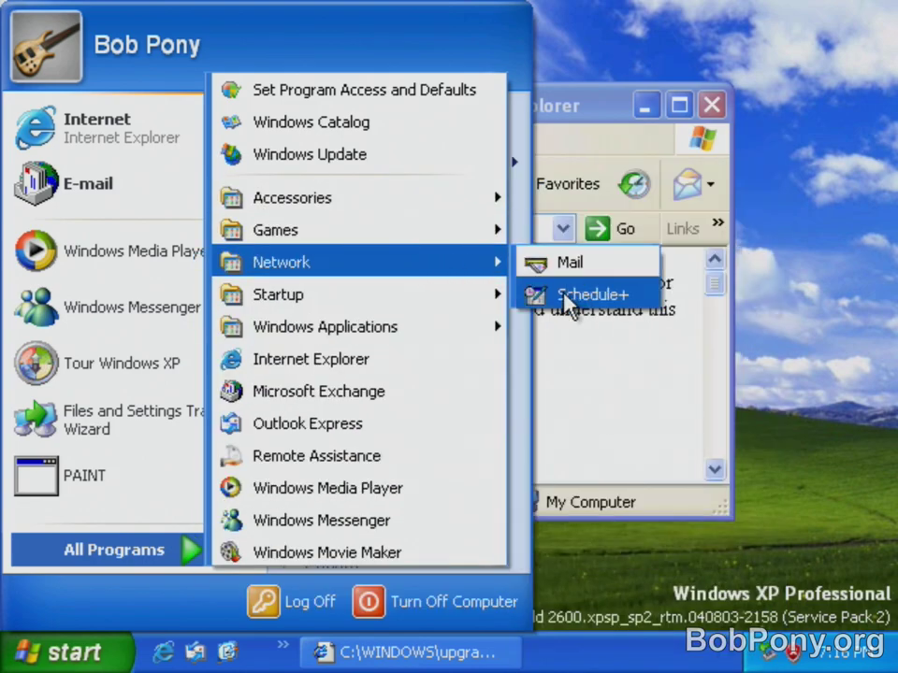
{"action": "left_click", "coordinate": [570, 297]}
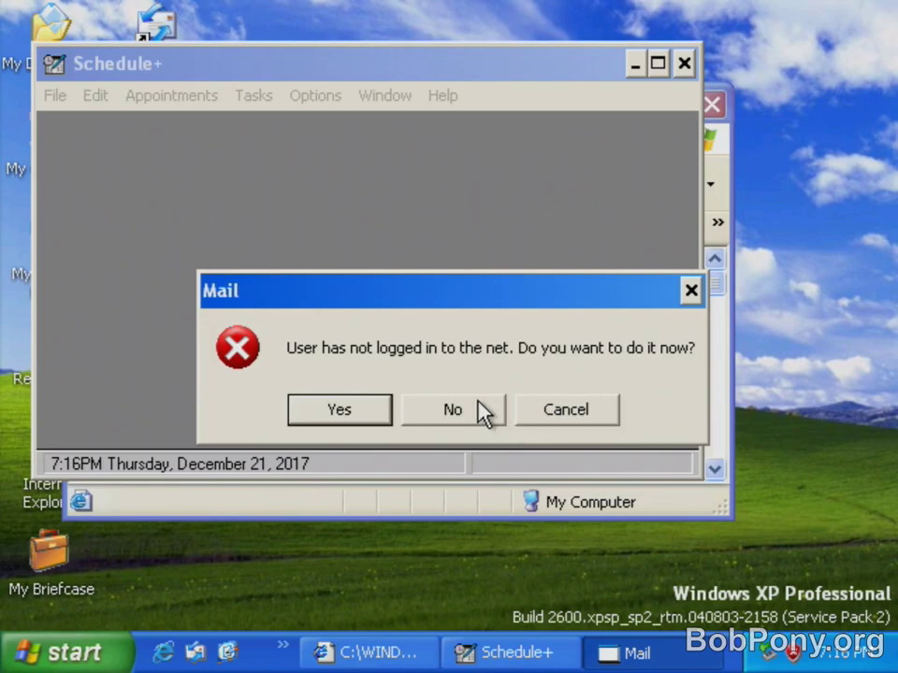
{"action": "left_click", "coordinate": [481, 409]}
{"action": "left_click", "coordinate": [444, 417]}
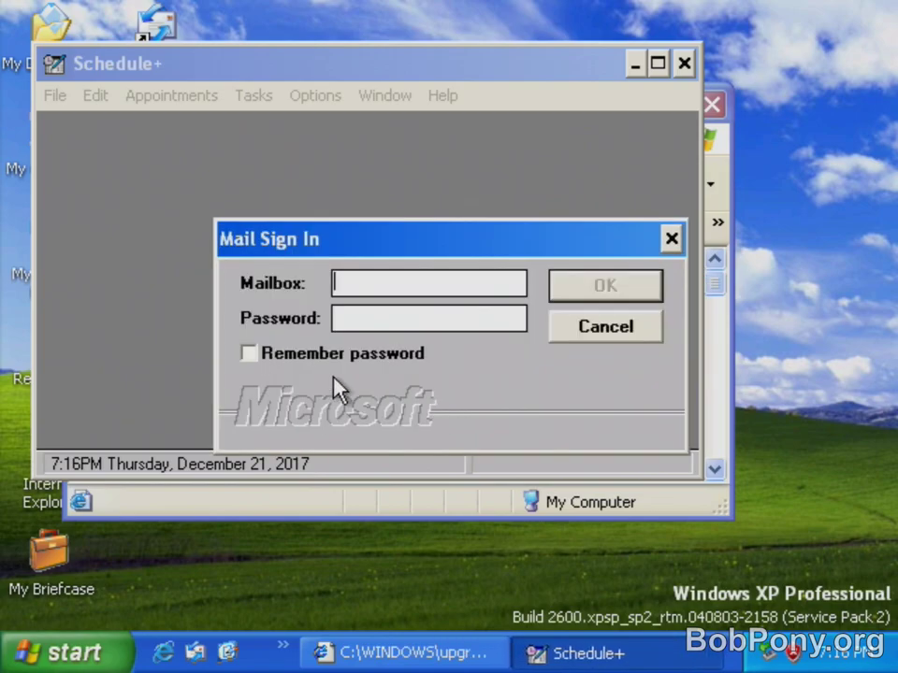
{"action": "left_click", "coordinate": [588, 327]}
Reopen the All Programs list from the Start menu
{"action": "left_click", "coordinate": [21, 662]}
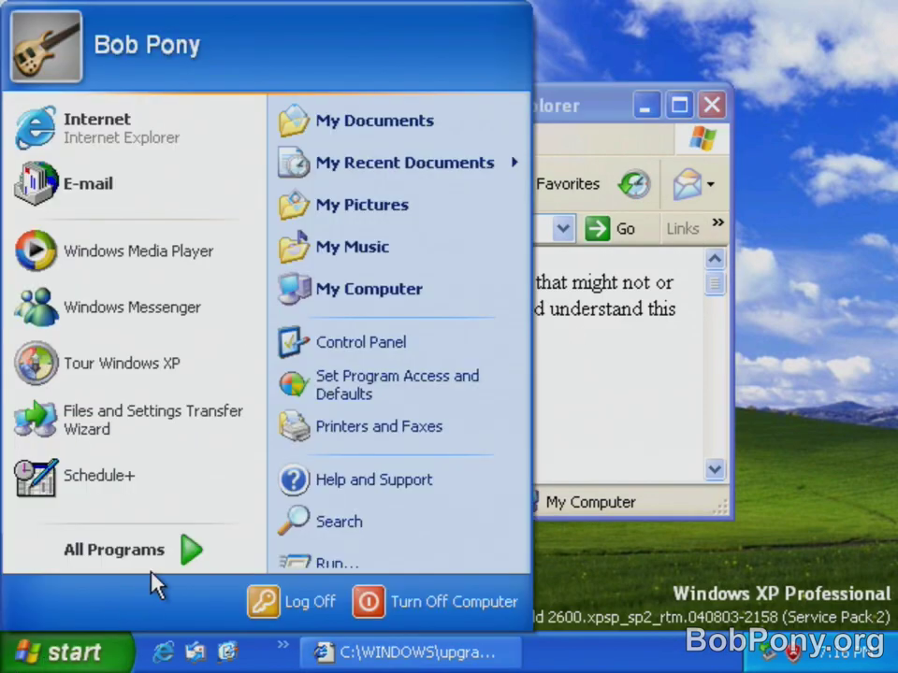
{"action": "left_click", "coordinate": [169, 565]}
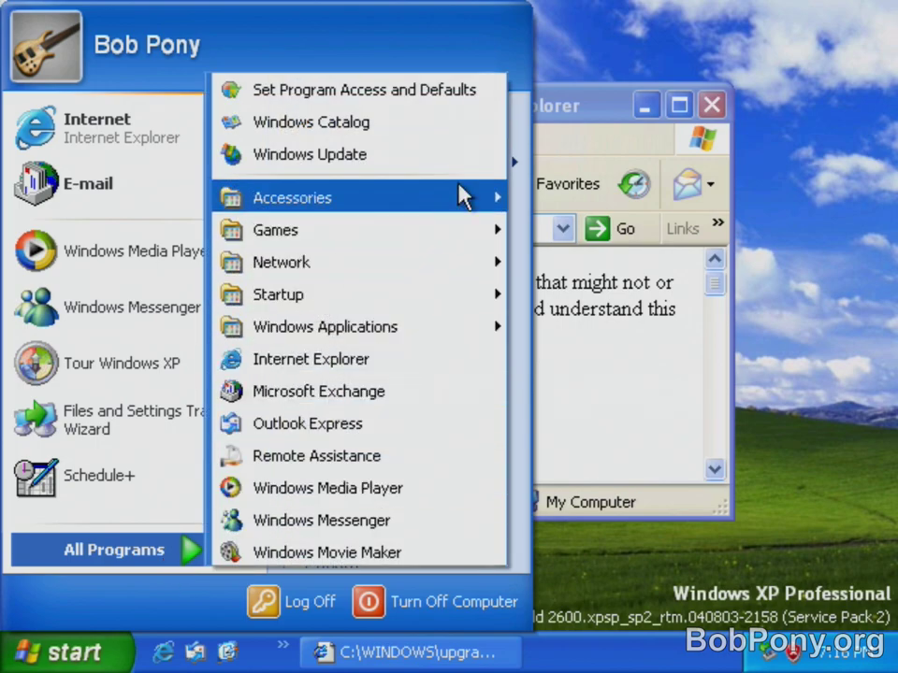
{"action": "mouse_move", "coordinate": [470, 196]}
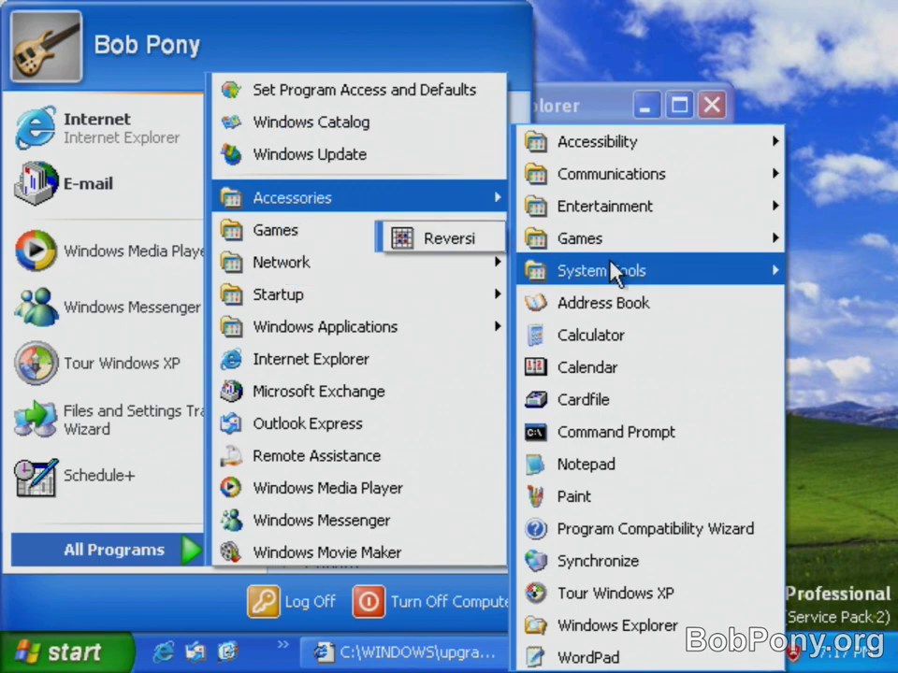
{"action": "mouse_move", "coordinate": [604, 268]}
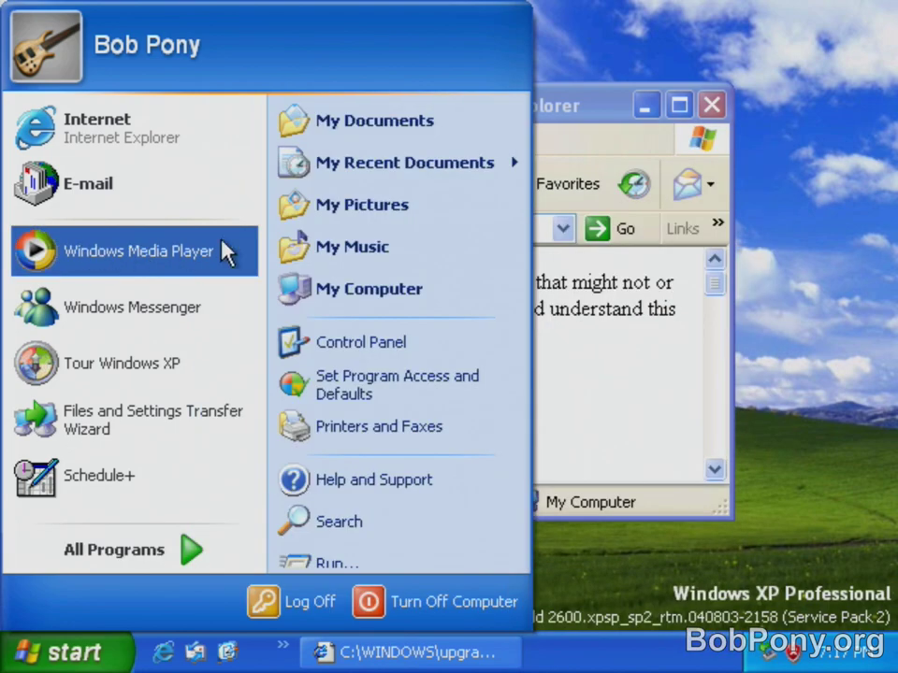
Maximize the upgrade report, scroll through it, and close it
{"action": "left_click", "coordinate": [570, 277]}
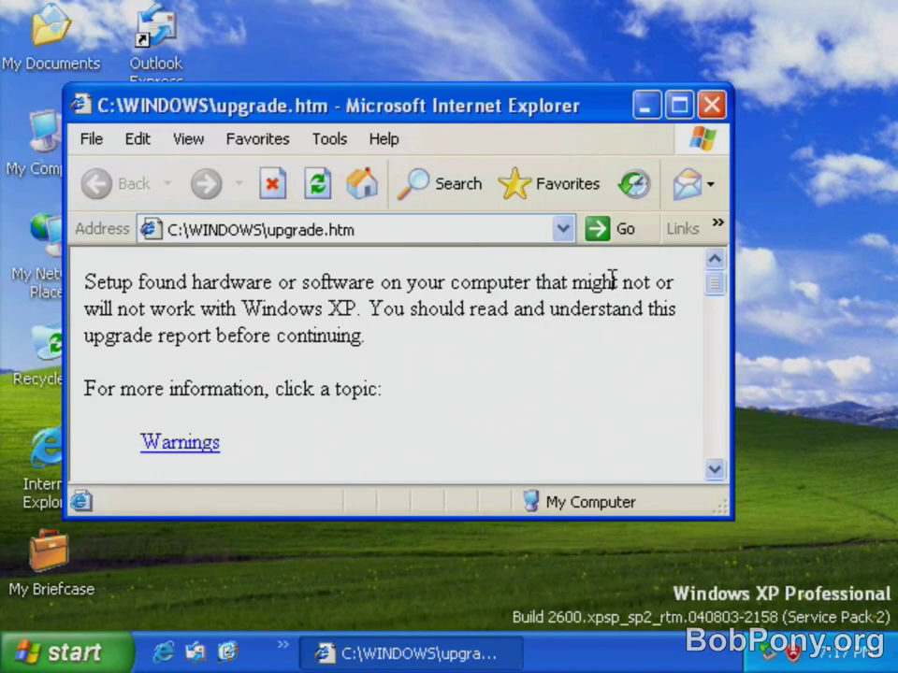
{"action": "left_click", "coordinate": [680, 107]}
{"action": "scroll", "coordinate": [612, 350], "scroll_direction": "down", "scroll_amount": 6}
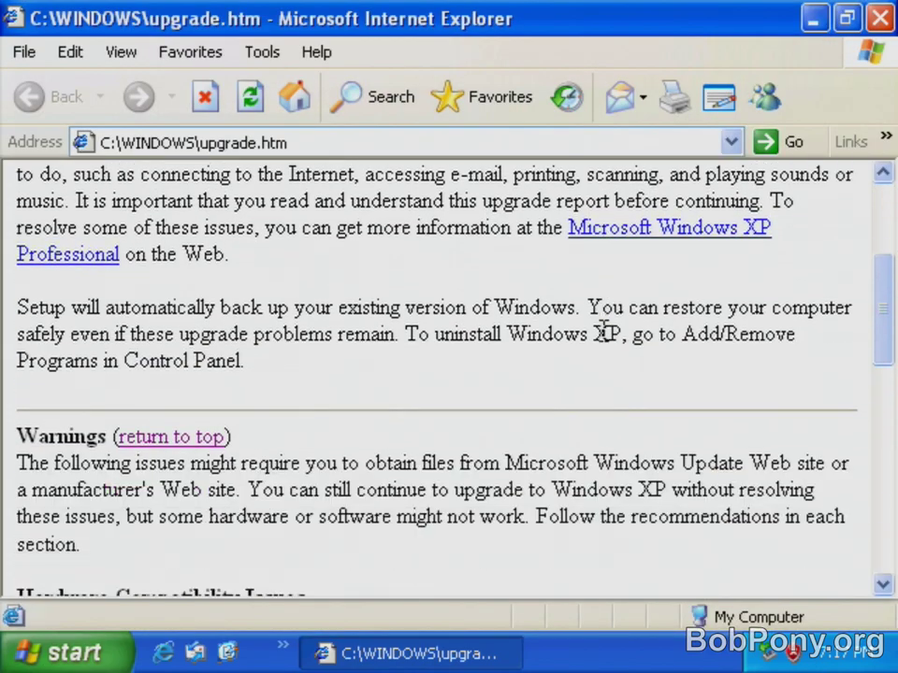
{"action": "scroll", "coordinate": [603, 330], "scroll_direction": "down", "scroll_amount": 6}
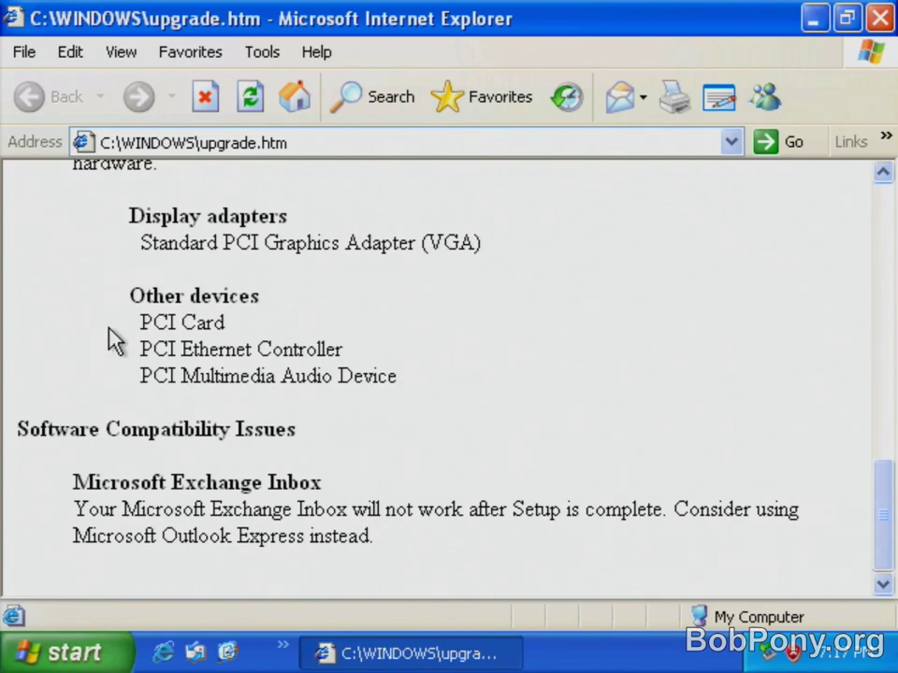
{"action": "left_click", "coordinate": [880, 18]}
Check the Adapter tab under Display Properties > Settings > Advanced, then cancel both dialogs
{"action": "right_click", "coordinate": [540, 217]}
{"action": "left_click", "coordinate": [593, 383]}
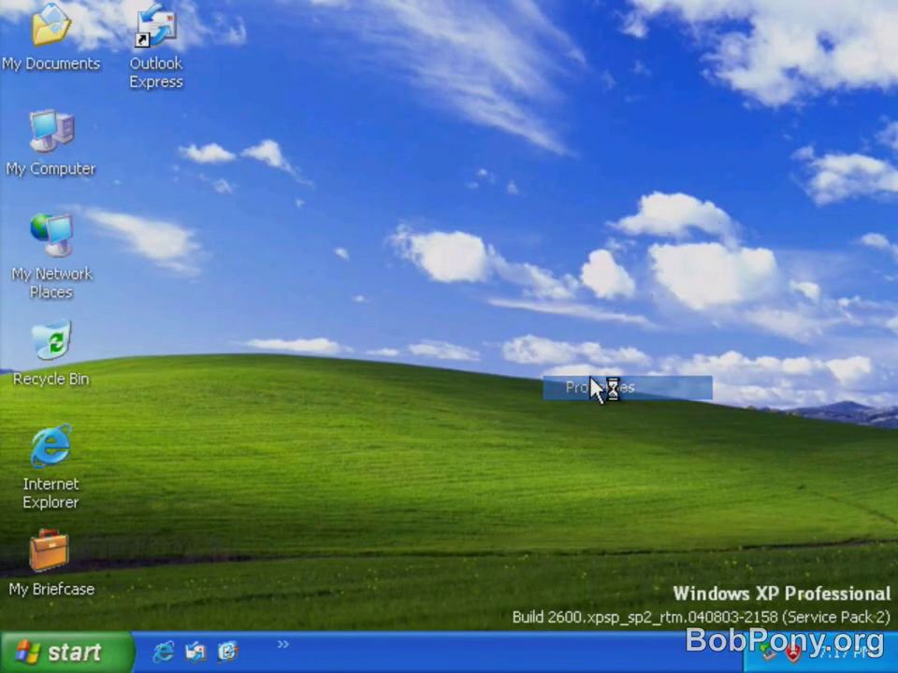
{"action": "left_click", "coordinate": [460, 67]}
{"action": "left_click", "coordinate": [505, 550]}
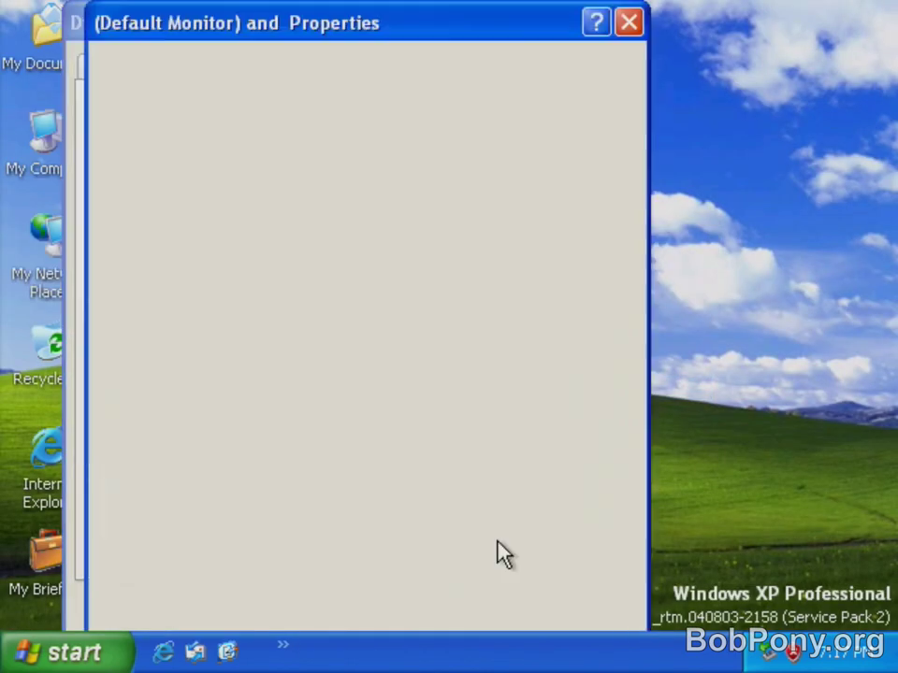
{"action": "left_click", "coordinate": [203, 68]}
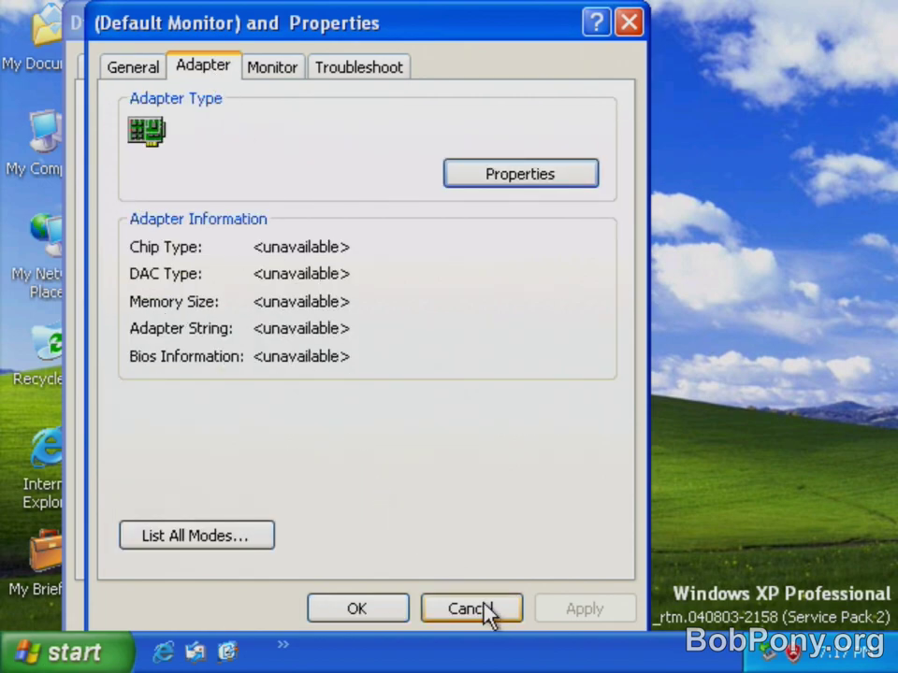
{"action": "left_click", "coordinate": [471, 609]}
{"action": "left_click", "coordinate": [472, 610]}
{"action": "left_click", "coordinate": [8, 645]}
Open Device Manager in Computer Management and start updating the unknown Video Controller's driver
{"action": "right_click", "coordinate": [393, 303]}
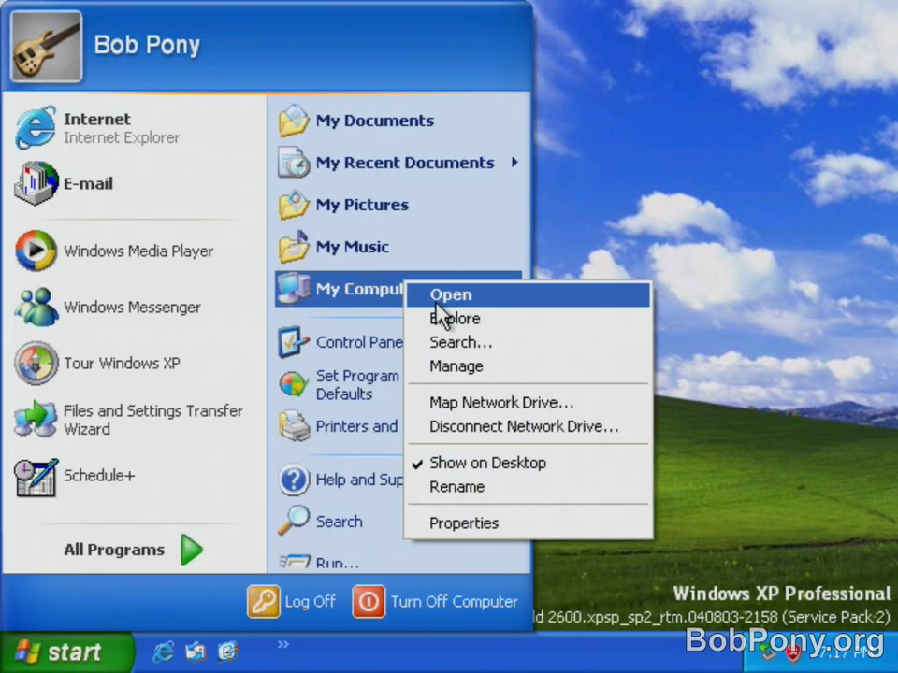
{"action": "left_click", "coordinate": [454, 368]}
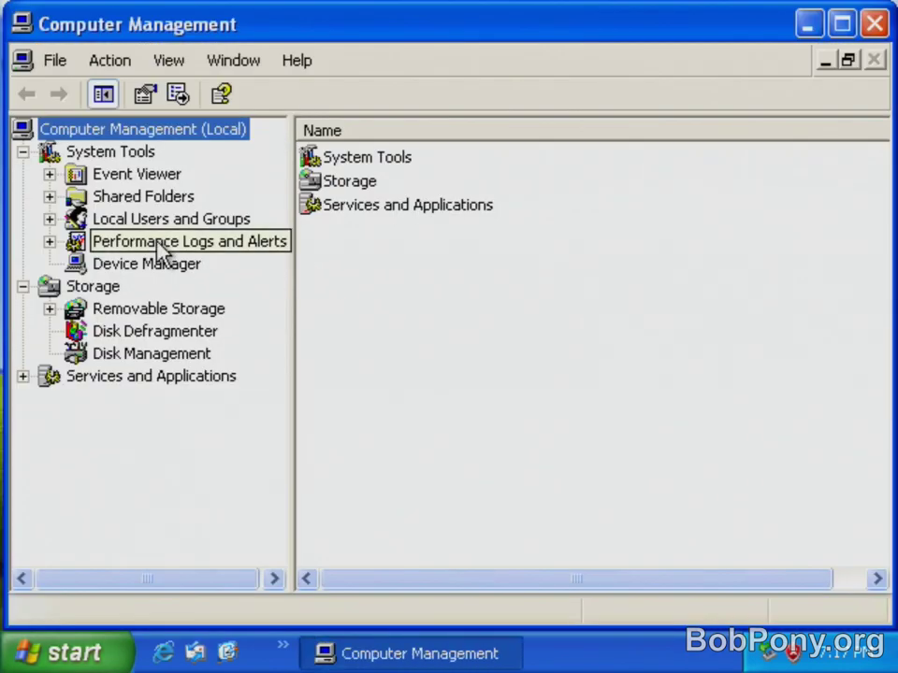
{"action": "left_click", "coordinate": [182, 261]}
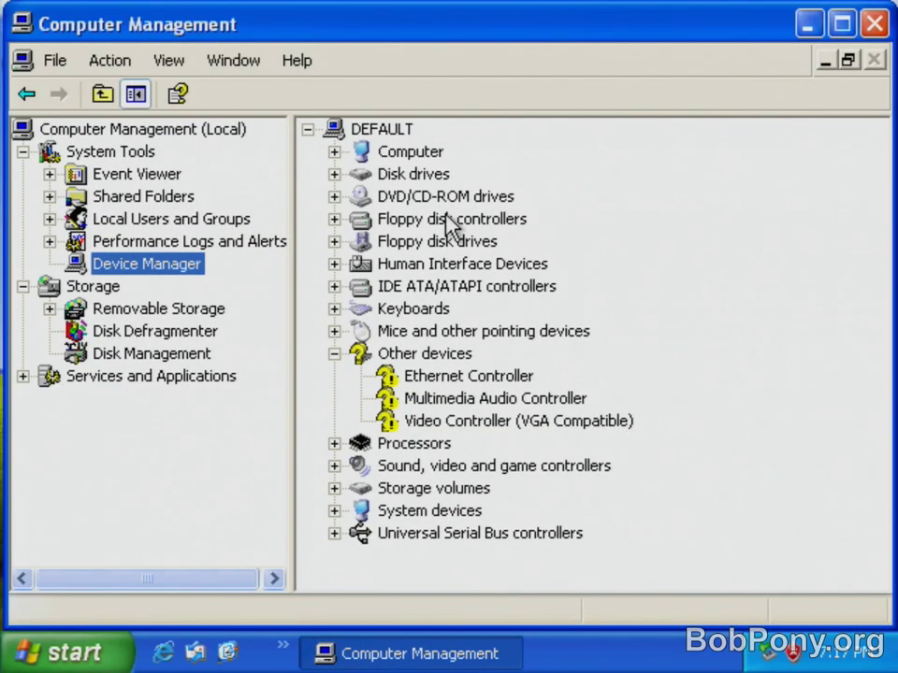
{"action": "left_click", "coordinate": [430, 412]}
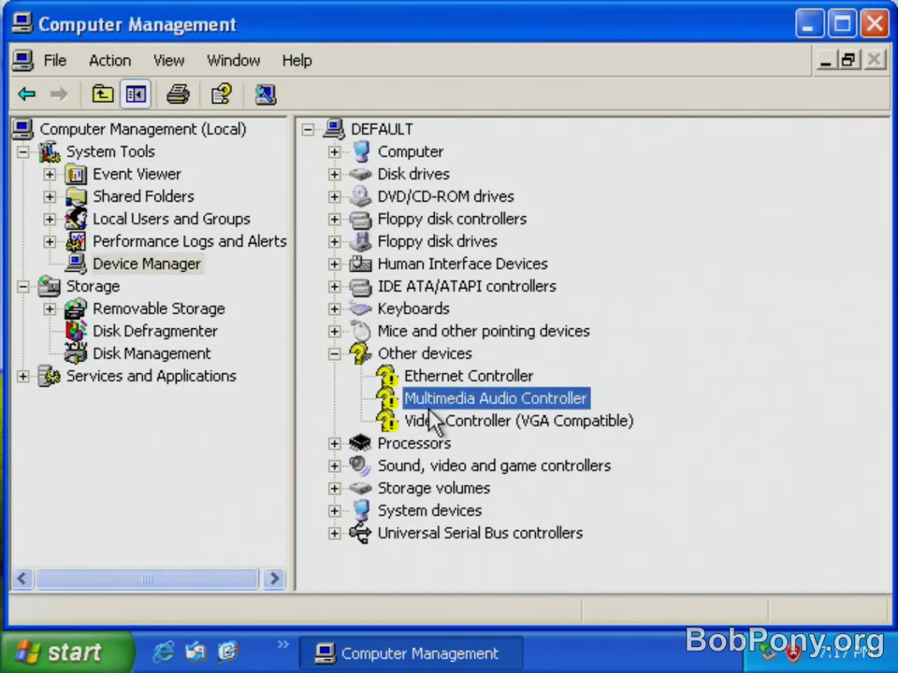
{"action": "right_click", "coordinate": [407, 417]}
{"action": "left_click", "coordinate": [467, 429]}
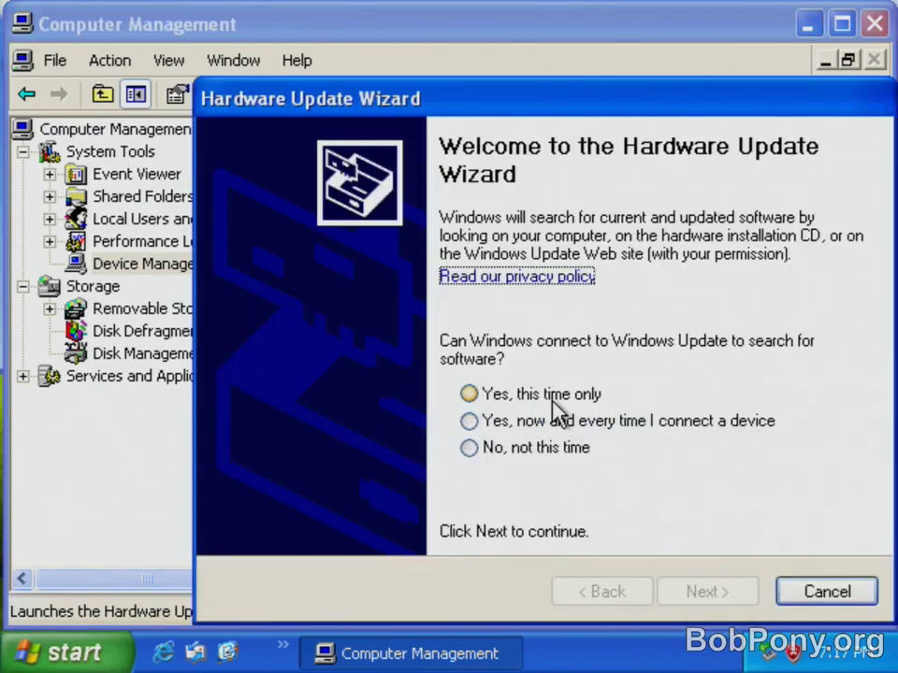
Run the automatic driver search, decline connecting to the Internet, and finish after nothing is found
{"action": "left_click", "coordinate": [551, 397]}
{"action": "left_click", "coordinate": [722, 610]}
{"action": "left_click", "coordinate": [716, 598]}
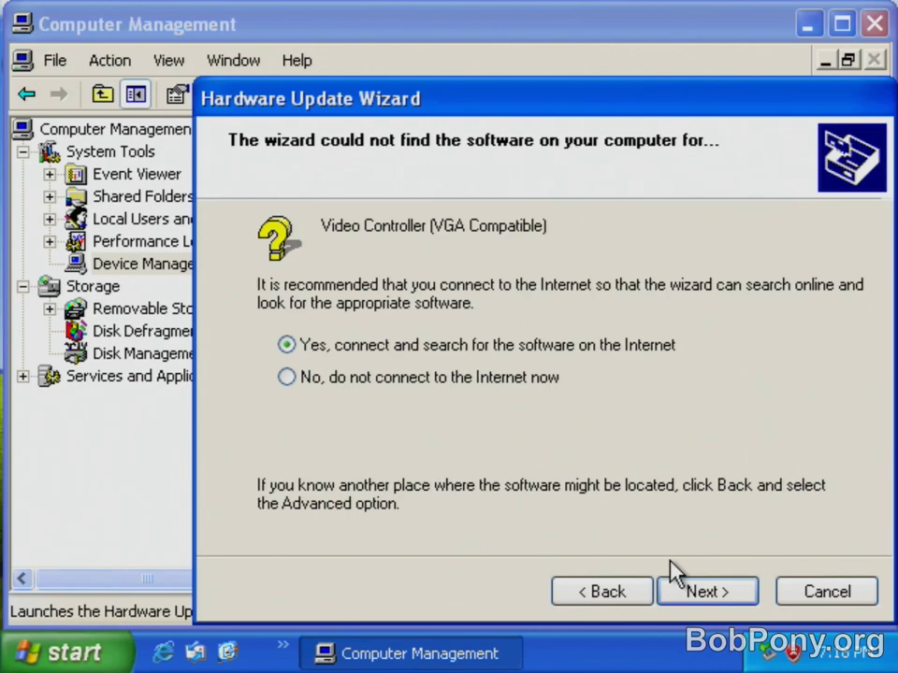
{"action": "left_click", "coordinate": [589, 379]}
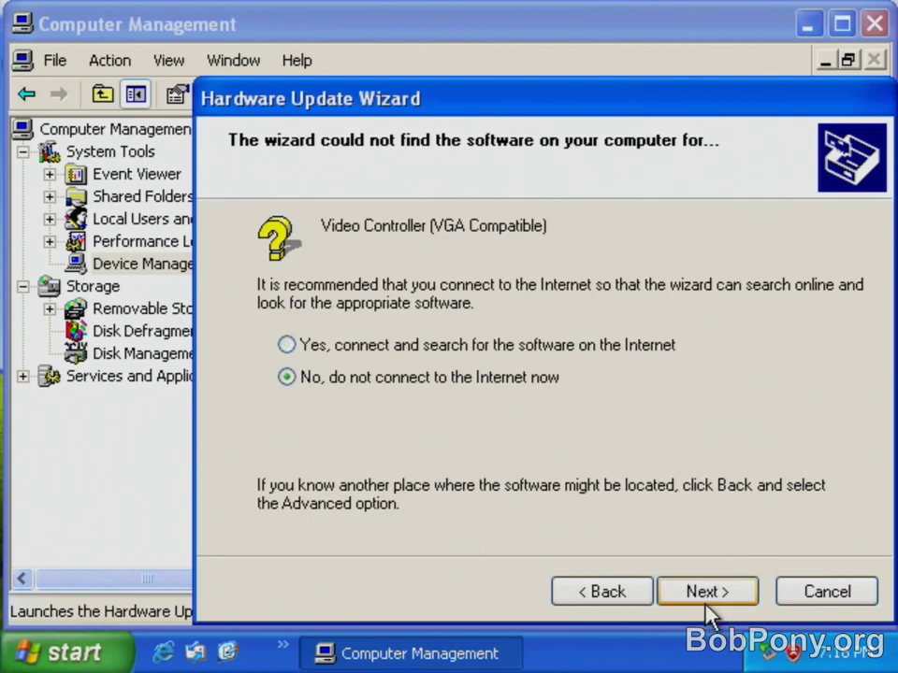
{"action": "left_click", "coordinate": [705, 599]}
{"action": "left_click", "coordinate": [705, 603]}
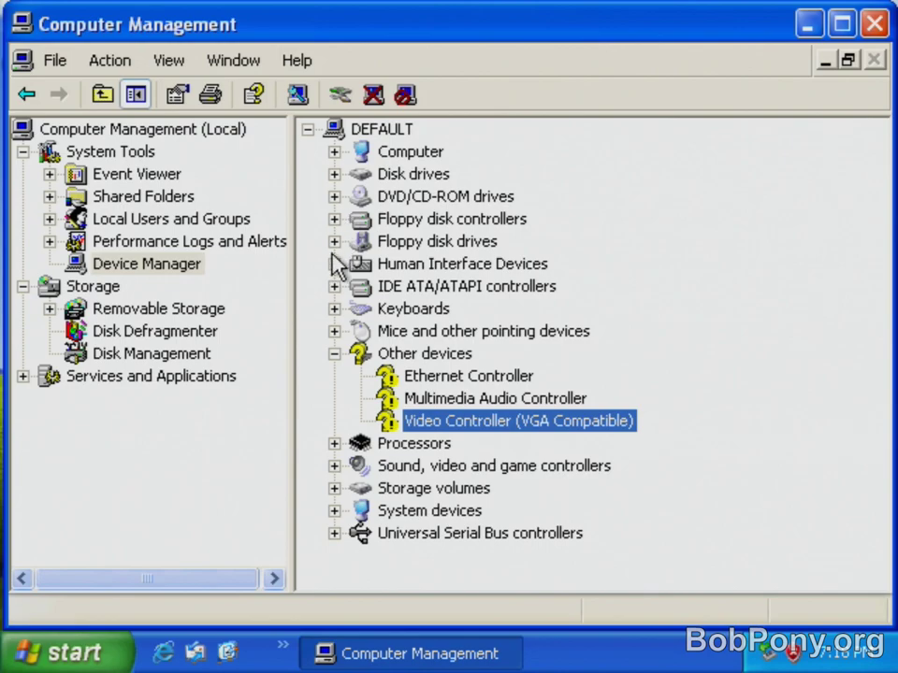
Expand and collapse Other devices to review its three devices, then close Computer Management
{"action": "left_click", "coordinate": [336, 356]}
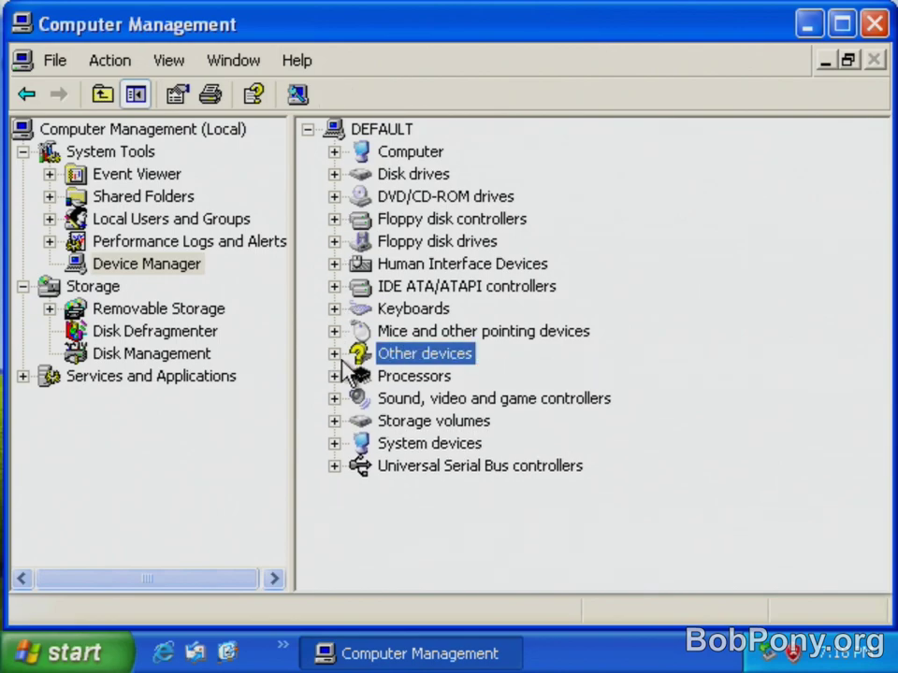
{"action": "left_click", "coordinate": [336, 356]}
{"action": "left_click", "coordinate": [339, 359]}
{"action": "left_click", "coordinate": [339, 359]}
{"action": "left_click", "coordinate": [339, 358]}
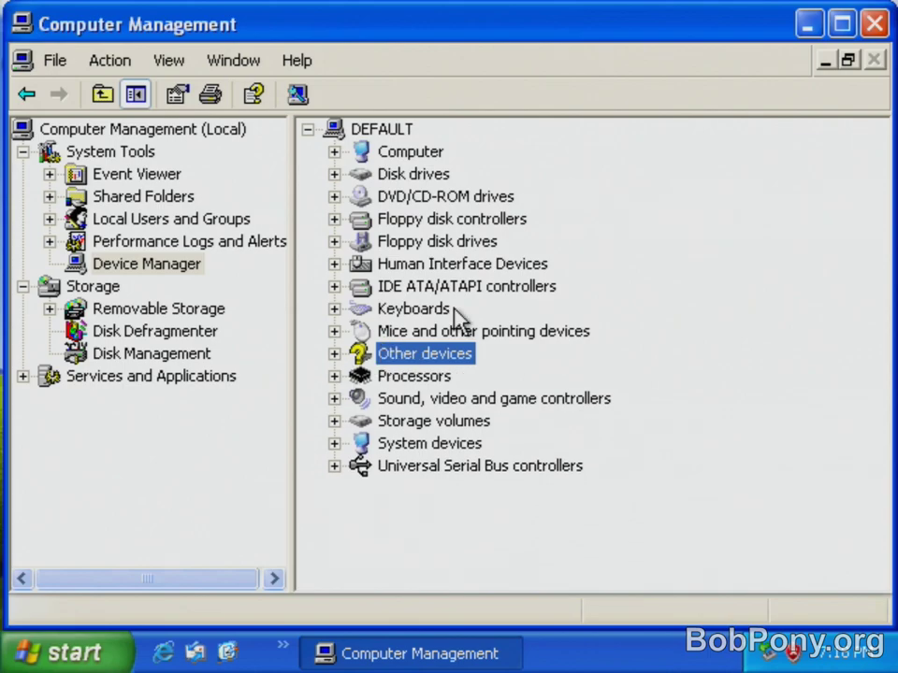
{"action": "left_click", "coordinate": [875, 25]}
{"action": "left_click", "coordinate": [2, 660]}
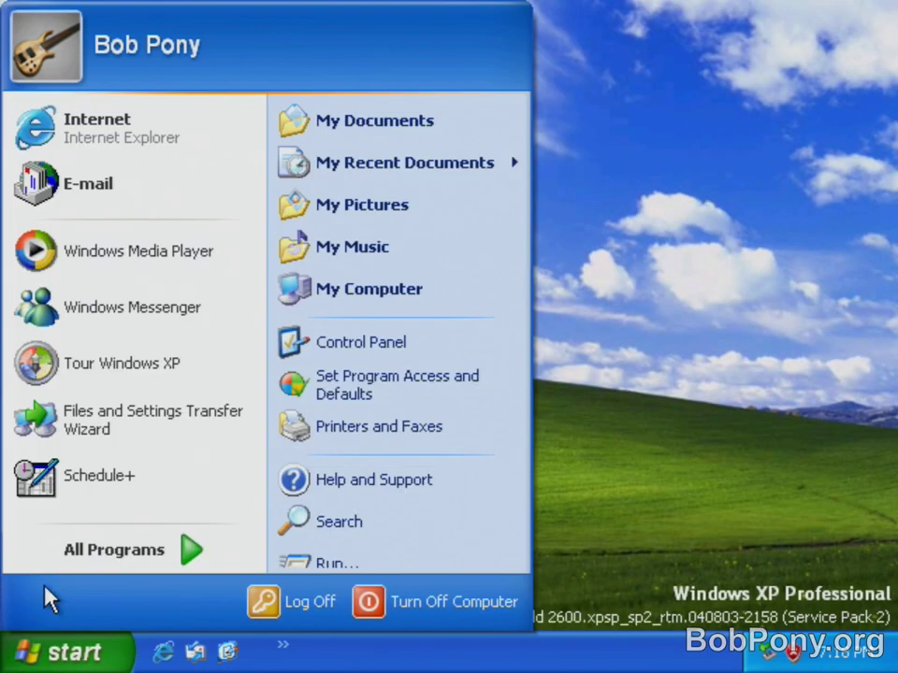
Open the vista folder on the 64GB (E:) drive via My Computer
{"action": "left_click", "coordinate": [282, 291]}
{"action": "scroll", "coordinate": [562, 393], "scroll_direction": "down", "scroll_amount": 2}
{"action": "scroll", "coordinate": [654, 419], "scroll_direction": "up", "scroll_amount": 2}
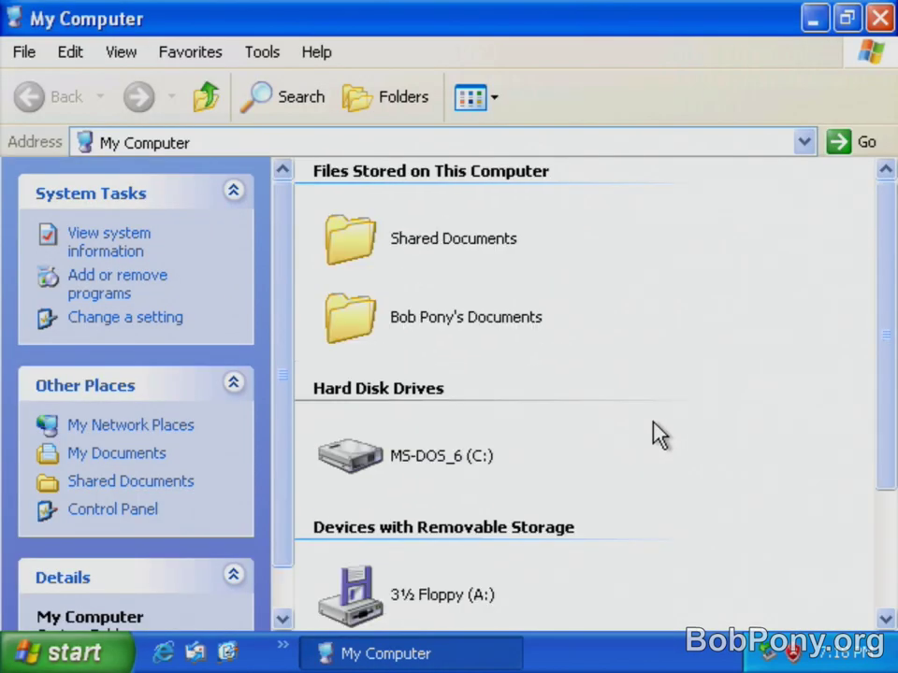
{"action": "scroll", "coordinate": [651, 421], "scroll_direction": "down", "scroll_amount": 2}
{"action": "left_click", "coordinate": [429, 584]}
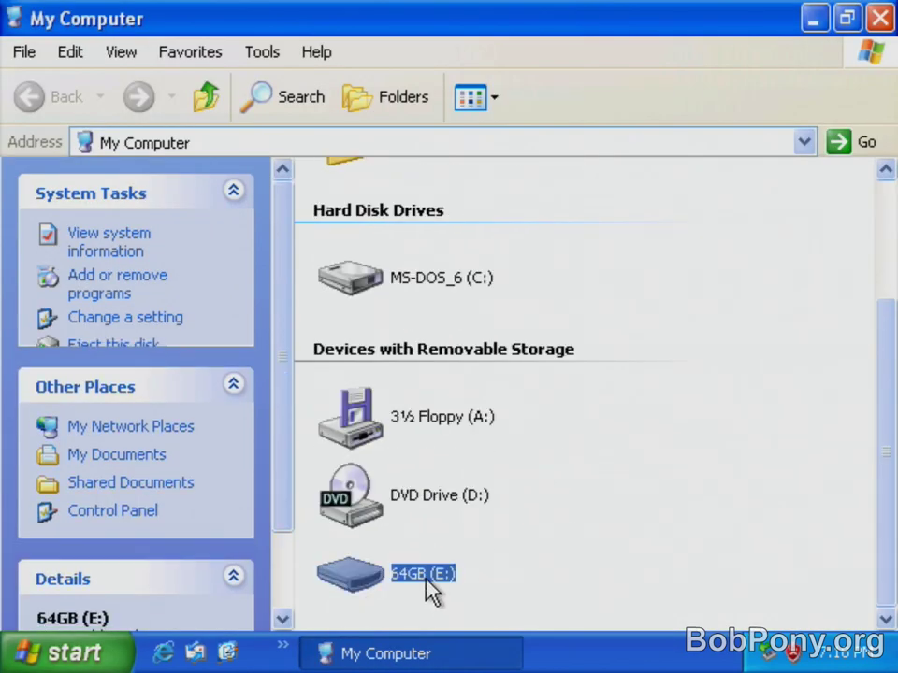
{"action": "left_click", "coordinate": [587, 525]}
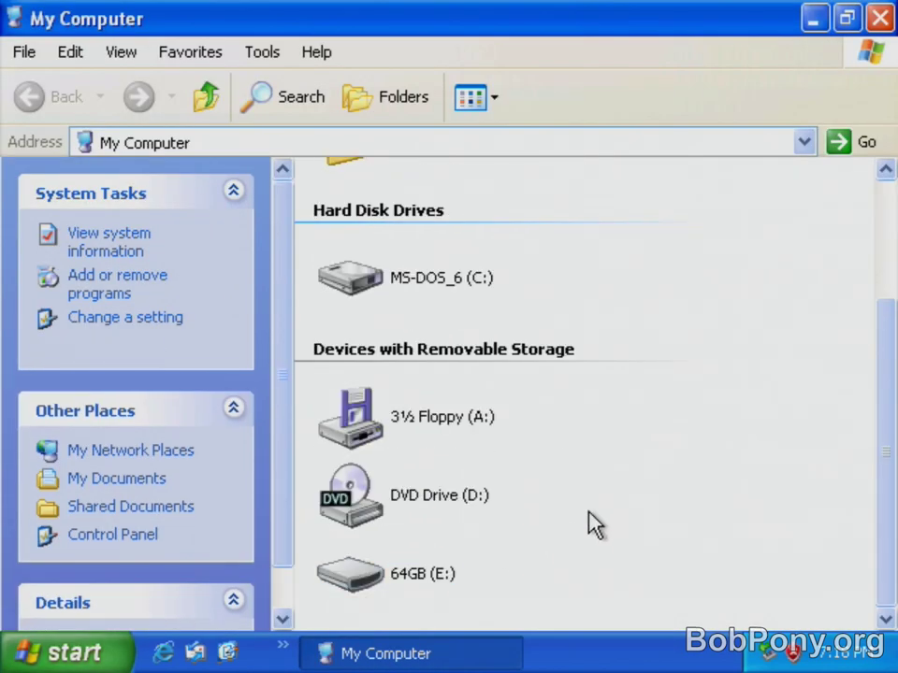
{"action": "double_click", "coordinate": [386, 571]}
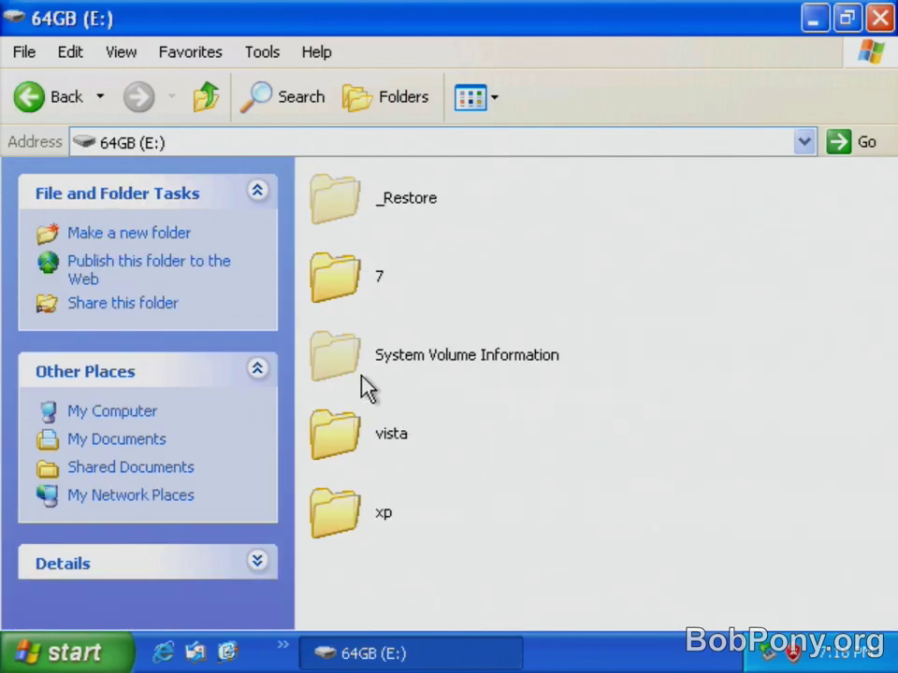
{"action": "double_click", "coordinate": [342, 460]}
Launch SETUP from the vista folder and choose Install now
{"action": "scroll", "coordinate": [347, 473], "scroll_direction": "down", "scroll_amount": 2}
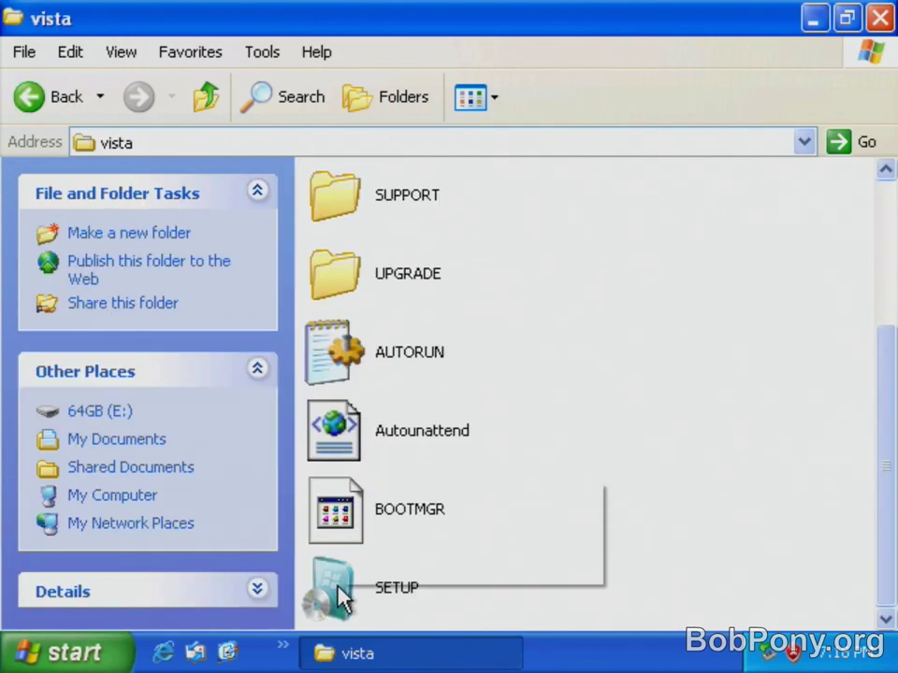
{"action": "left_click", "coordinate": [339, 589]}
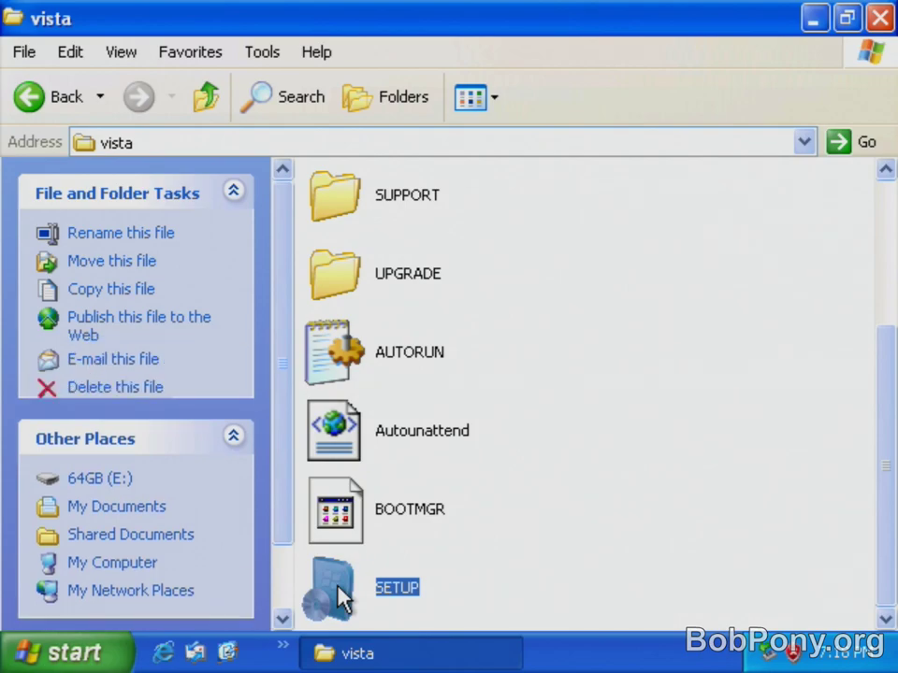
{"action": "double_click", "coordinate": [400, 568]}
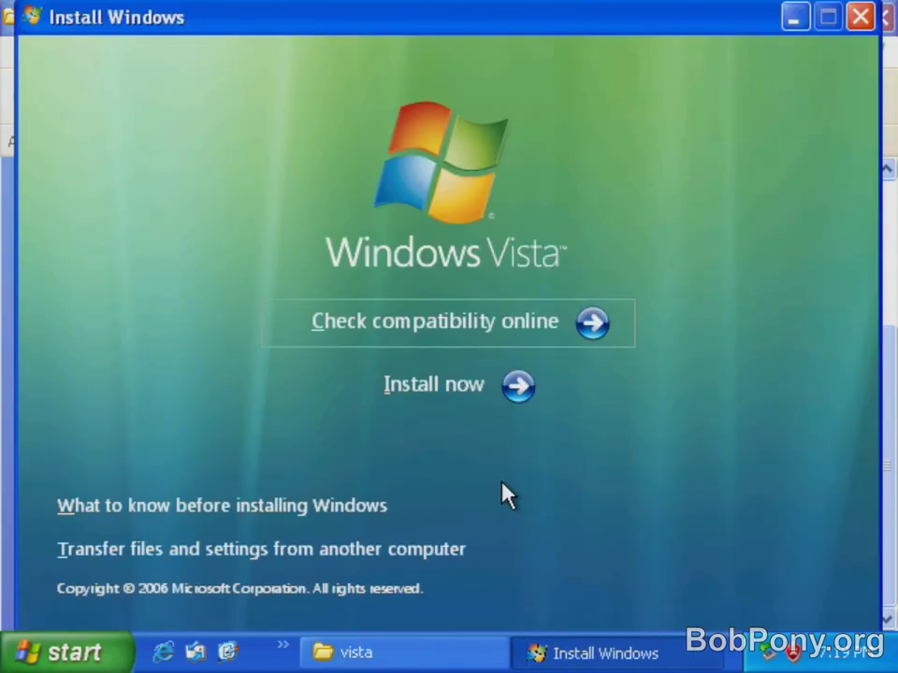
{"action": "key", "text": "alt+F4"}
{"action": "left_click", "coordinate": [465, 414]}
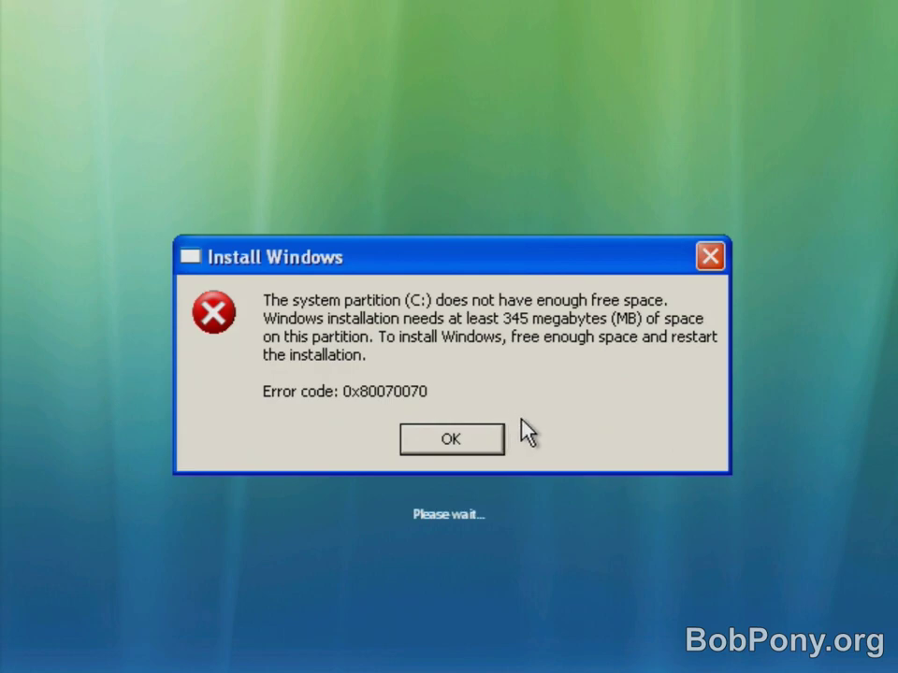
Dismiss the 345 MB not-enough-space error and close the setup and folder windows
{"action": "left_click", "coordinate": [480, 443]}
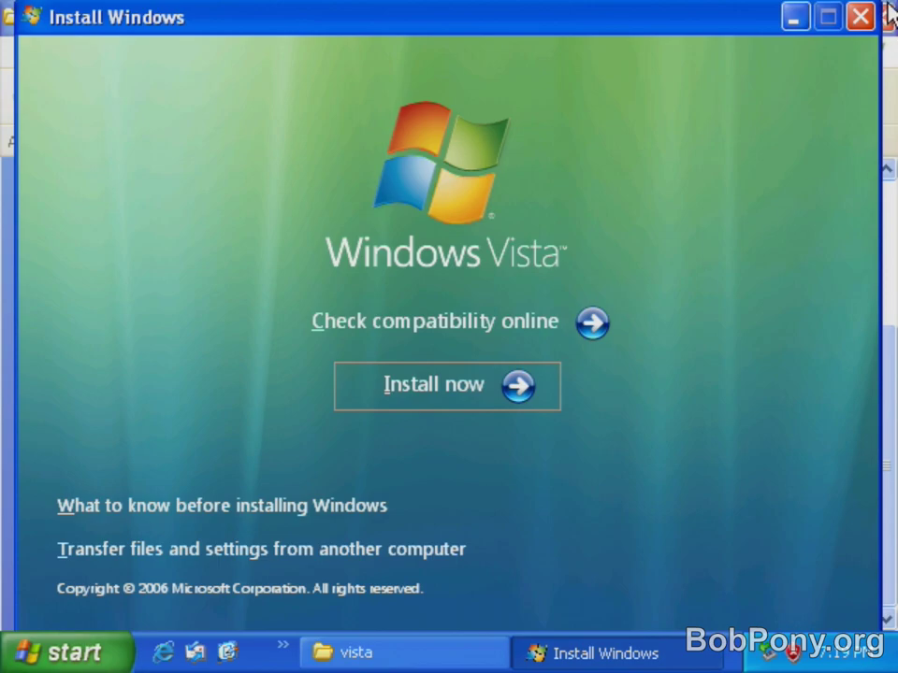
{"action": "left_click", "coordinate": [875, 16]}
{"action": "left_click", "coordinate": [876, 16]}
{"action": "left_click", "coordinate": [66, 652]}
Open a Command Prompt and run the bare convert command
{"action": "mouse_move", "coordinate": [117, 549]}
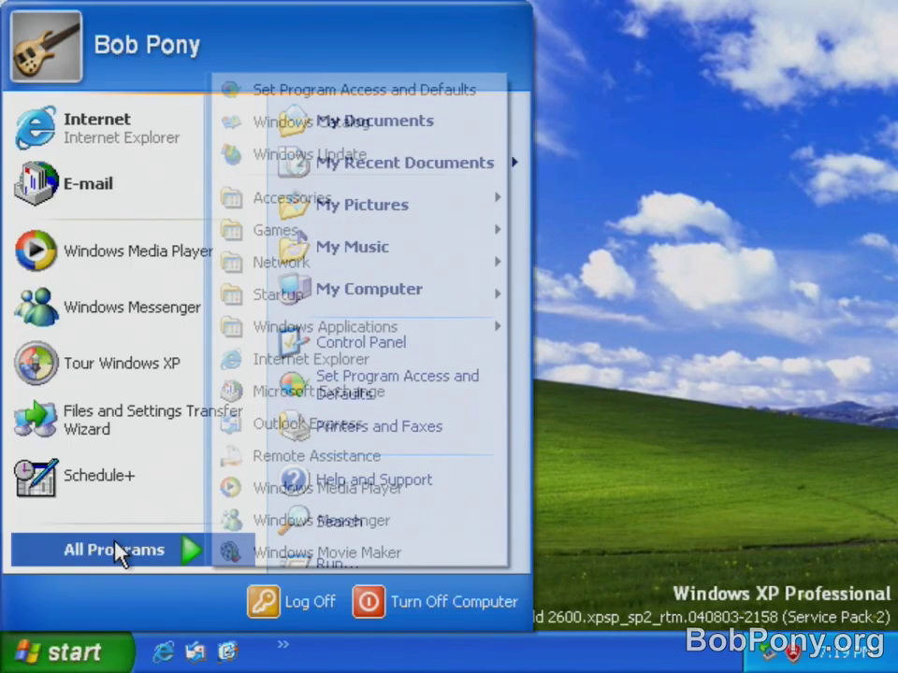
{"action": "mouse_move", "coordinate": [472, 201]}
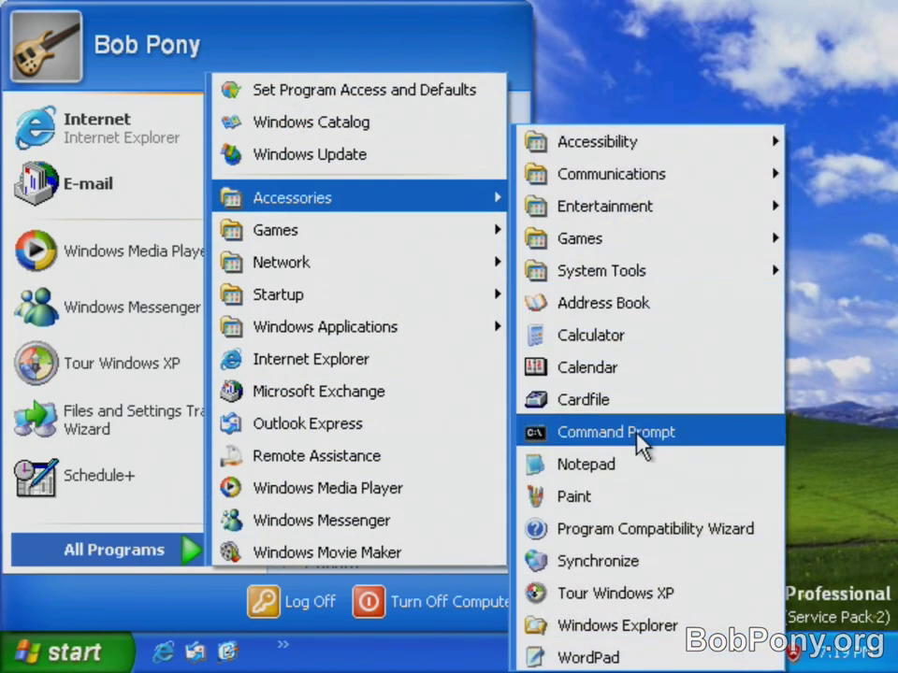
{"action": "left_click", "coordinate": [641, 446]}
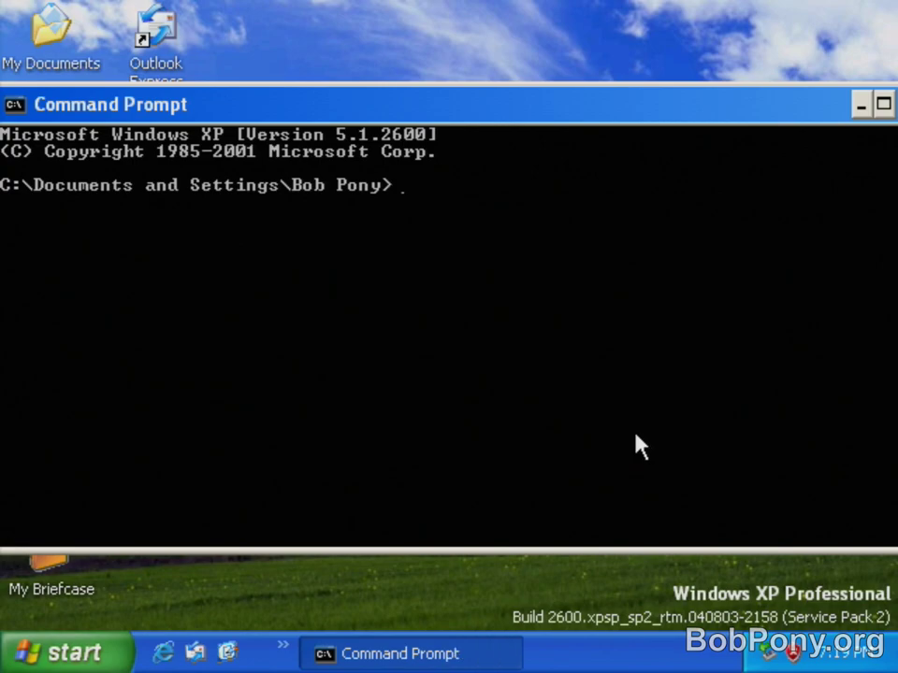
{"action": "type", "text": "convert fs"}
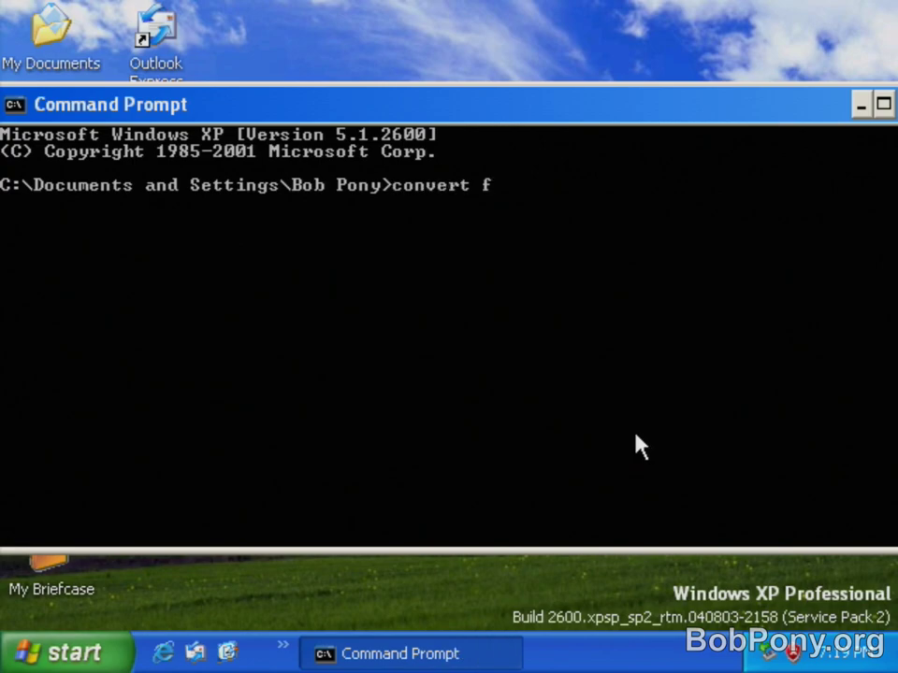
{"action": "key", "text": "BackSpace"}
{"action": "key", "text": "BackSpace"}
{"action": "type", "text": "C:"}
{"action": "key", "text": "BackSpace"}
{"action": "key", "text": "BackSpace"}
{"action": "key", "text": "Return"}
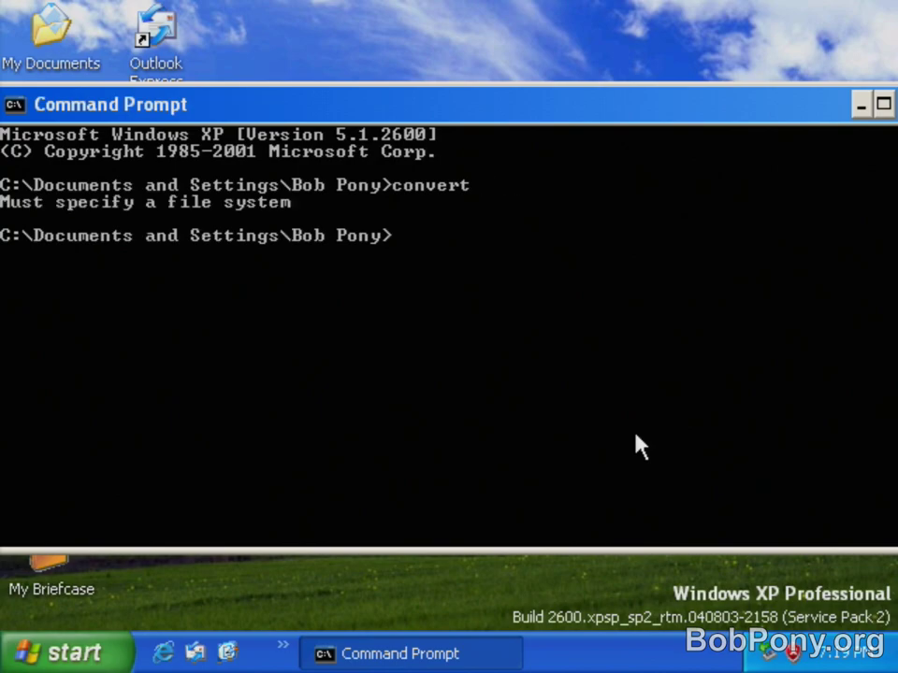
Run convert C: /fs:NTFS and submit the volume label MS_DOS-6
{"action": "type", "text": "convert C: fs"}
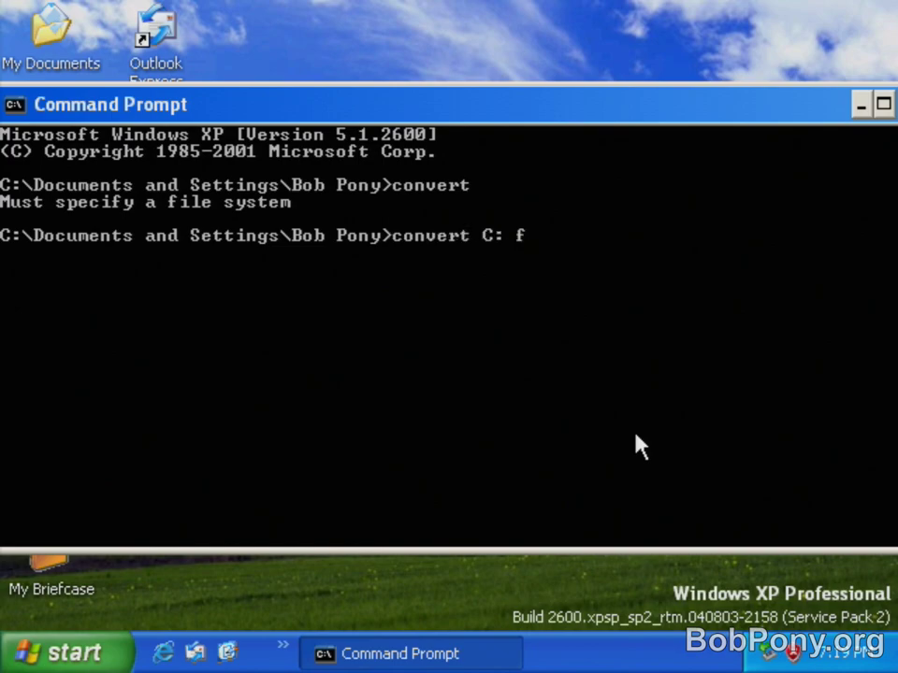
{"action": "key", "text": "BackSpace"}
{"action": "key", "text": "BackSpace"}
{"action": "type", "text": "/fs:NTFS"}
{"action": "key", "text": "Return"}
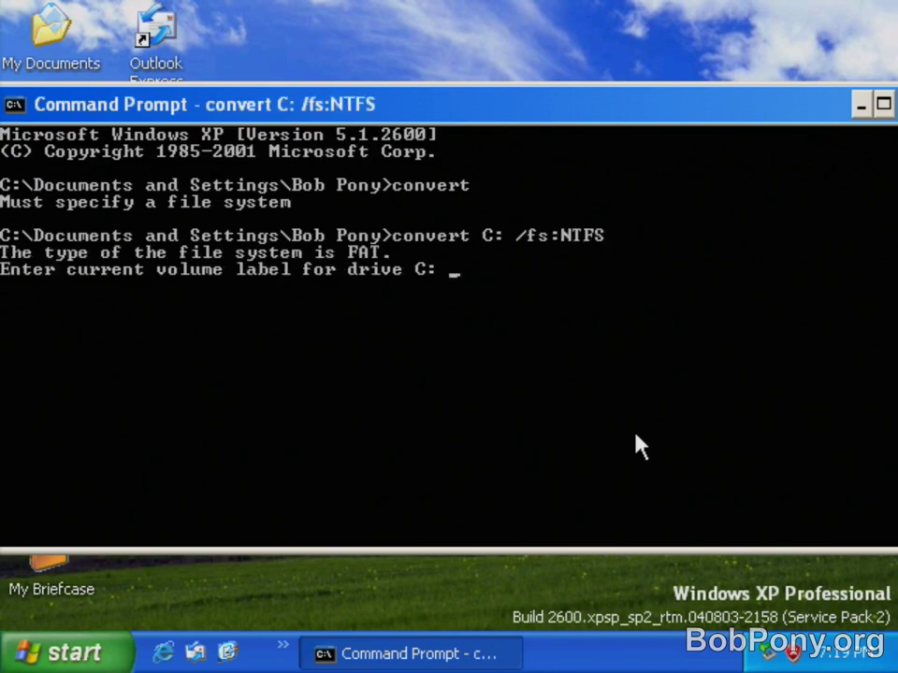
{"action": "type", "text": "MS_DOS-6"}
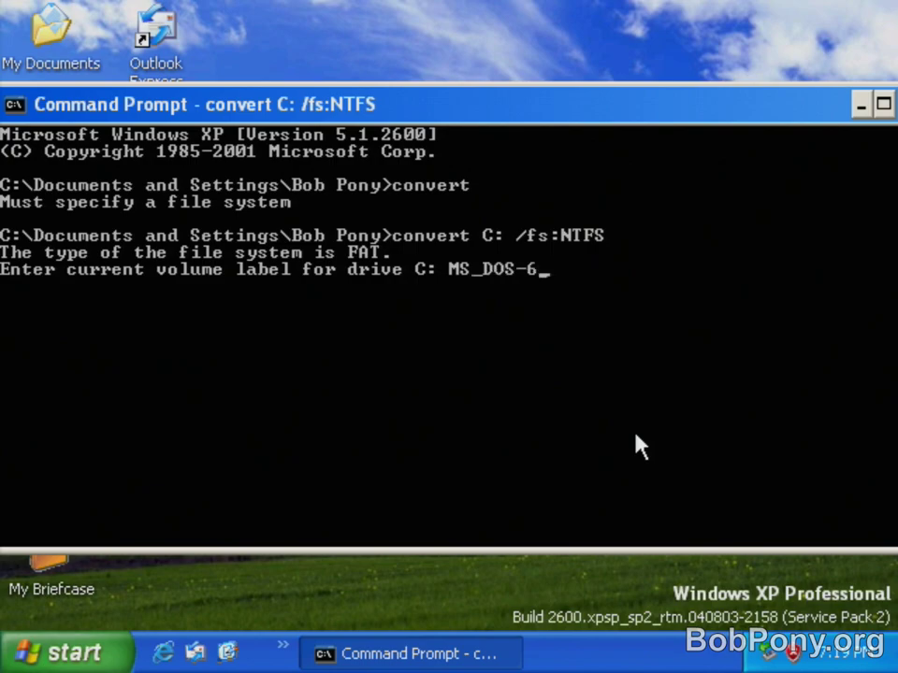
{"action": "key", "text": "Return"}
Rerun convert C: /fs:NTFS with the correct volume label MS-DOS_6
{"action": "key", "text": "Up"}
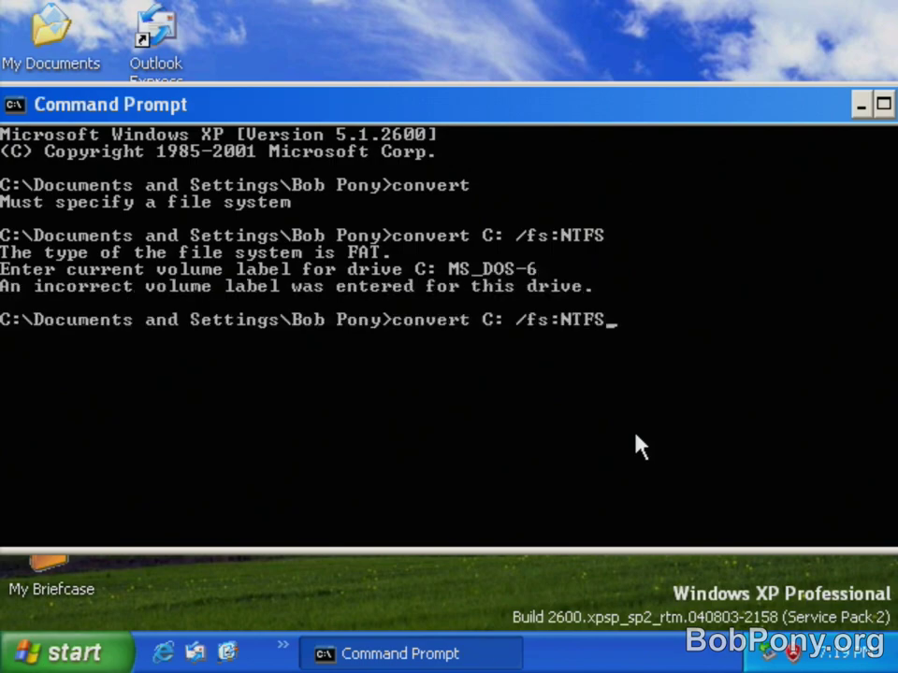
{"action": "key", "text": "Return"}
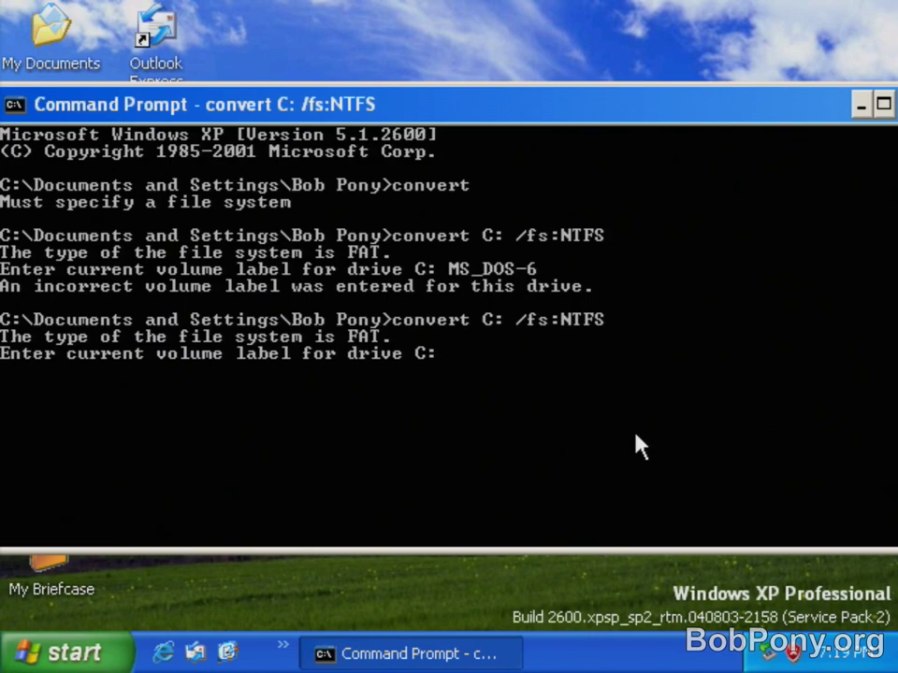
{"action": "type", "text": "MS-DOS_6"}
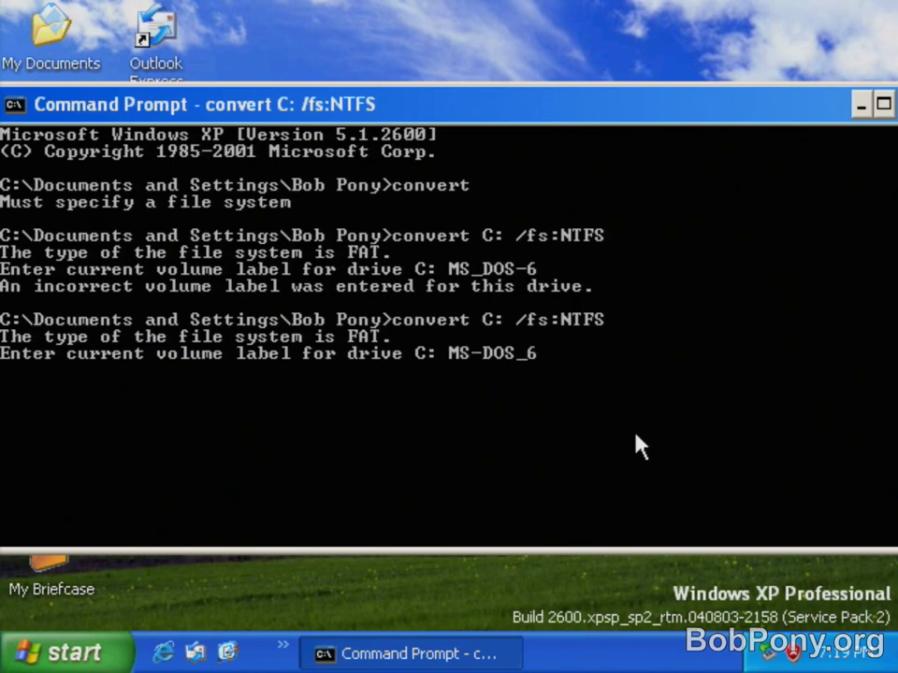
{"action": "key", "text": "Return"}
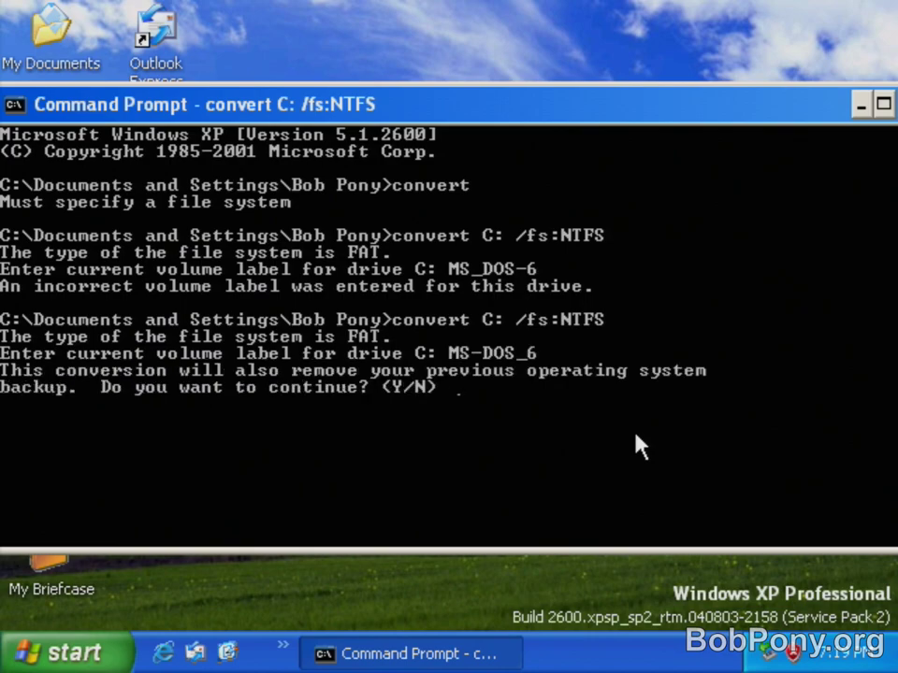
Confirm removing the old OS backup, forcing dismount, and scheduling conversion at restart
{"action": "type", "text": "y"}
{"action": "key", "text": "Return"}
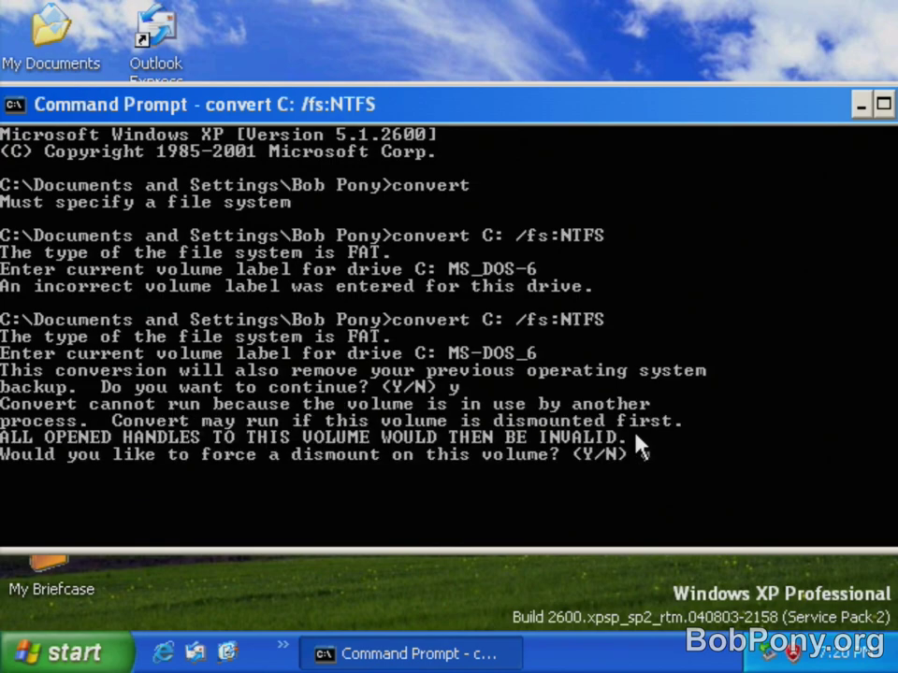
{"action": "type", "text": "y"}
{"action": "key", "text": "Return"}
{"action": "type", "text": "y"}
{"action": "key", "text": "Return"}
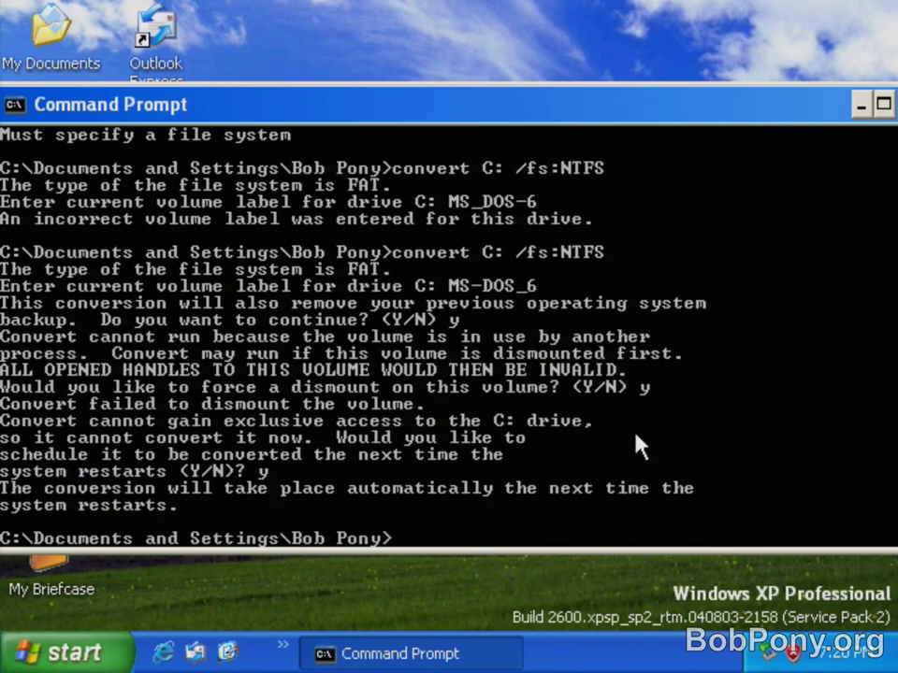
Restart the computer from the Start menu's Turn Off Computer options
{"action": "left_click", "coordinate": [58, 651]}
{"action": "left_click", "coordinate": [411, 603]}
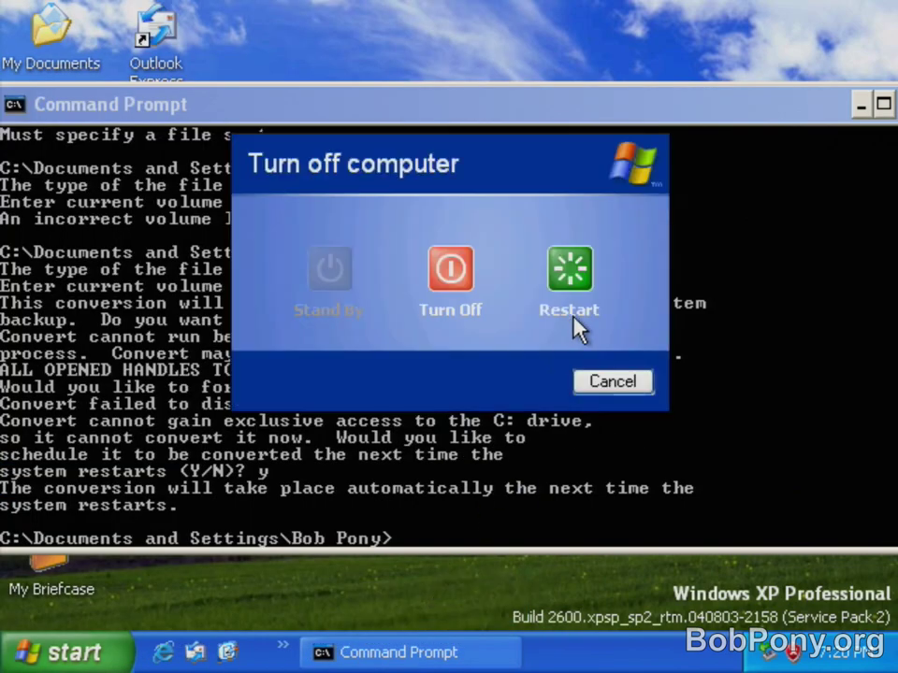
{"action": "left_click", "coordinate": [571, 301]}
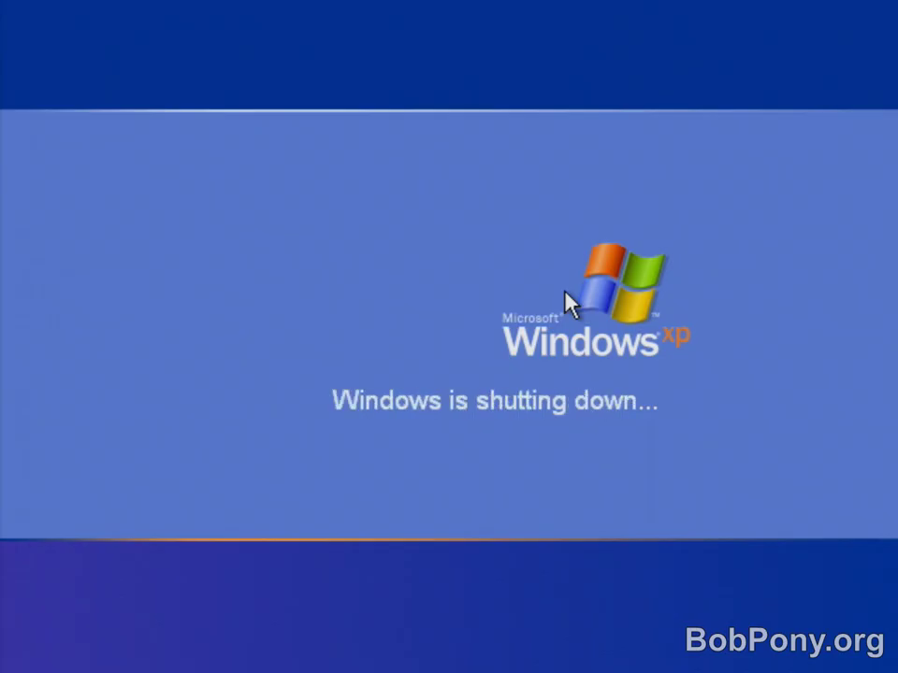